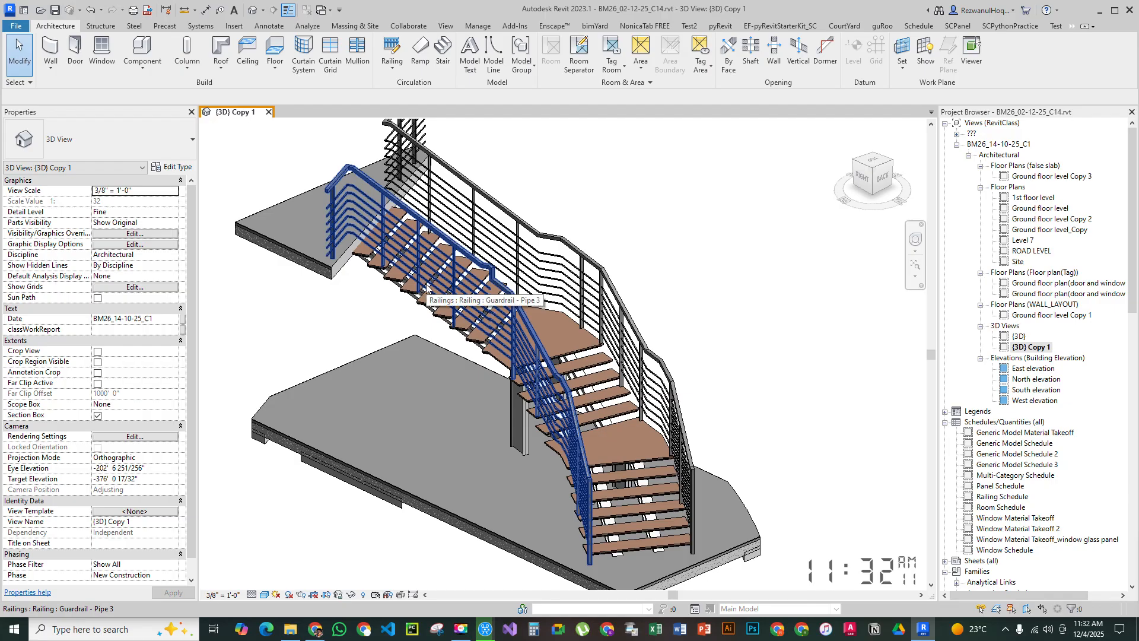
Examine the angled staircase, its railings, landings and supporting beams from several sides in the 3D view
scroll(431, 301, "down", 2)
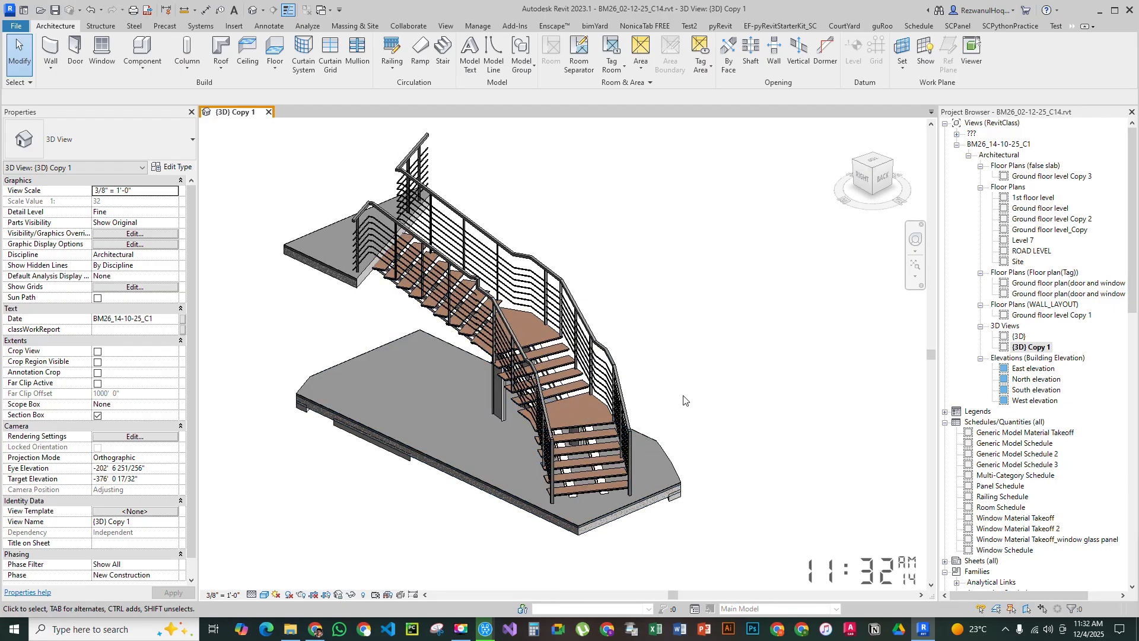
middle_click_drag(643, 406, 587, 273, "shift")
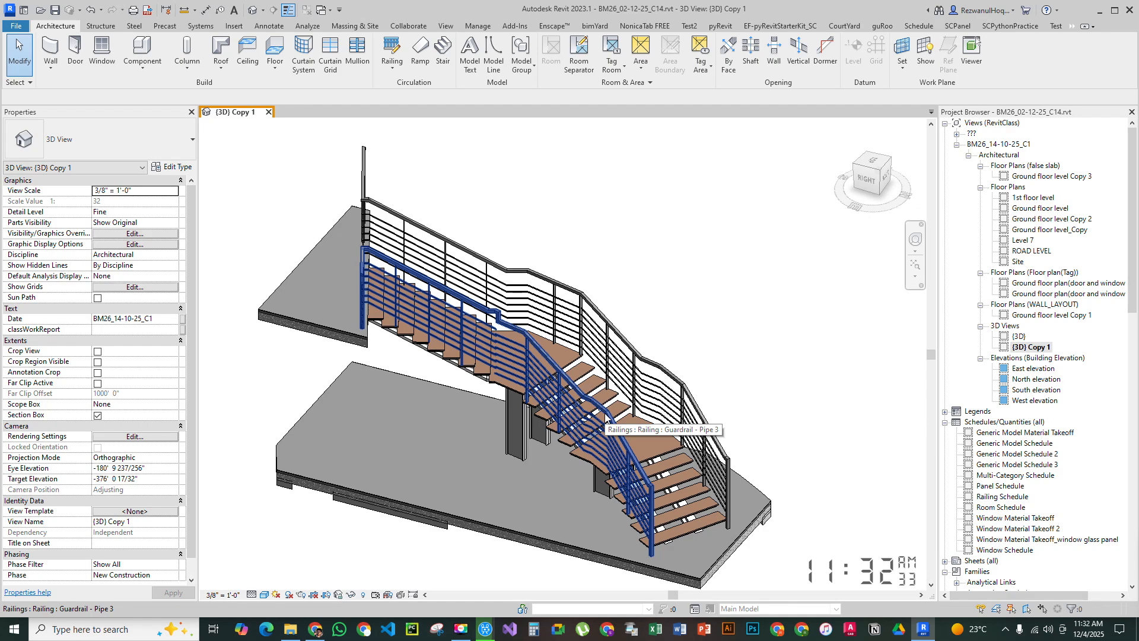
middle_click_drag(605, 418, 494, 240, "shift")
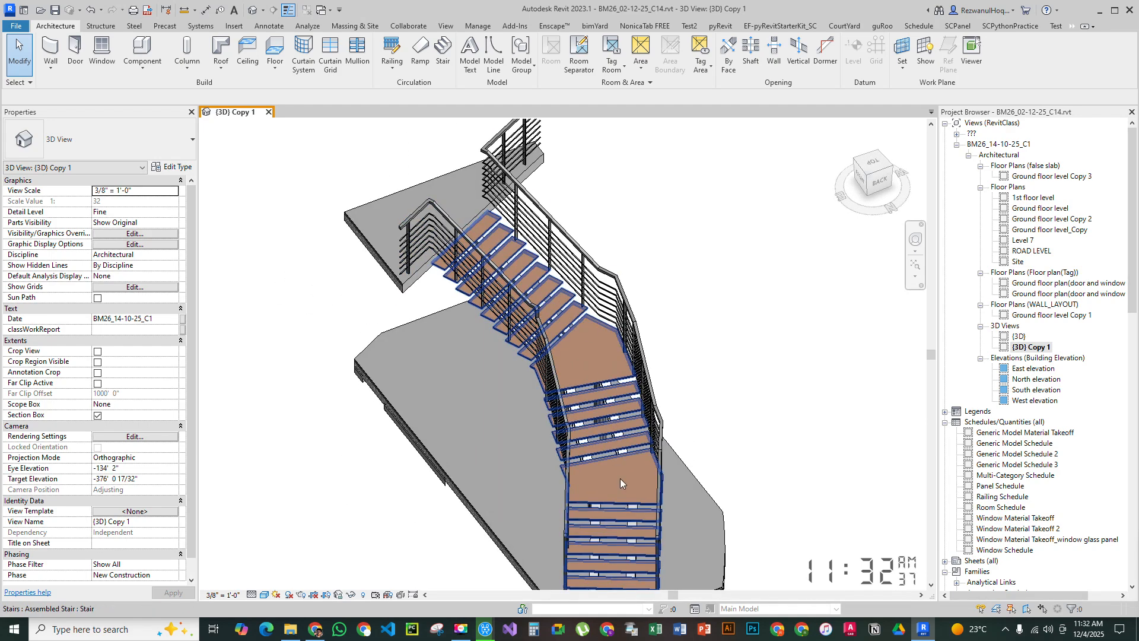
middle_click_drag(554, 379, 463, 254, "shift")
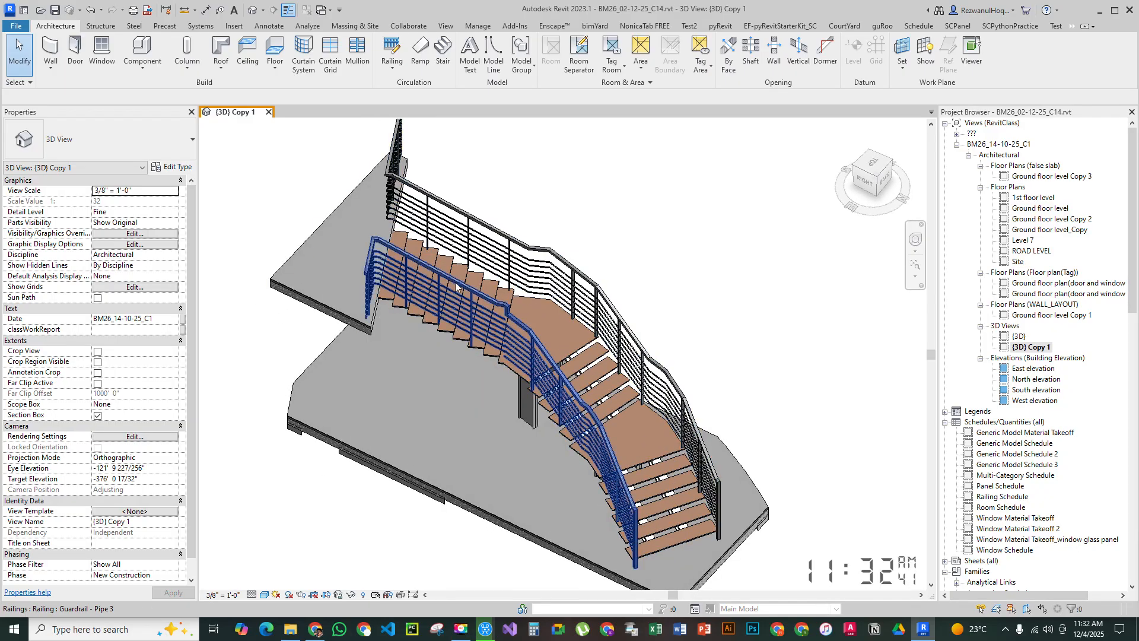
middle_click_drag(629, 435, 701, 208, "shift")
scroll(442, 465, "up", 3)
middle_click_drag(504, 434, 626, 440, "shift")
scroll(511, 531, "down", 2)
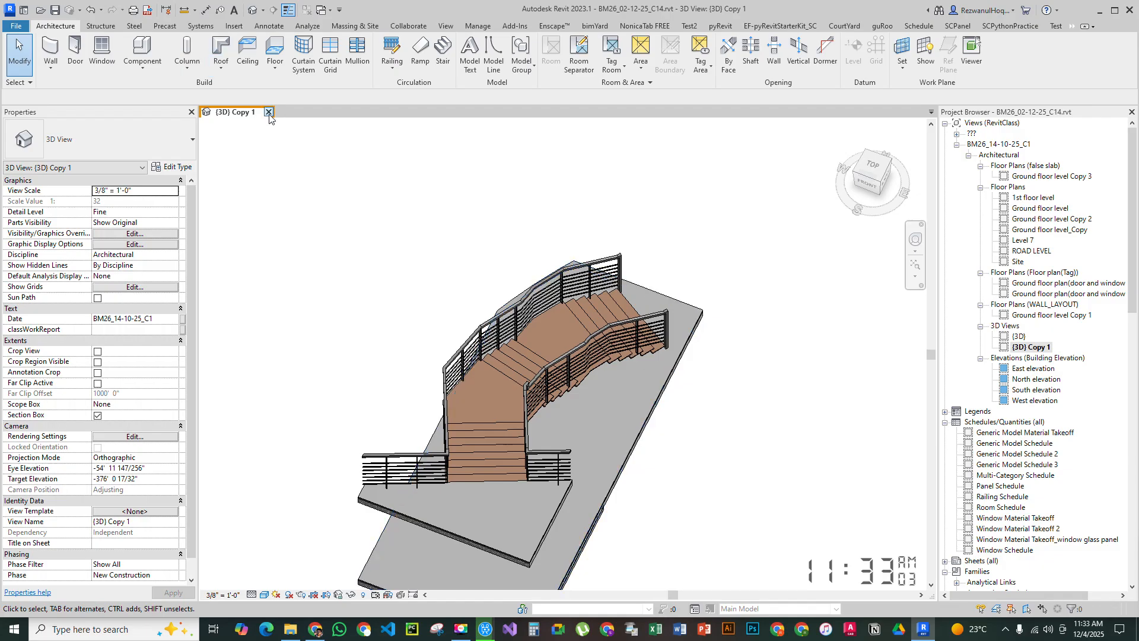
middle_click_drag(699, 349, 649, 344, "shift")
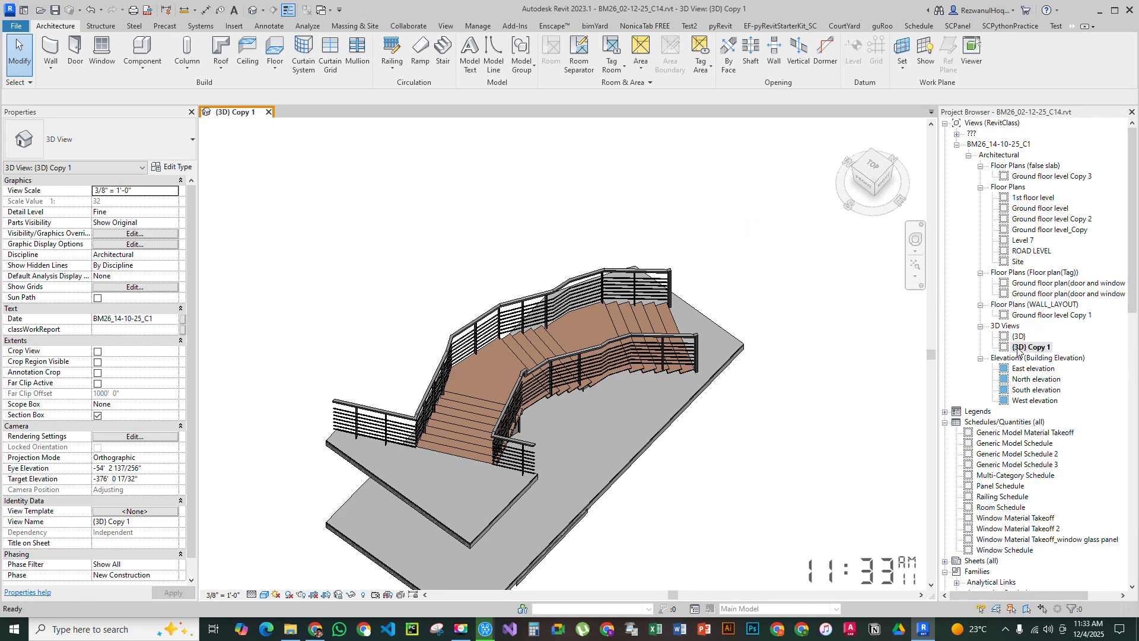
double_click(1031, 208)
scroll(522, 368, "up", 10)
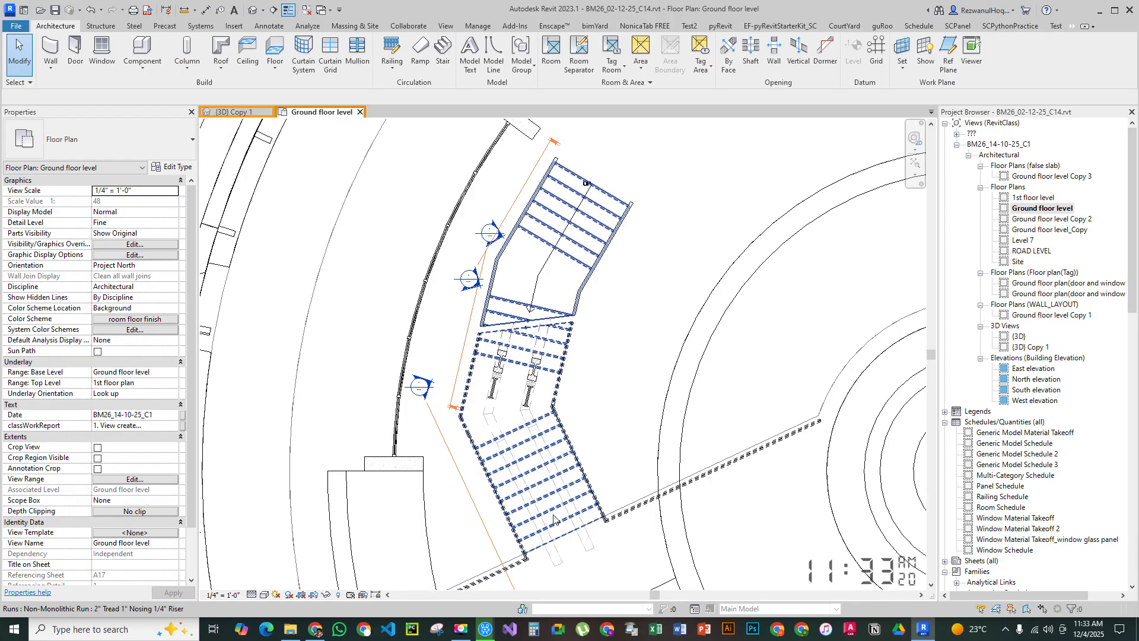
scroll(551, 516, "down", 4)
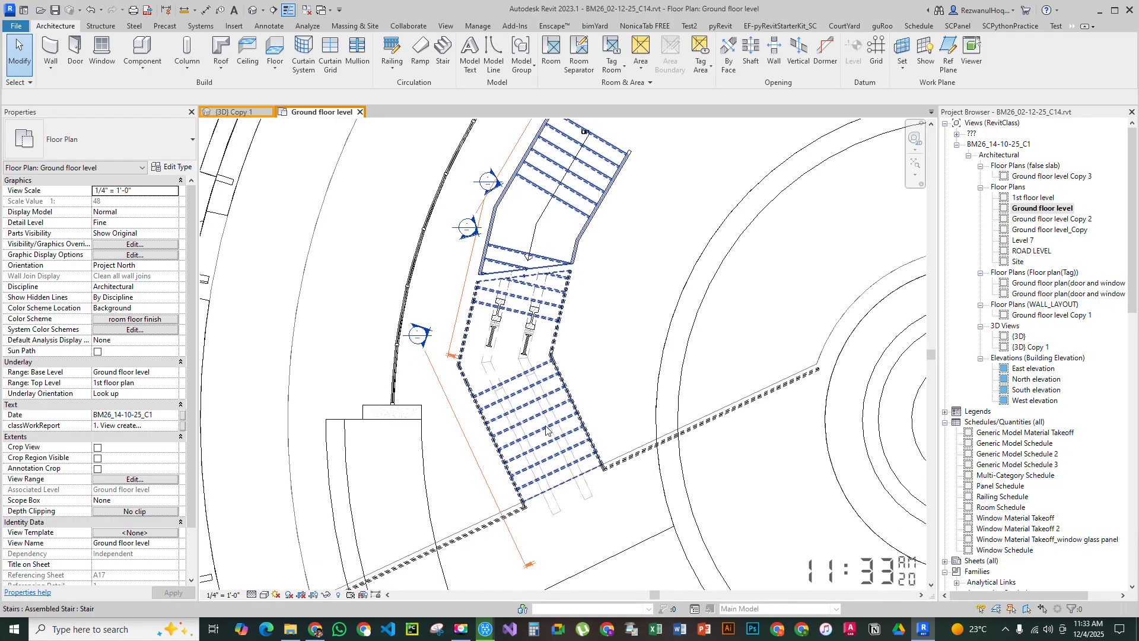
left_click(565, 247)
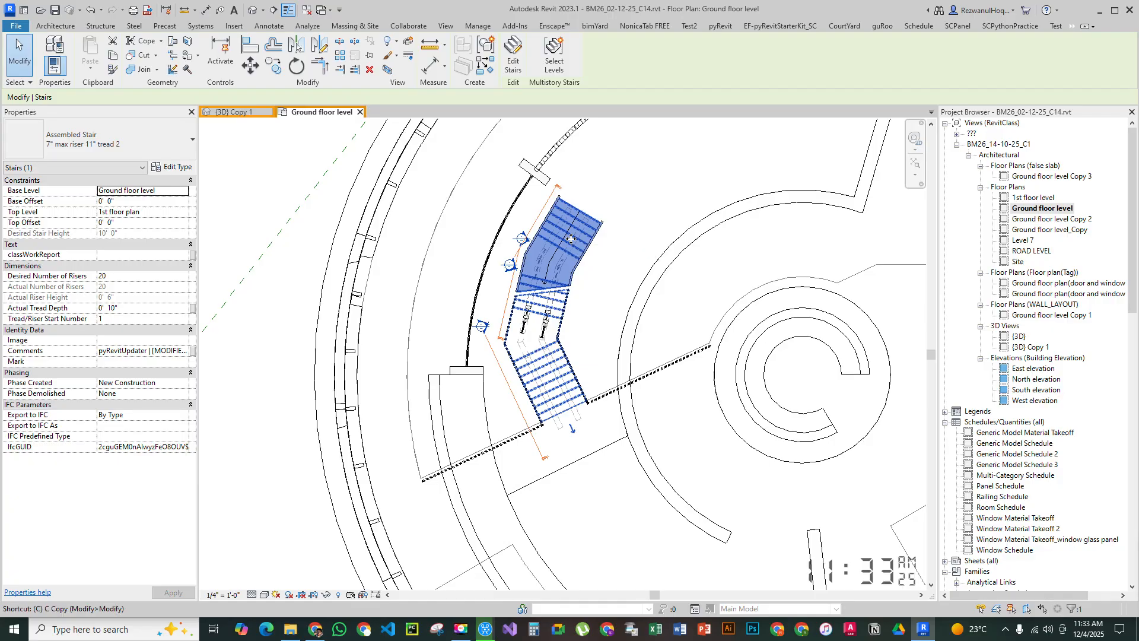
key("c")
key("o")
key("Escape")
key("Escape")
scroll(511, 271, "down", 2)
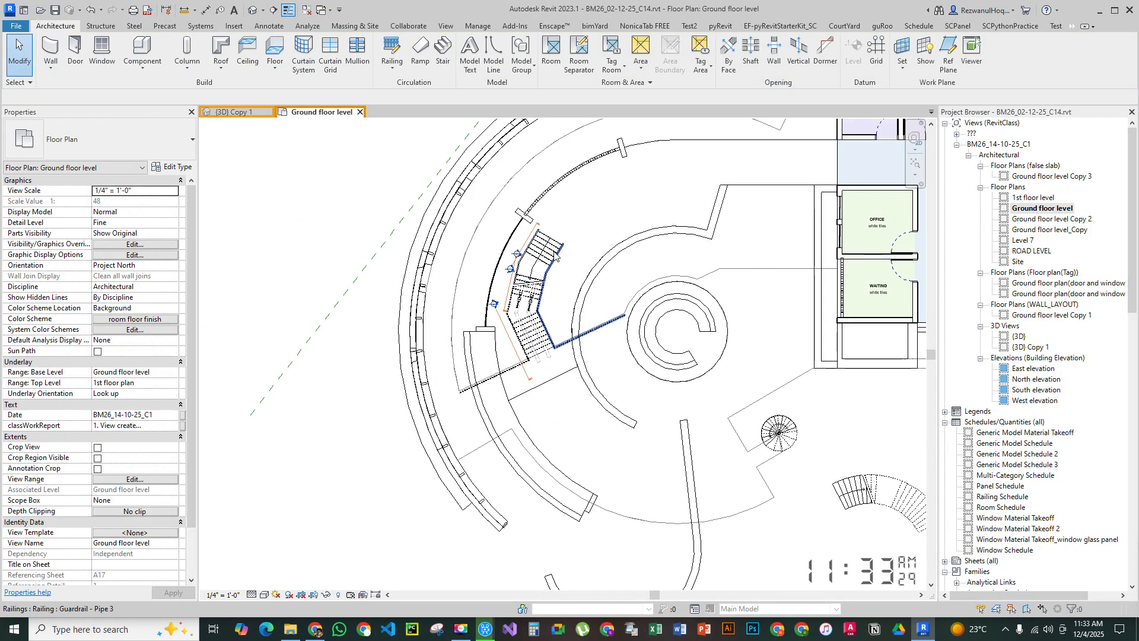
left_click(513, 239)
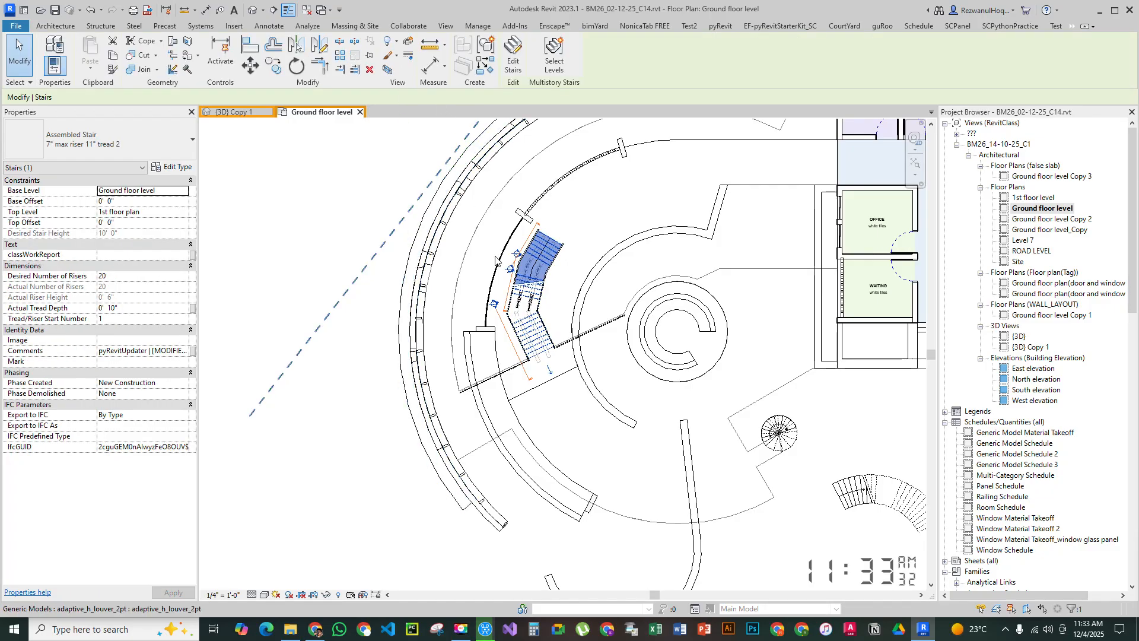
key("Escape")
scroll(533, 259, "up", 4)
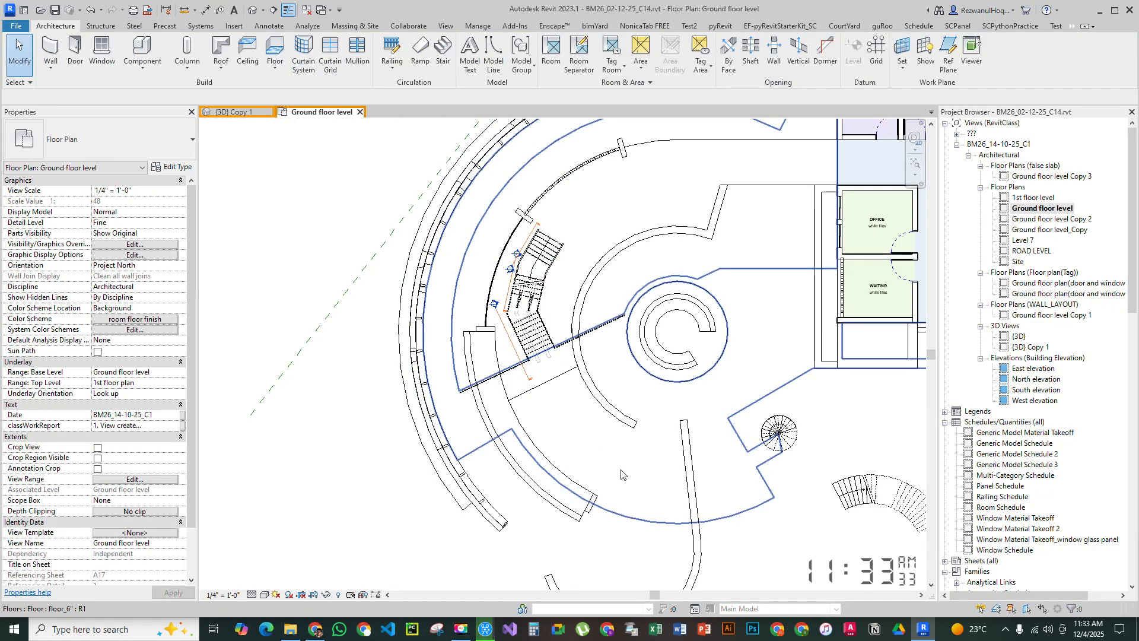
left_click(558, 259)
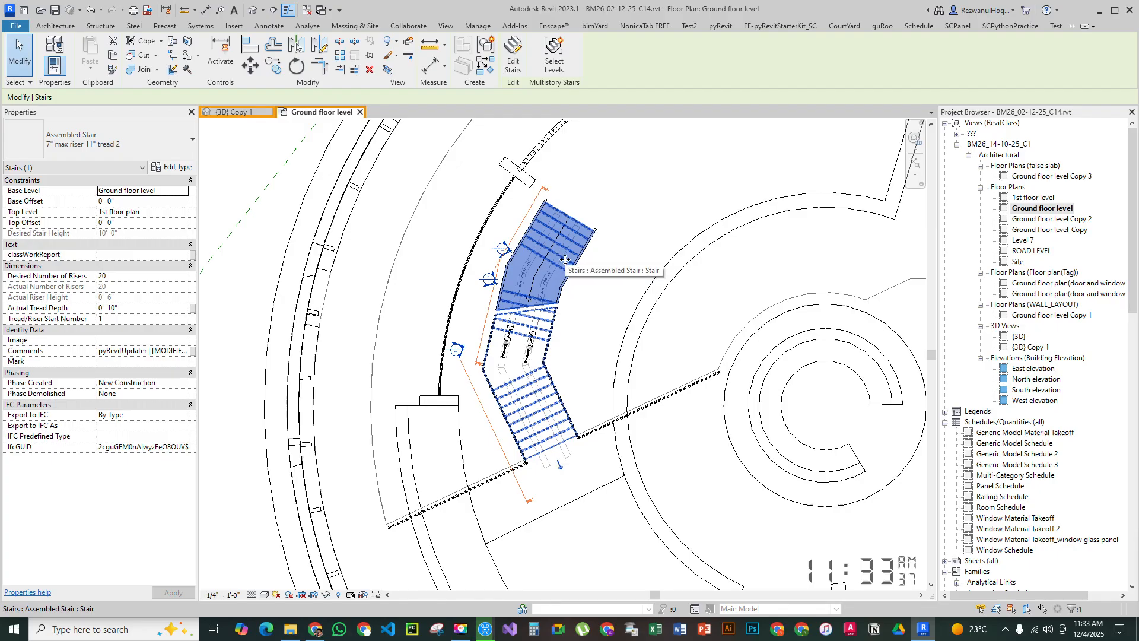
Open the 1st floor level plan and copy the angled stair to the empty area about 64' west, outside the curved building wall
double_click(1032, 198)
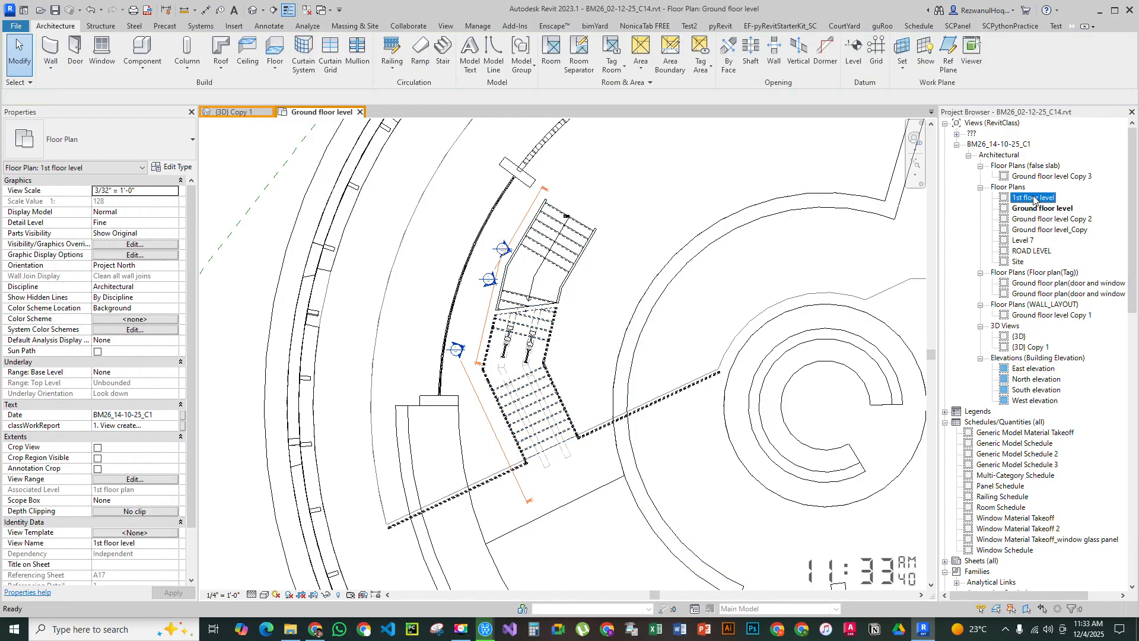
scroll(531, 415, "up", 5)
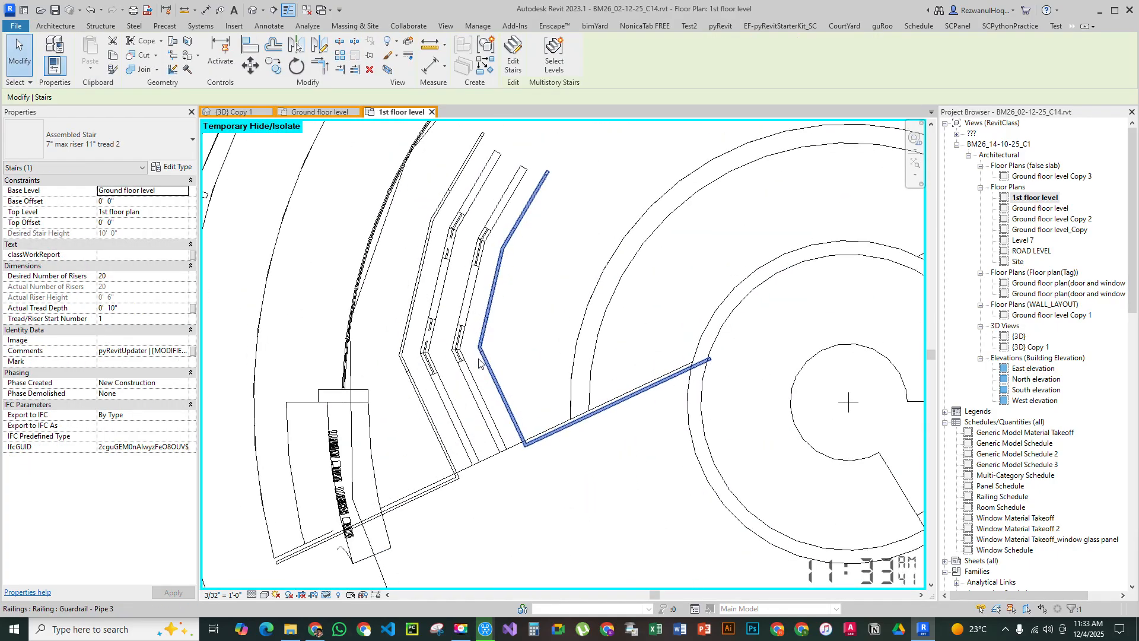
key("Escape")
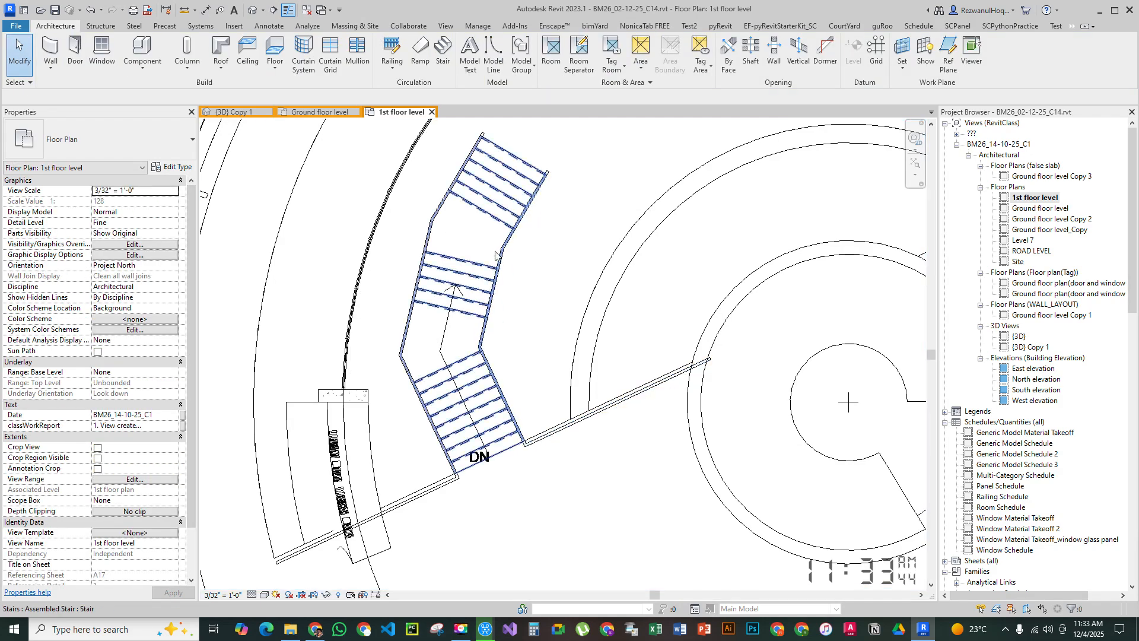
left_click(519, 203)
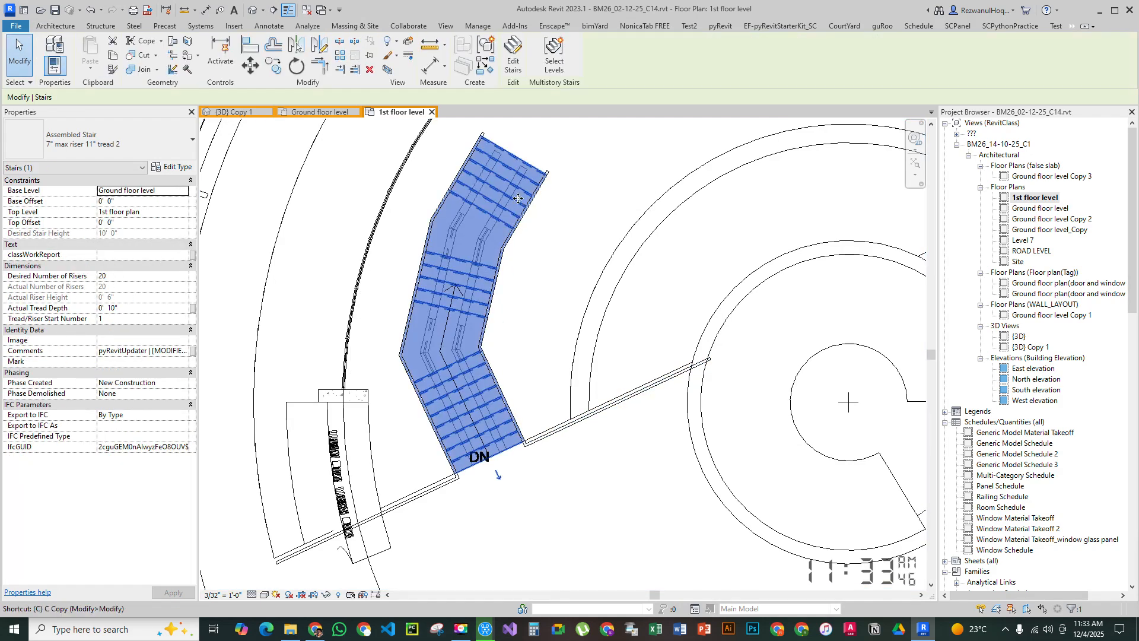
key("c")
left_click(519, 203)
scroll(563, 285, "down", 4)
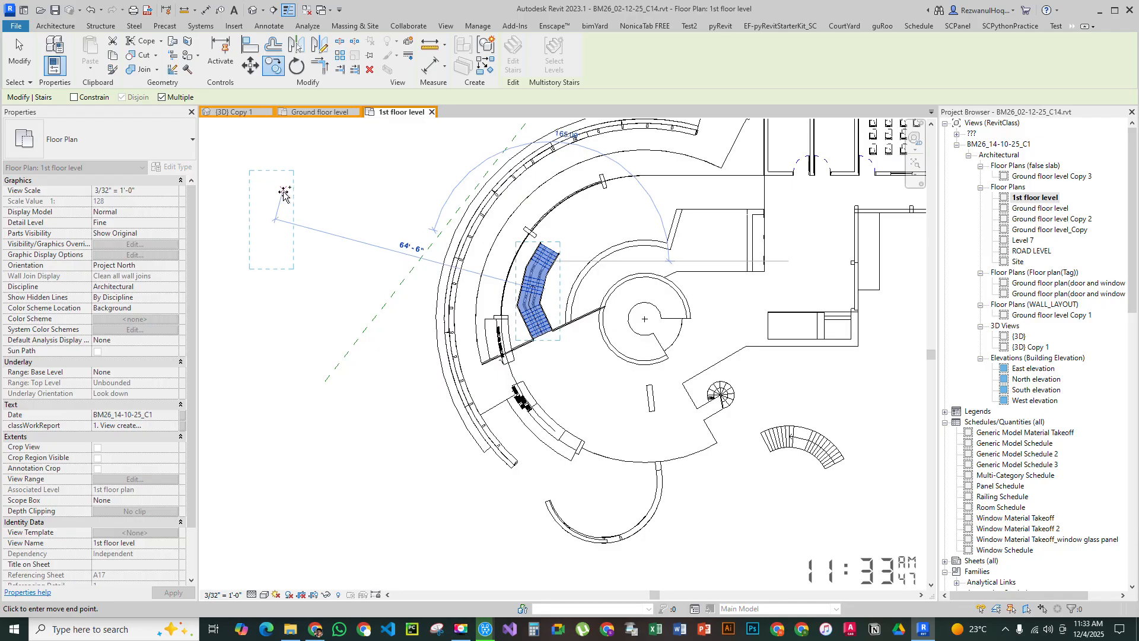
left_click(284, 192)
key("Escape")
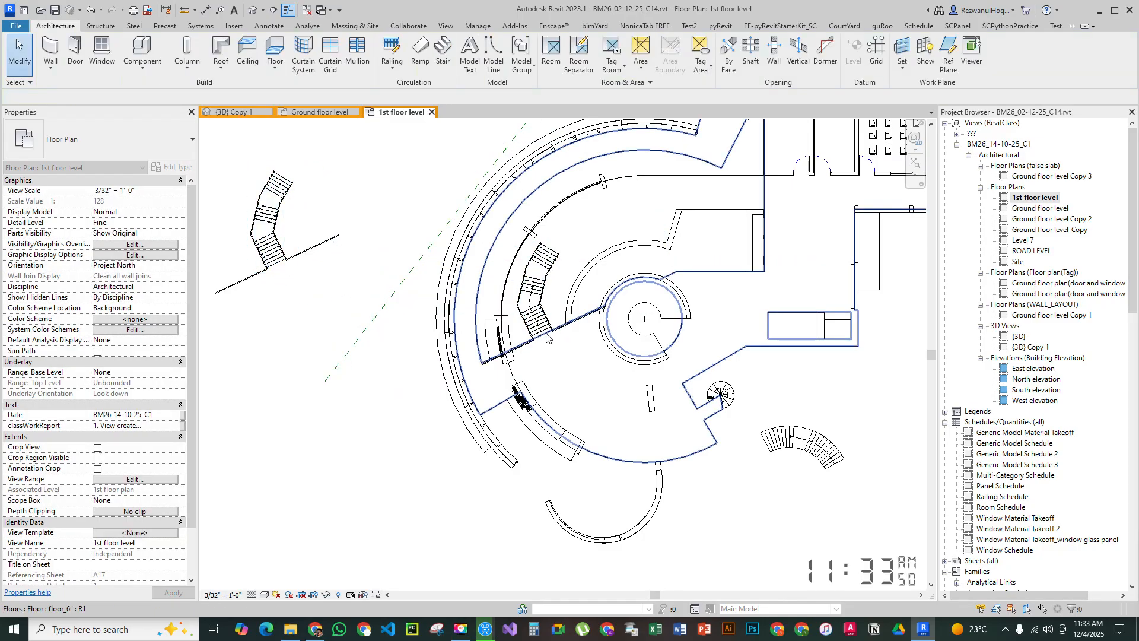
Temporarily hide the stairs category in the 1st floor level plan and reset the temporary hide
scroll(546, 337, "up", 4)
left_click(531, 305)
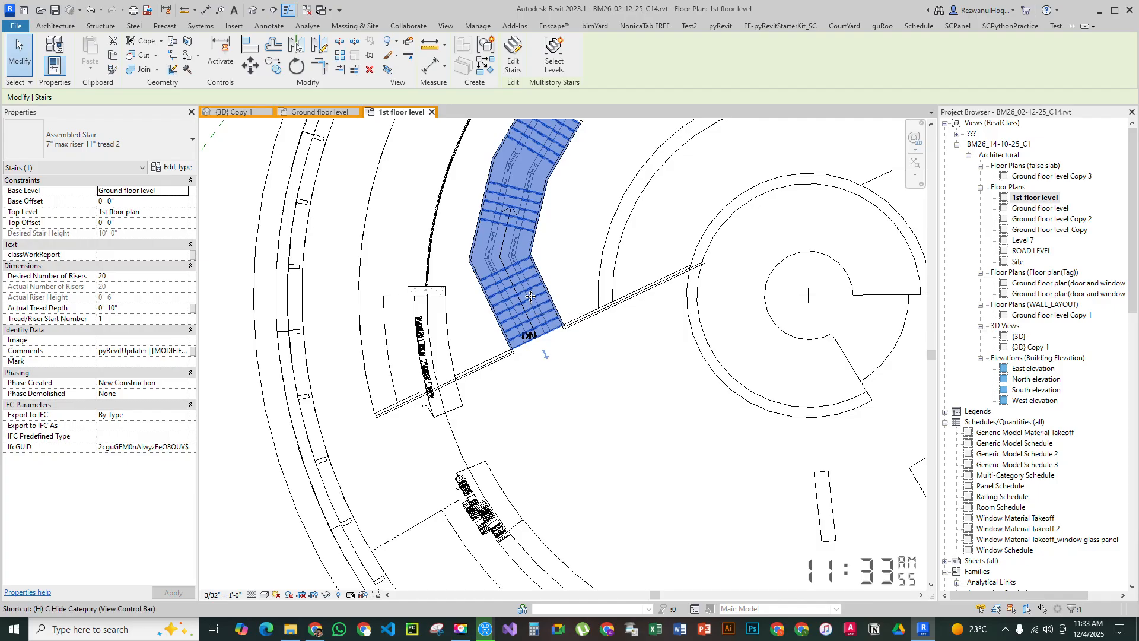
key("c")
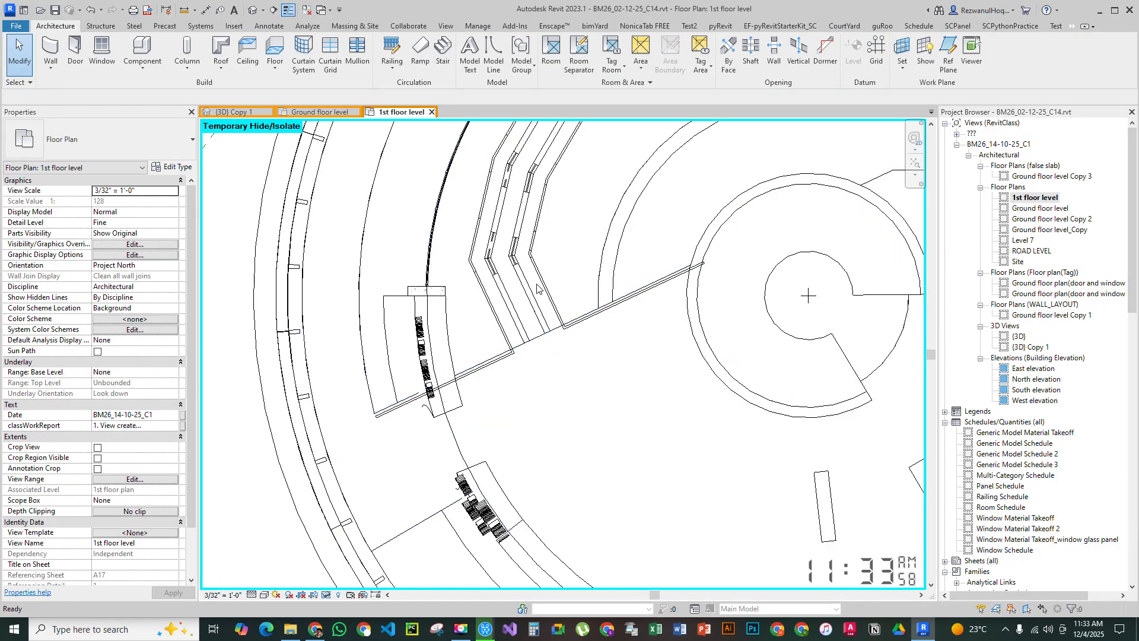
key("h")
key("r")
Display the 1st floor level plan in the Wireframe visual style
scroll(530, 283, "up", 3)
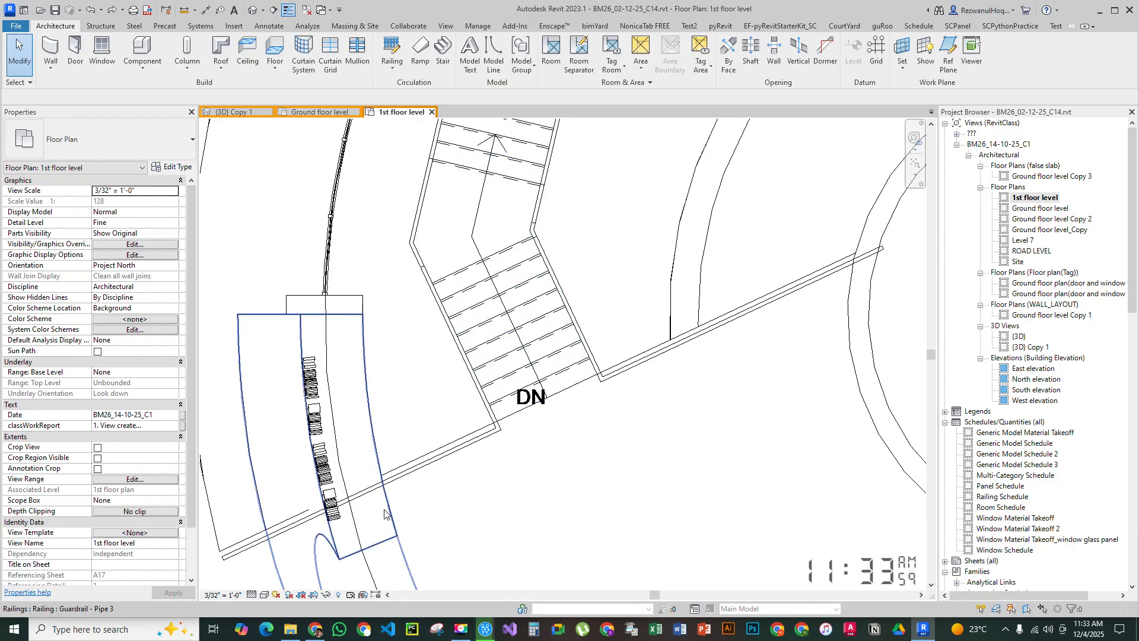
left_click(264, 595)
left_click(289, 535)
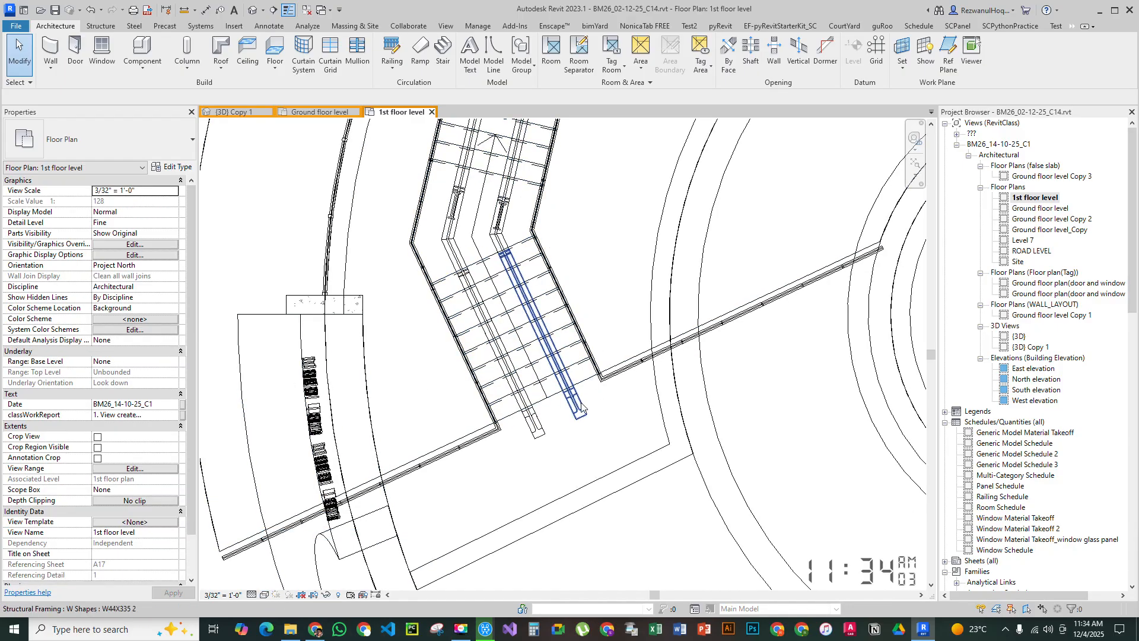
Select the W44X335 2 beams under the original stair along the row nearer the circular walls, from the lower run to the upper run
scroll(573, 400, "down", 3)
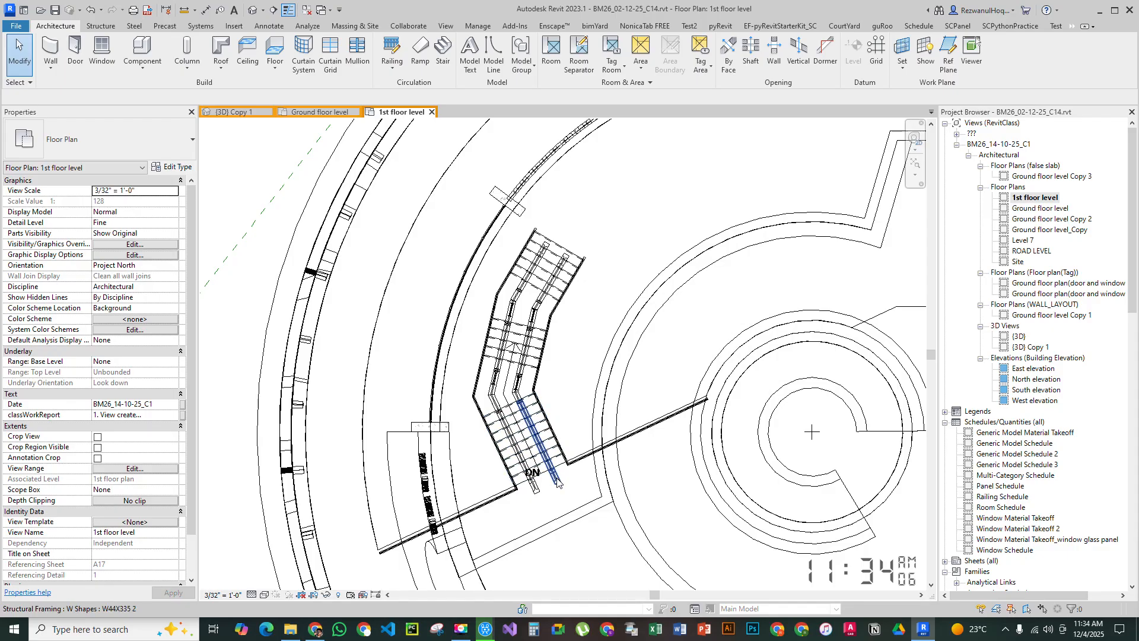
scroll(557, 483, "up", 3)
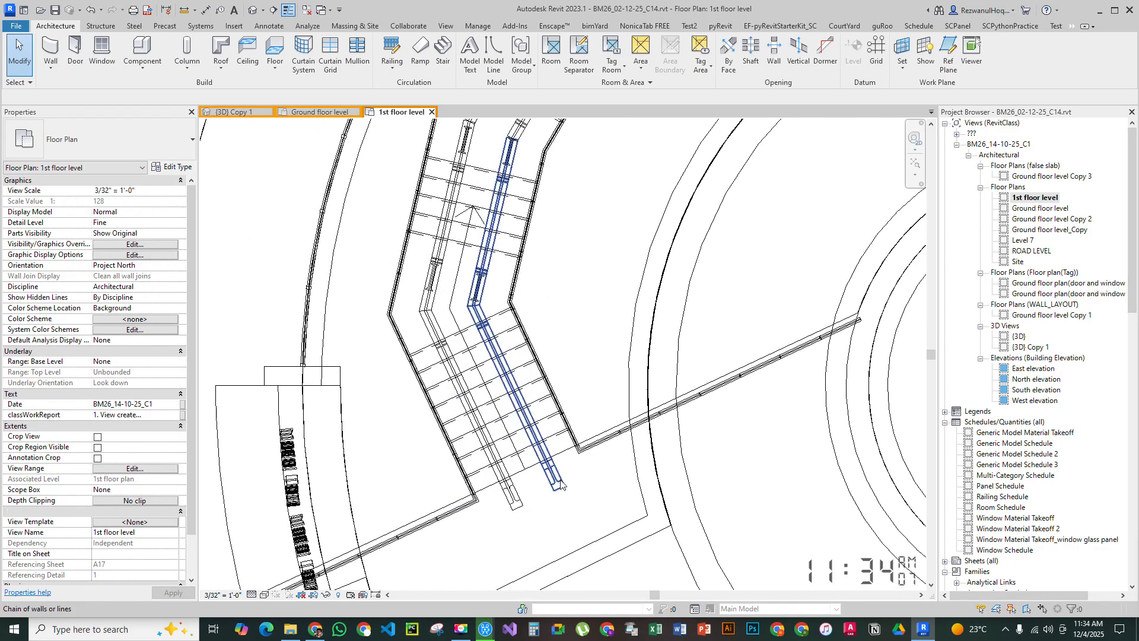
left_click(557, 480)
scroll(490, 289, "up", 2)
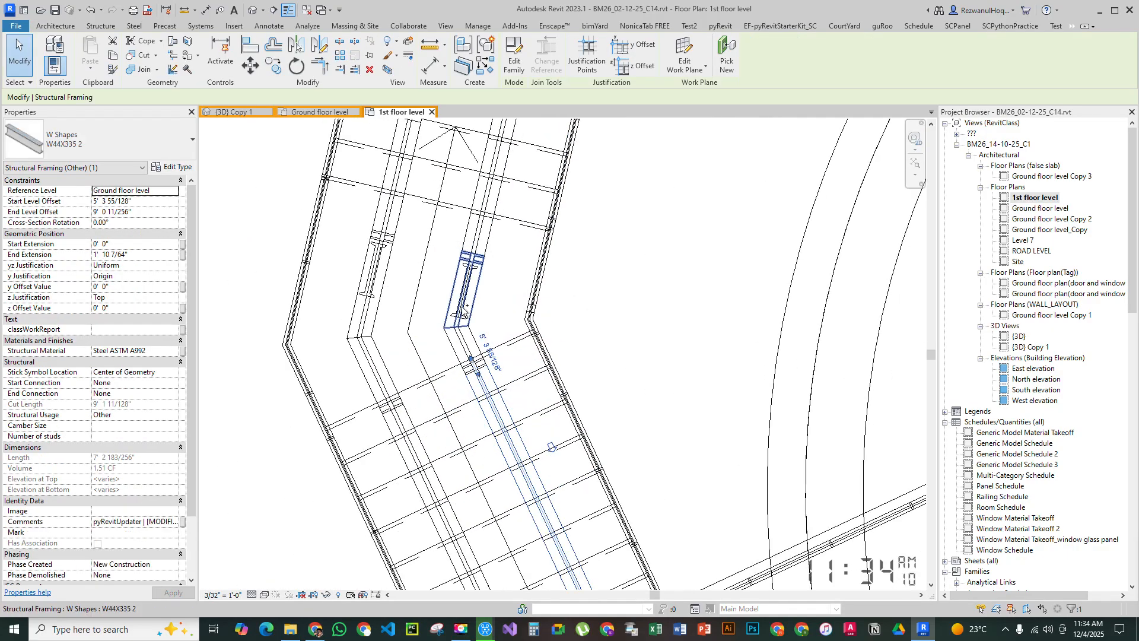
middle_click_drag(554, 257, 560, 393)
left_click(491, 231, "ctrl")
middle_click_drag(554, 261, 554, 407)
left_click(534, 323, "ctrl")
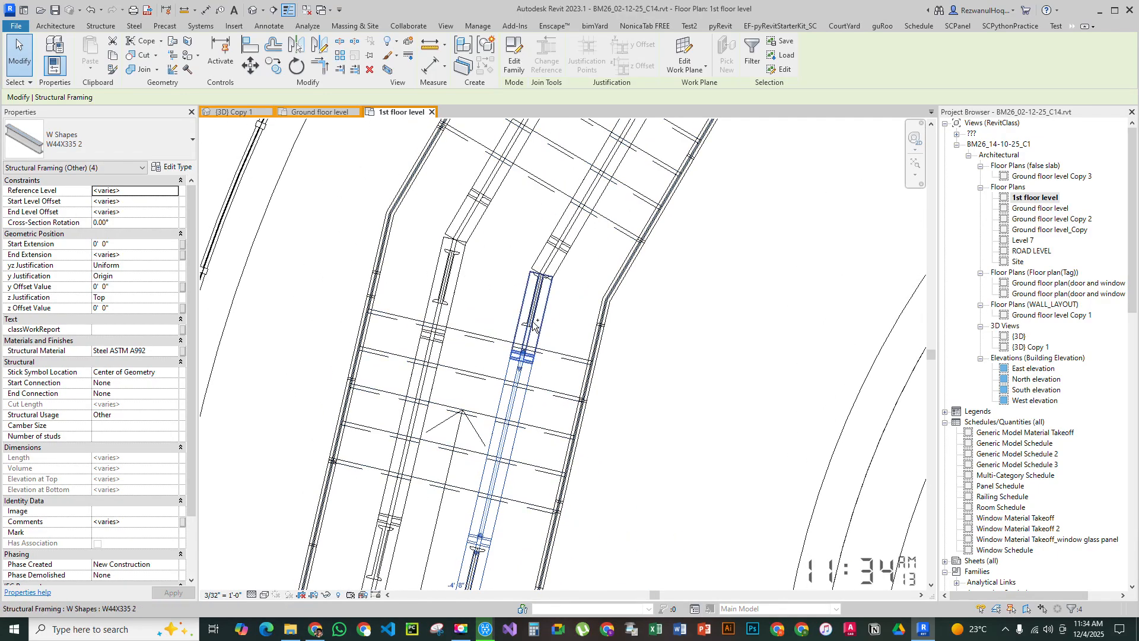
left_click(571, 243, "ctrl")
middle_click_drag(571, 244, 654, 403)
Add the remaining W44X335 2 beams in the stair's outer row, from the upper run down to the lower run, to the selection
left_click(549, 370, "ctrl")
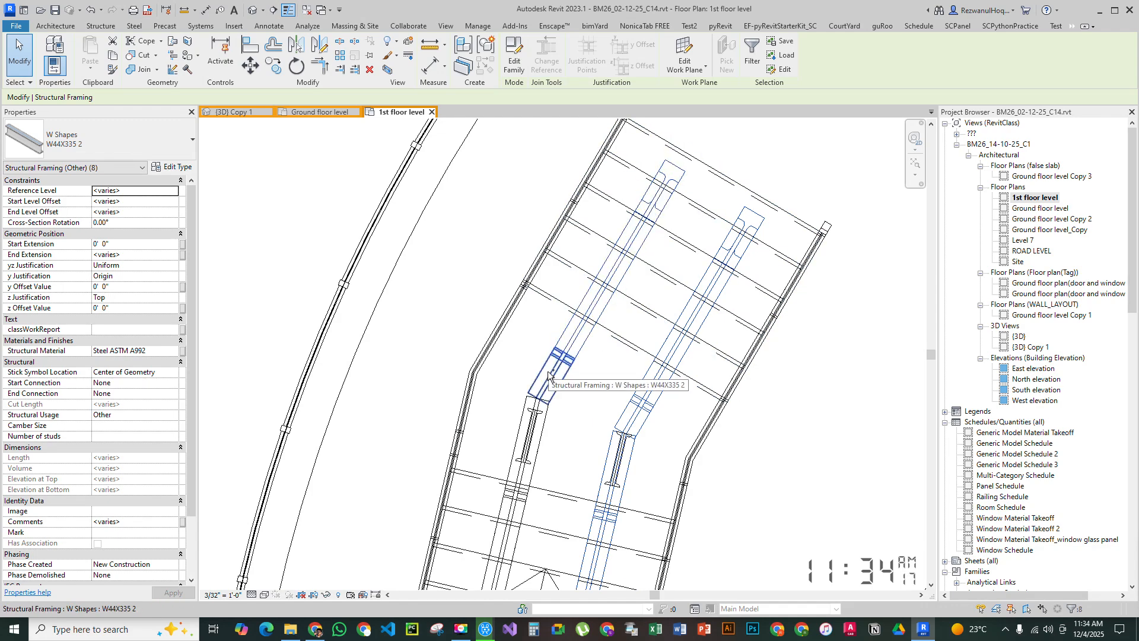
left_click(540, 436, "ctrl")
middle_click_drag(576, 478, 646, 334)
scroll(645, 334, "down", 1)
left_click(600, 366, "ctrl")
middle_click_drag(610, 456, 658, 256)
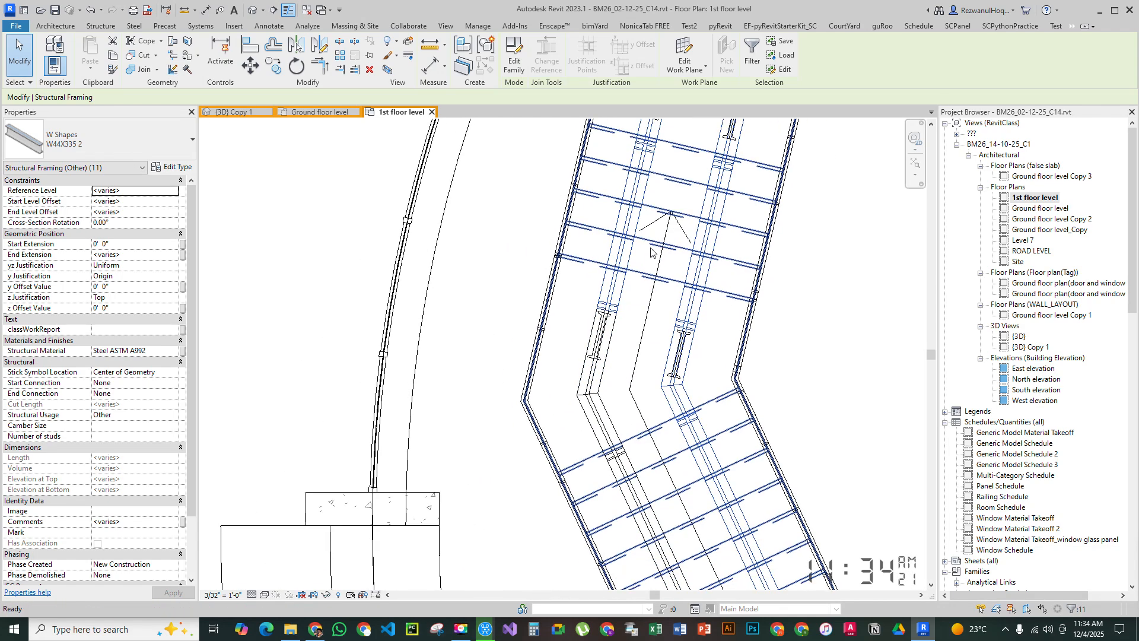
middle_click_drag(604, 435, 553, 238)
left_click(617, 389, "ctrl")
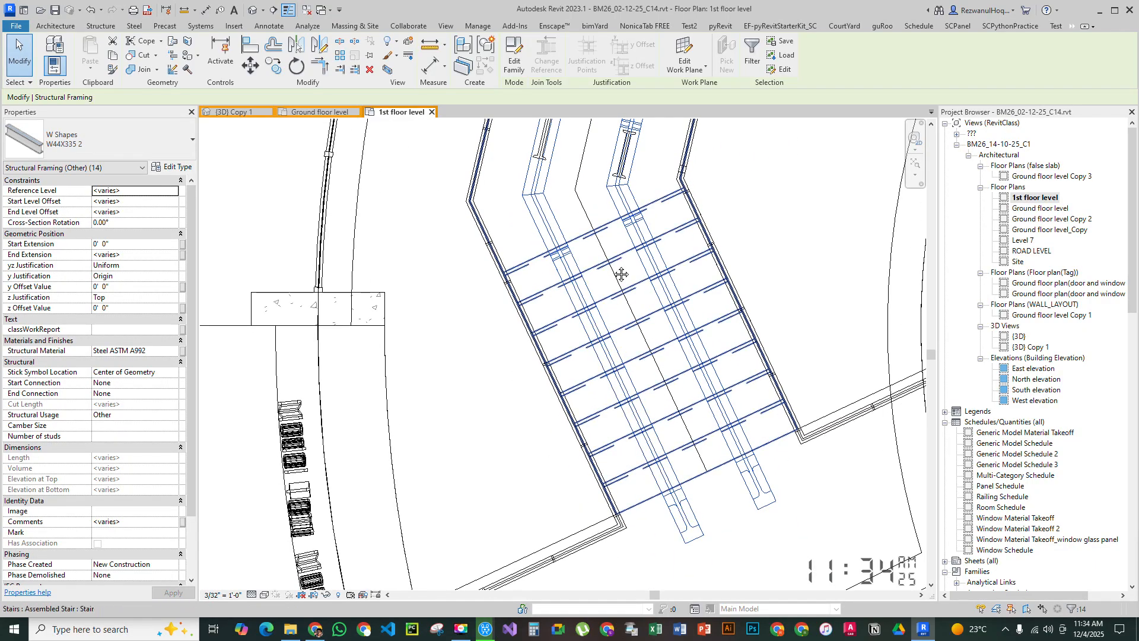
middle_click_drag(621, 275, 619, 525)
middle_click_drag(670, 312, 608, 476)
left_click(673, 239, "ctrl")
middle_click_drag(673, 240, 609, 438)
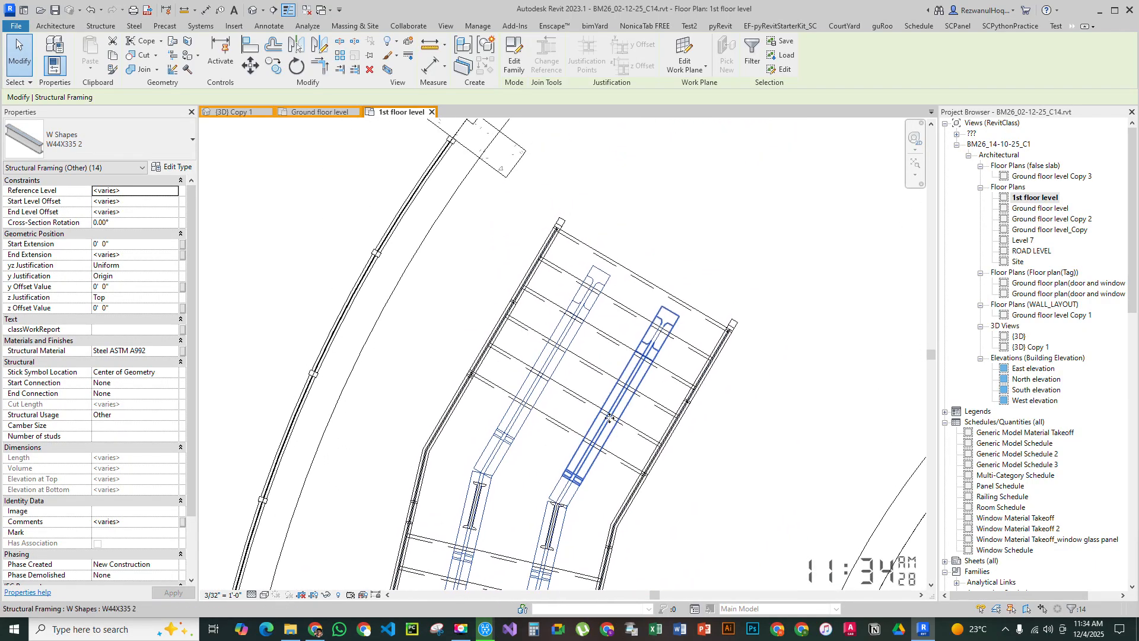
Copy the selected beams under the duplicated stair, placing them at the end of its centre path on the upper edge
scroll(641, 246, "down", 3)
key("c")
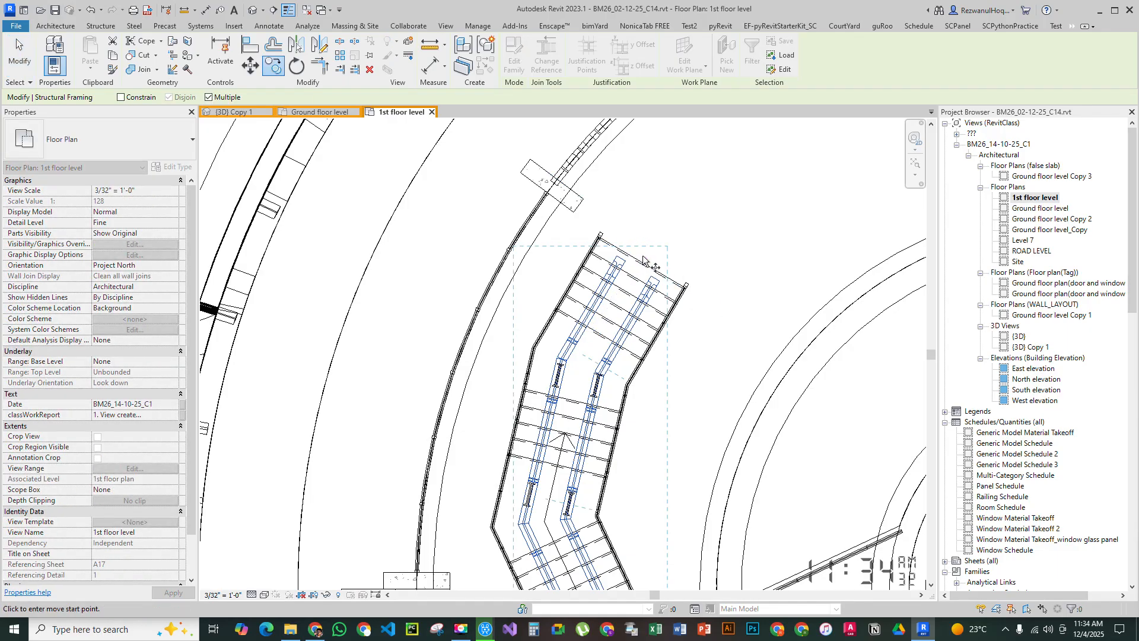
scroll(683, 304, "down", 5)
middle_click_drag(482, 305, 632, 364)
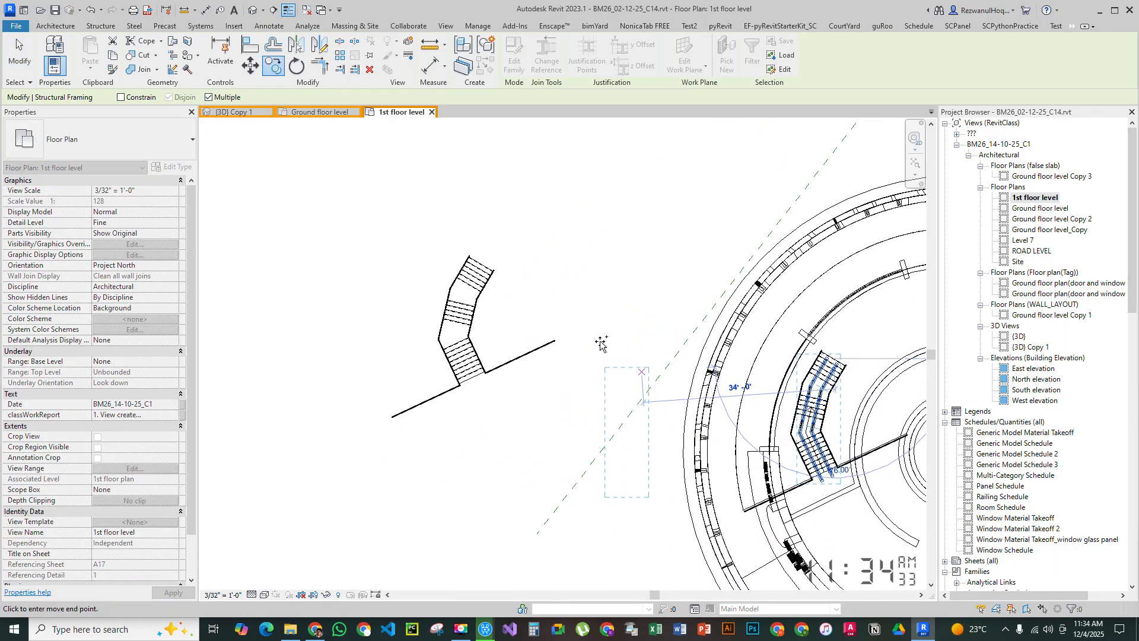
scroll(487, 276, "up", 6)
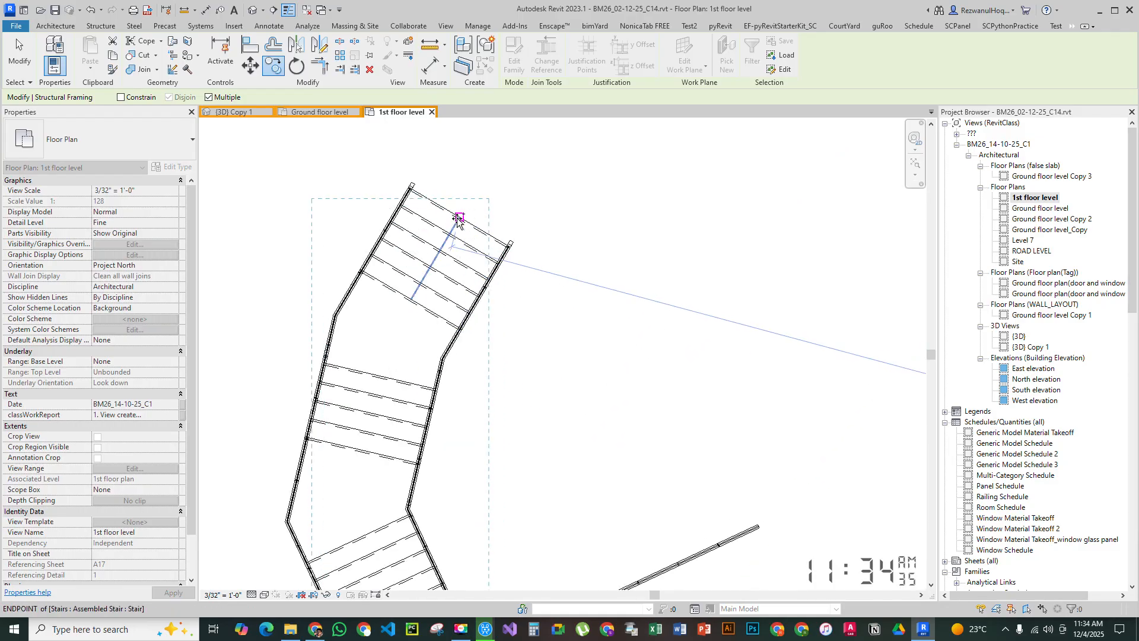
left_click(458, 217)
key("Escape")
scroll(504, 238, "down", 4)
key("Escape")
middle_click_drag(728, 421, 286, 287)
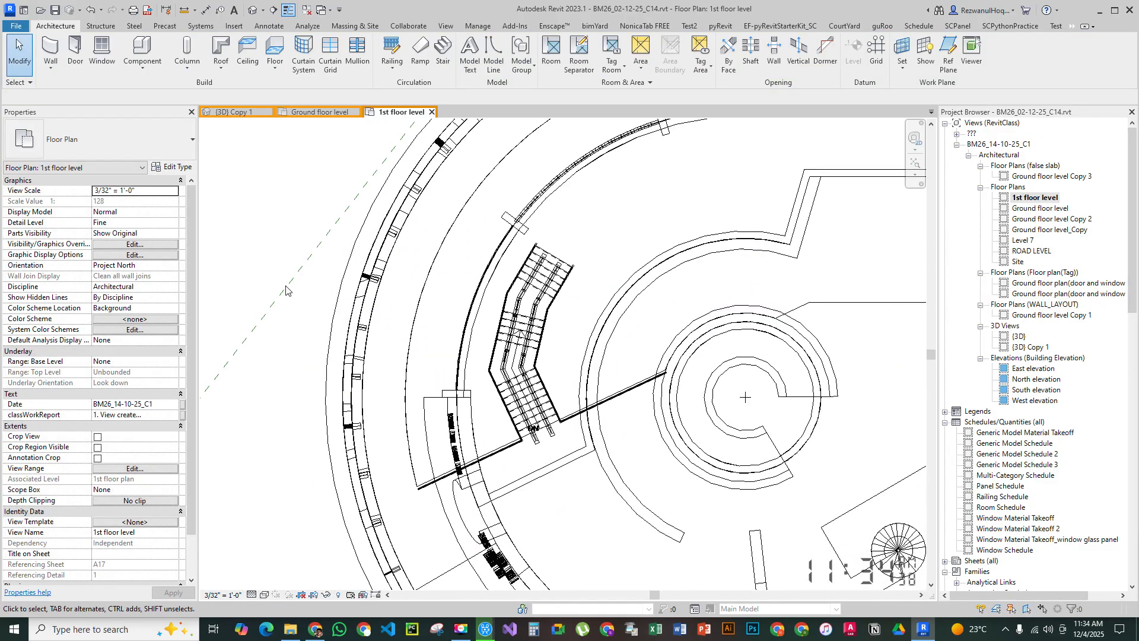
Delete the original angled stair with its railings beside the circular walls
left_click(558, 274)
scroll(558, 274, "up", 4)
key("Delete")
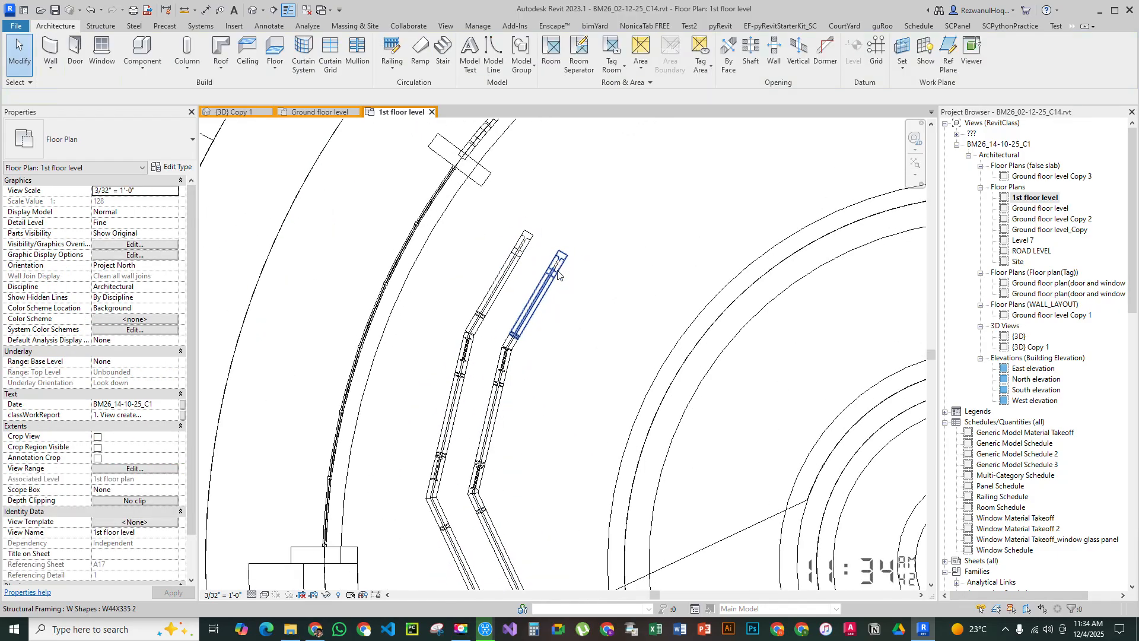
Delete the W44X335 2 beams left under the original stair's upper run, starting with the row nearer the circular walls
scroll(557, 274, "up", 3)
left_click(558, 274)
key("Delete")
left_click(484, 237)
key("Delete")
left_click(462, 399)
key("Delete")
Delete the leftover pieces at the original stair's upper bend, including the 2C15X50 column and the short beam beside it
middle_click_drag(447, 467, 496, 331)
left_click(494, 331)
key("Delete")
left_click(495, 331)
key("Delete")
left_click(425, 297)
key("Delete")
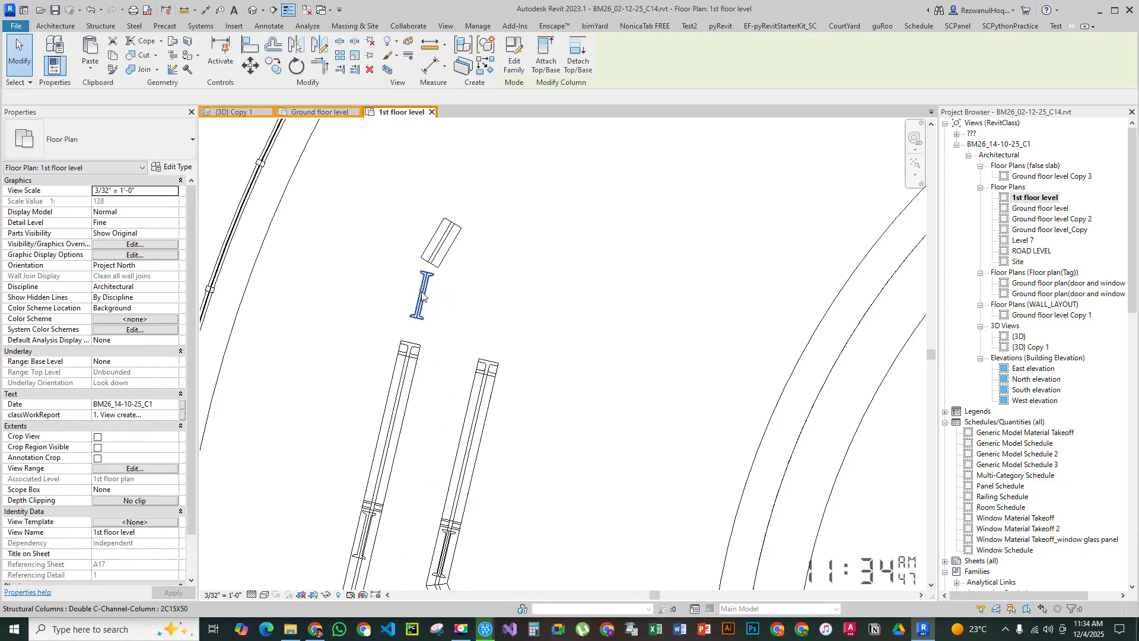
left_click(437, 254)
key("Delete")
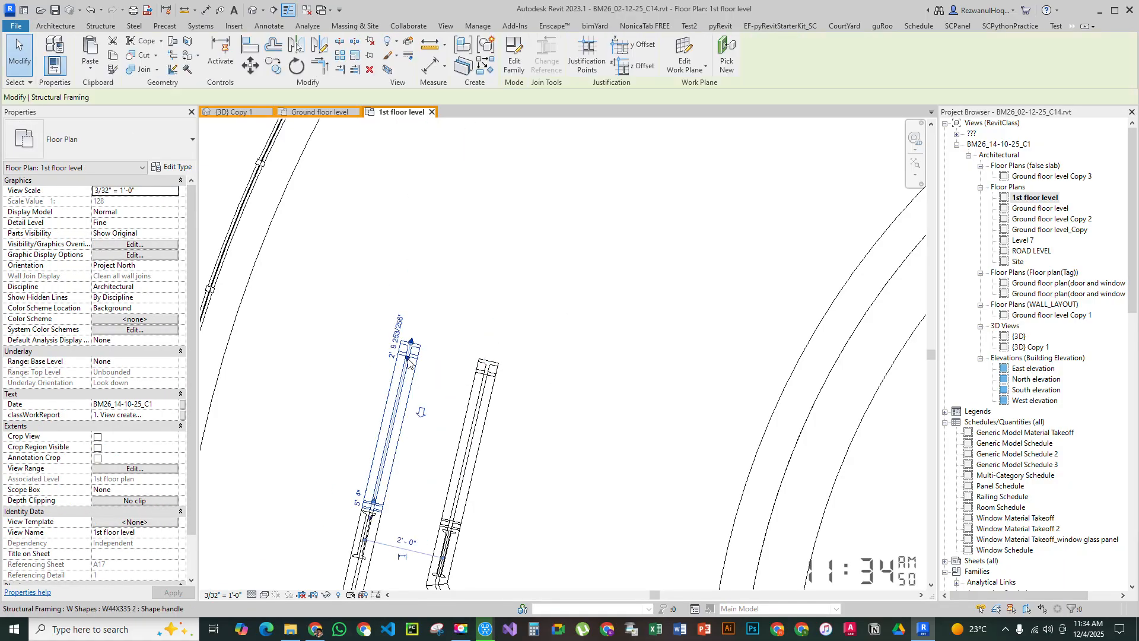
Delete the remaining beams and columns of the original stair's middle and lower runs
scroll(409, 362, "down", 4)
scroll(497, 509, "up", 5)
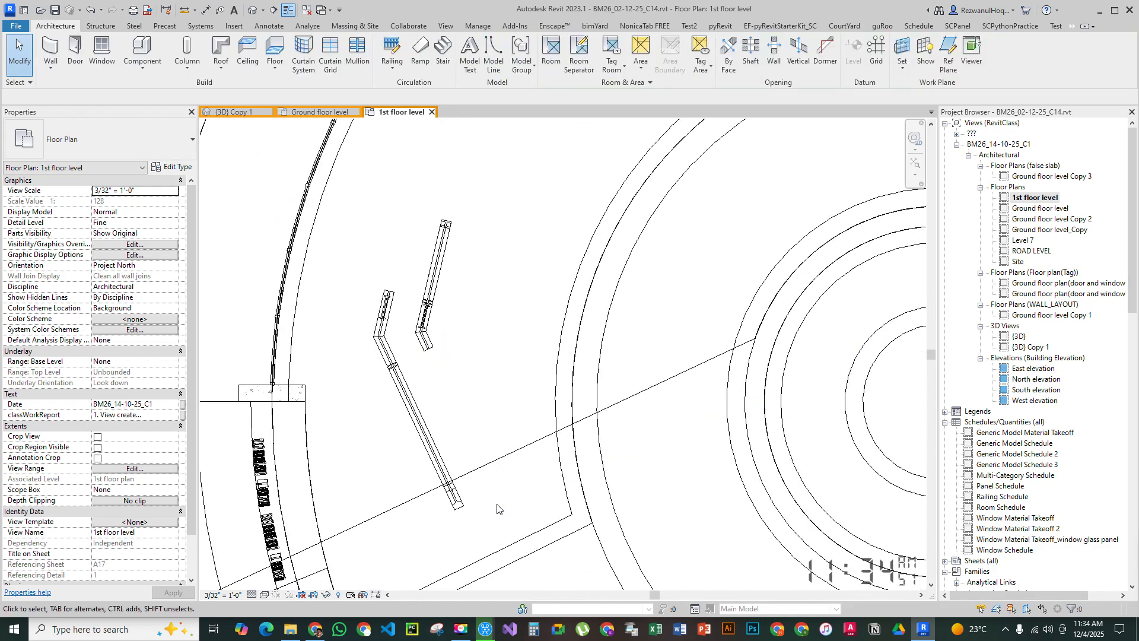
left_click(439, 468)
key("Delete")
left_click(385, 320)
key("Delete")
left_click(425, 332)
key("Delete")
left_click(433, 296)
key("Delete")
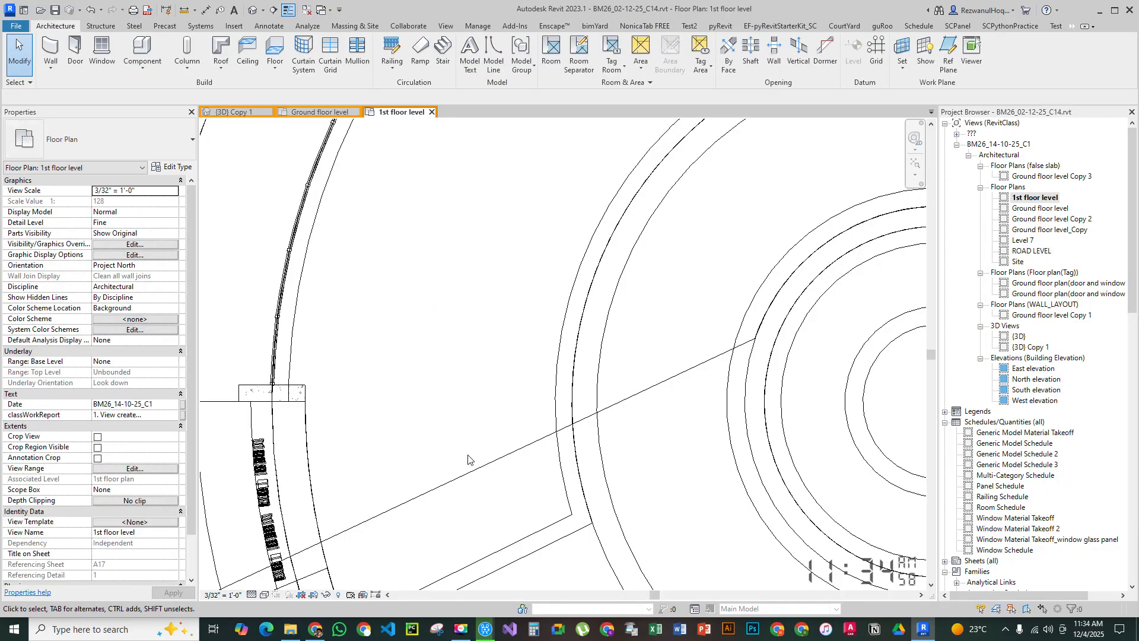
Compare the duplicated stair and its beams with the cleared stair location beside the circular walls
scroll(469, 456, "down", 8)
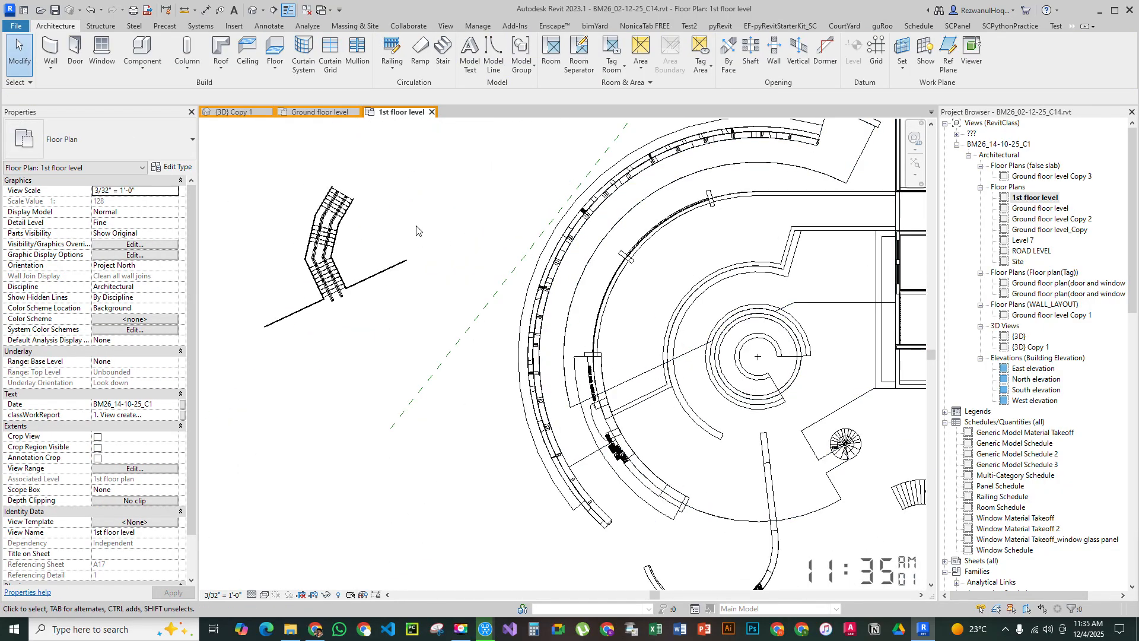
scroll(416, 241, "up", 6)
scroll(490, 366, "down", 3)
scroll(536, 362, "up", 5)
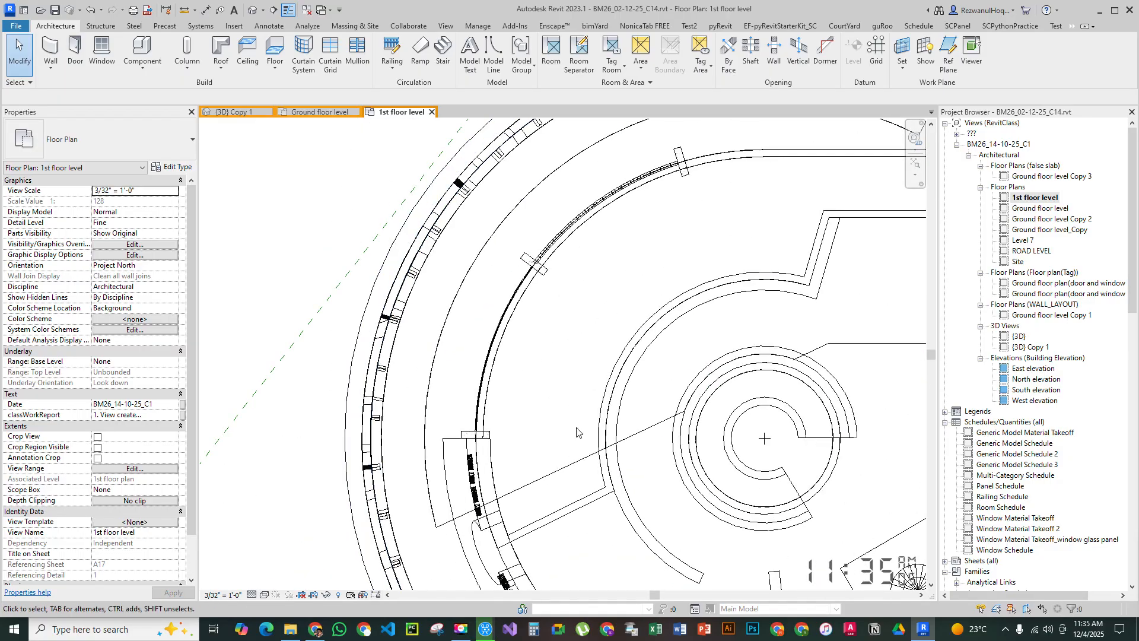
scroll(586, 404, "down", 2)
scroll(573, 335, "up", 2)
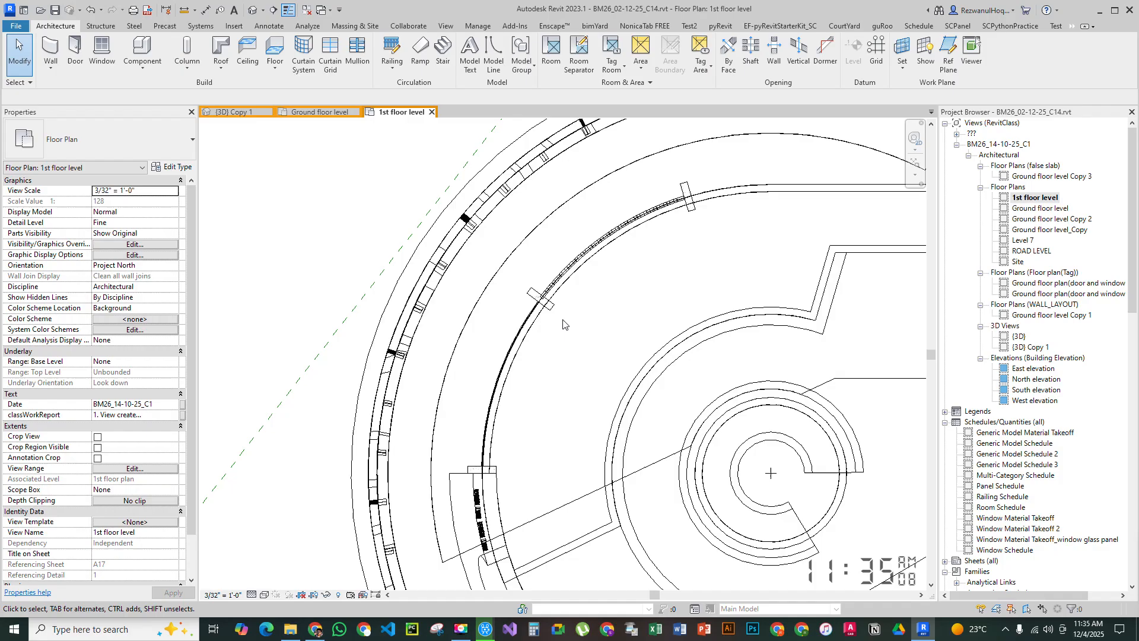
scroll(538, 542, "down", 3)
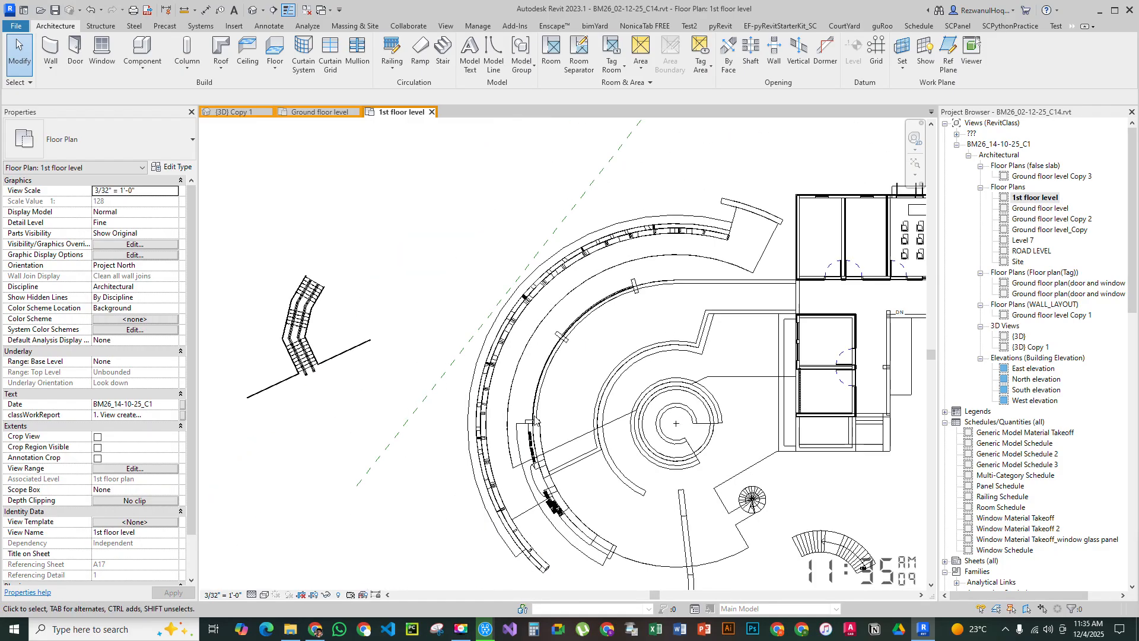
scroll(284, 247, "up", 4)
middle_click_drag(467, 388, 554, 362)
scroll(554, 362, "up", 1)
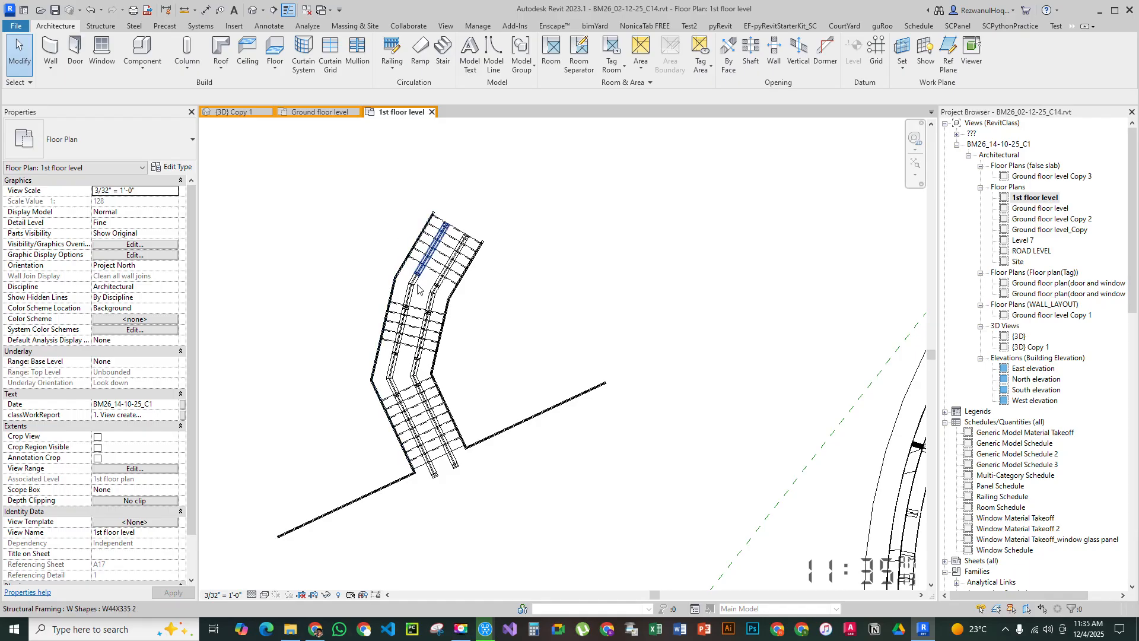
scroll(418, 309, "down", 4)
middle_click_drag(597, 397, 505, 385)
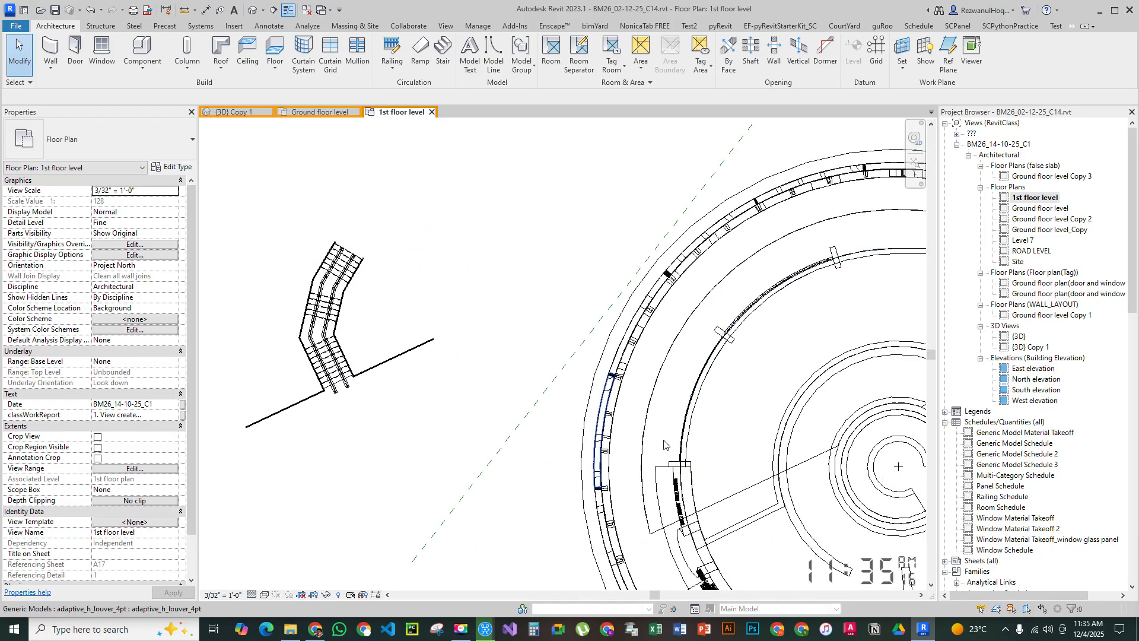
scroll(732, 447, "up", 3)
middle_click_drag(679, 396, 534, 394)
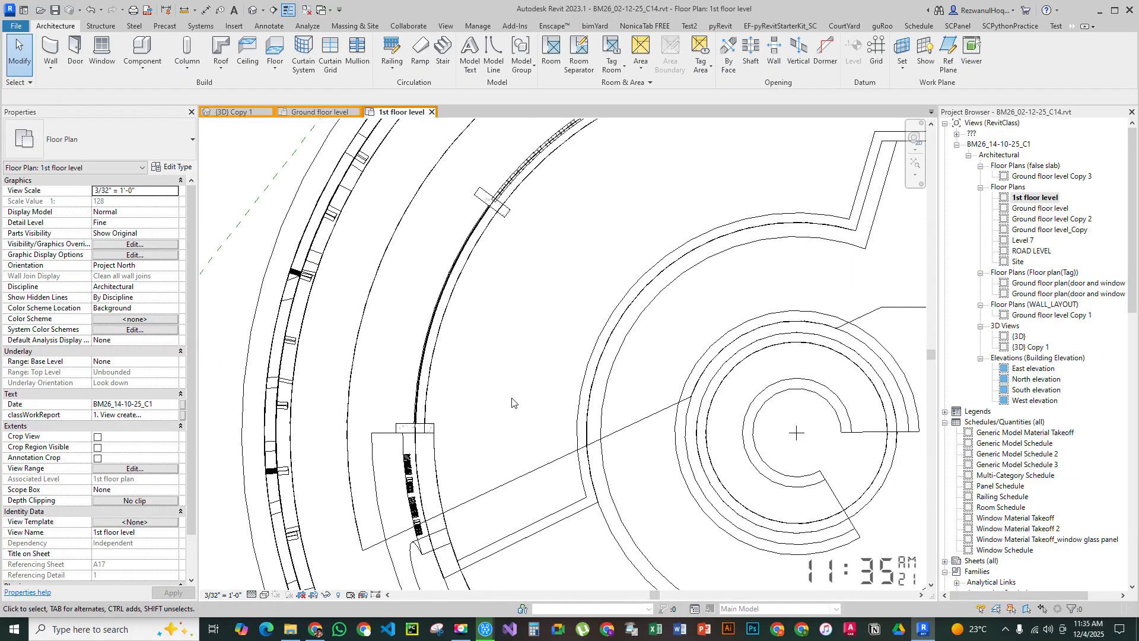
scroll(592, 357, "down", 4)
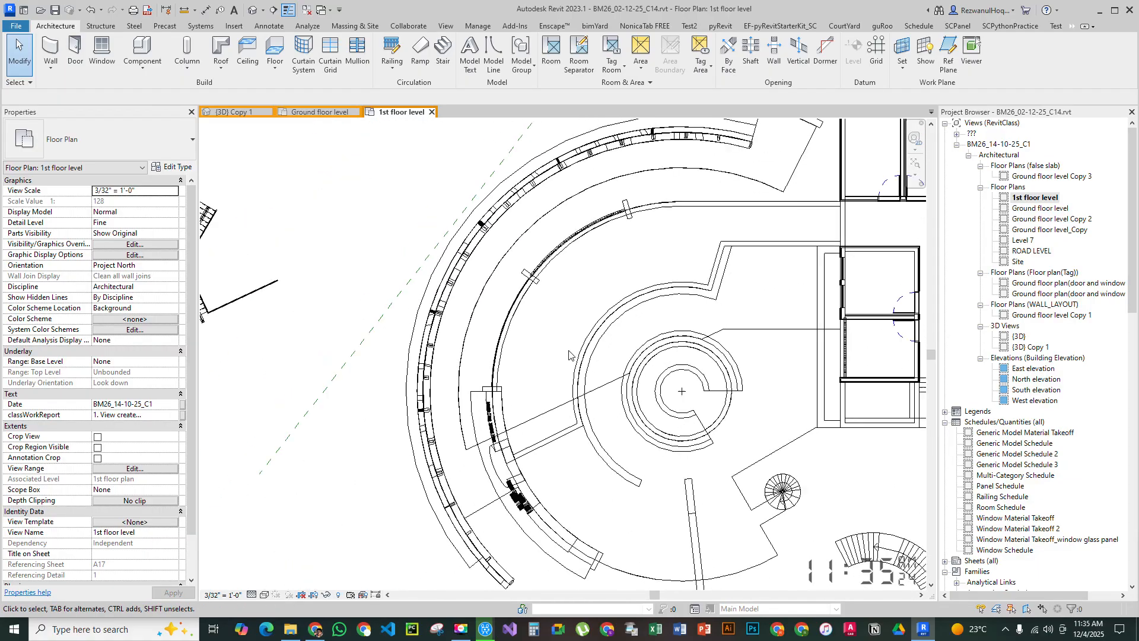
middle_click_drag(318, 303, 900, 557)
scroll(741, 511, "down", 3)
scroll(478, 326, "down", 1)
scroll(767, 510, "up", 6)
middle_click_drag(842, 503, 778, 461)
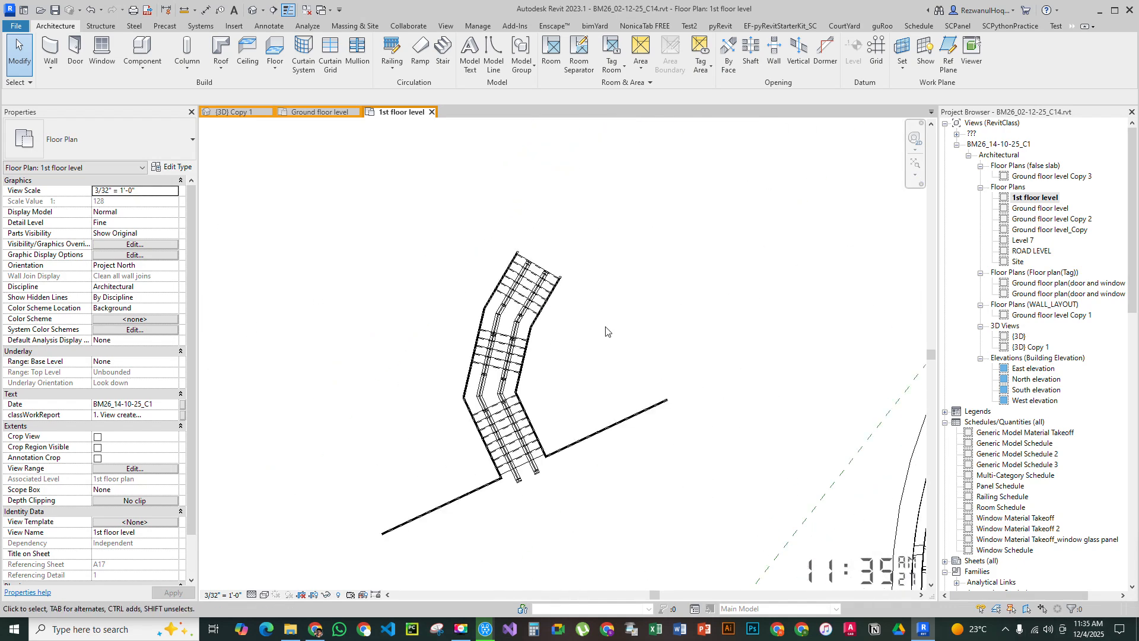
middle_click_drag(593, 338, 424, 295)
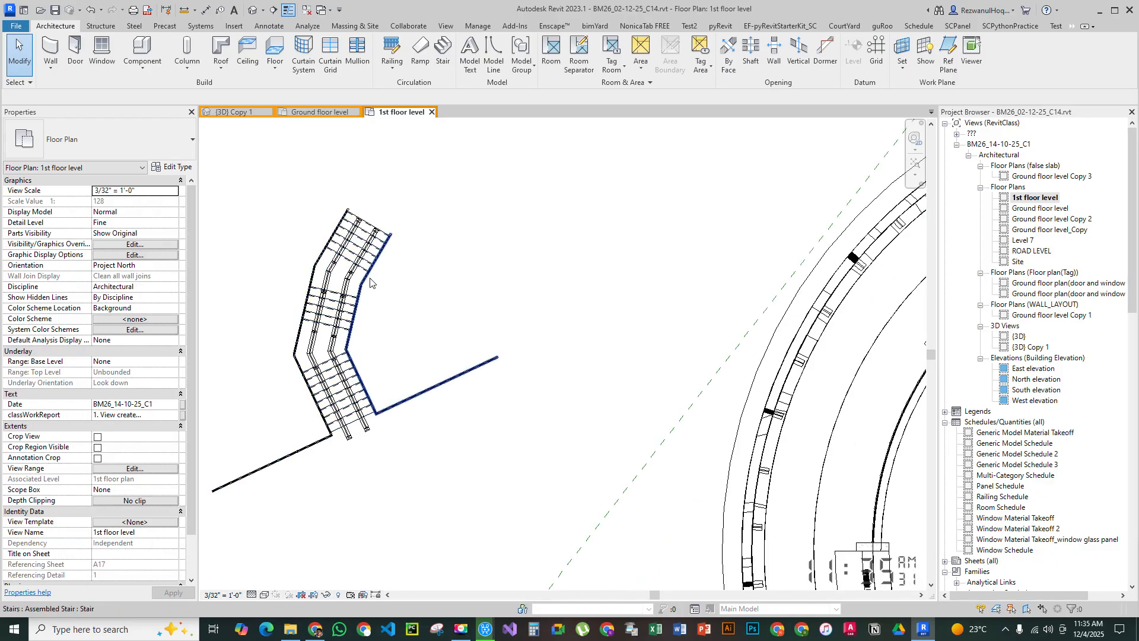
mouse_move(437, 341)
middle_mouse_down()
mouse_move(230, 300)
mouse_move(208, 285)
middle_mouse_up()
middle_click_drag(765, 446, 563, 314)
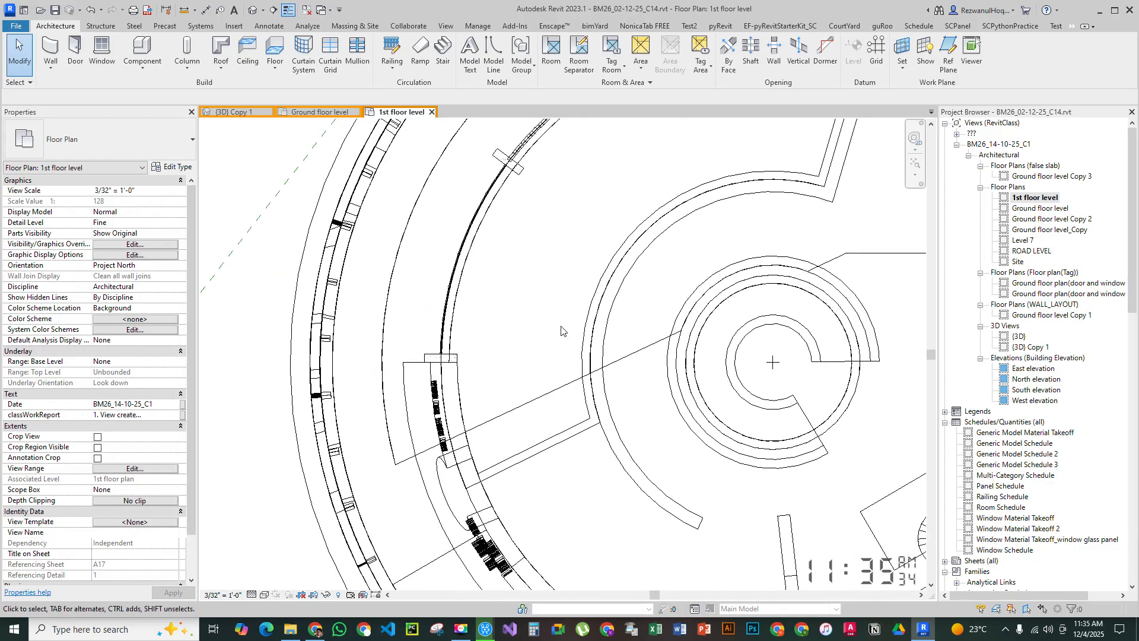
scroll(573, 360, "down", 2)
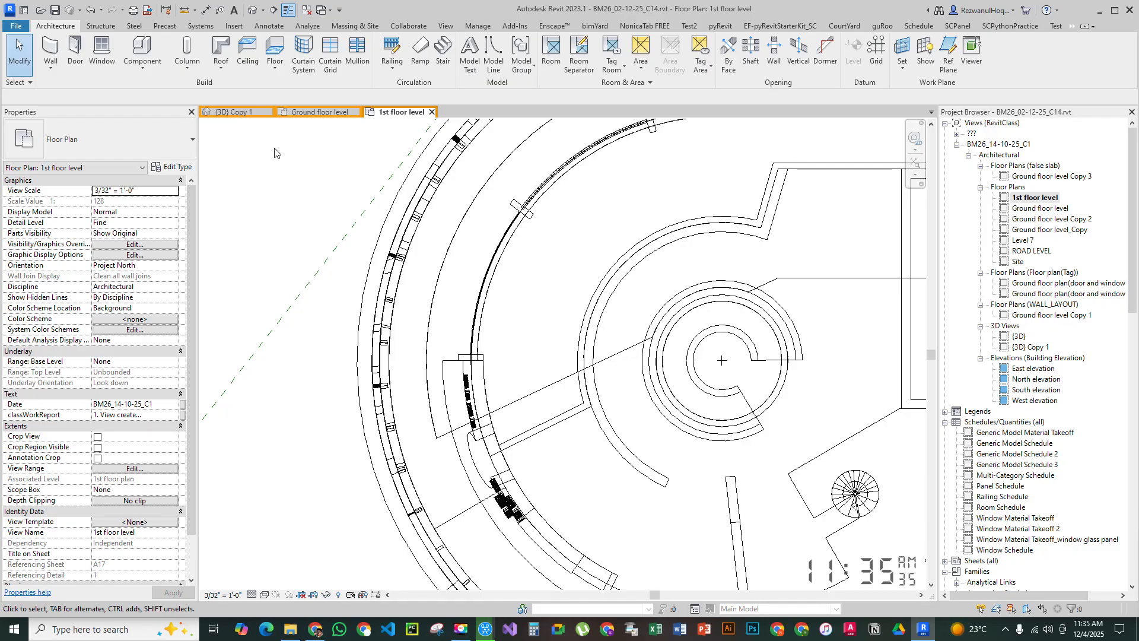
Draw a chain of three main_section_line detail lines from the slanted floor edge up through the cleared area, following the old stair's bends
scroll(559, 314, "up", 3)
middle_click_drag(555, 315, 484, 319)
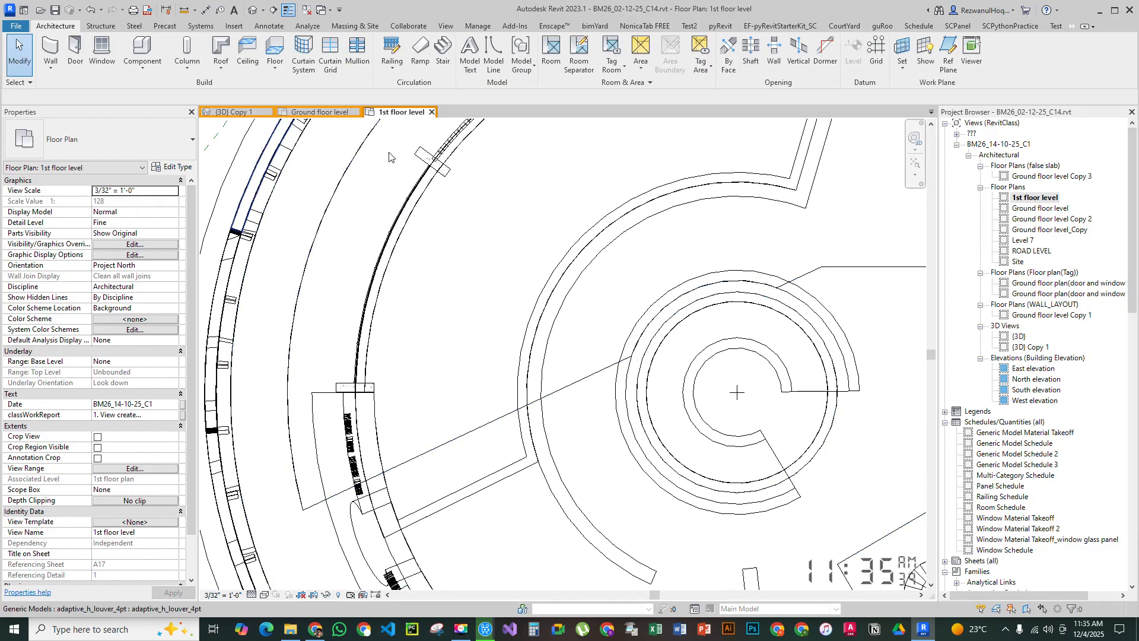
key("l")
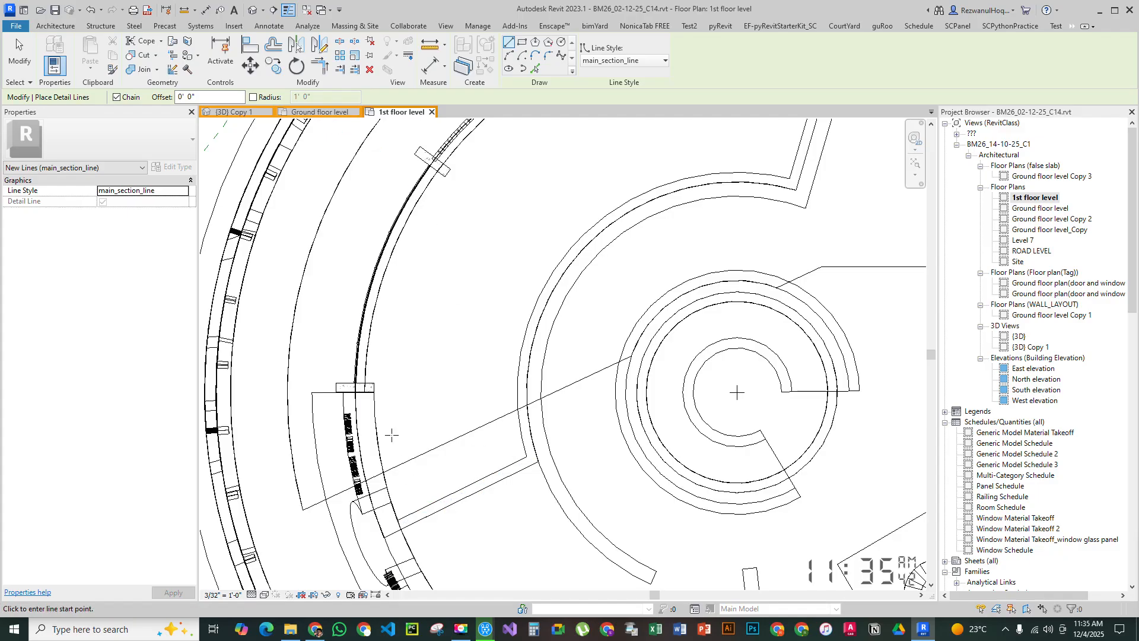
scroll(427, 490, "up", 2)
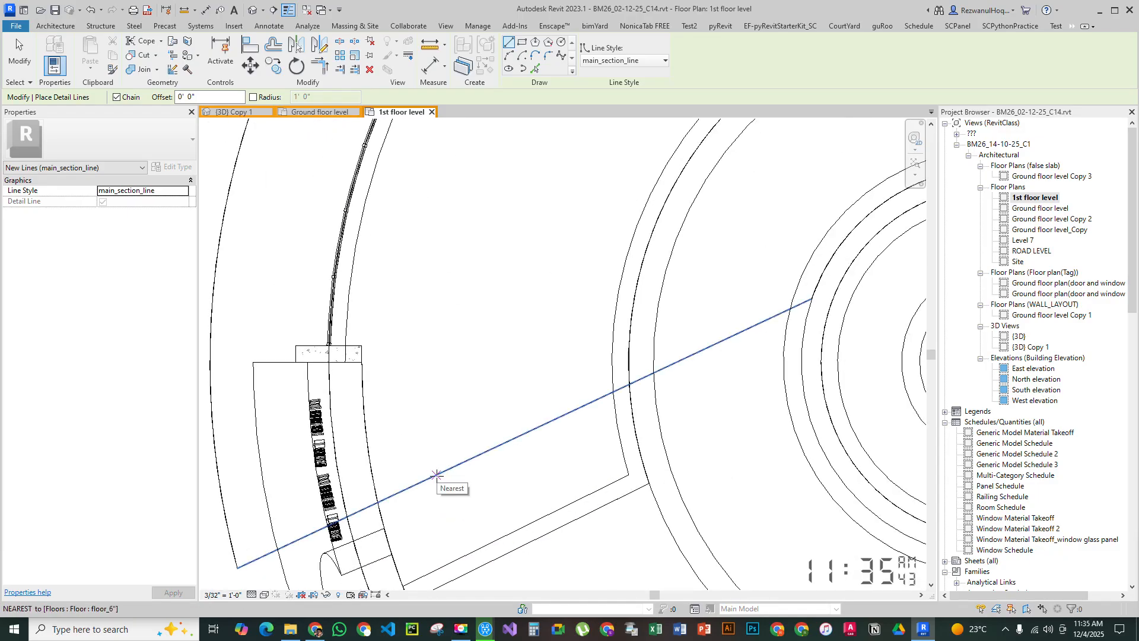
left_click(436, 474)
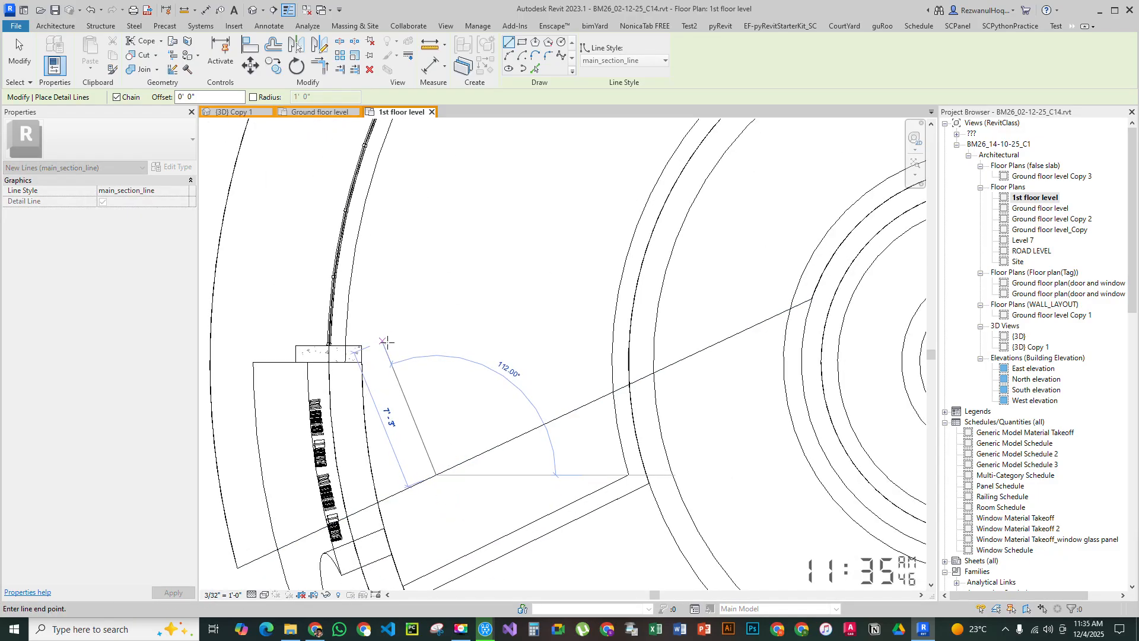
scroll(521, 330, "down", 4)
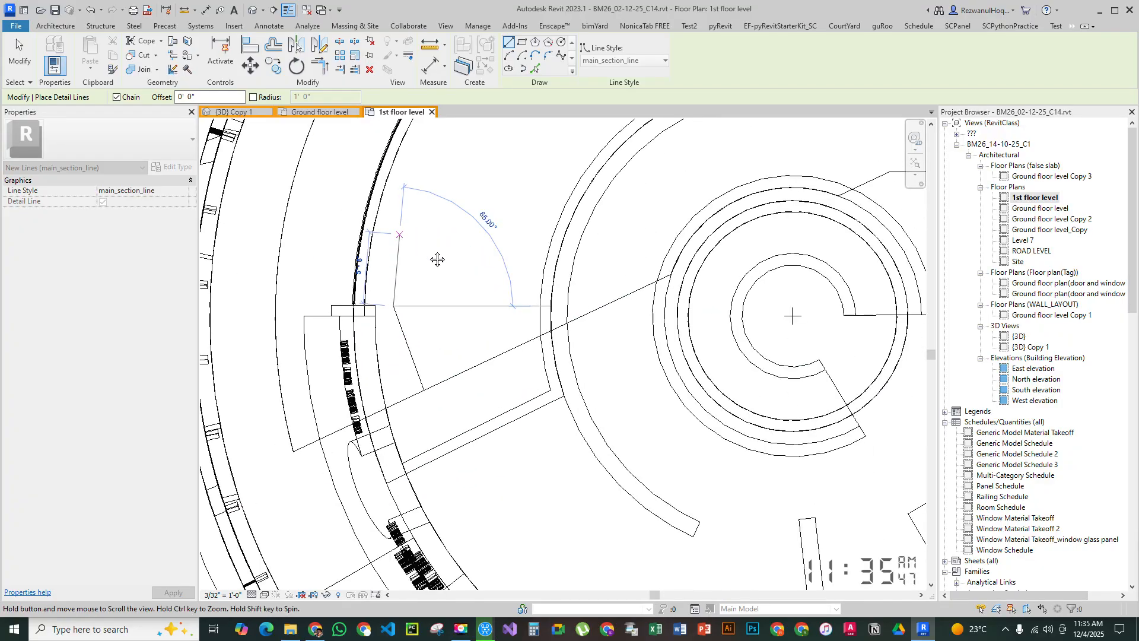
scroll(522, 331, "down", 2)
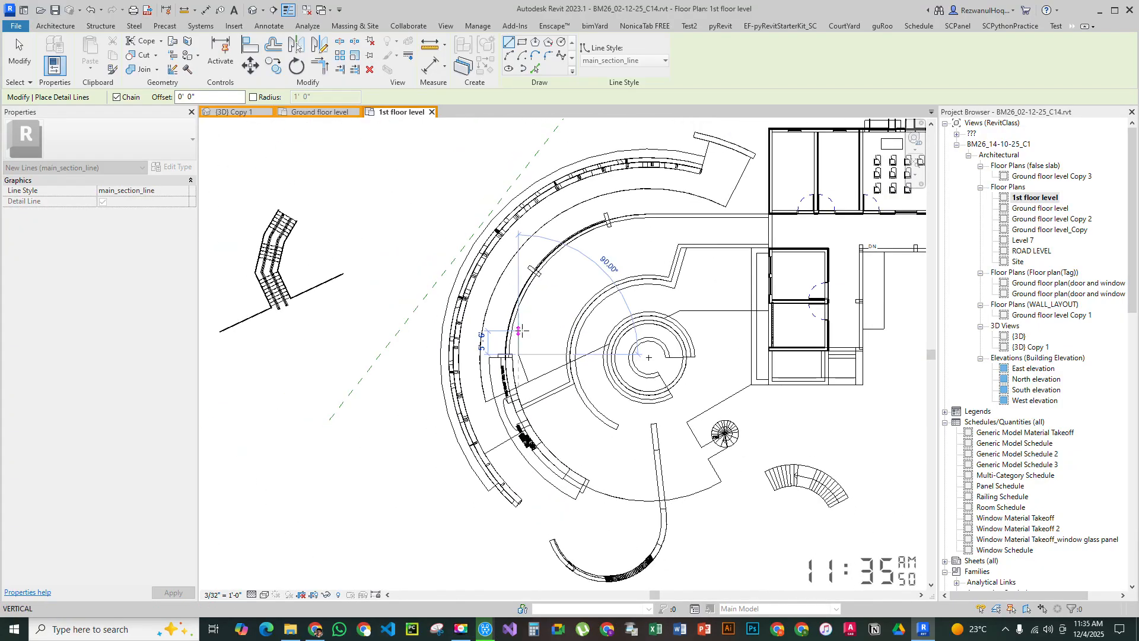
scroll(522, 331, "up", 4)
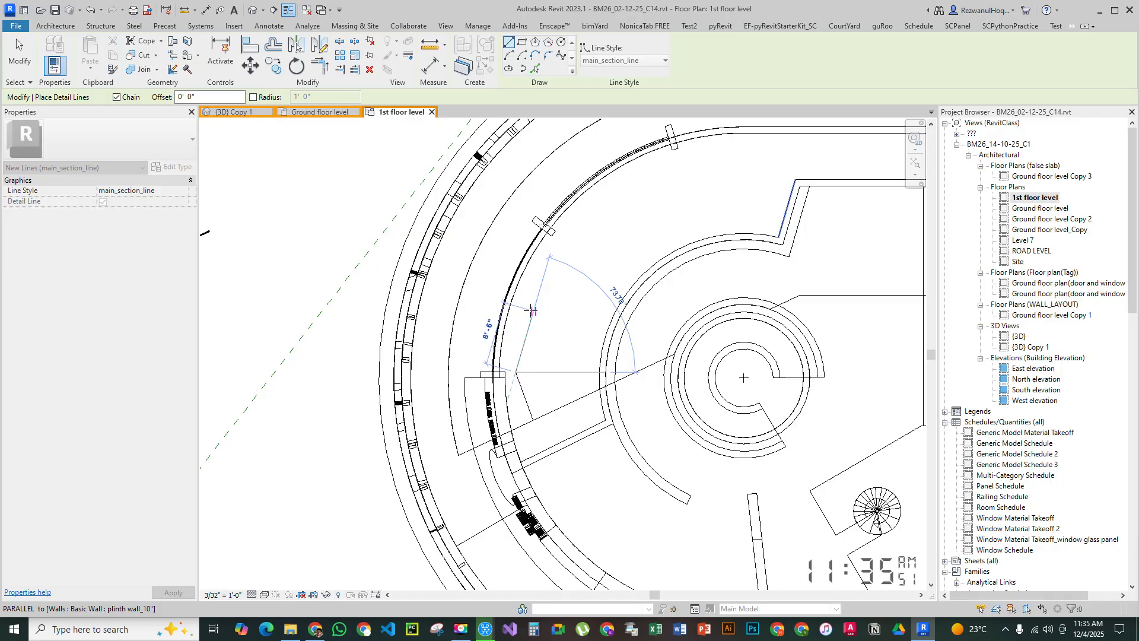
scroll(530, 311, "up", 3)
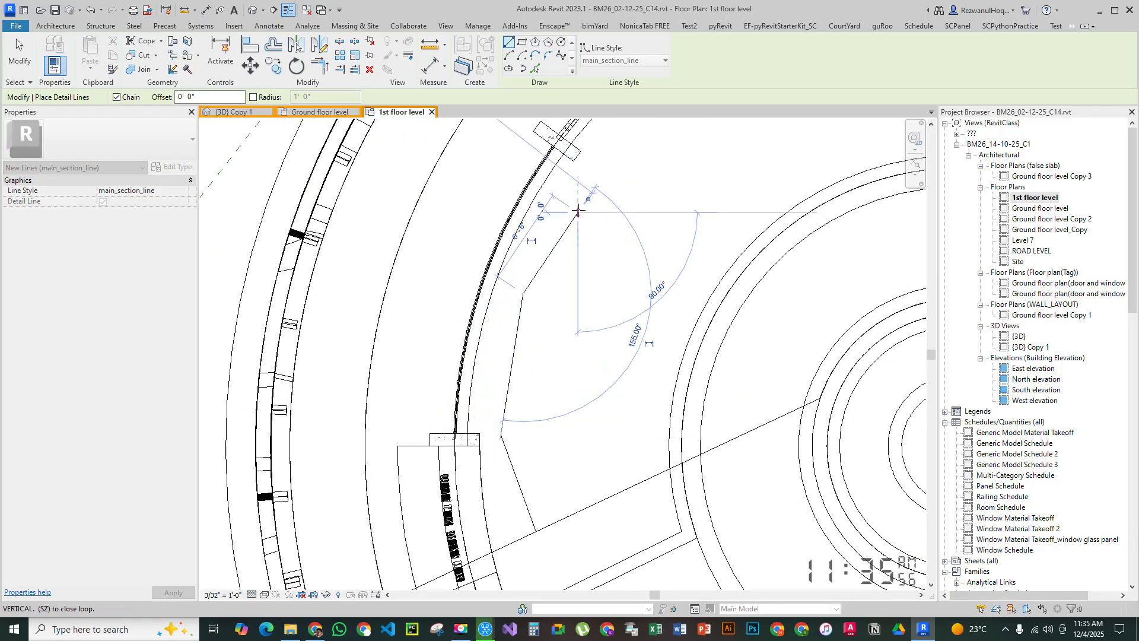
left_click(578, 211)
key("Escape")
key("Escape")
Offset copies of the three detail lines by 4' toward the circular walls
middle_click_drag(590, 440, 506, 337)
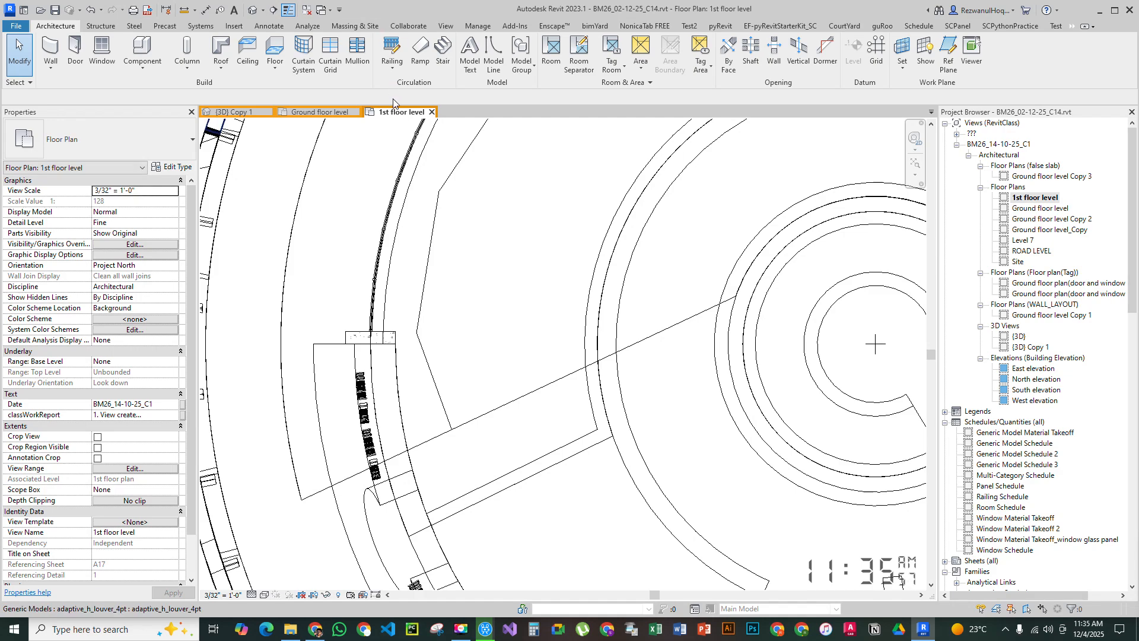
left_click(1073, 27)
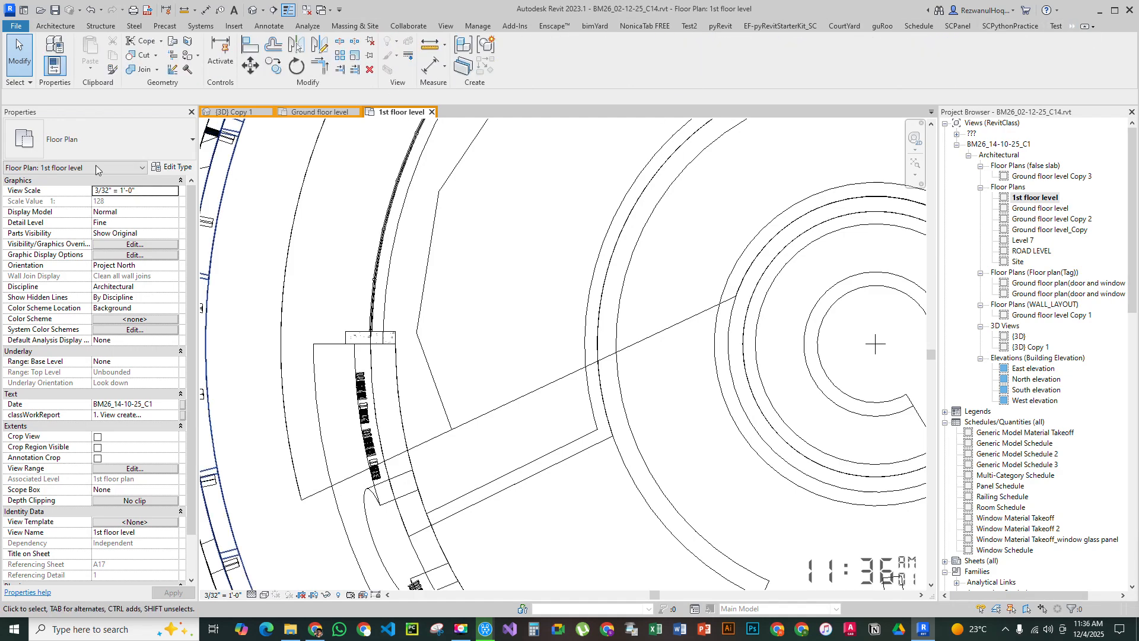
key("o")
key("f")
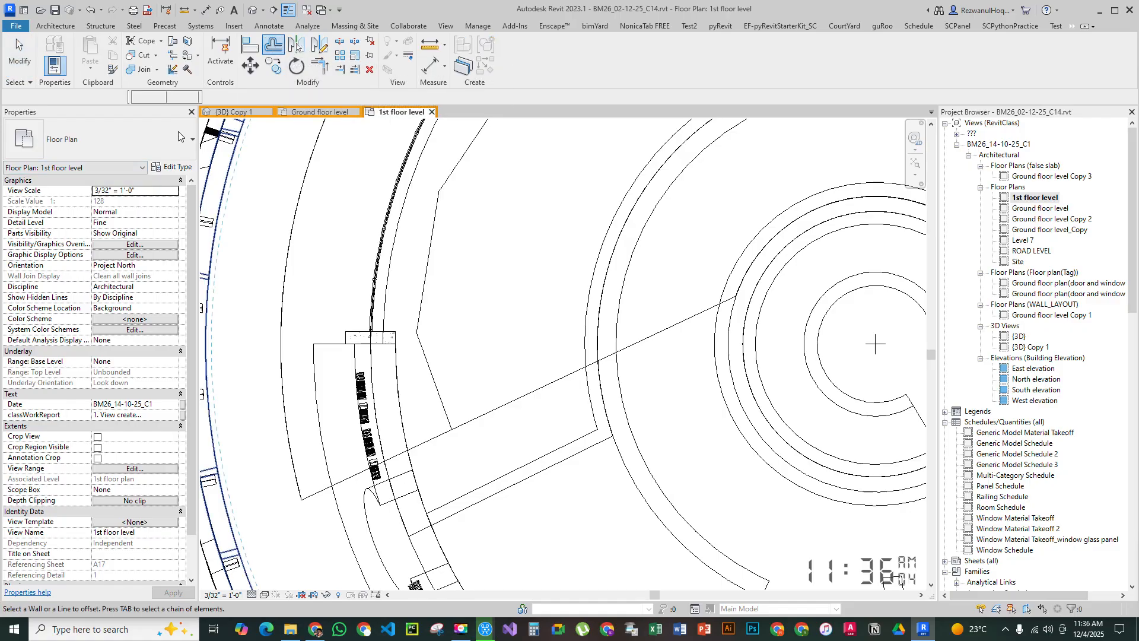
left_click_drag(171, 96, 120, 107)
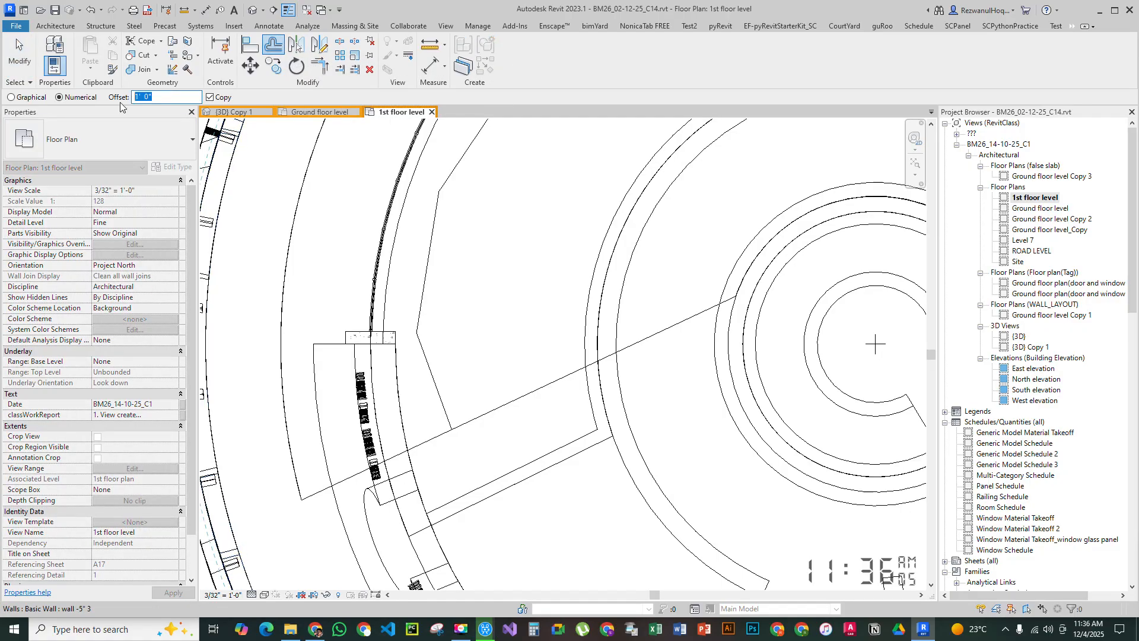
type("4'")
key("Return")
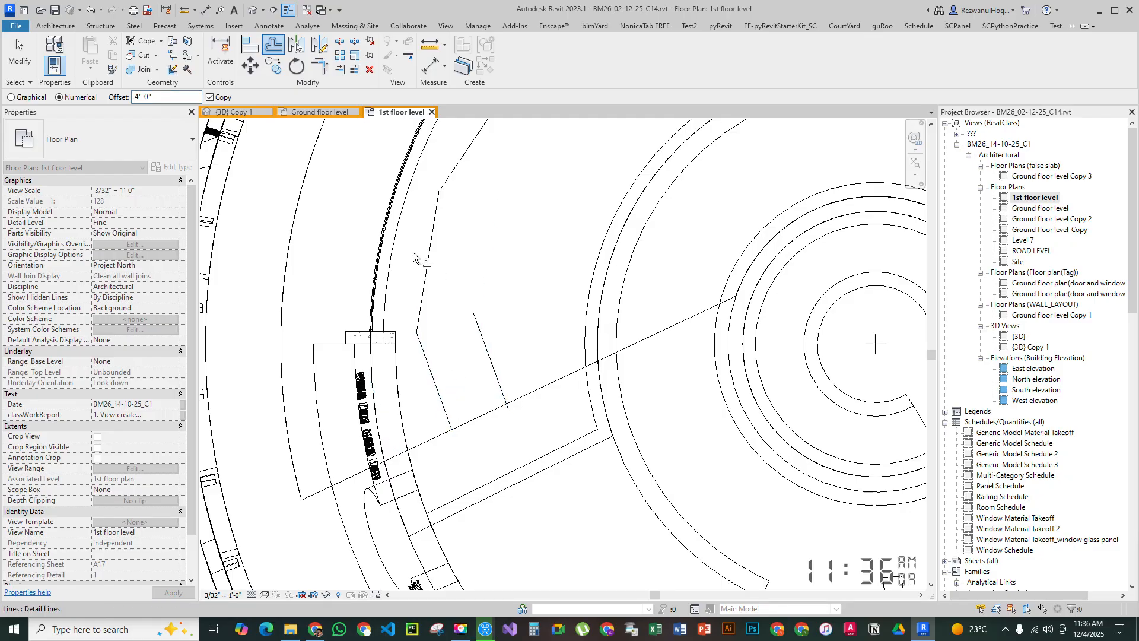
left_click(431, 259)
middle_click_drag(473, 177, 443, 290)
left_click(449, 279)
key("Escape")
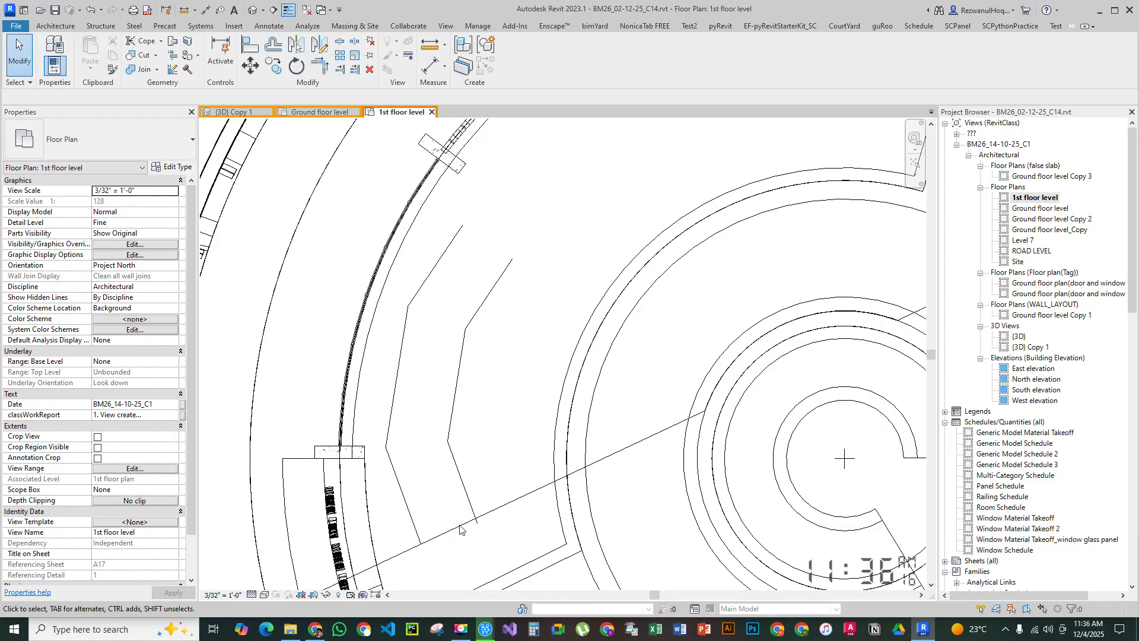
Adjust the lower end of the offset line so that it meets the slanted floor edge
scroll(460, 515, "up", 3)
left_click(482, 485)
left_click_drag(490, 507, 485, 495)
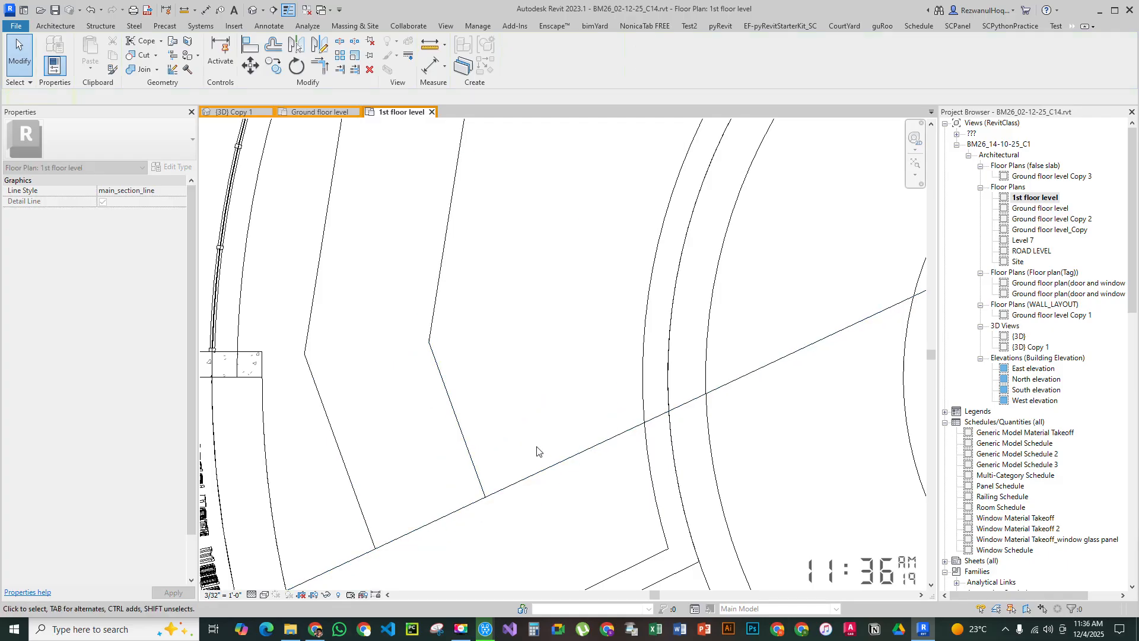
left_click(537, 448)
scroll(543, 457, "down", 3)
scroll(532, 478, "up", 3)
middle_click_drag(411, 488, 464, 429)
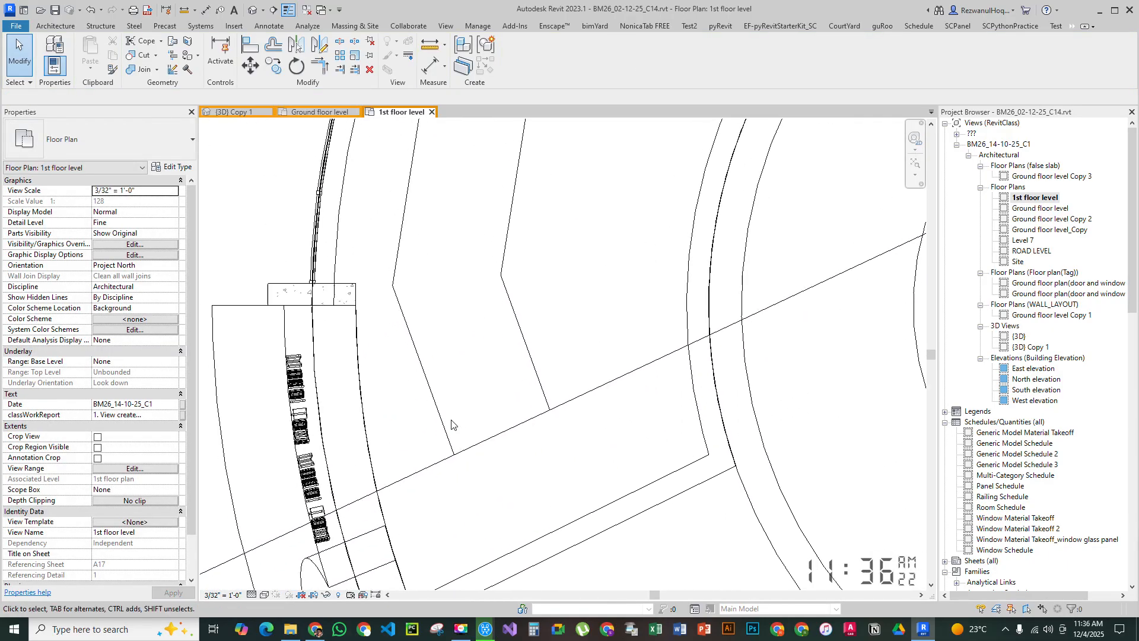
left_click(442, 415)
left_click_drag(392, 287, 417, 374)
key("Escape")
key("Escape")
Measure the angle between the outer chain's lowest detail line and the slanted floor edge
middle_click_drag(560, 302, 532, 324)
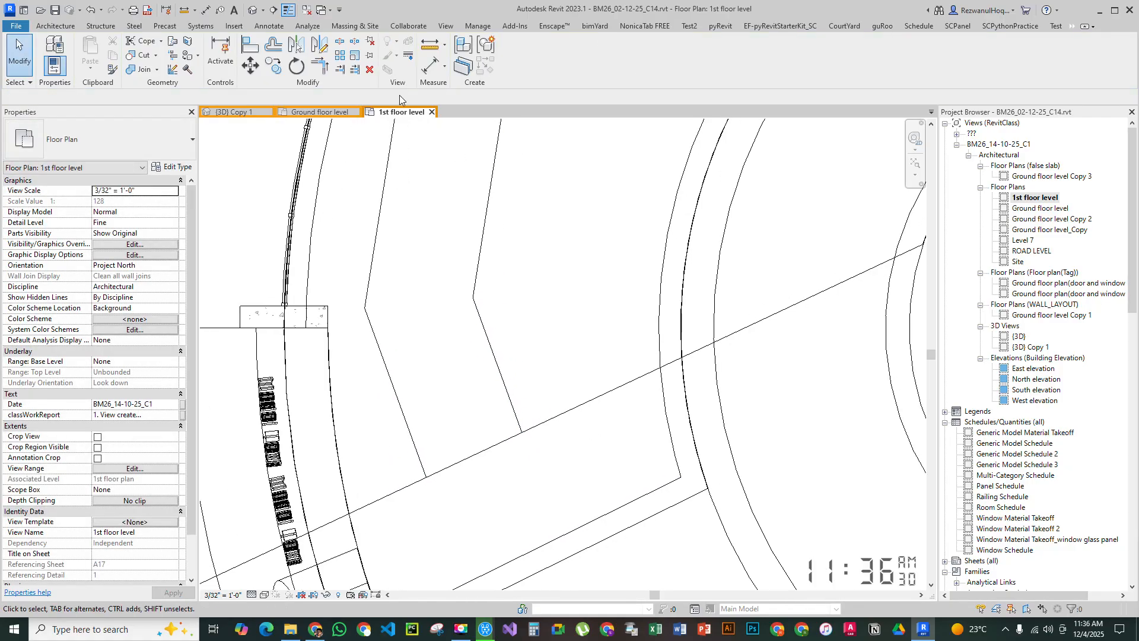
left_click(447, 75)
left_click(468, 159)
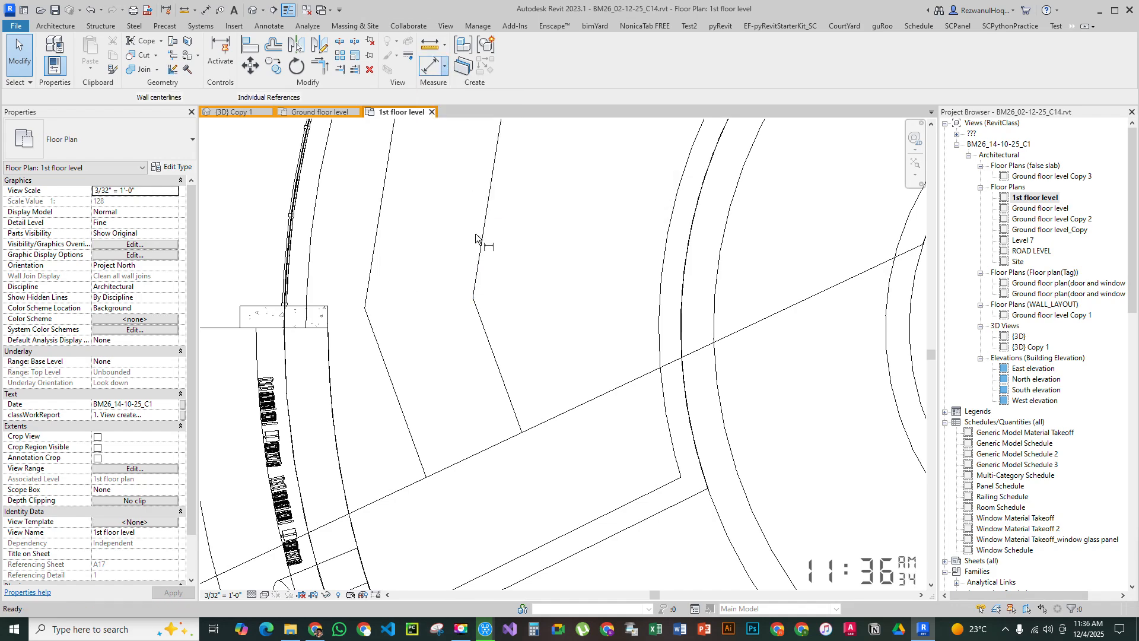
left_click(416, 449)
left_click(452, 466)
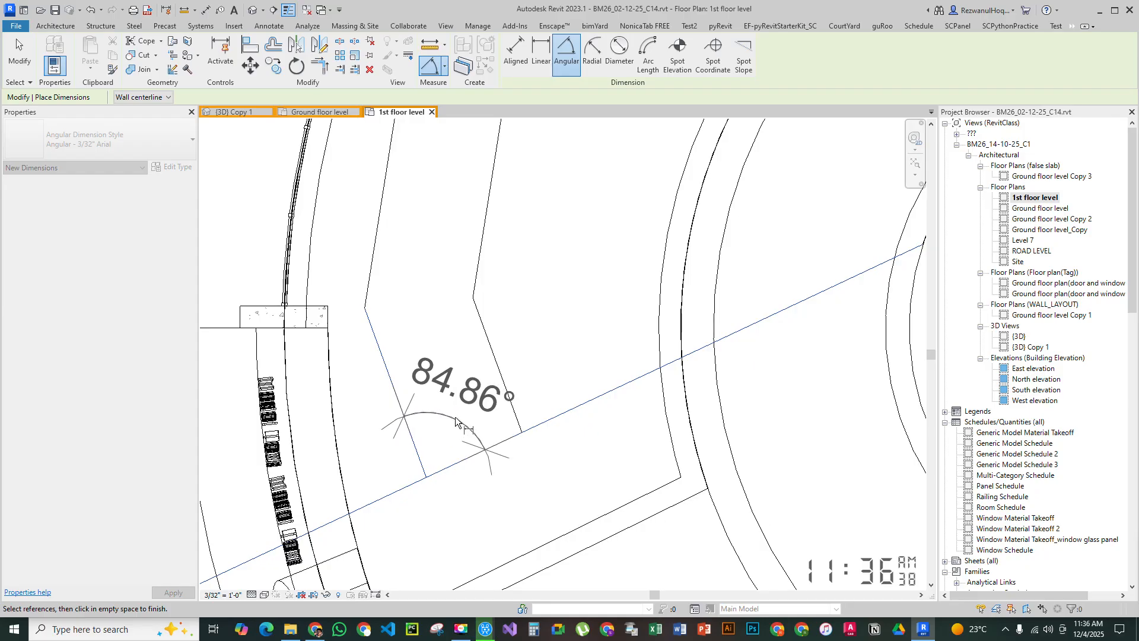
key("Escape")
key("Escape")
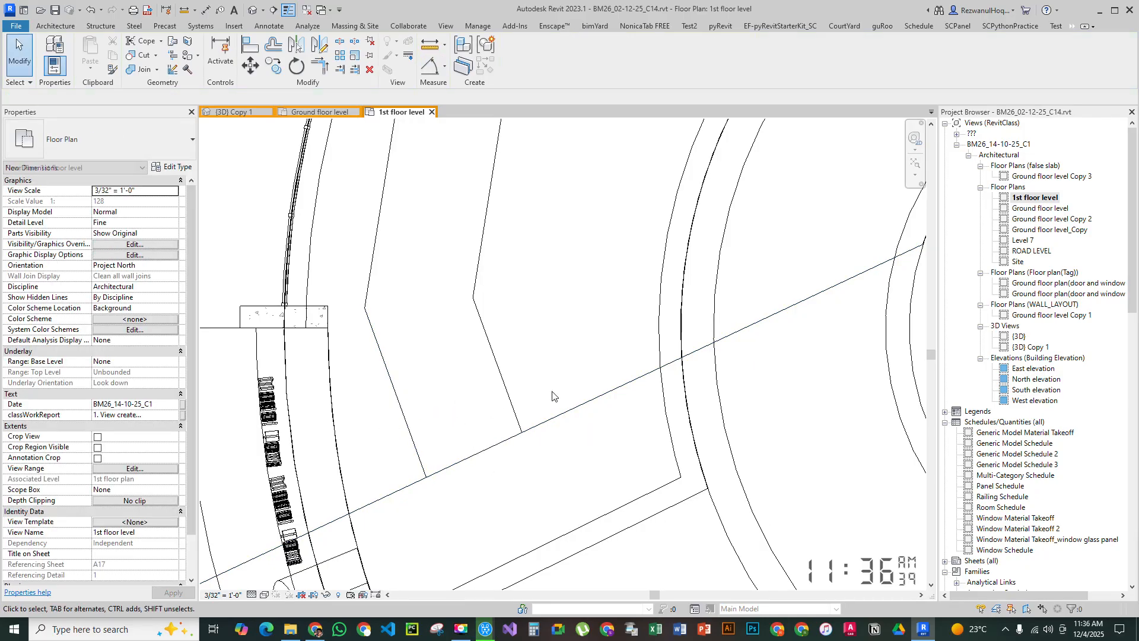
Delete the middle detail line of the inner offset chain nearest the circular walls
scroll(553, 401, "up", 1)
middle_click_drag(553, 401, 475, 435)
left_click(409, 396)
scroll(429, 383, "down", 2)
left_click(406, 319)
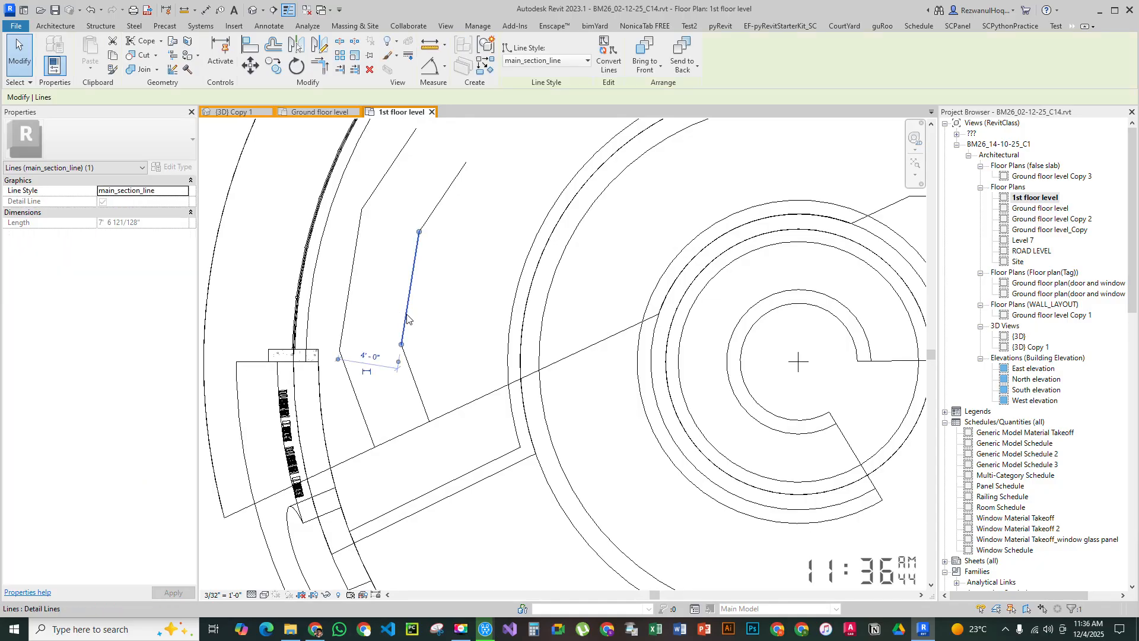
key("Delete")
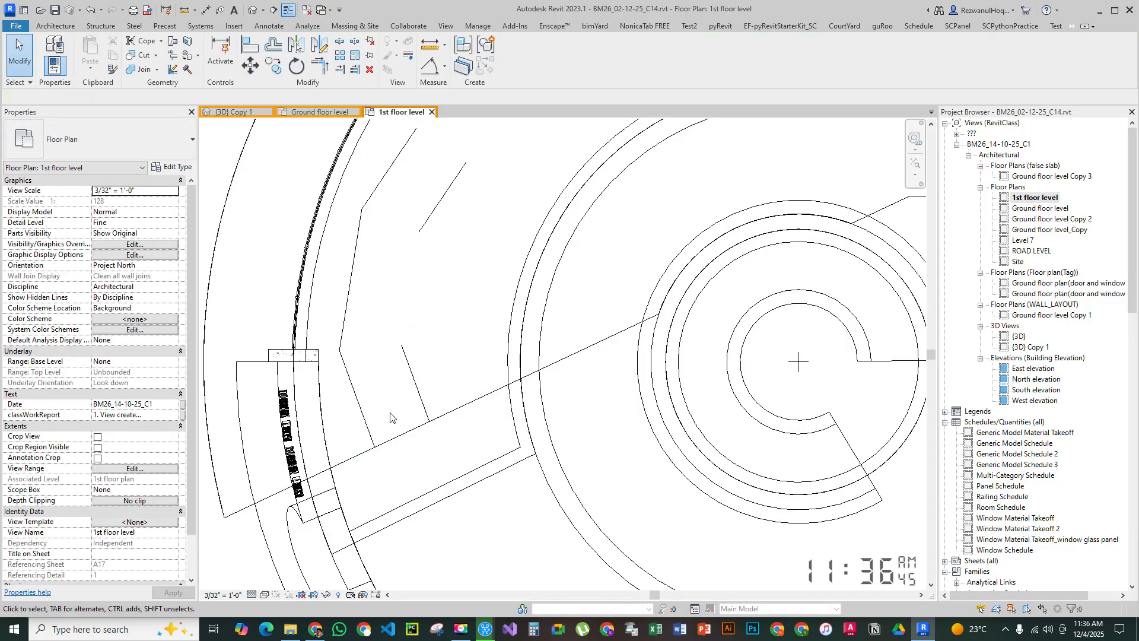
Draw a main_section_line detail line about 4'-1" long, perpendicular to the slanted floor edge, between the two lower stair lines
scroll(395, 406, "up", 3)
left_click(363, 433)
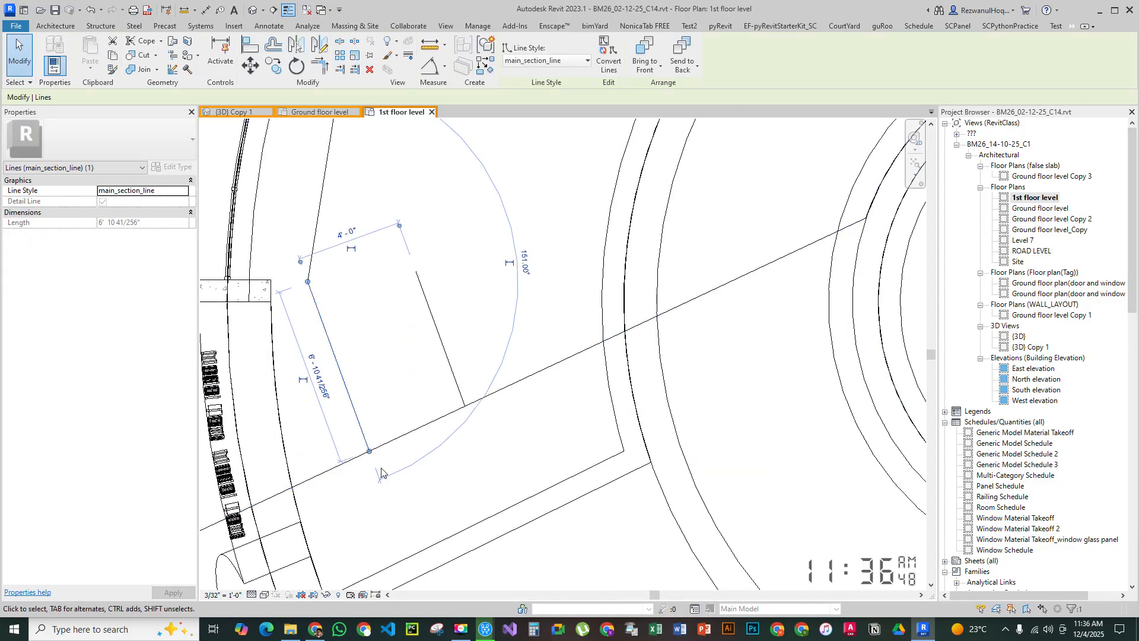
key("d")
key("l")
left_click(402, 437)
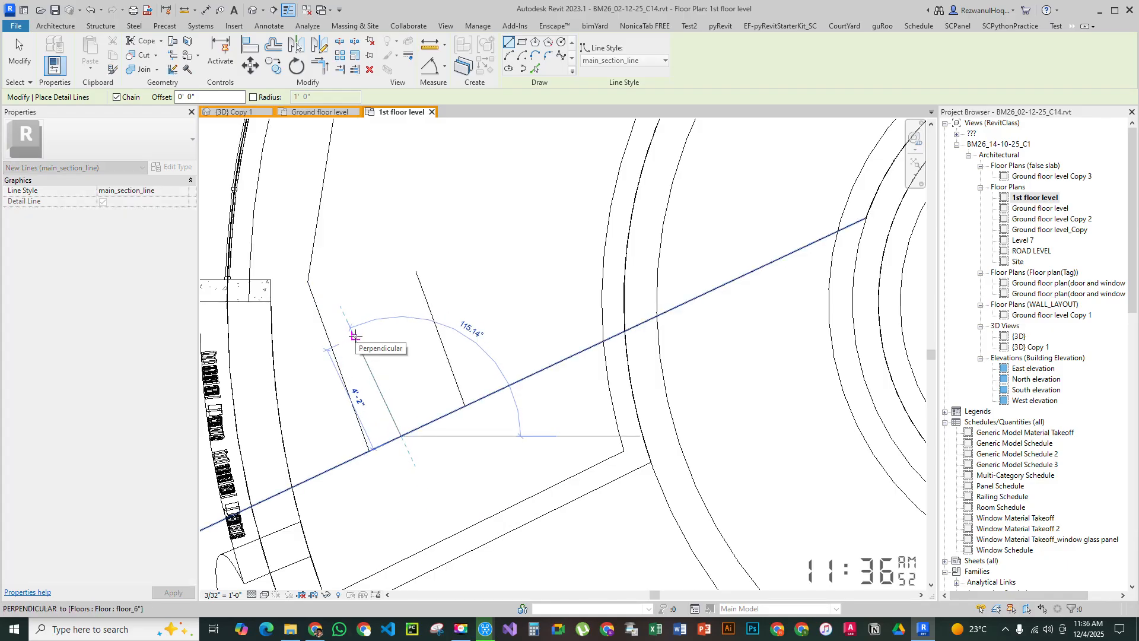
left_click(356, 338)
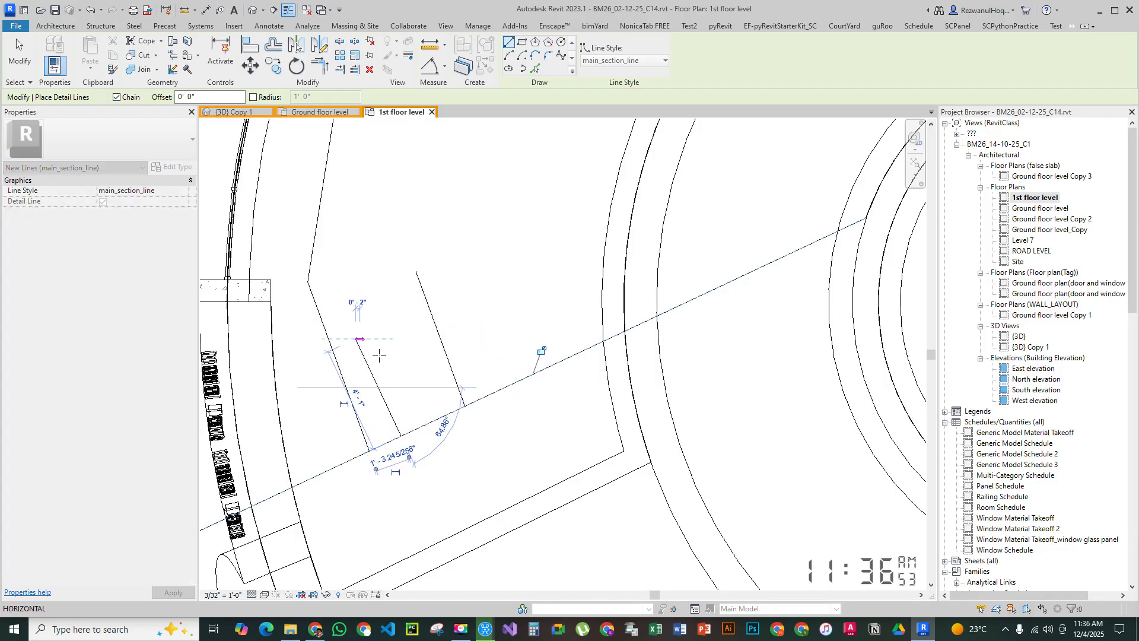
key("Escape")
key("Escape")
Measure the angle between the new short detail line and the slanted floor edge
left_click(436, 70)
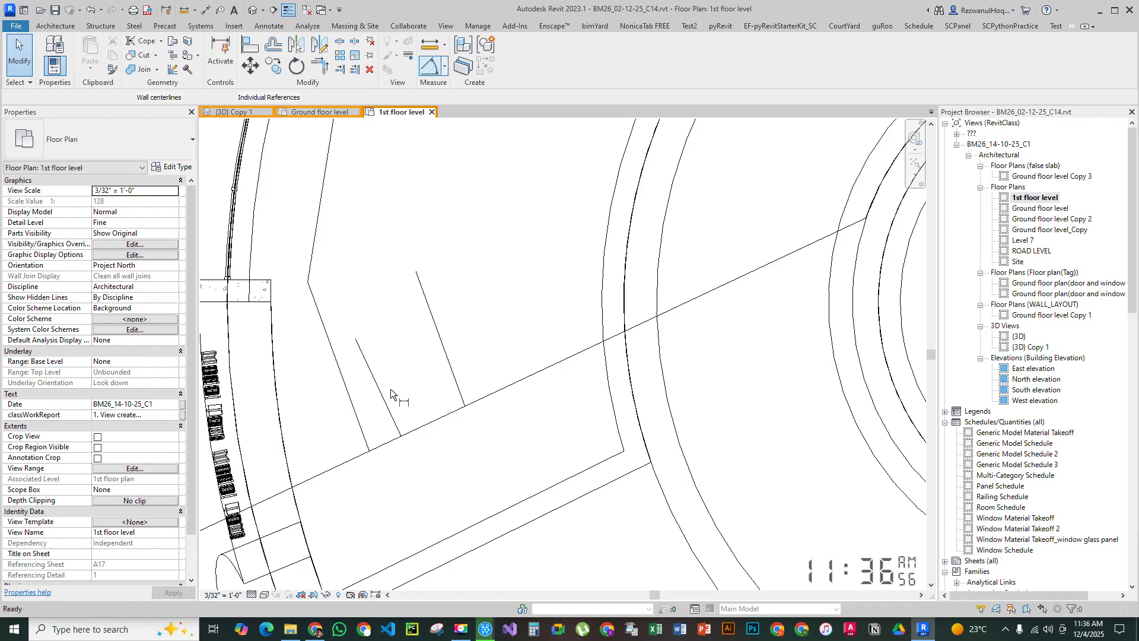
left_click(395, 428)
left_click(418, 427)
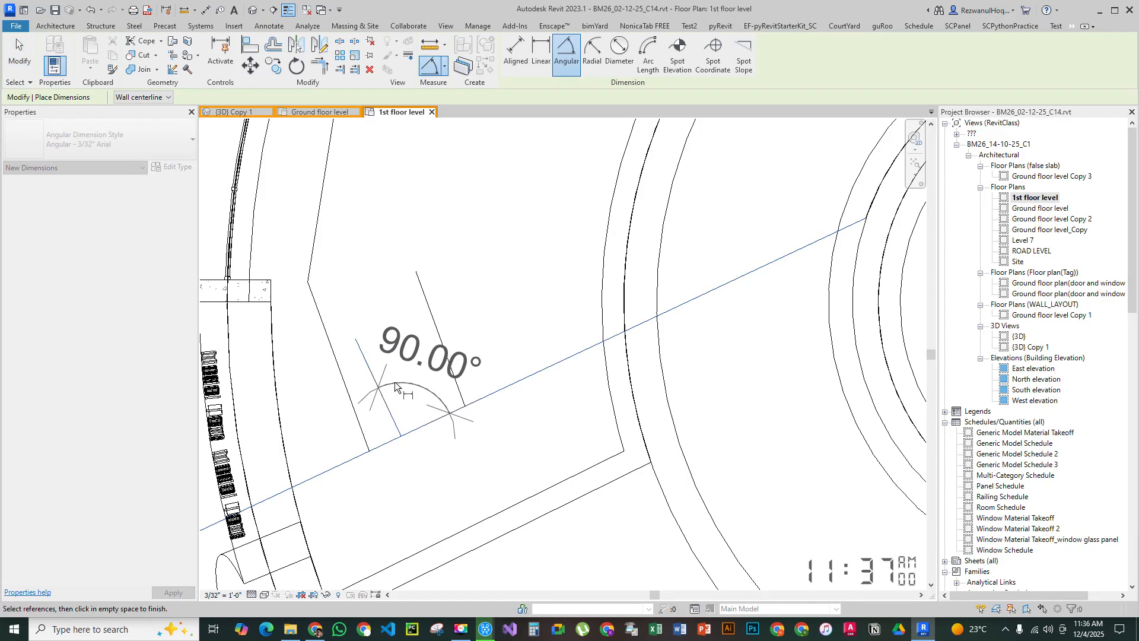
key("Escape")
key("Escape")
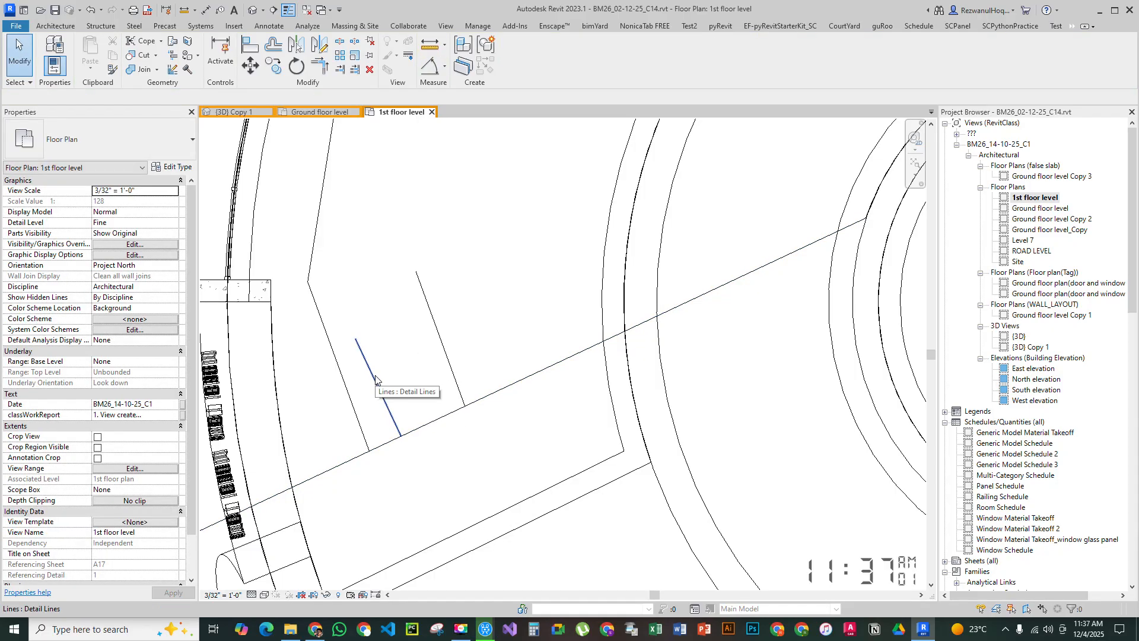
Move the perpendicular detail line along the slanted floor edge to the lower end of the outer stair line
scroll(375, 384, "down", 1)
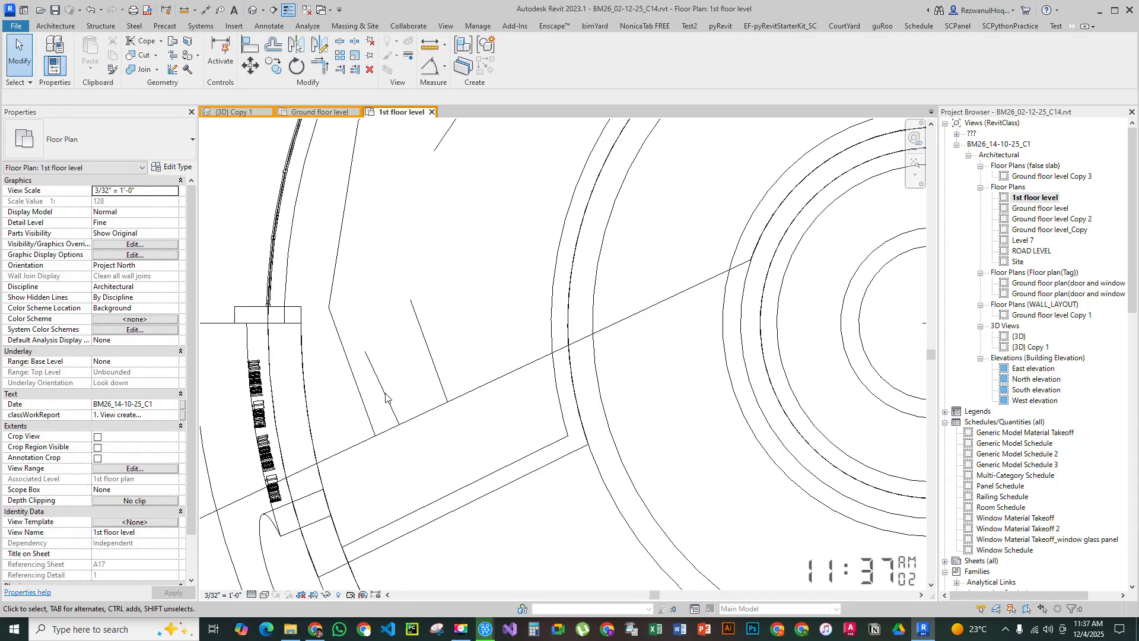
scroll(391, 437, "up", 2)
left_click(355, 402)
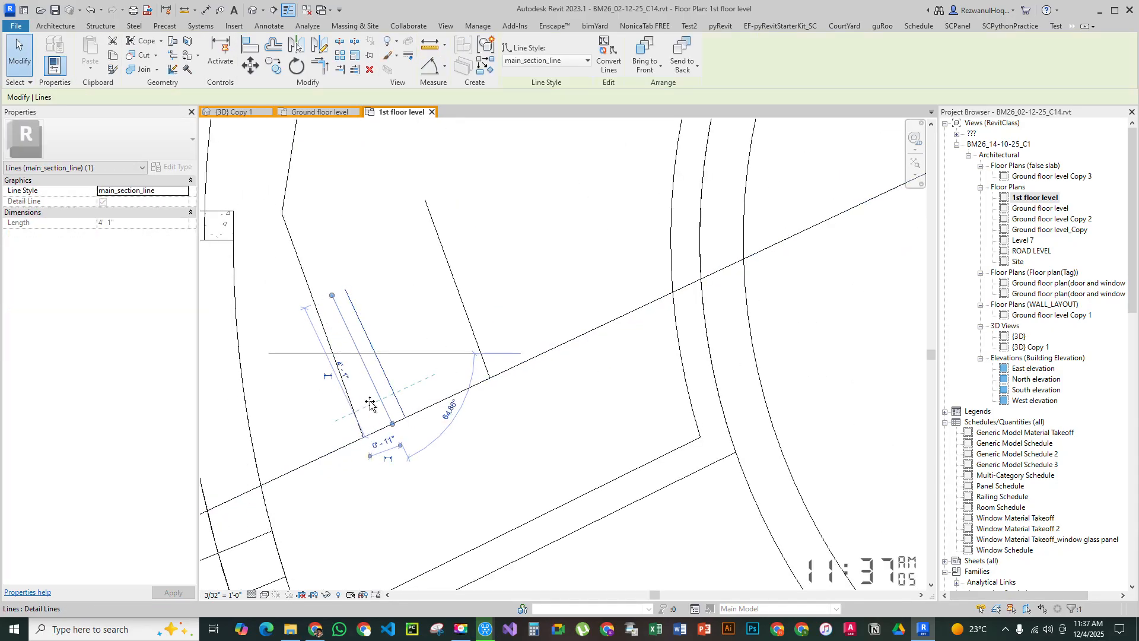
left_click_drag(348, 408, 344, 418)
key("Escape")
key("Escape")
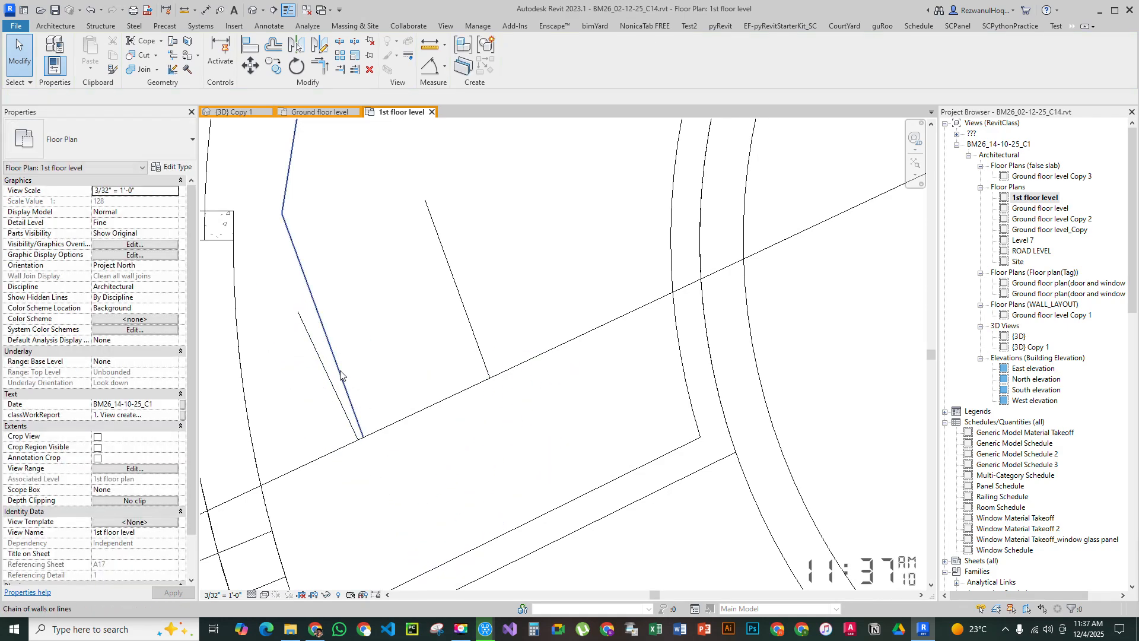
Delete the old lowest segment of the outer stair chain, keeping the perpendicular line beside it
left_click(339, 370)
scroll(339, 370, "down", 3)
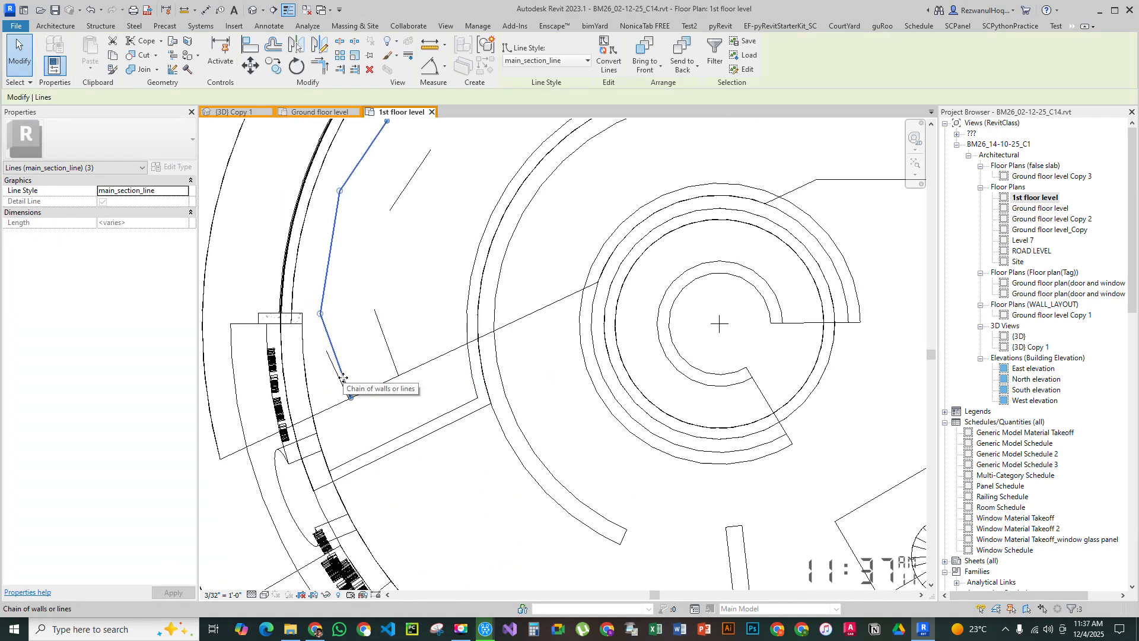
key("Escape")
scroll(348, 354, "up", 3)
left_click(308, 312)
key("Delete")
left_click(297, 239)
scroll(359, 351, "down", 3)
key("Escape")
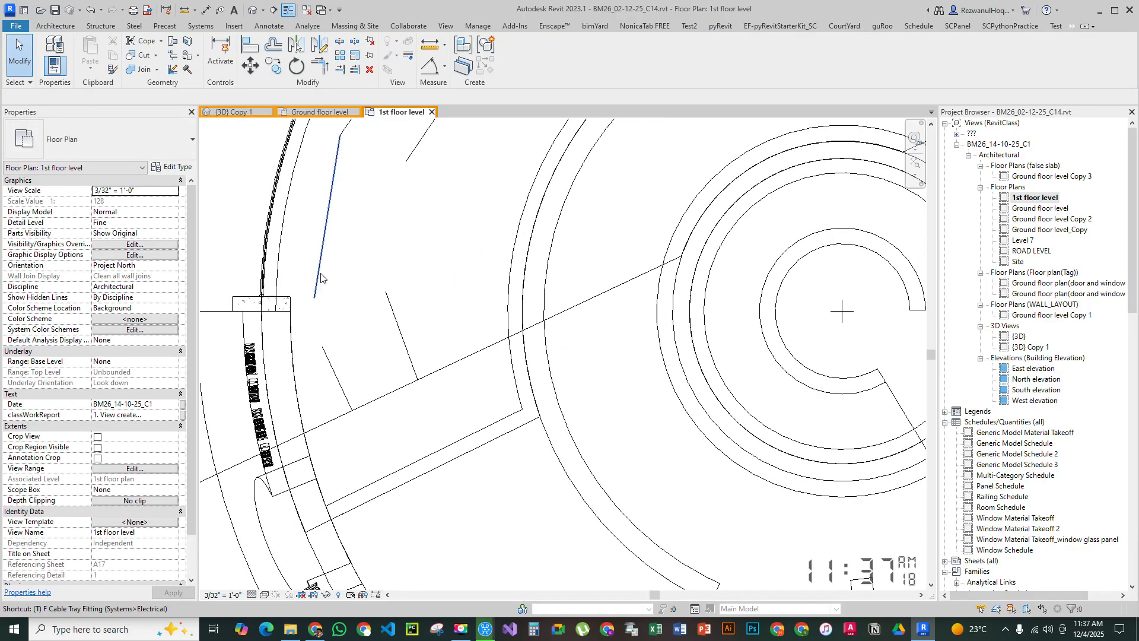
Trim the outer middle line and the perpendicular lower line to a corner
key("t")
key("r")
left_click(319, 278)
left_click(335, 377)
middle_click_drag(355, 188, 374, 272)
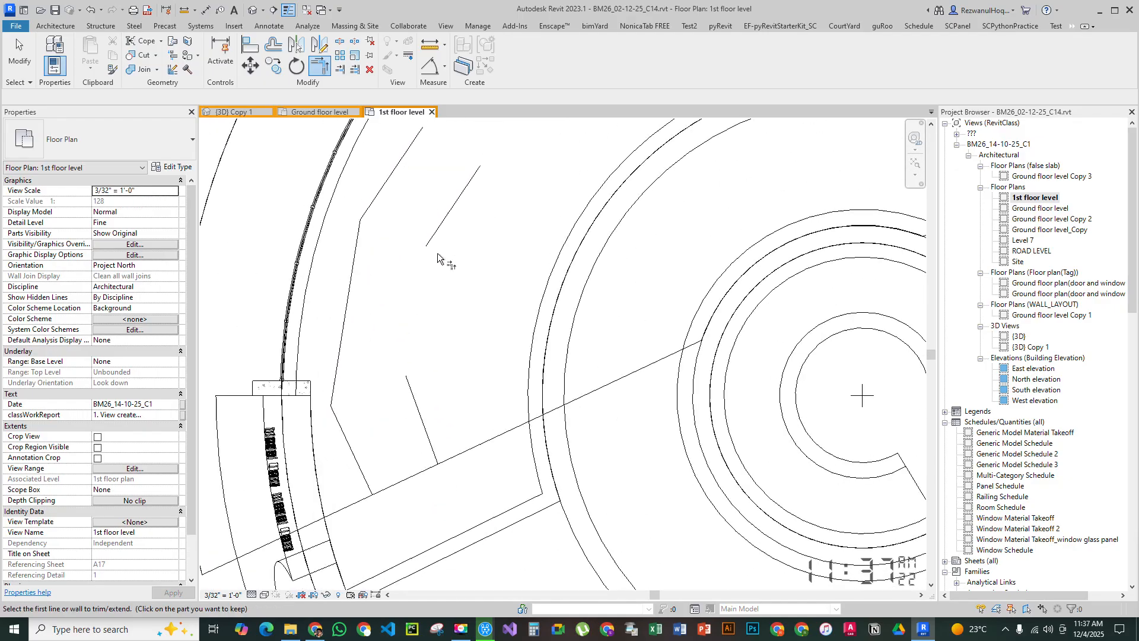
Offset a copy of the outer middle line by 4' toward the circular walls and trim it to the upper inner line
key("o")
key("f")
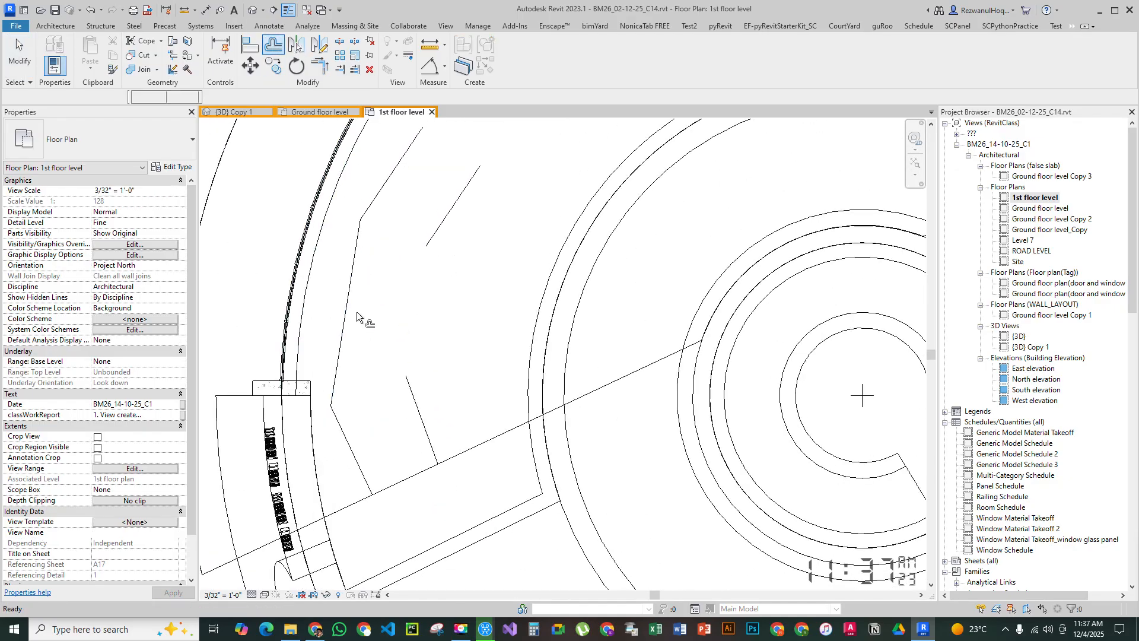
left_click(350, 316)
key("Escape")
key("Escape")
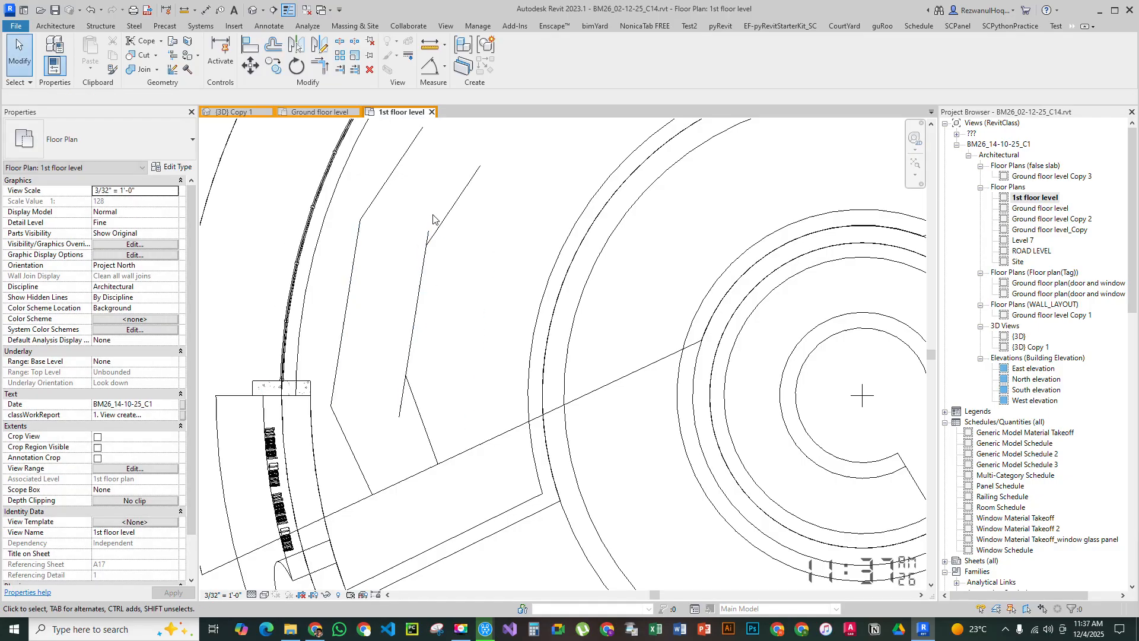
key("t")
key("r")
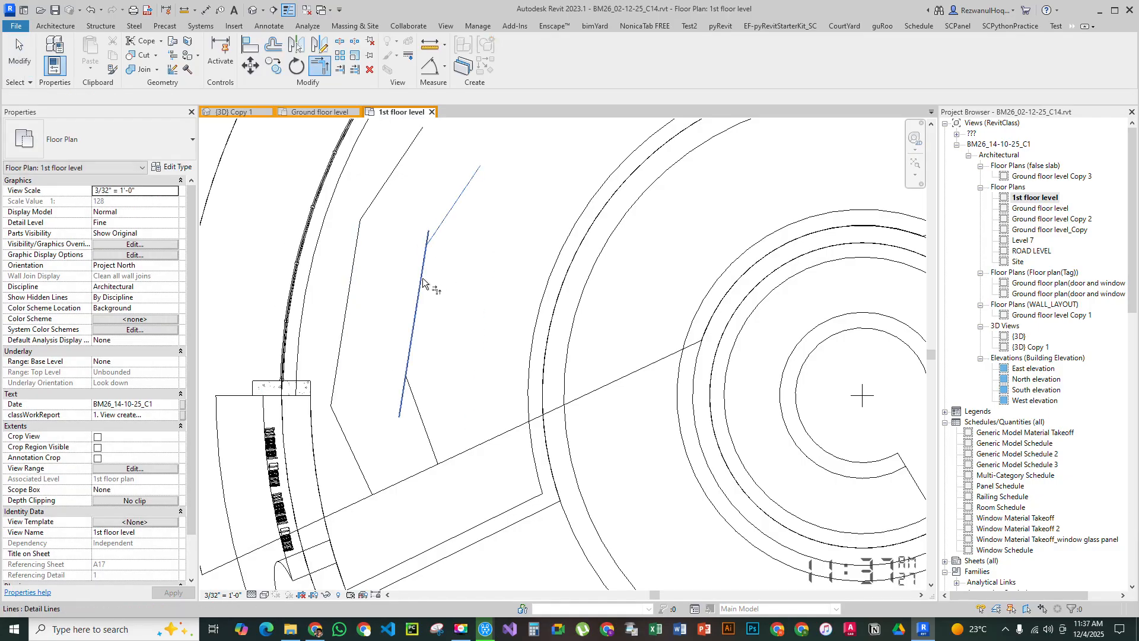
key("Escape")
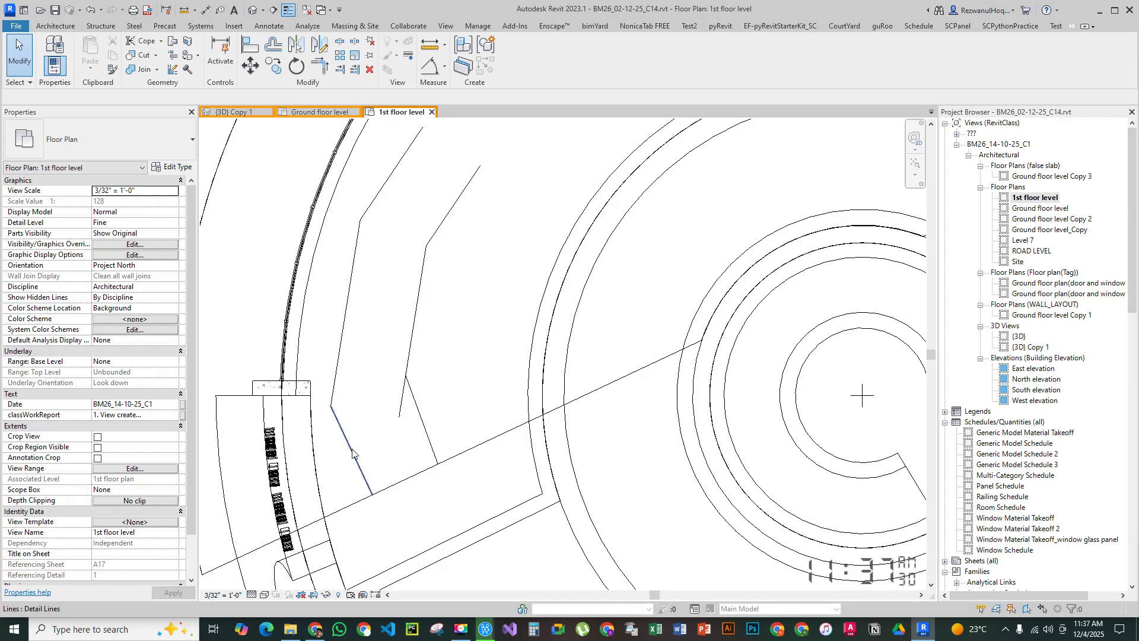
Offset a copy of the perpendicular lower line by 4' toward the circular walls and delete the old inner lower line
left_click(273, 48)
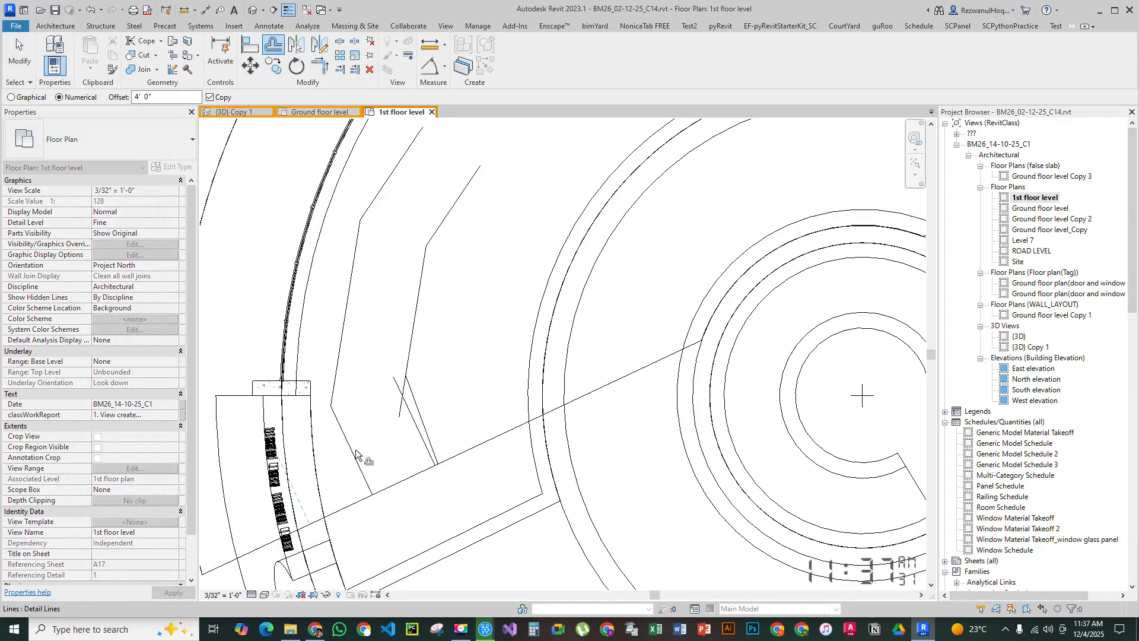
left_click(428, 435)
key("Delete")
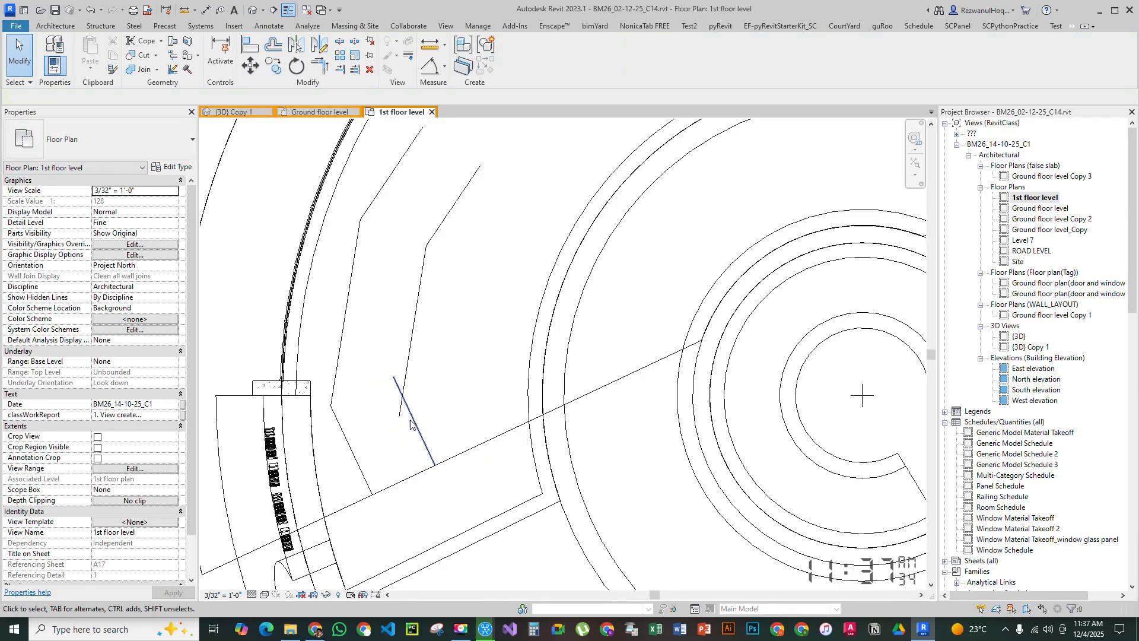
Trim the inner middle line and the new inner lower line to a corner
key("t")
key("r")
left_click(420, 434)
scroll(455, 340, "up", 4)
key("Escape")
key("Escape")
scroll(486, 309, "down", 5)
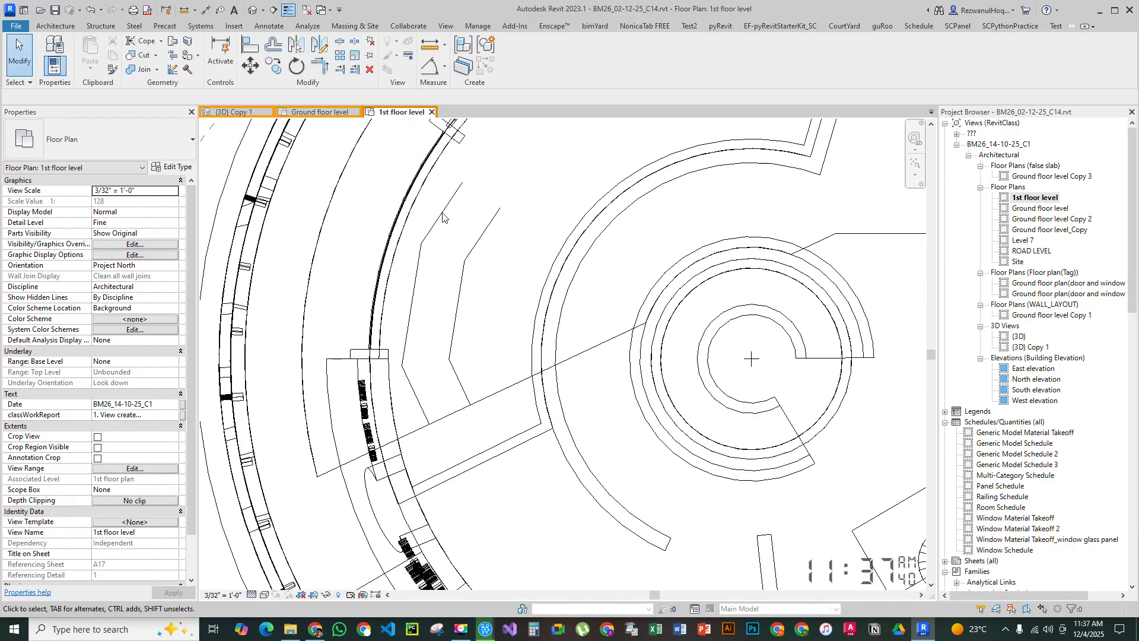
Examine the corrected stair outline along its bends and where it meets the slanted floor edge
scroll(458, 415, "up", 3)
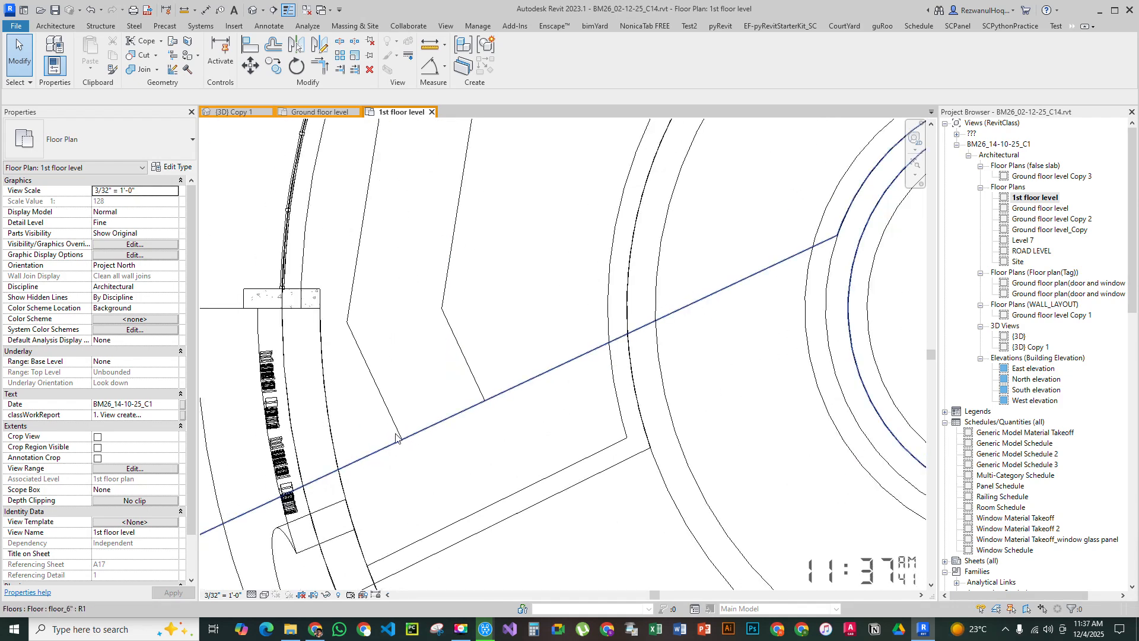
scroll(395, 439, "down", 1)
scroll(396, 439, "down", 2)
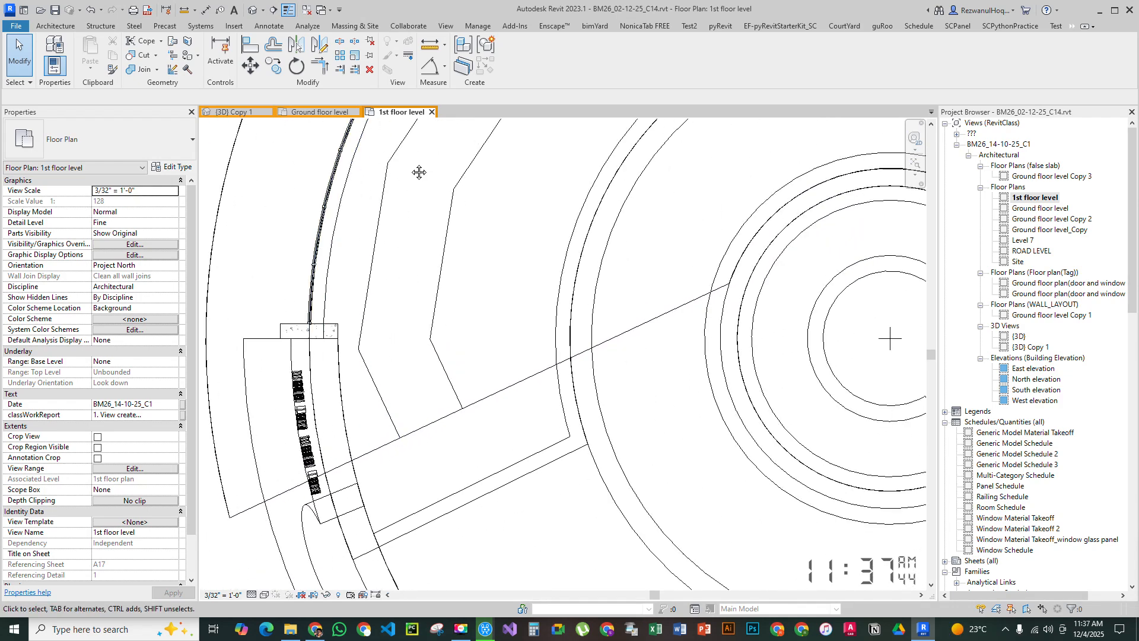
middle_click_drag(411, 168, 435, 228)
middle_click_drag(414, 465, 424, 419)
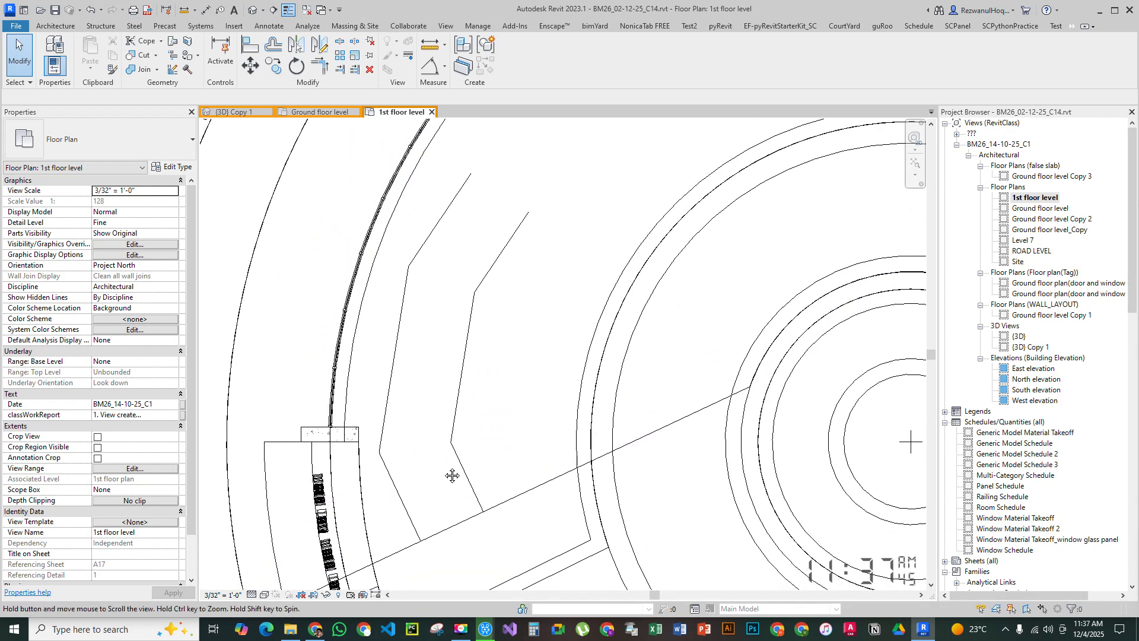
scroll(441, 520, "up", 2)
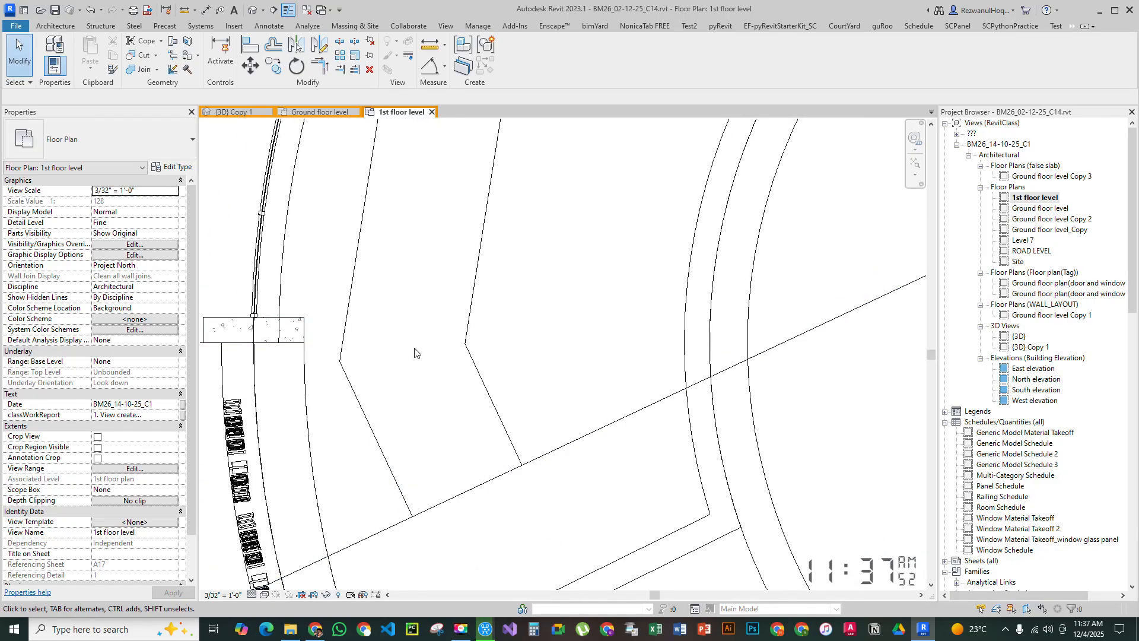
scroll(440, 457, "down", 2)
scroll(416, 449, "up", 2)
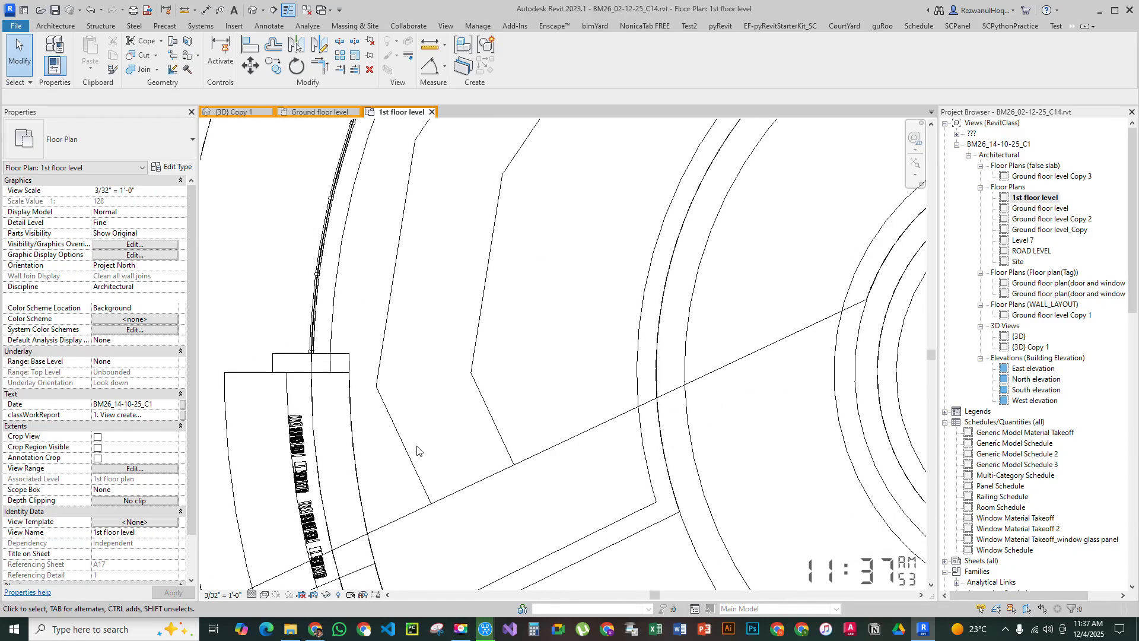
Draw a detail line along the slanted floor edge joining the lower ends of the two stair lines
key("d")
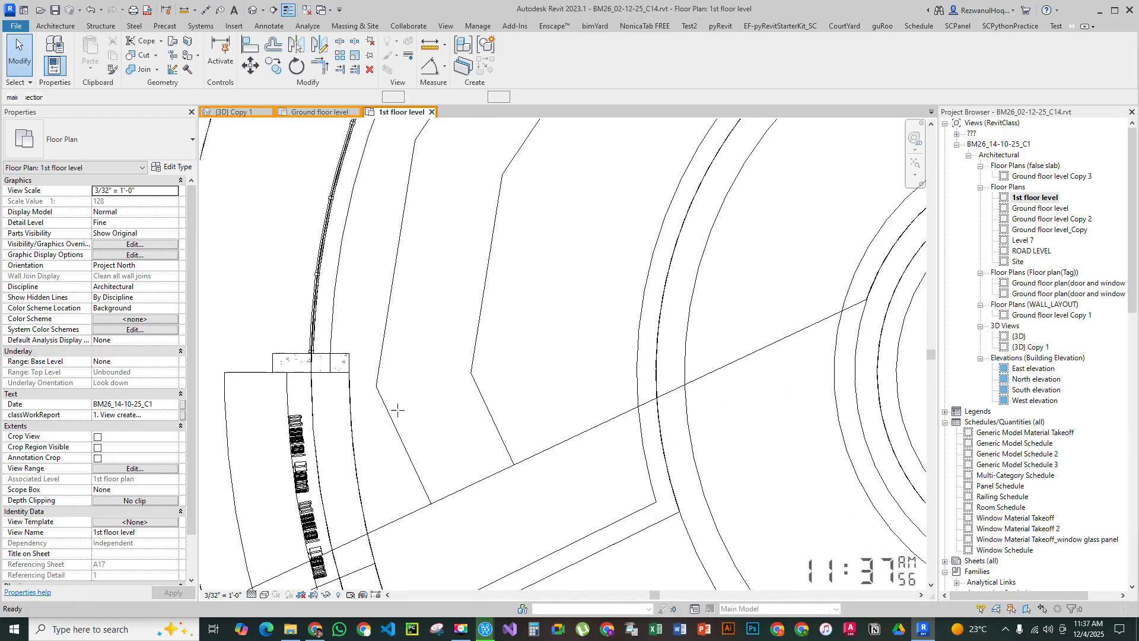
key("l")
left_click(431, 503)
key("Escape")
key("Escape")
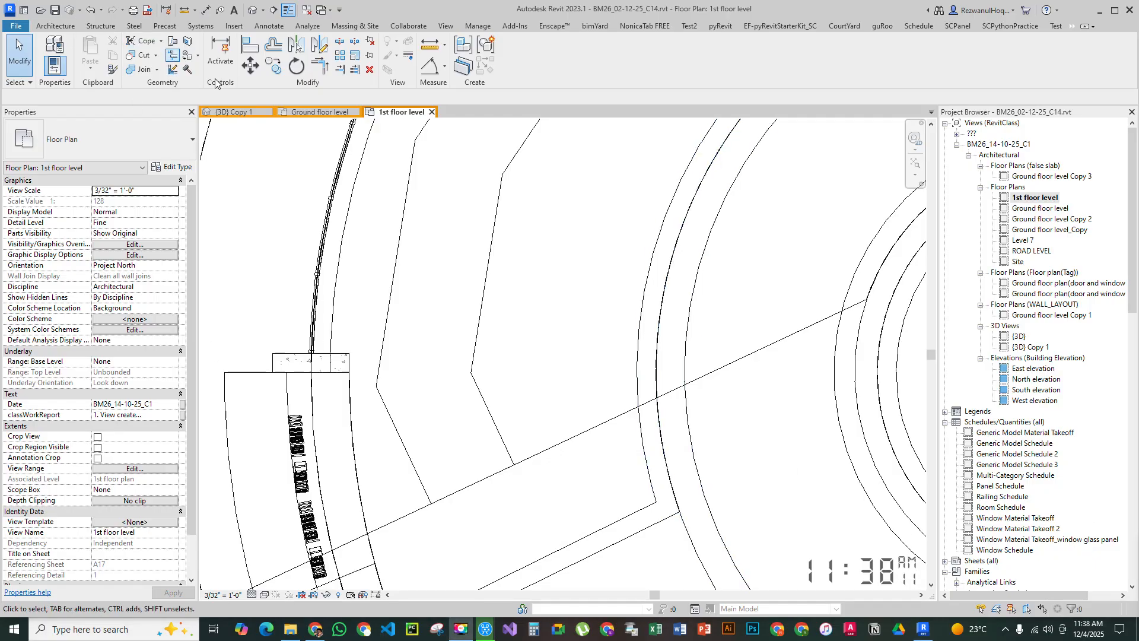
Offset four successive copies of the bottom closing line at 10" spacing up the lower flight as tread lines
left_click(273, 44)
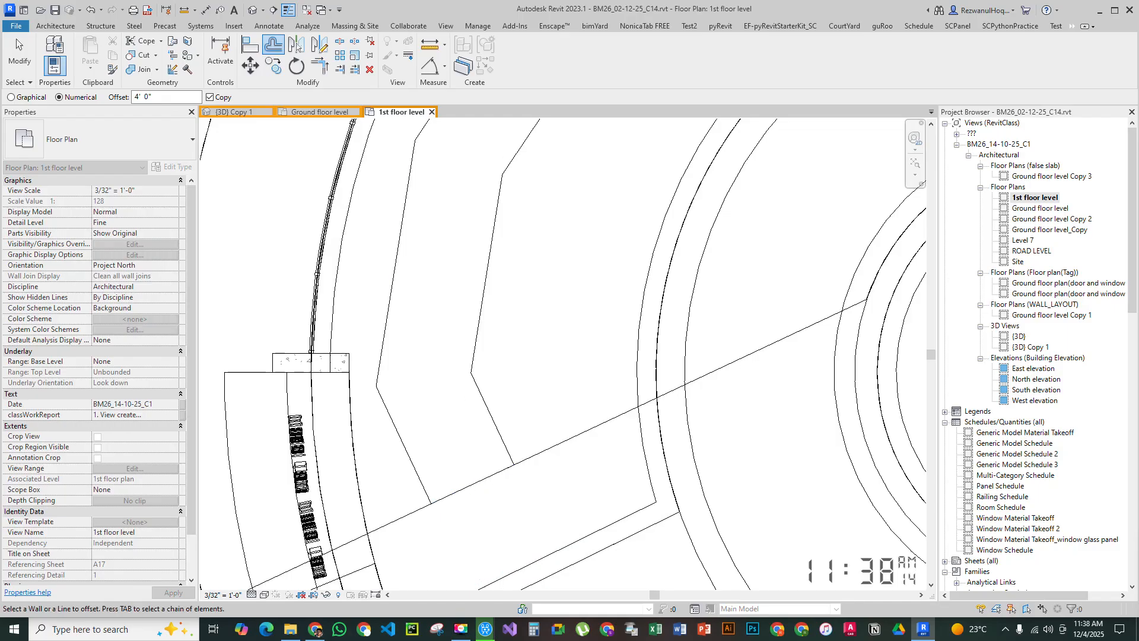
double_click(148, 97)
type("10")
double_click(139, 97)
type("10")
left_click(471, 487)
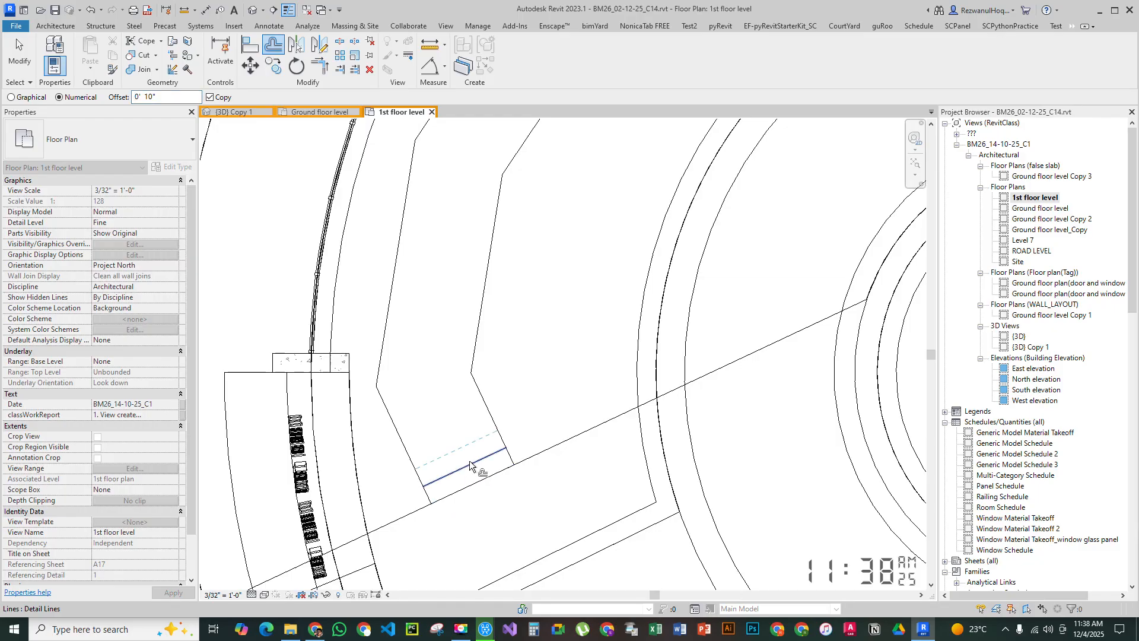
left_click(463, 446)
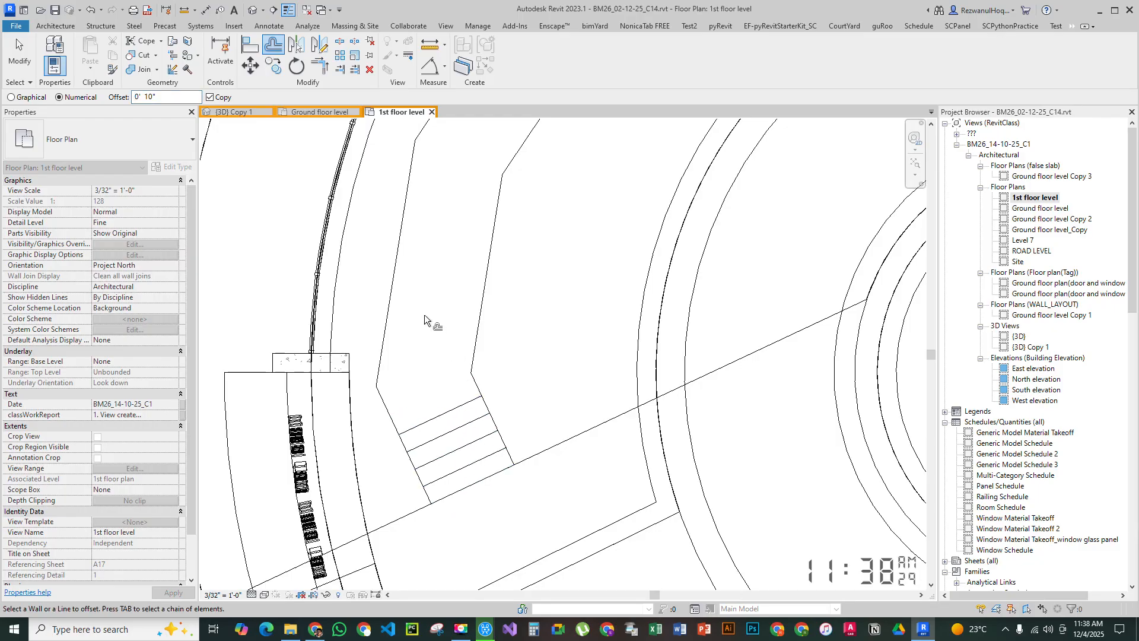
Draw a detail line across the middle flight just above the lower bend, perpendicular to its side lines
middle_click_drag(430, 321, 438, 377)
key("Escape")
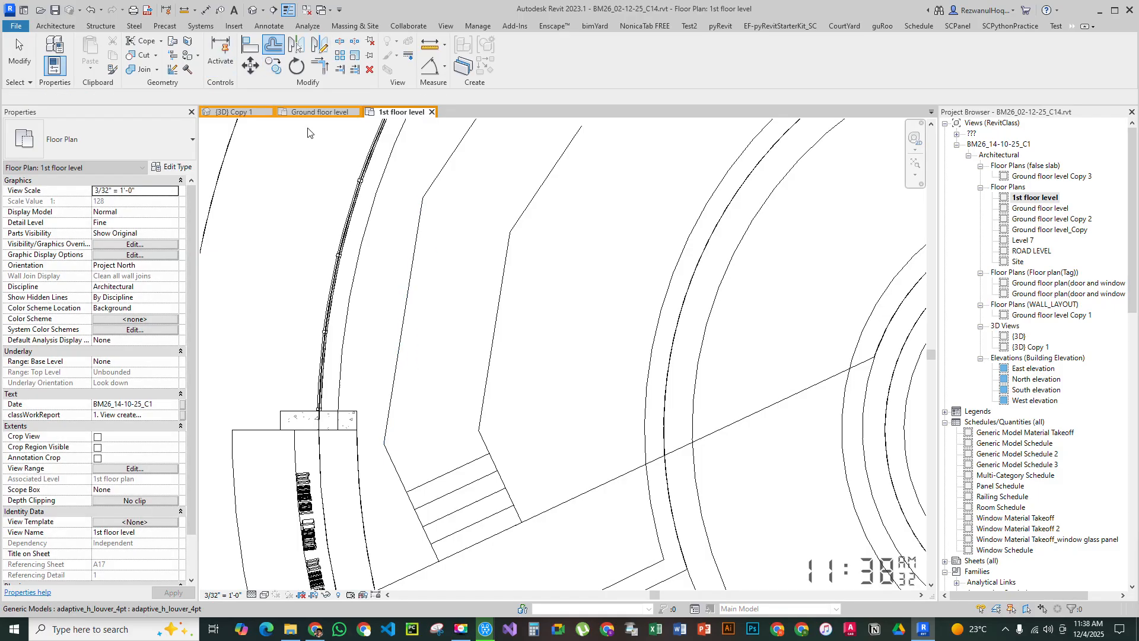
key("d")
key("l")
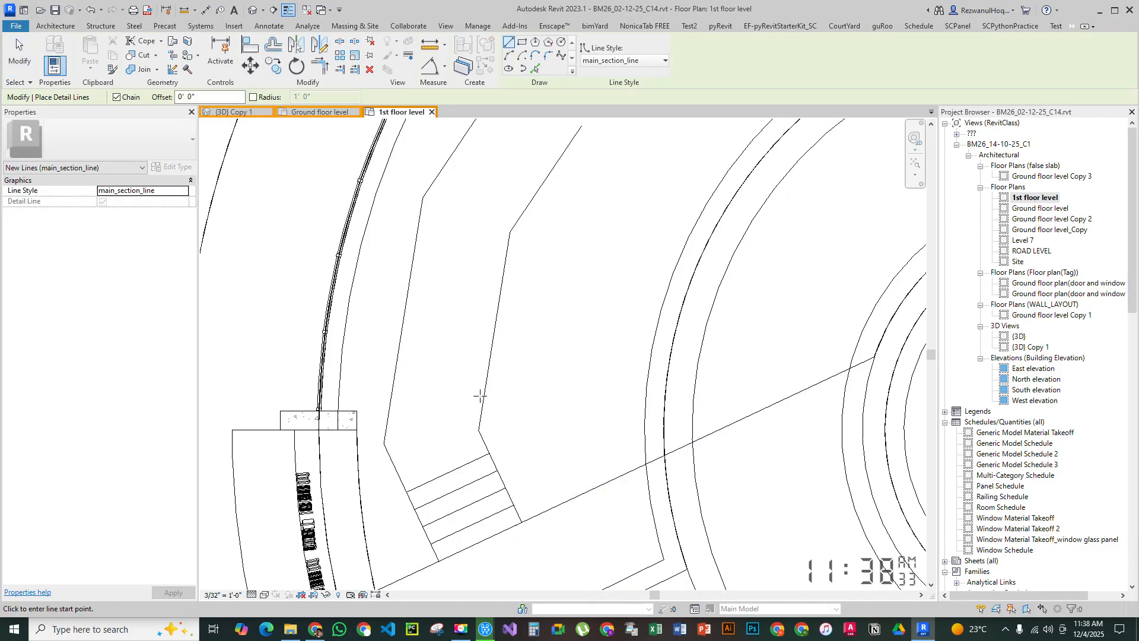
left_click(484, 401)
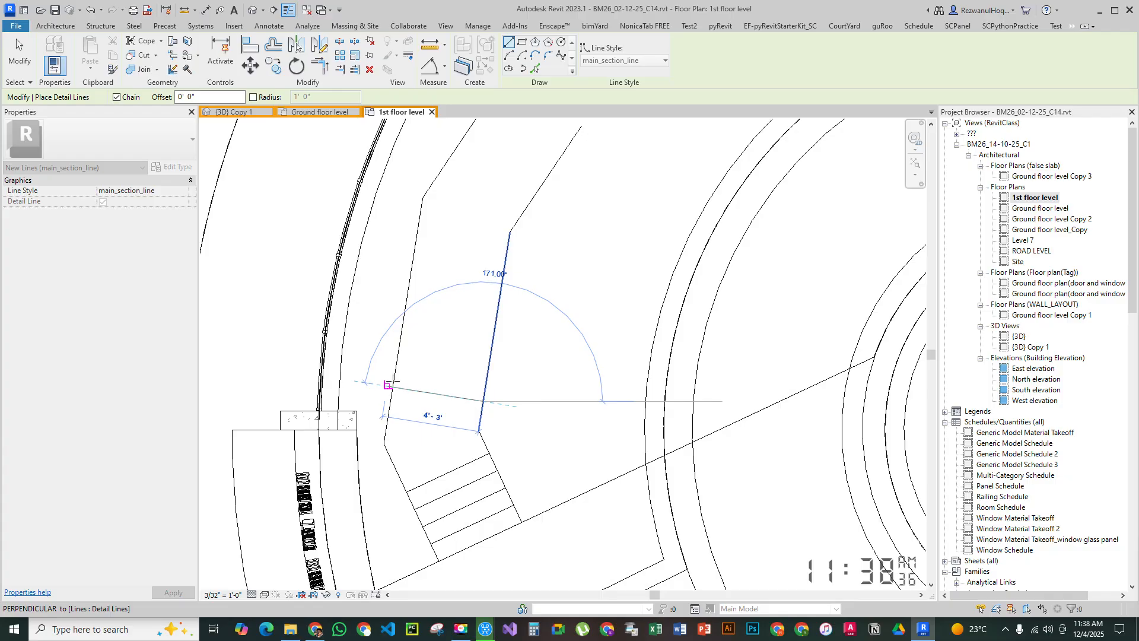
left_click(391, 386)
key("Escape")
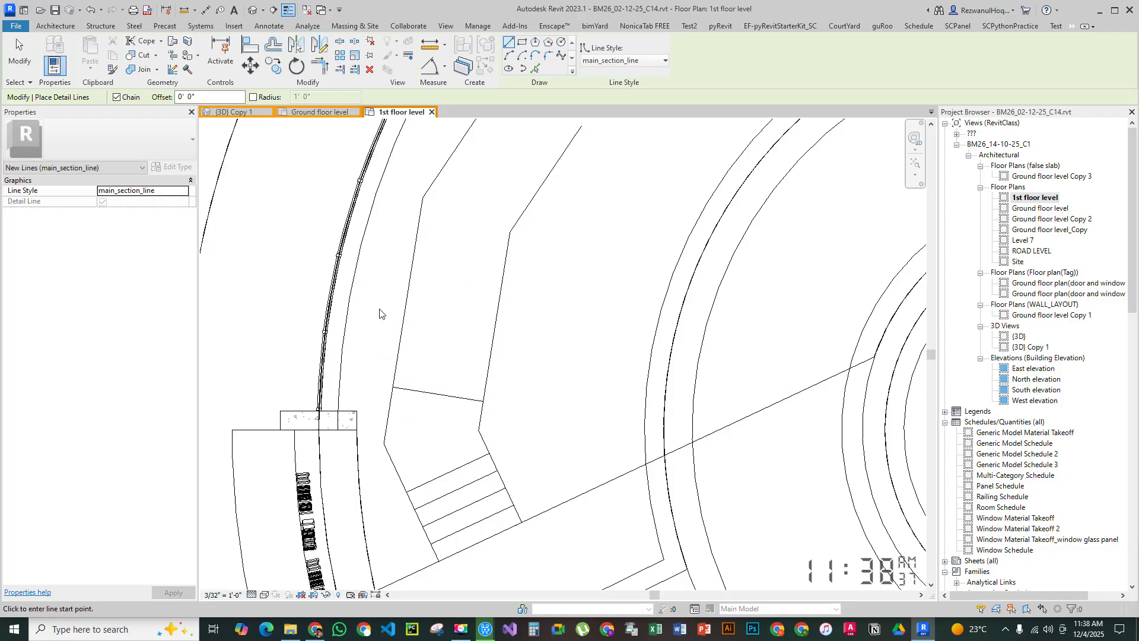
key("Escape")
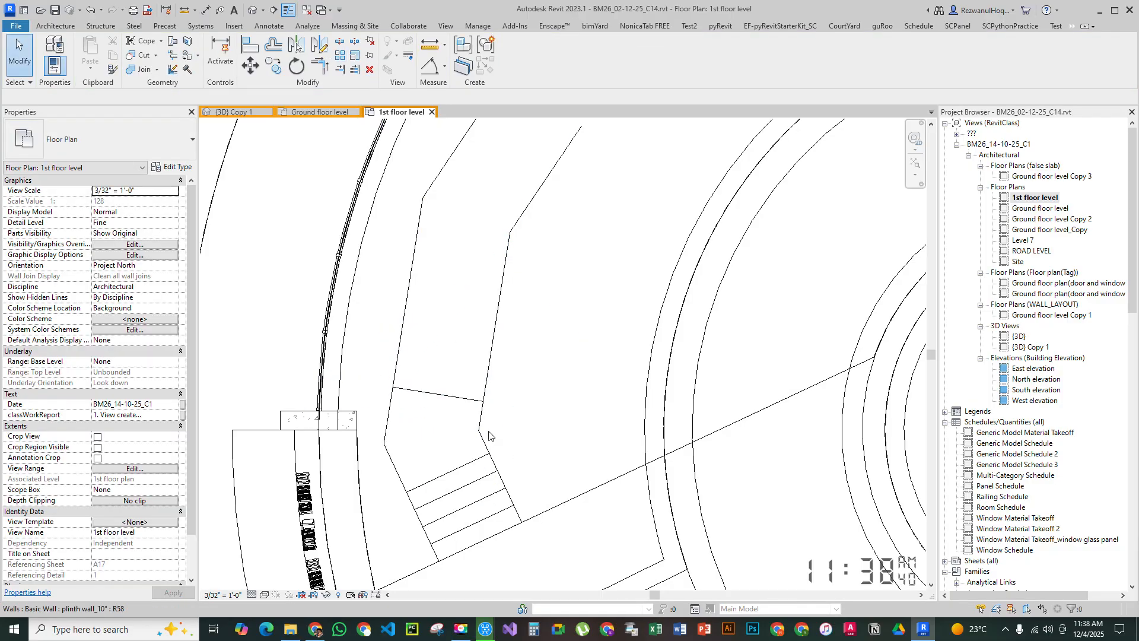
Offset six successive copies of the middle flight's lower cross line at 10" spacing up the flight as tread lines
scroll(465, 492, "up", 4)
scroll(417, 394, "down", 4)
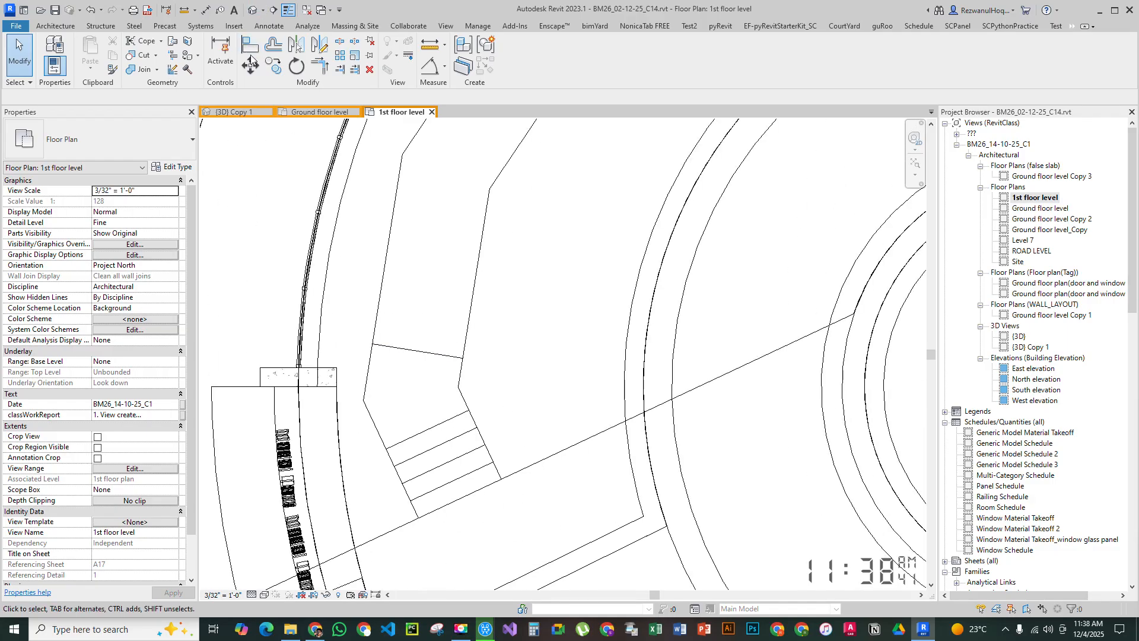
left_click(418, 349)
left_click(425, 331)
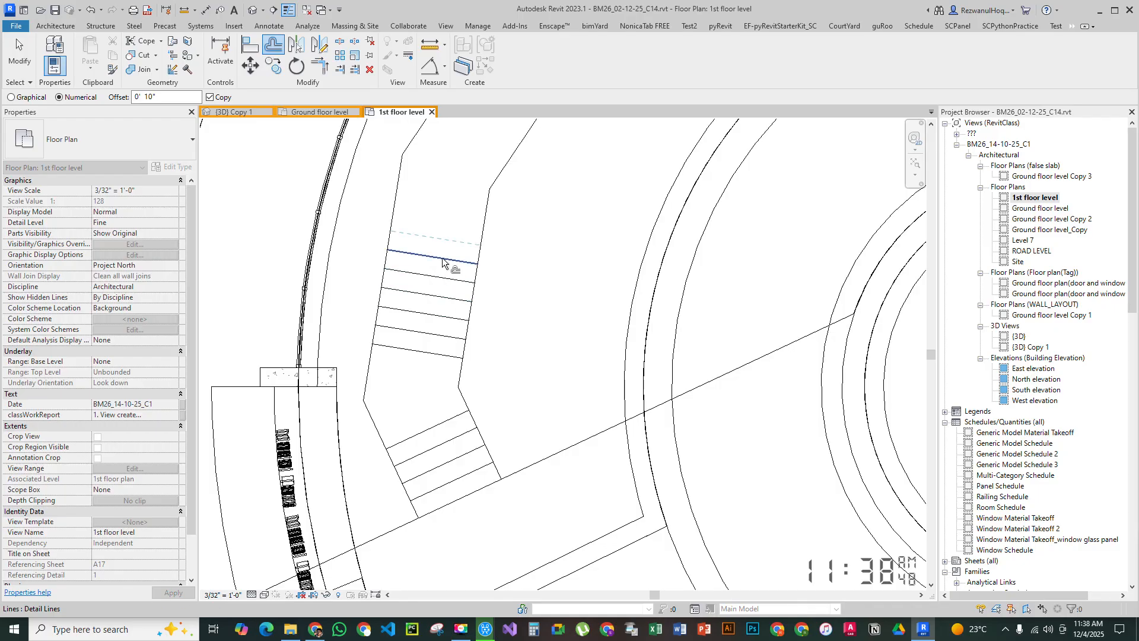
key("Escape")
Add two more tread lines at 10" offset at the upper end of the middle flight
scroll(481, 332, "up", 3)
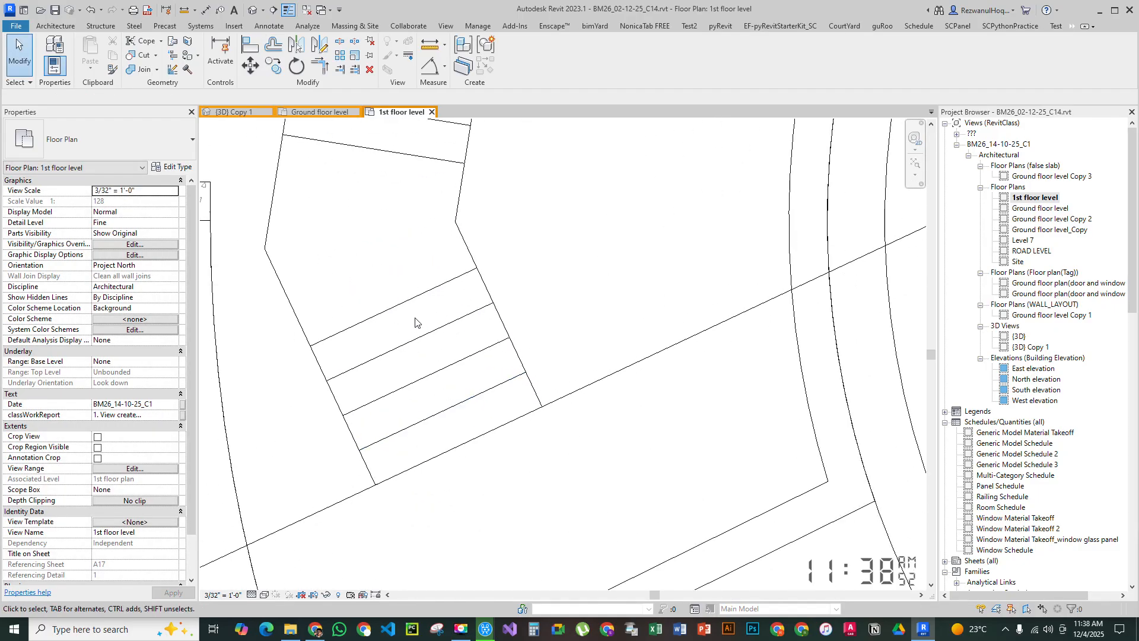
middle_click_drag(405, 285, 433, 495)
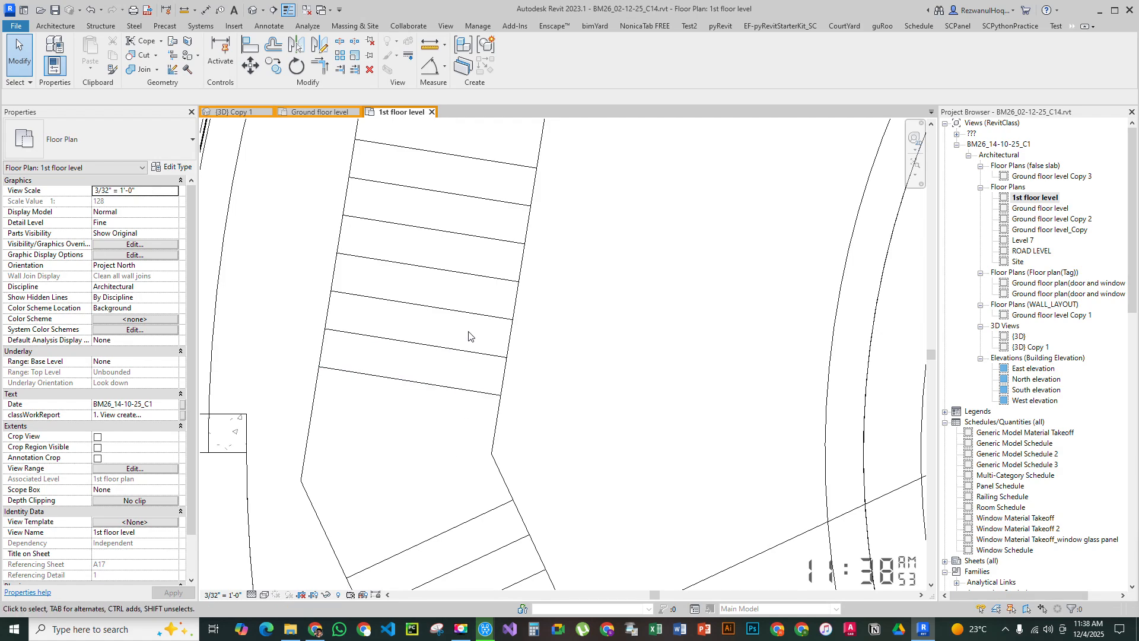
mouse_move(492, 193)
middle_mouse_down()
mouse_move(478, 293)
mouse_move(412, 445)
middle_mouse_up()
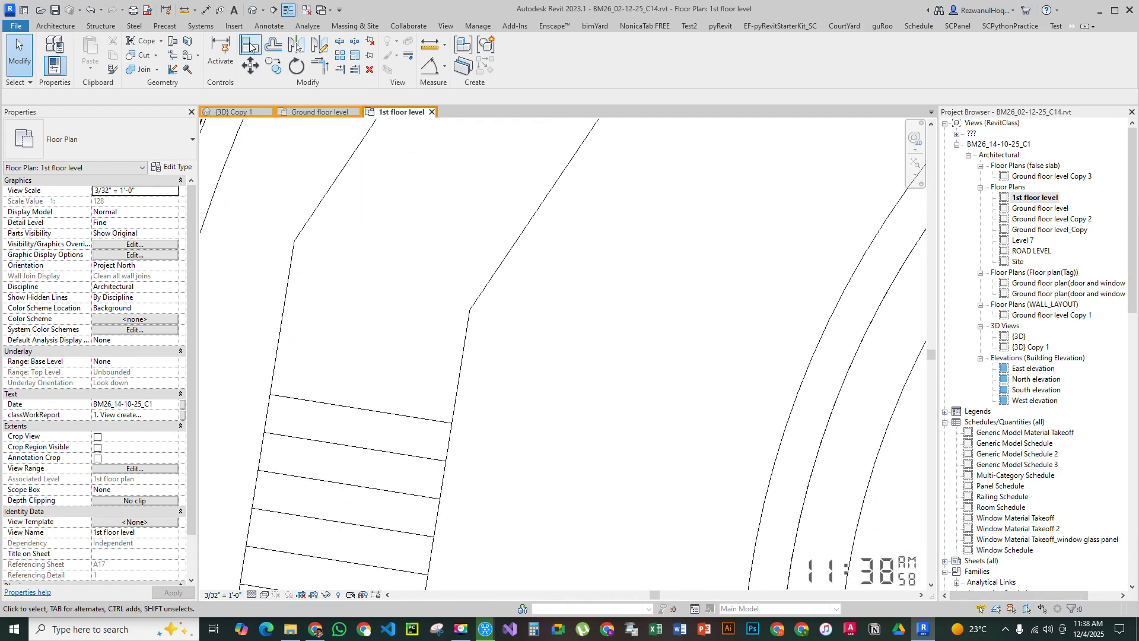
left_click(277, 51)
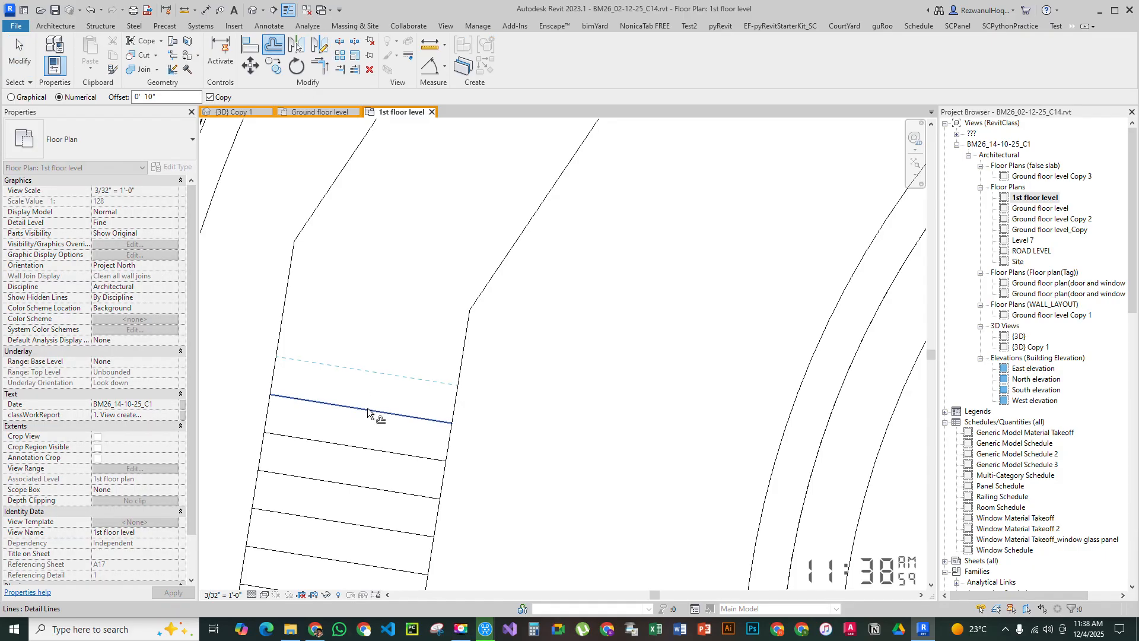
left_click(390, 370)
middle_click_drag(415, 284, 376, 430)
key("Escape")
scroll(413, 343, "down", 3)
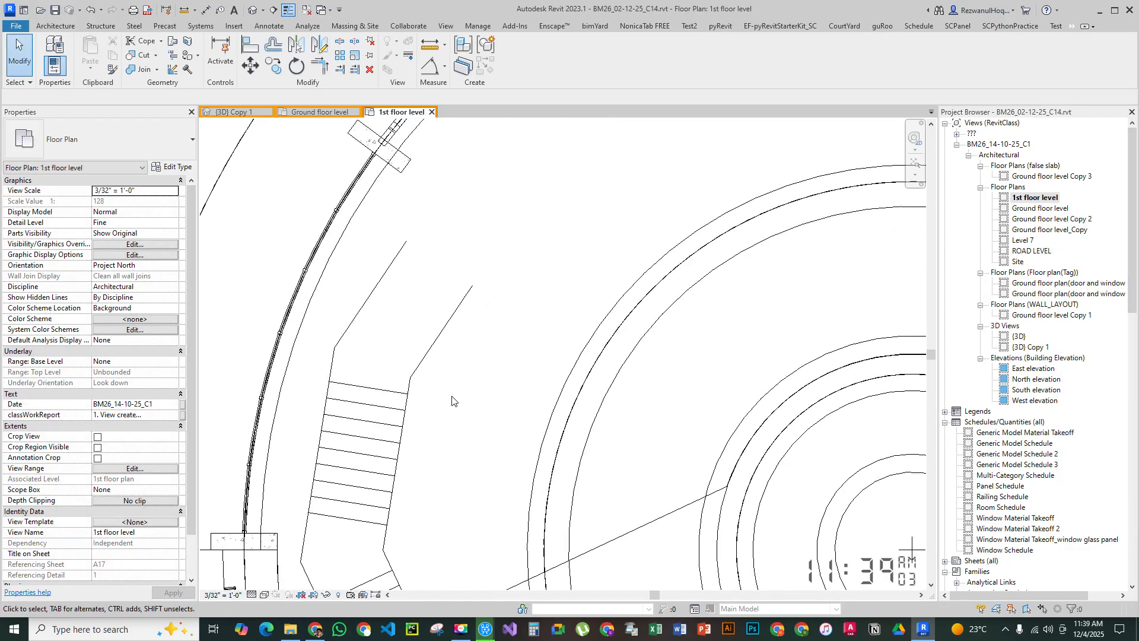
Draw a detail line across the upper flight just above the upper bend, perpendicular to both side lines
key("d")
key("l")
scroll(411, 367, "up", 2)
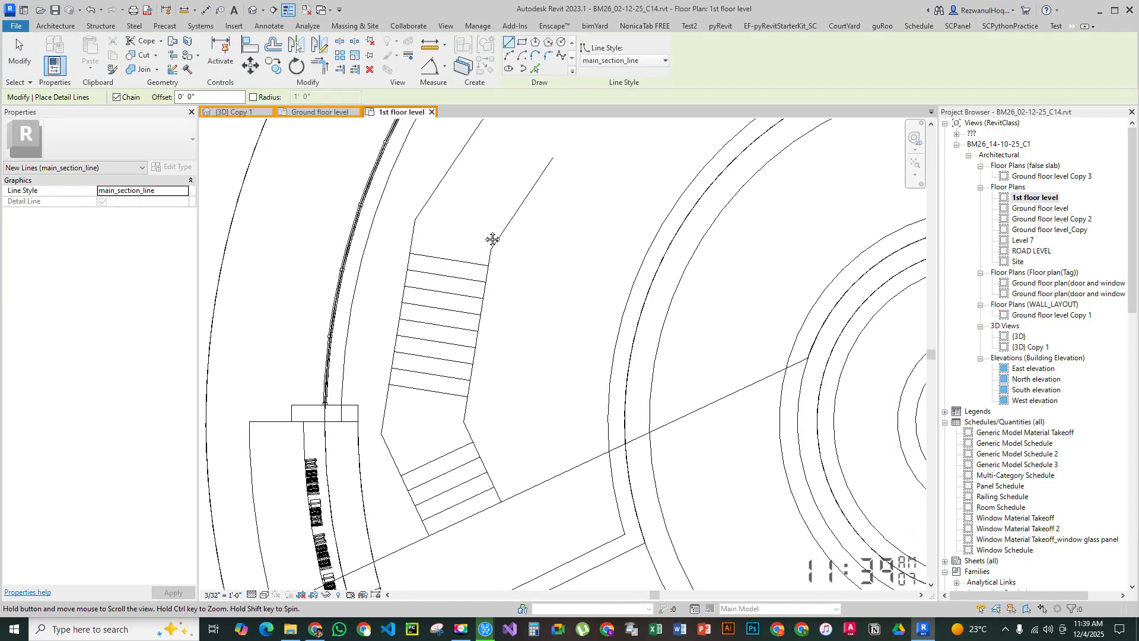
scroll(491, 237, "down", 2)
left_click(407, 241)
left_click(398, 275)
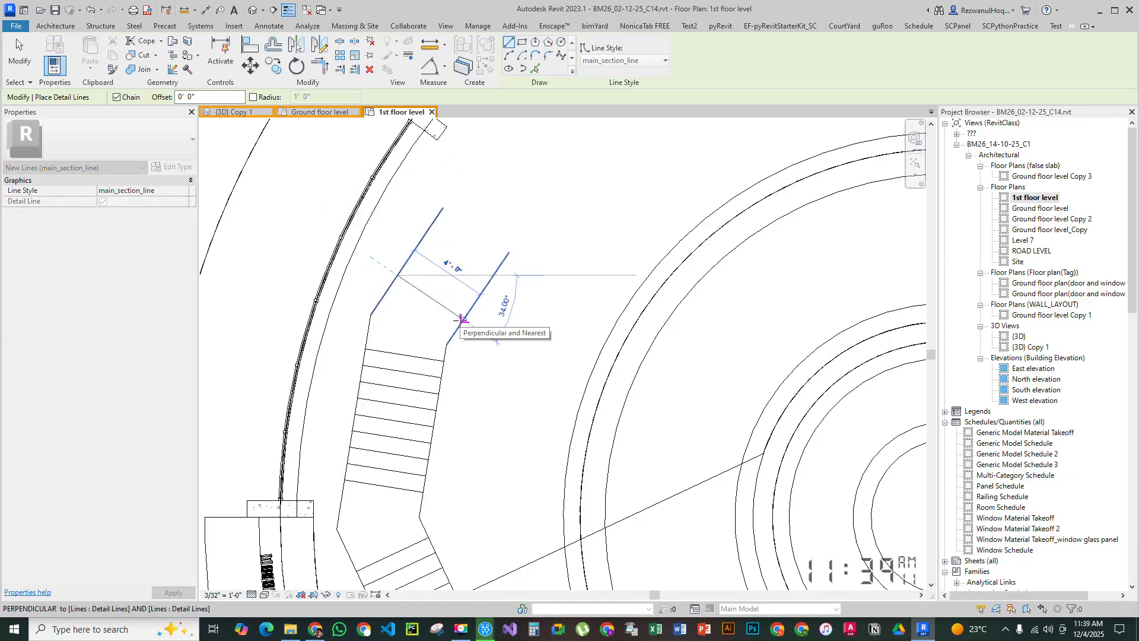
left_click(461, 319)
key("Escape")
key("Escape")
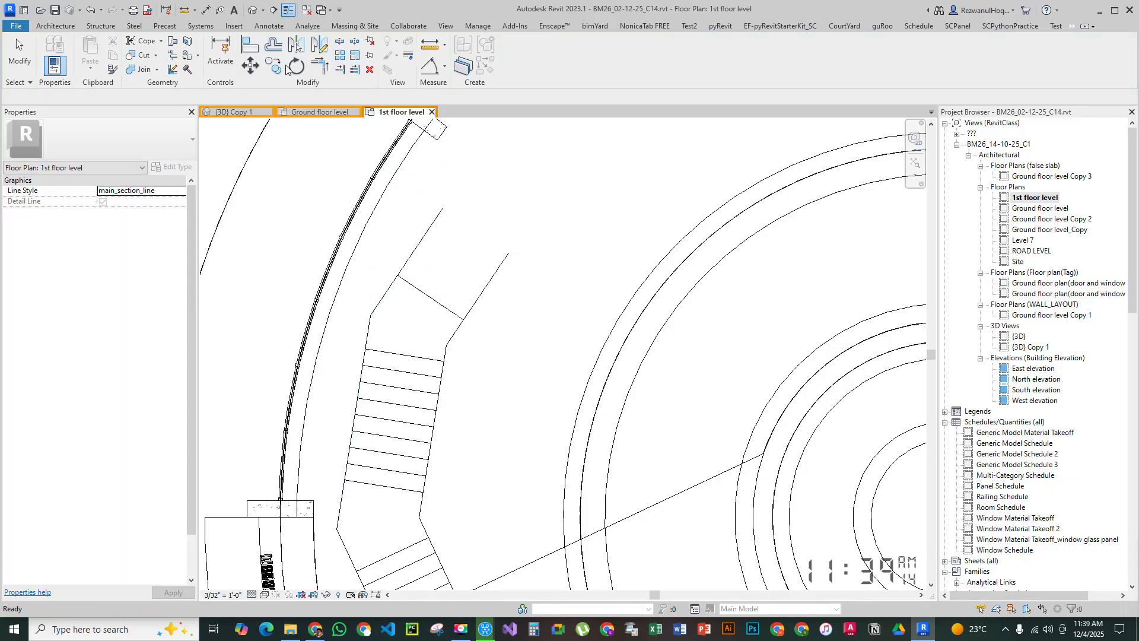
Offset six successive copies of the upper flight's cross line at 10" spacing up the flight as tread lines
scroll(398, 338, "down", 2)
scroll(398, 338, "up", 5)
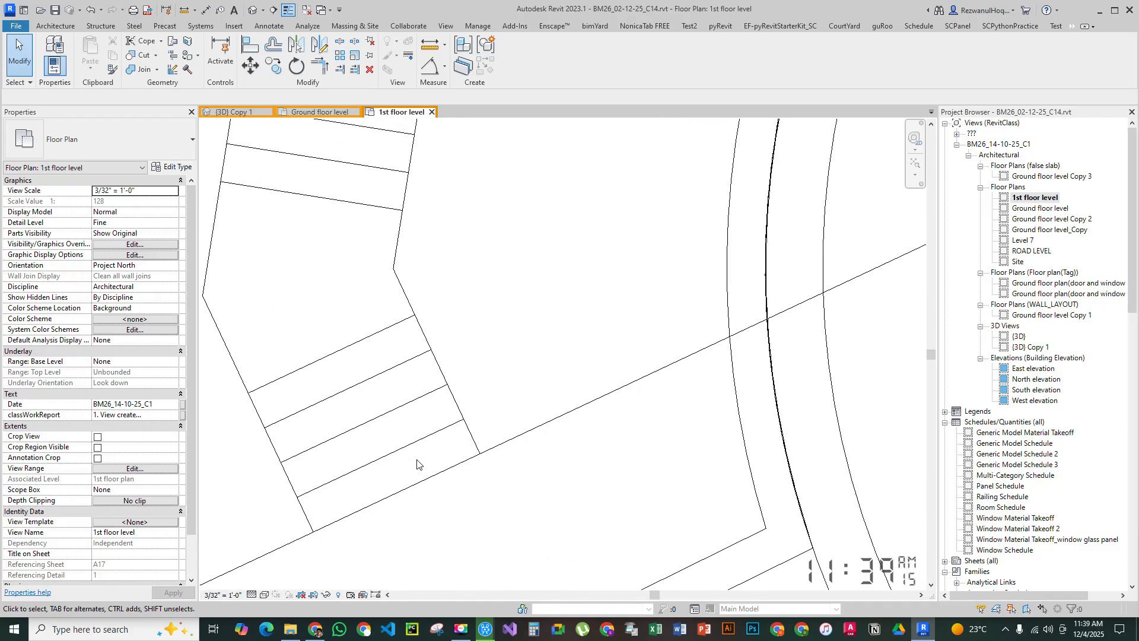
middle_click_drag(380, 363, 491, 605)
middle_click_drag(454, 522, 412, 586)
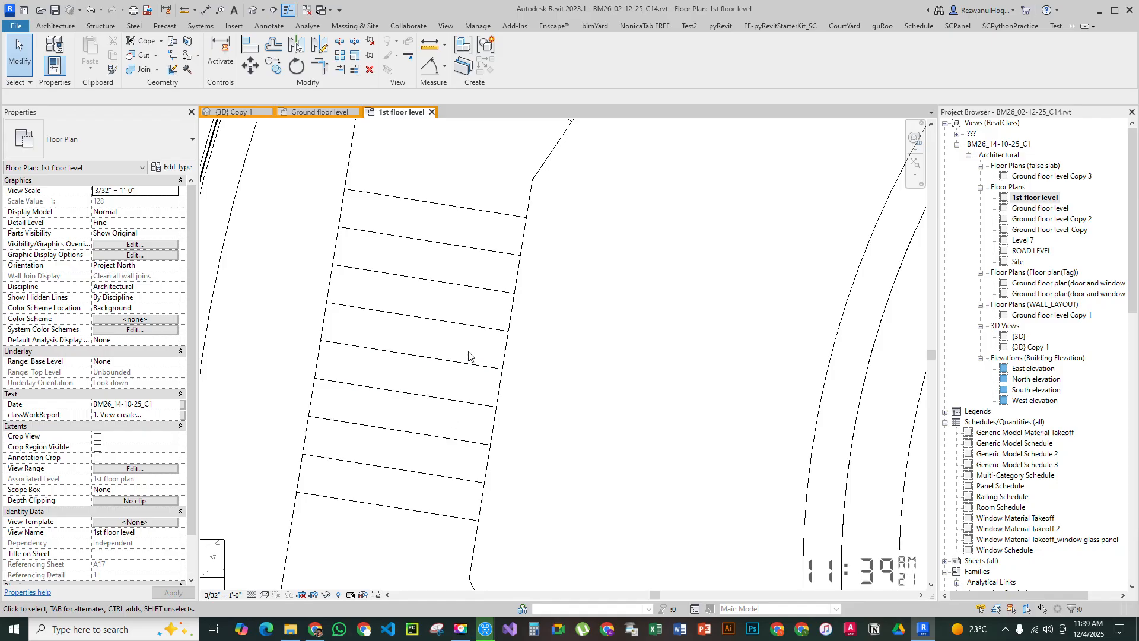
middle_click_drag(478, 219, 347, 503)
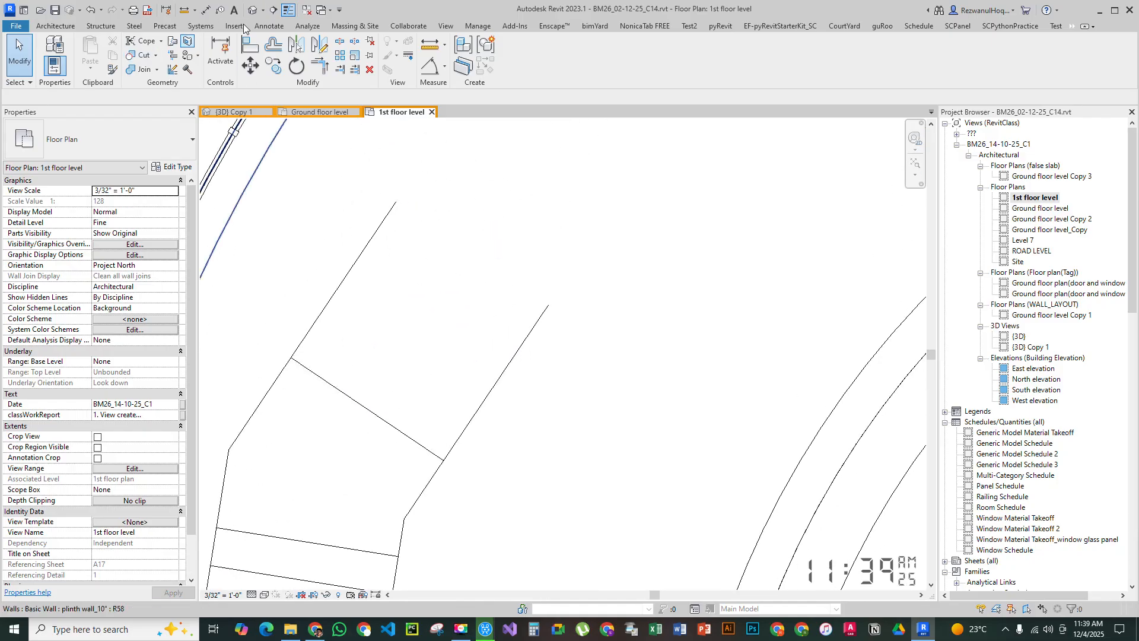
left_click(274, 45)
left_click(331, 382)
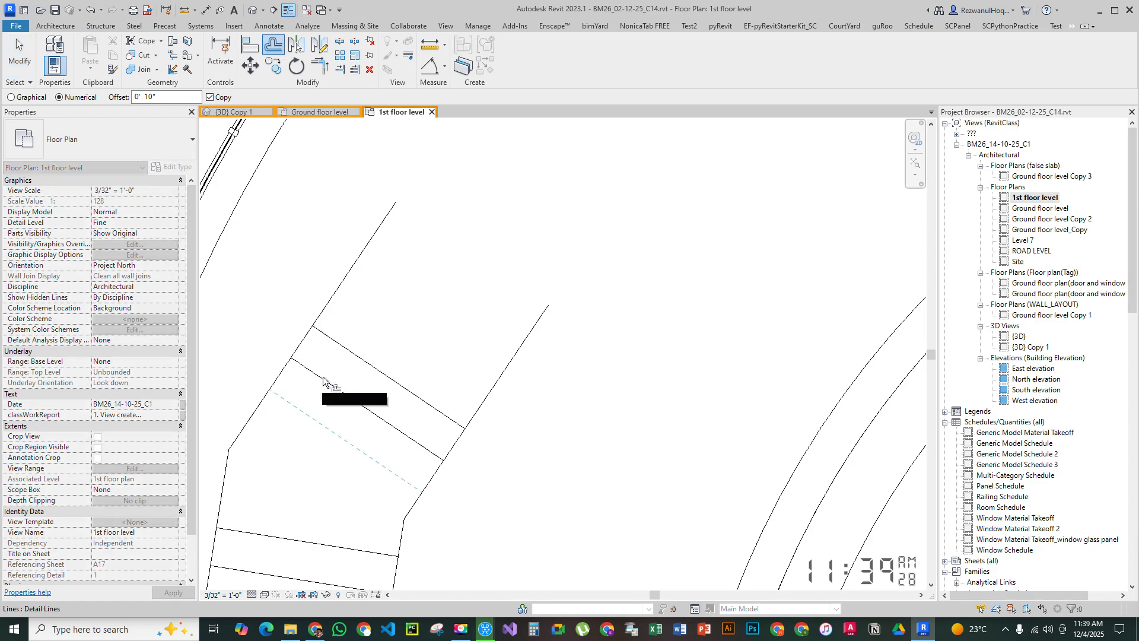
left_click(365, 359)
left_click(395, 320)
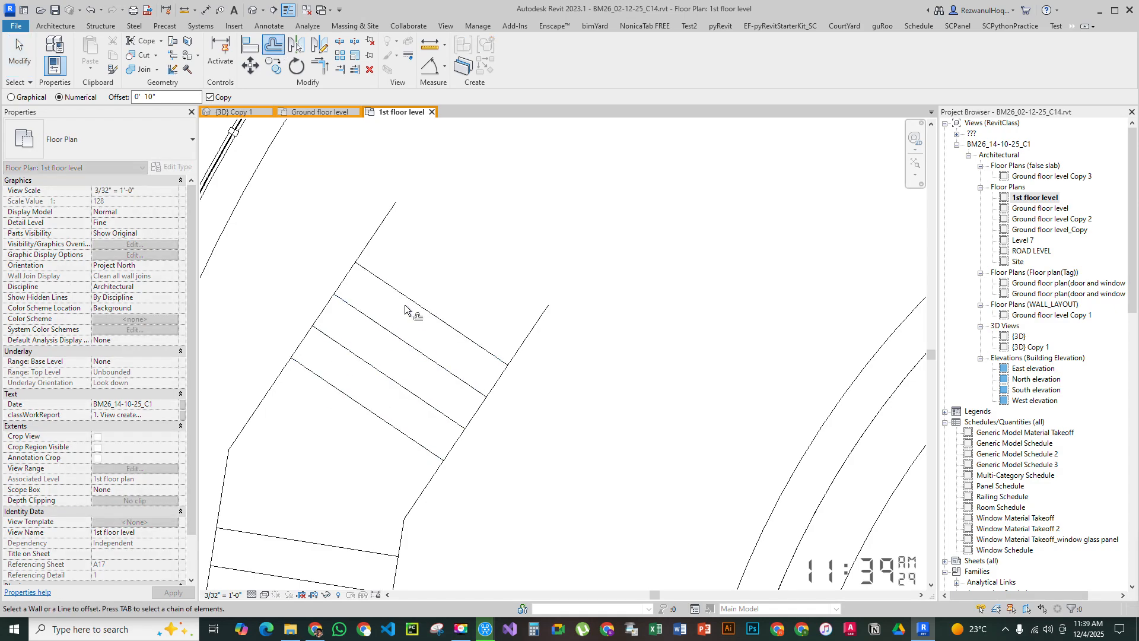
left_click(414, 302)
left_click(443, 273)
left_click(468, 247)
scroll(579, 237, "down", 4)
key("Escape")
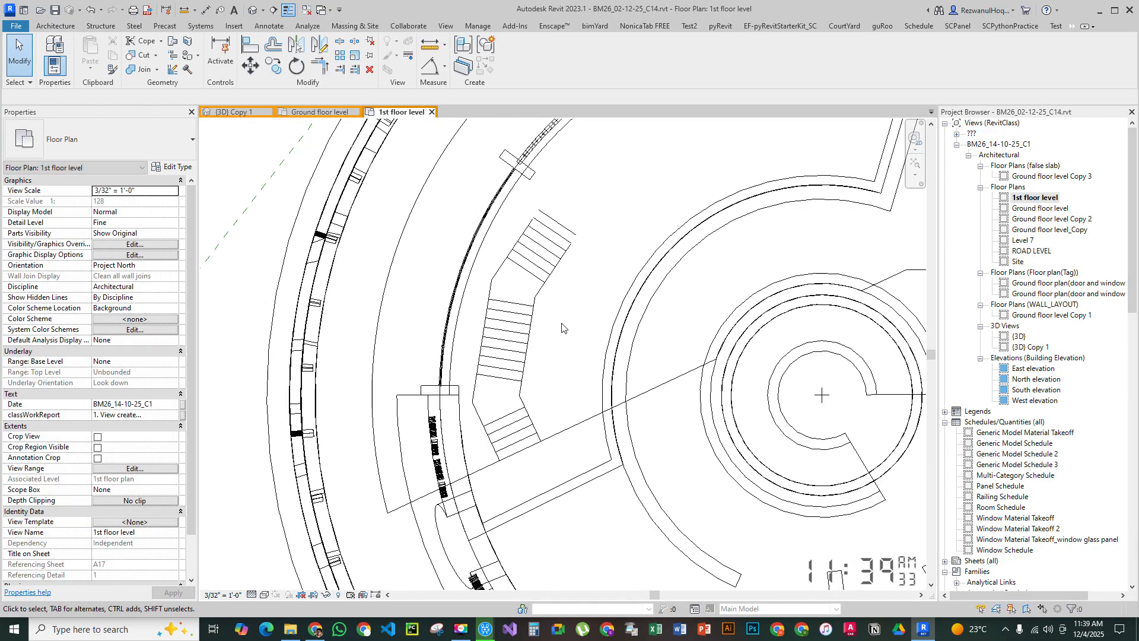
Trim both side lines of the upper flight to corners with the topmost tread line, closing the stair outline
scroll(554, 313, "up", 2)
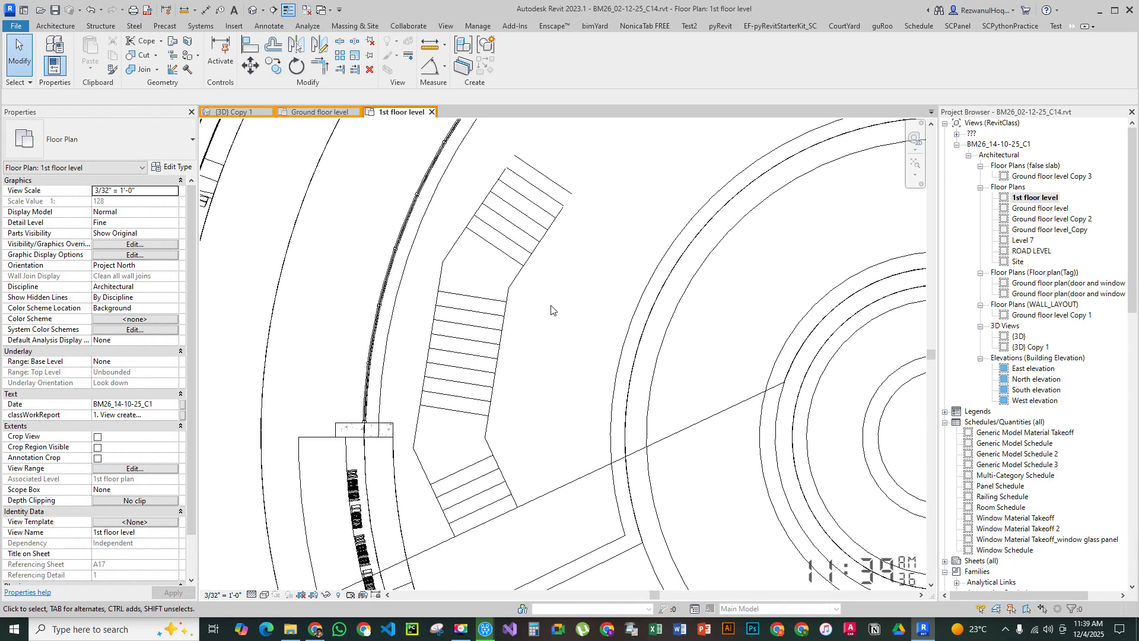
scroll(548, 309, "down", 3)
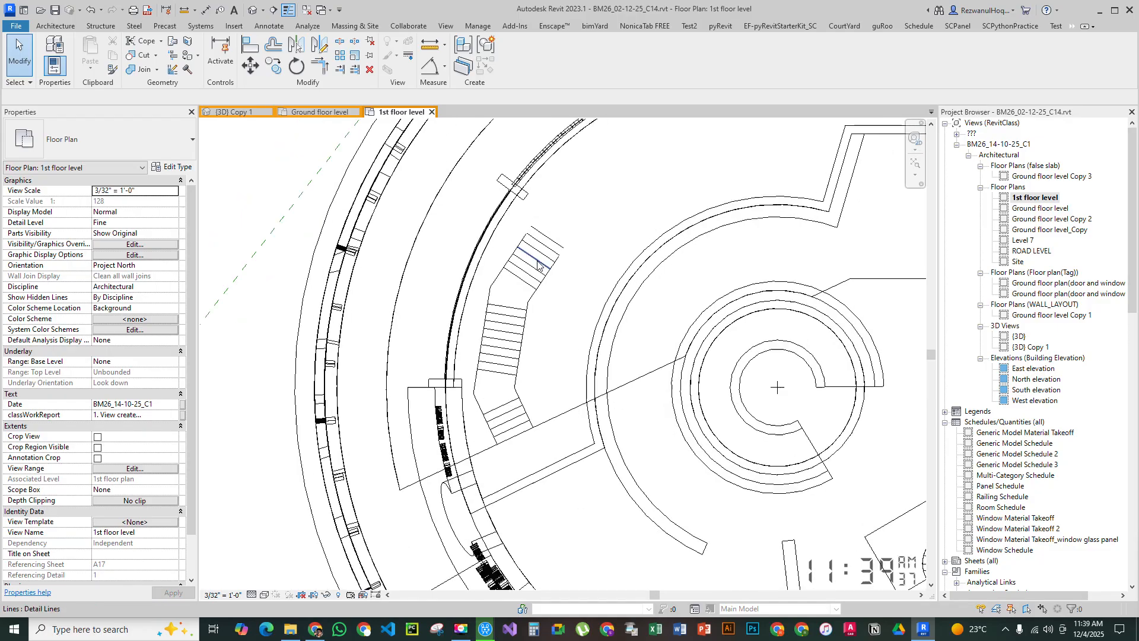
scroll(540, 363, "up", 3)
scroll(539, 366, "down", 3)
scroll(522, 317, "up", 3)
key("t")
key("r")
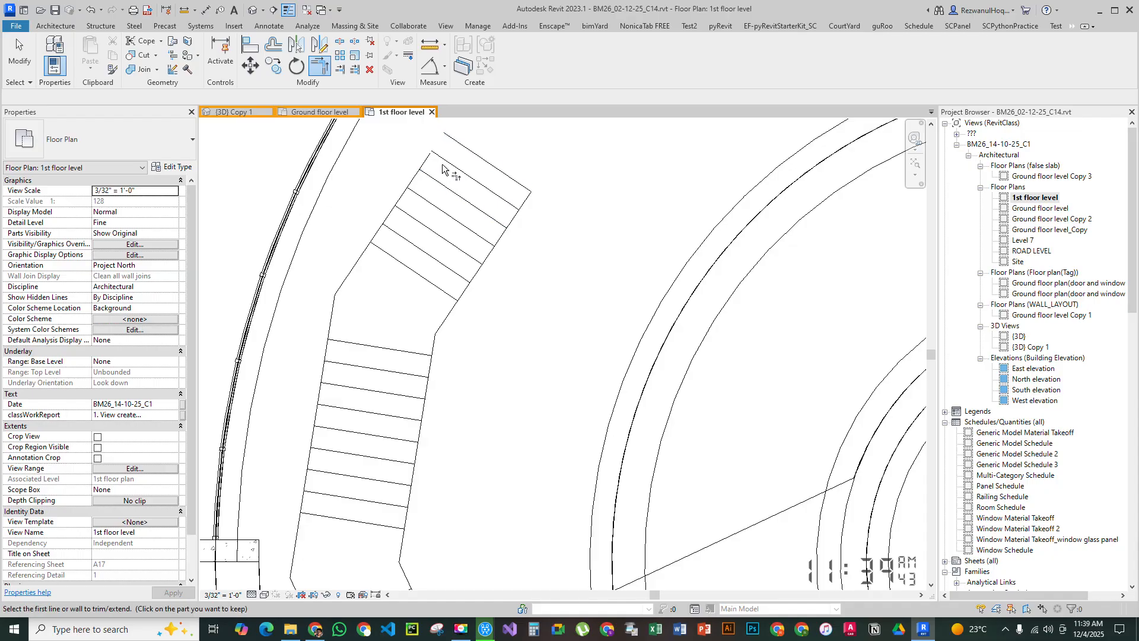
left_click(424, 161)
left_click(453, 139)
key("Escape")
key("Escape")
scroll(527, 320, "down", 3)
scroll(483, 344, "up", 2)
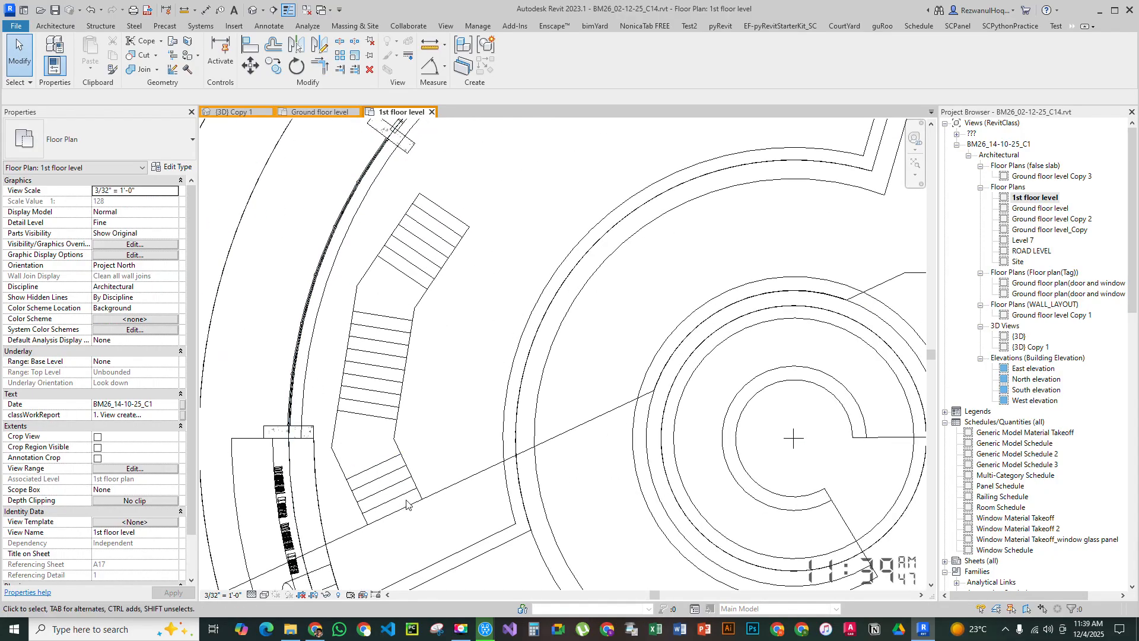
Start a new stair and duplicate the Cast-In-Place type stair type 1 as stair type 3
left_click(61, 25)
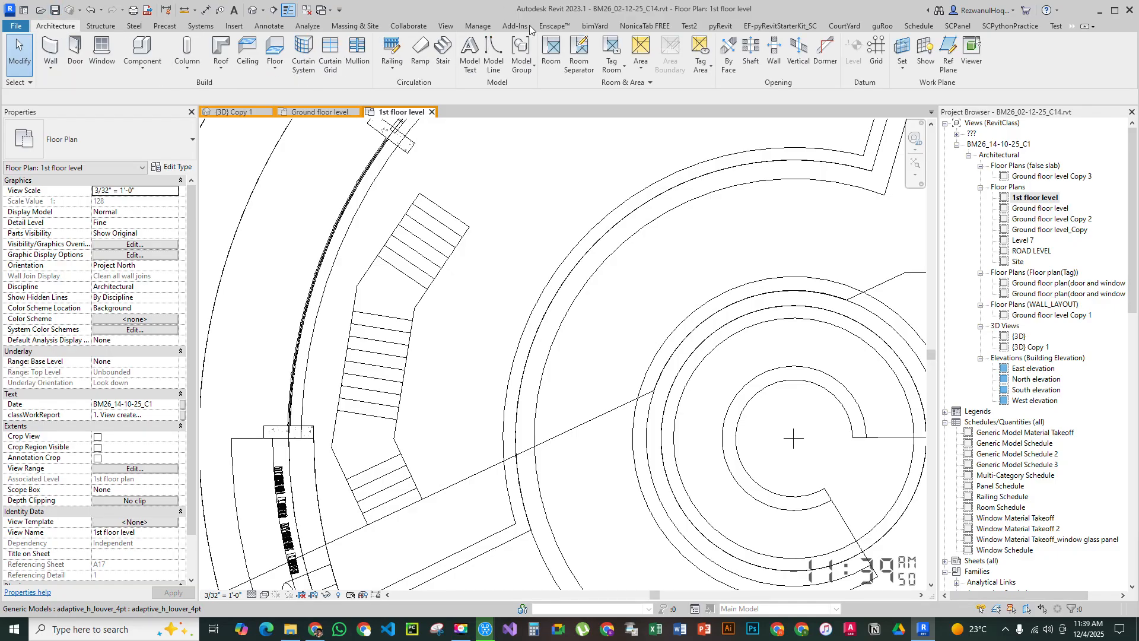
left_click(443, 51)
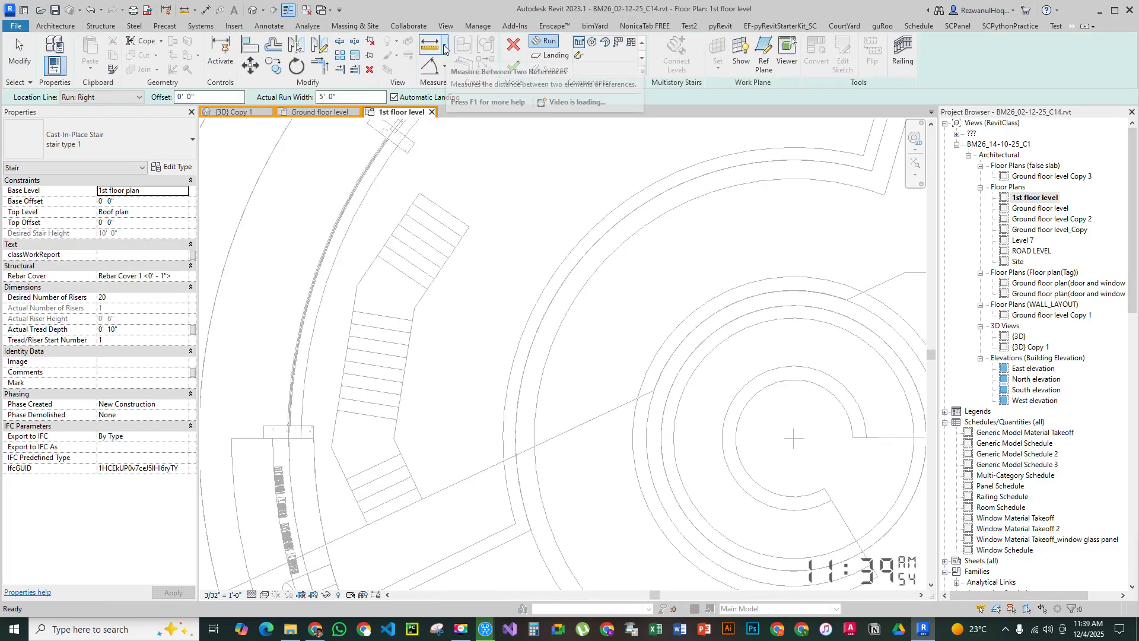
left_click(122, 148)
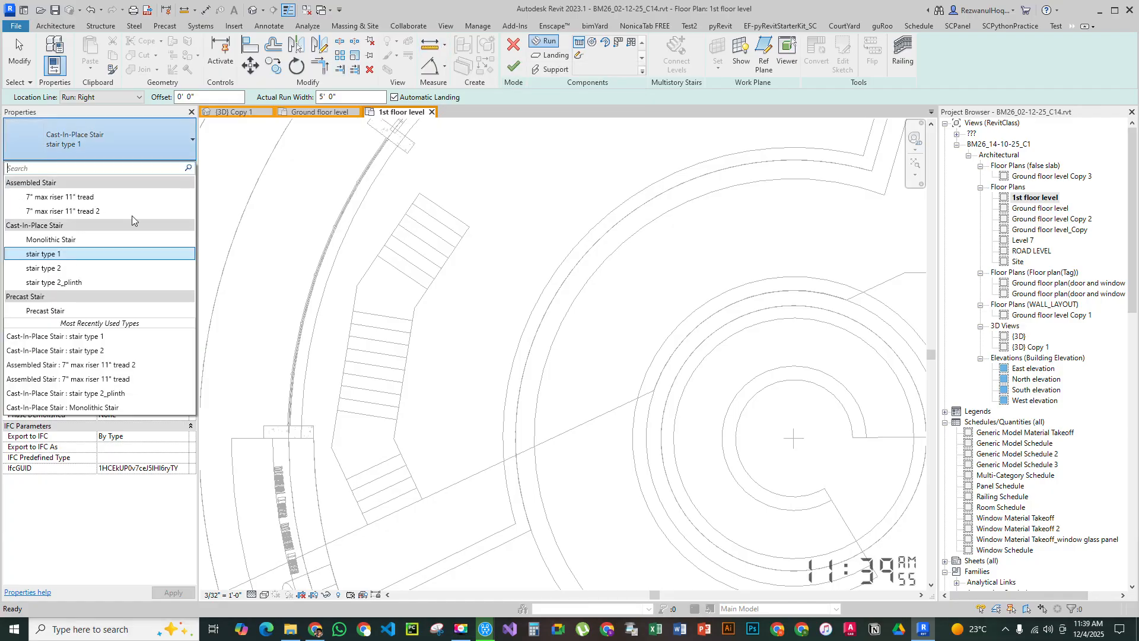
left_click(155, 137)
left_click(185, 170)
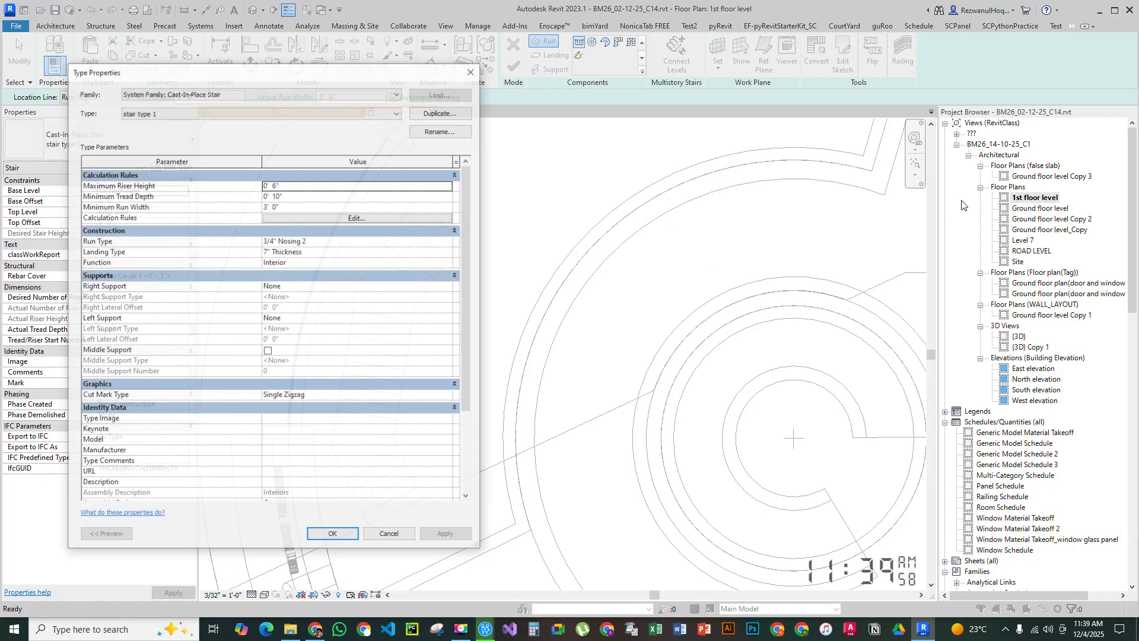
left_click(429, 114)
left_click(694, 178)
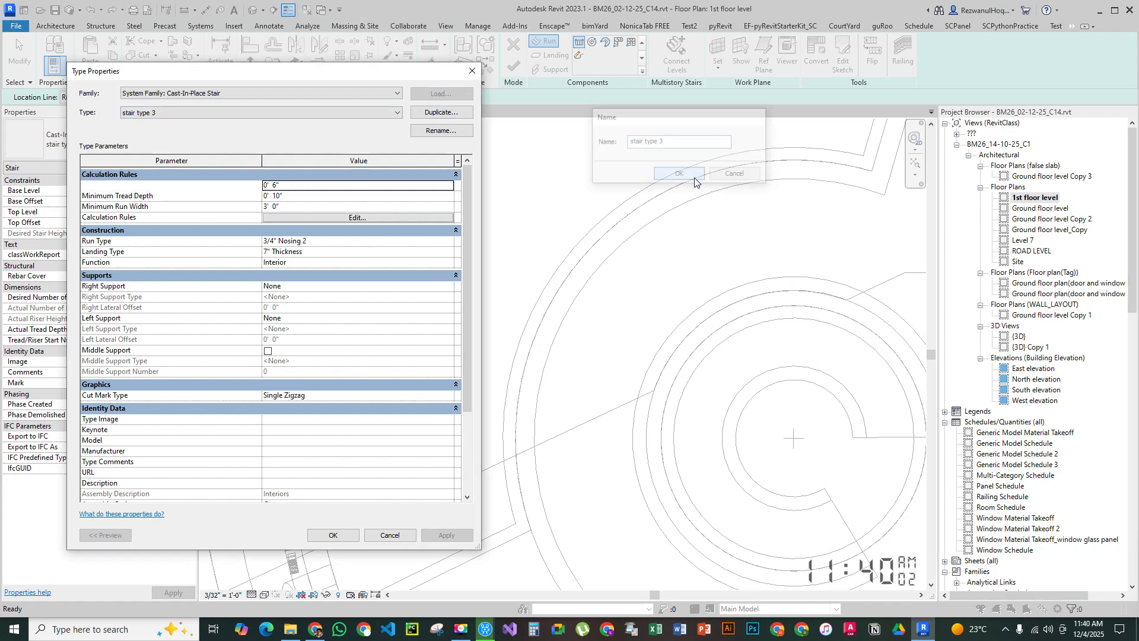
Set the Minimum Run Width of stair type 3 to 4'
left_click(305, 185)
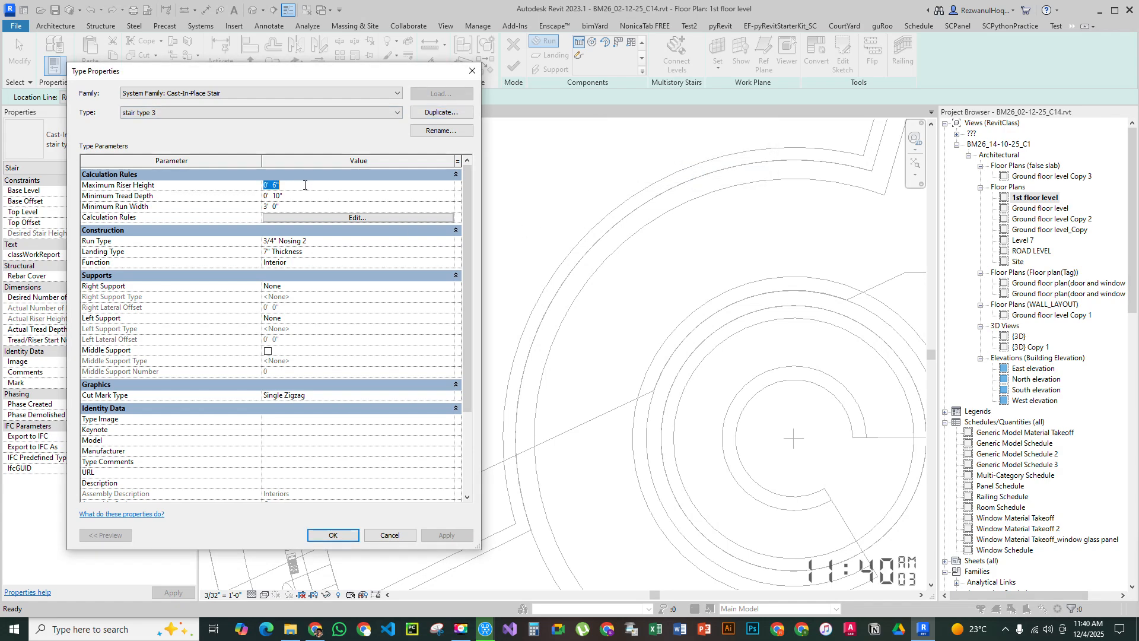
left_click(305, 196)
left_click(300, 206)
type("4")
key("Return")
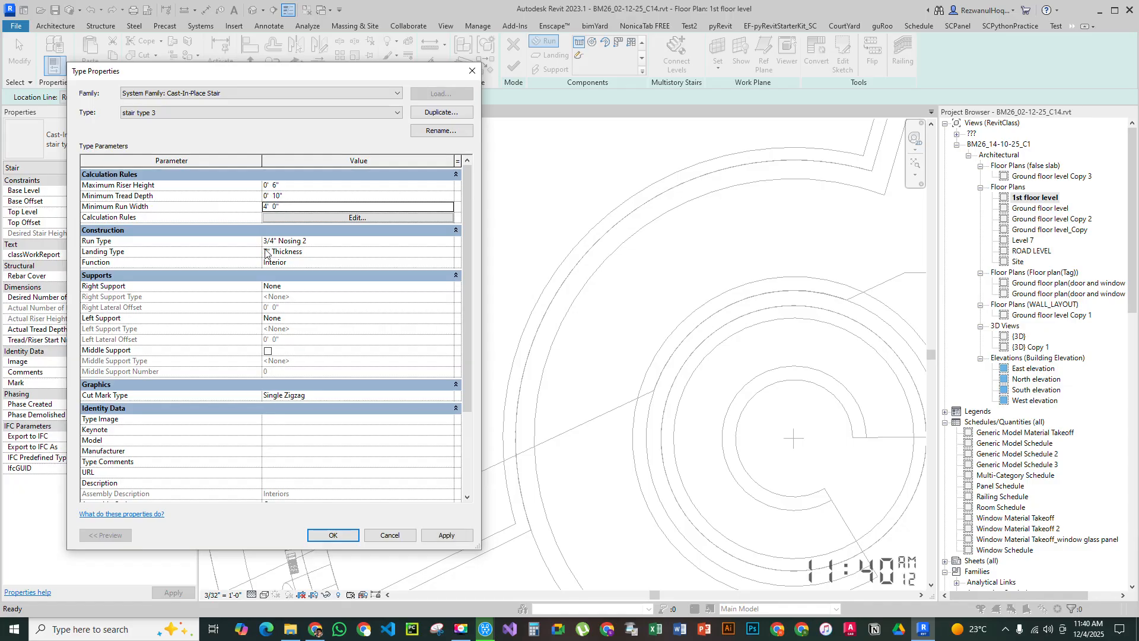
Check the type properties of the 3/4" Nosing 2 run used by stair type 3
left_click(451, 242)
left_click(449, 242)
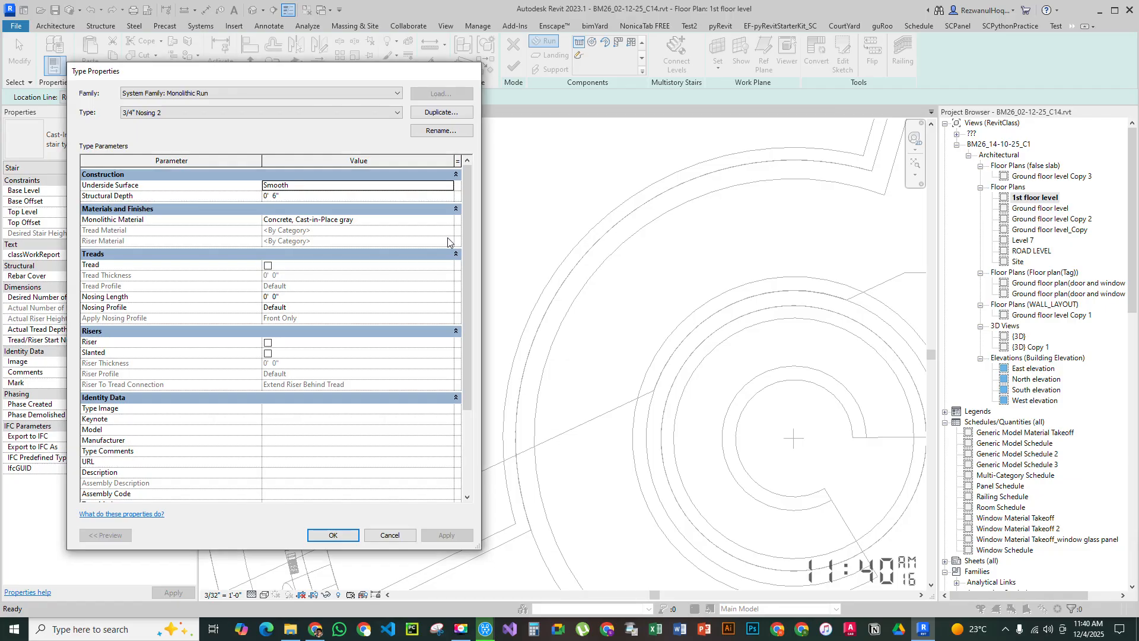
key("Escape")
Switch the stair's system family to Assembled Stair in its type properties
left_click(178, 93)
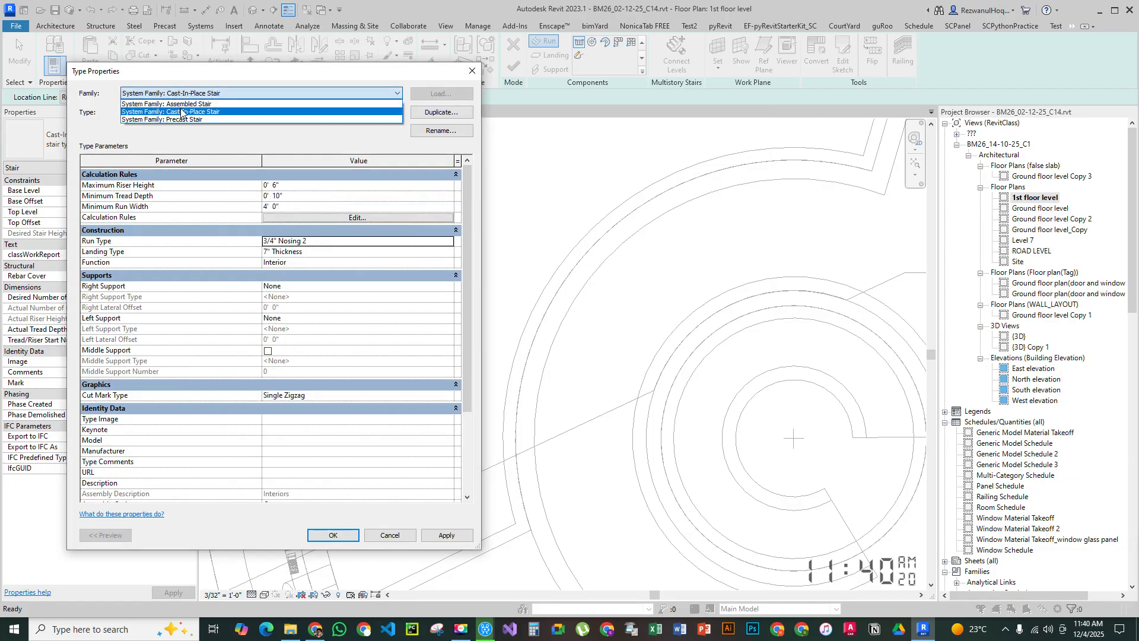
left_click(188, 105)
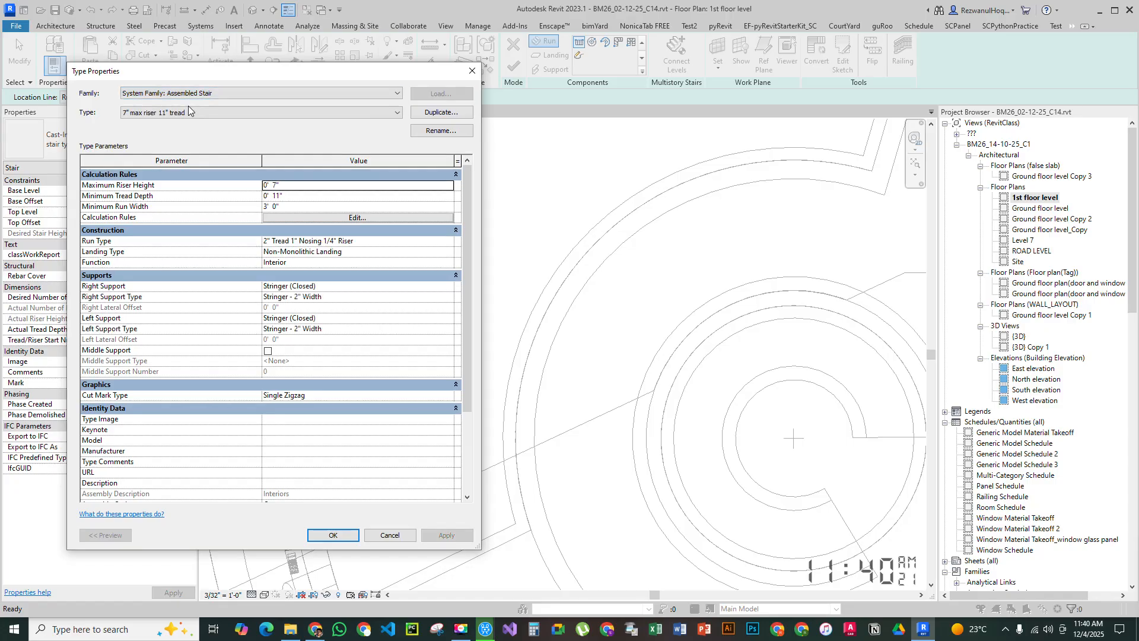
Duplicate the Assembled Stair type 7" max riser 11" tread 2 as 7" max riser 11" tread 3
left_click(197, 112)
left_click(197, 113)
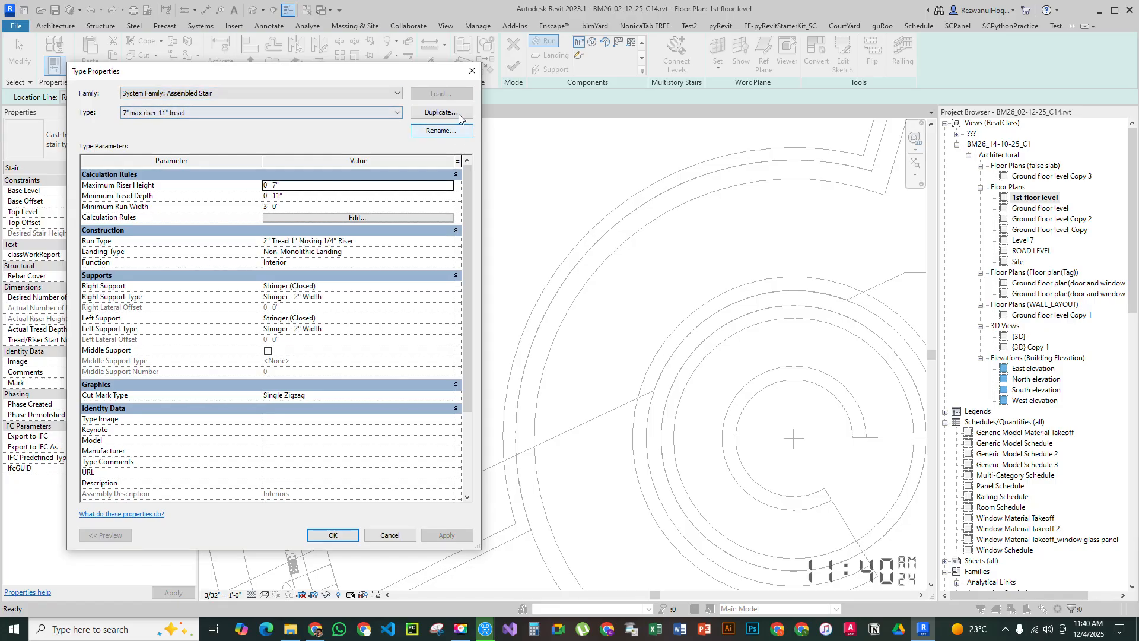
left_click(320, 113)
left_click(271, 138)
left_click(265, 108)
left_click(233, 132)
left_click(442, 113)
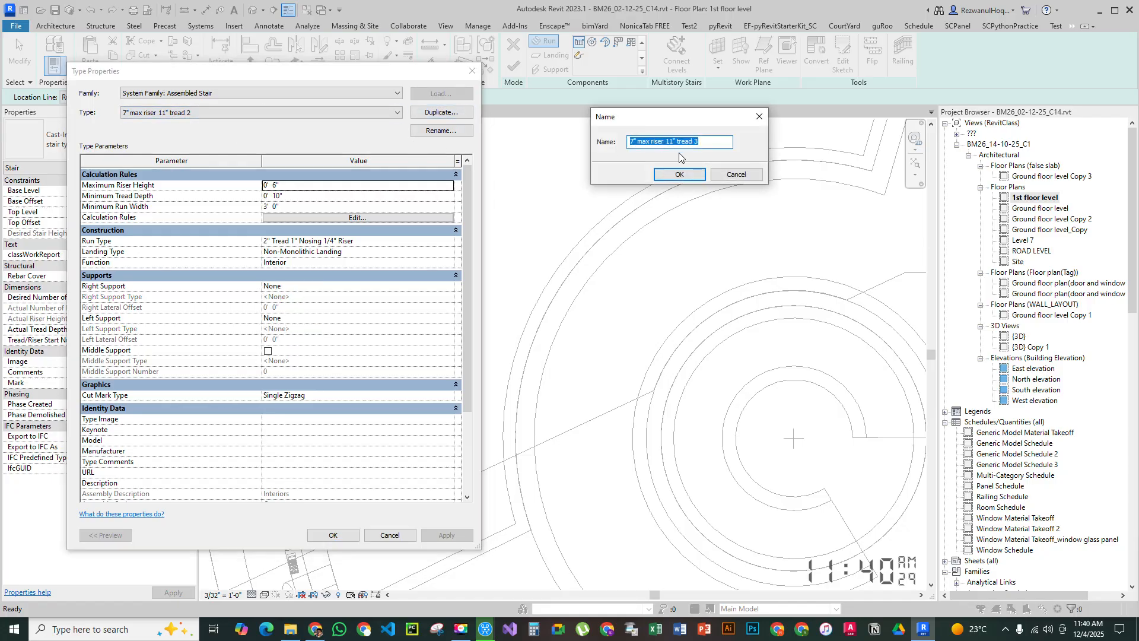
left_click(701, 178)
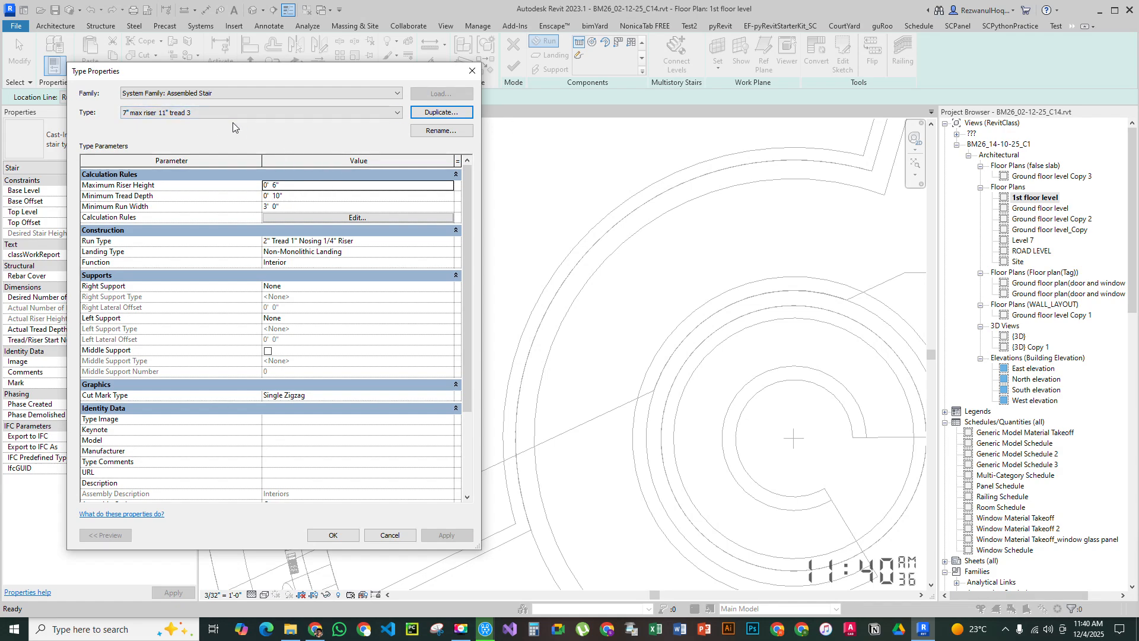
Set the Minimum Run Width of the duplicated Assembled Stair type to 4'
left_click(305, 209)
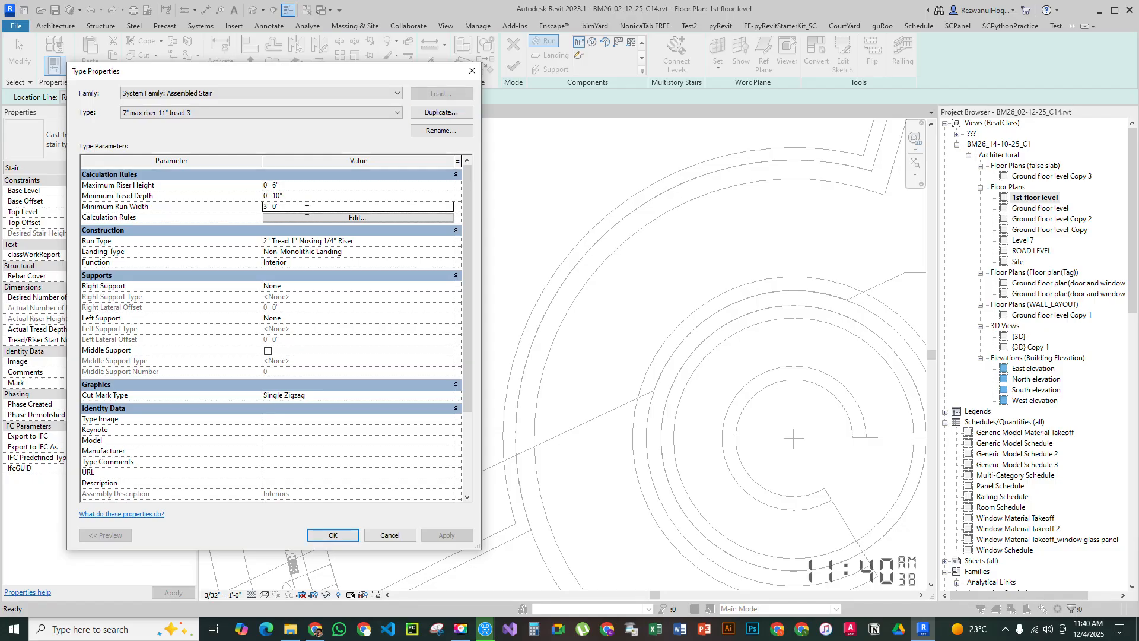
type("4")
key("Return")
Check the tread thickness, nosing length, nosing profile and nosing sides of the 2" Tread 1" Nosing 1/4" Riser run type
left_click(450, 242)
left_click(451, 241)
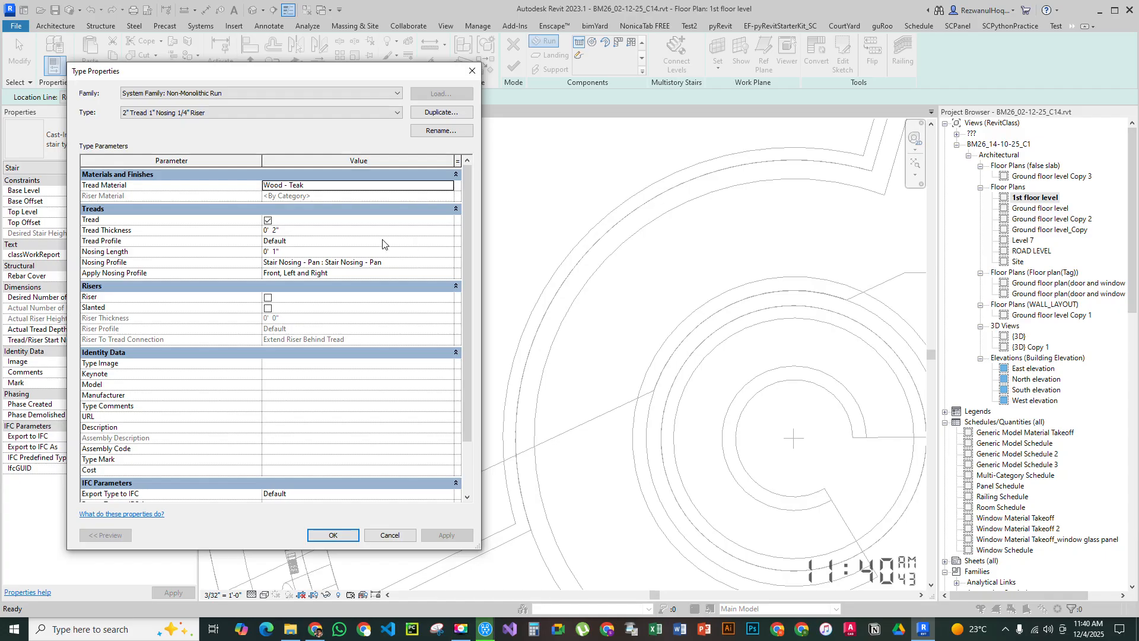
left_click(307, 232)
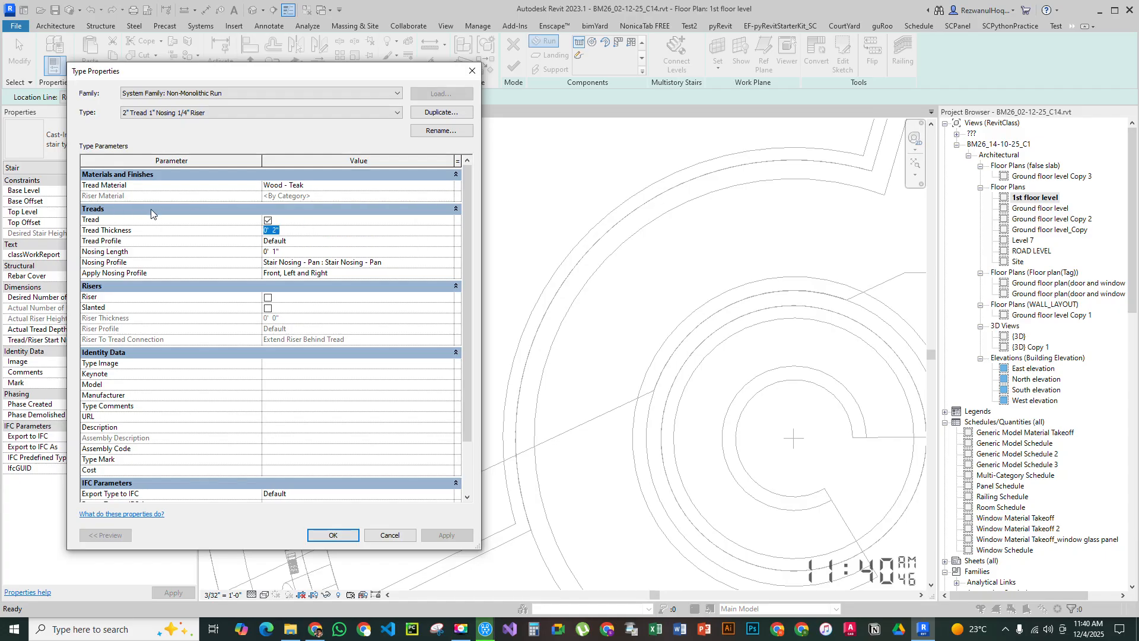
left_click(292, 252)
left_click(402, 263)
left_click(449, 265)
left_click(447, 264)
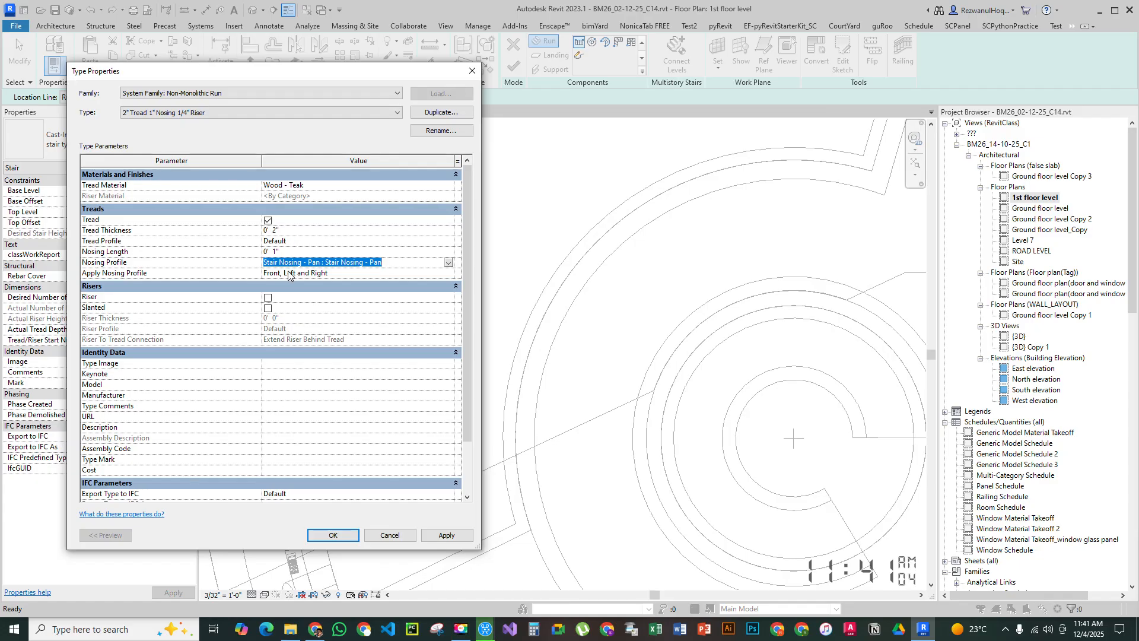
left_click(397, 274)
left_click(448, 274)
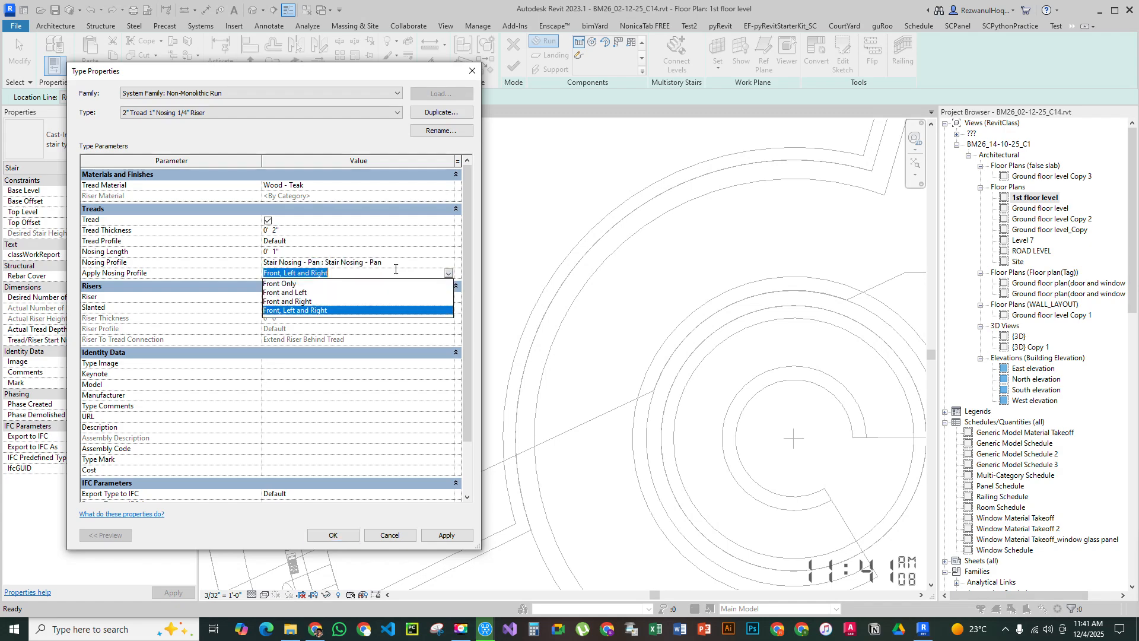
left_click(334, 333)
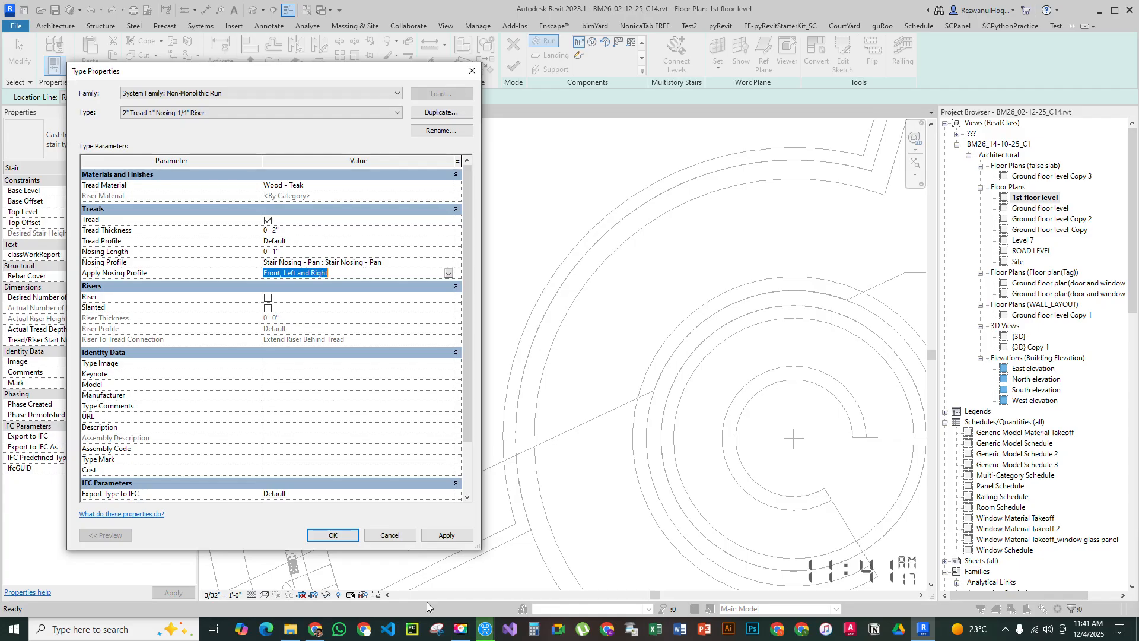
left_click(446, 535)
left_click(334, 535)
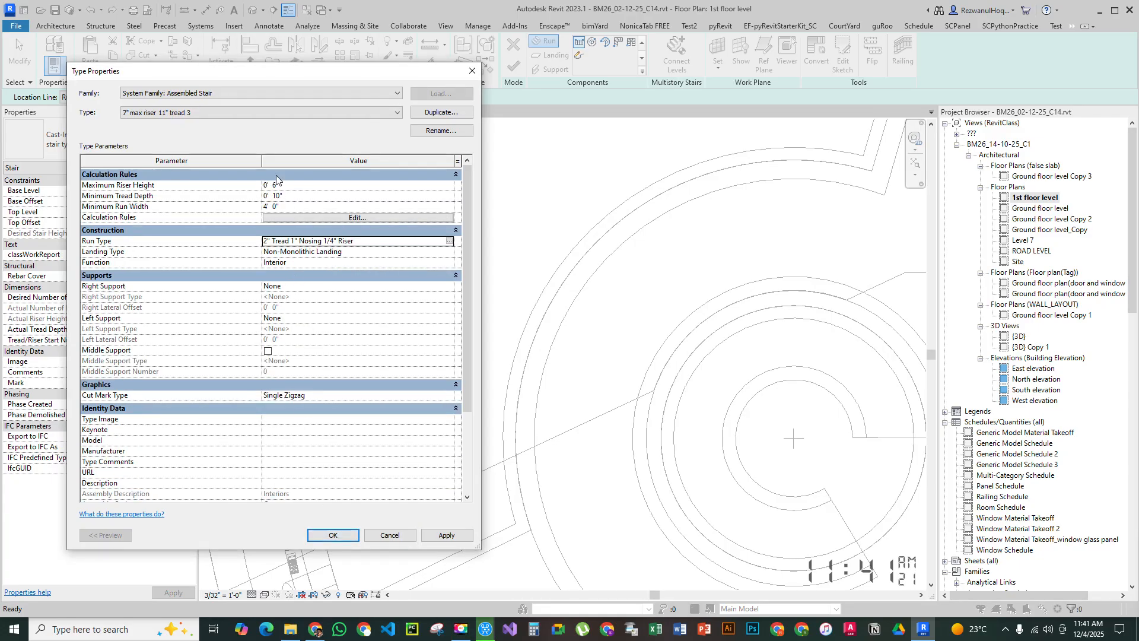
Accept the stair type settings and set the stair's Base Level to Ground floor level and Top Level to 1st floor plan
left_click(333, 535)
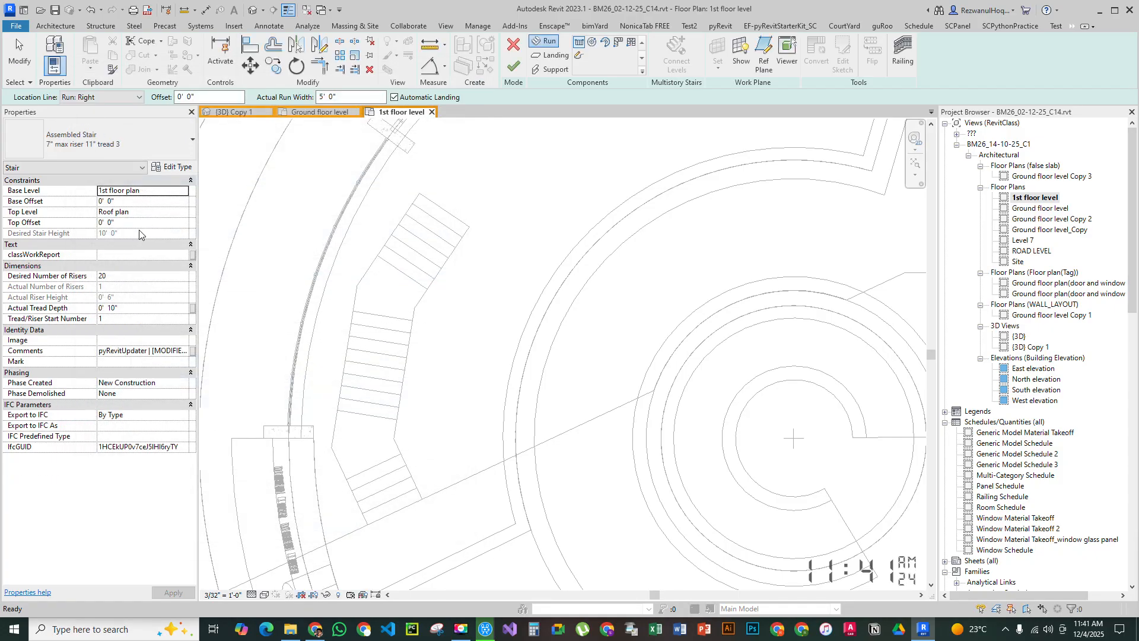
left_click(182, 194)
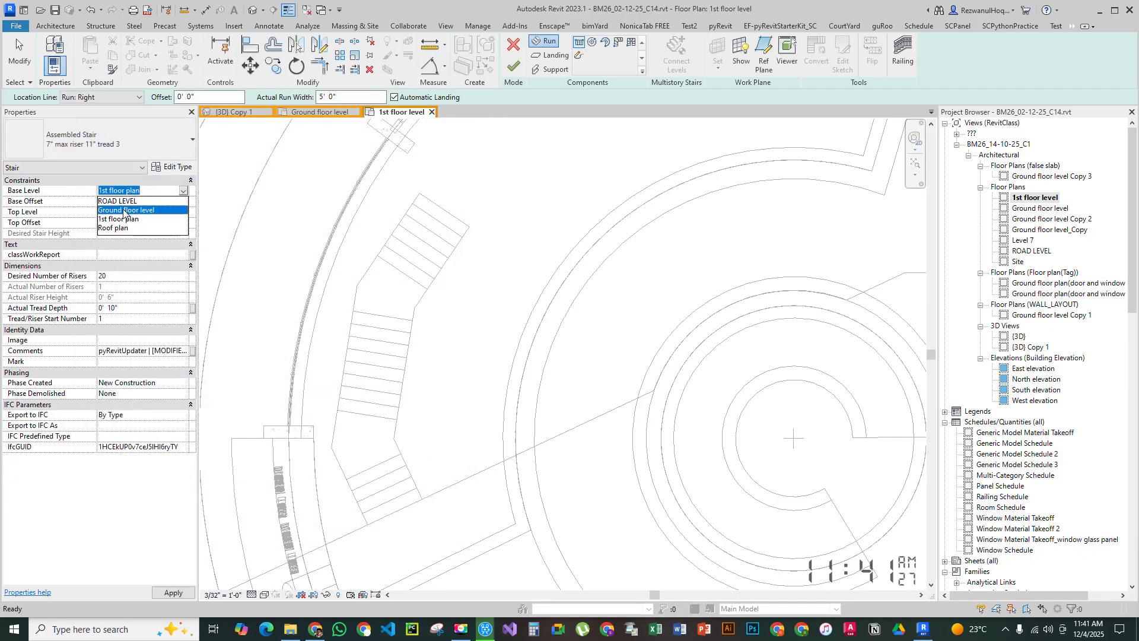
left_click(124, 211)
left_click(182, 211)
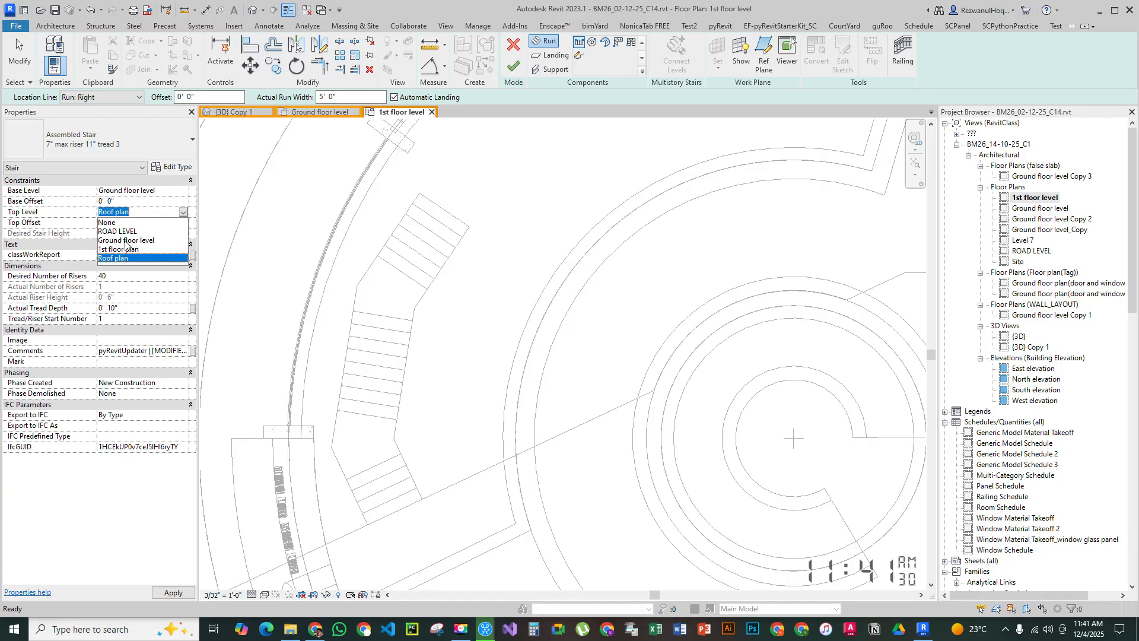
left_click(131, 249)
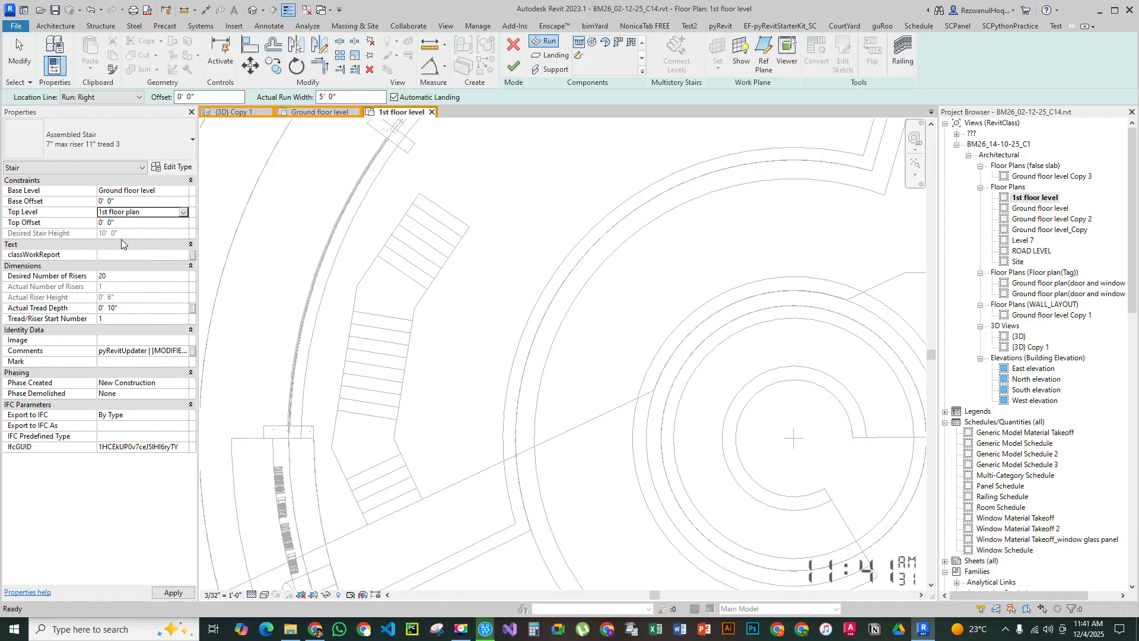
left_click(121, 276)
left_click_drag(85, 285, 58, 284)
left_click(141, 309)
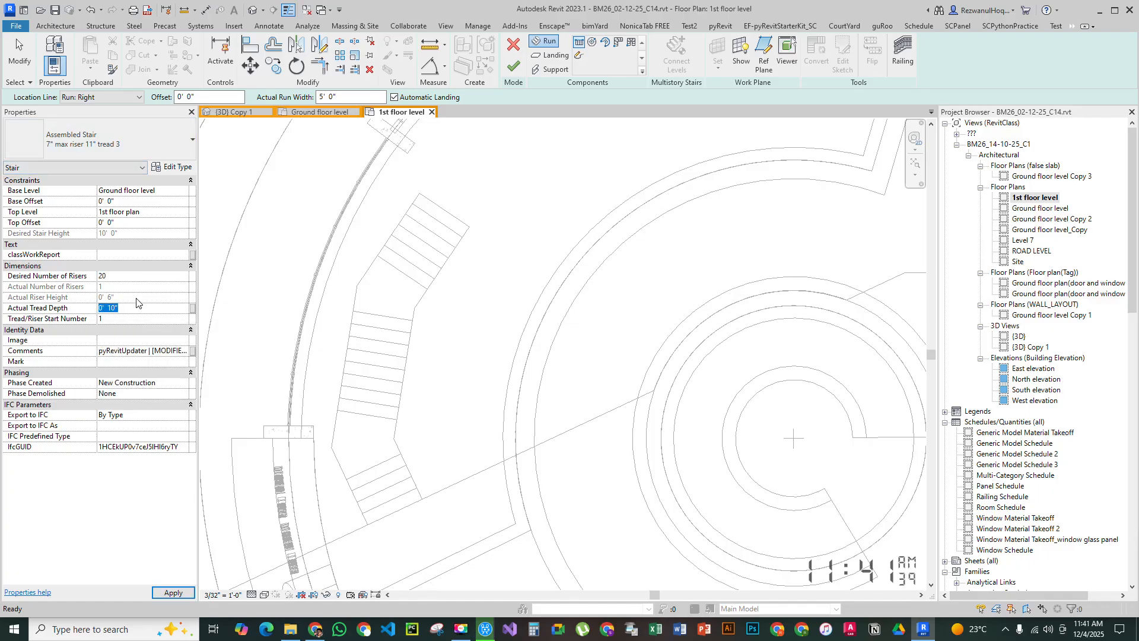
left_click(120, 96)
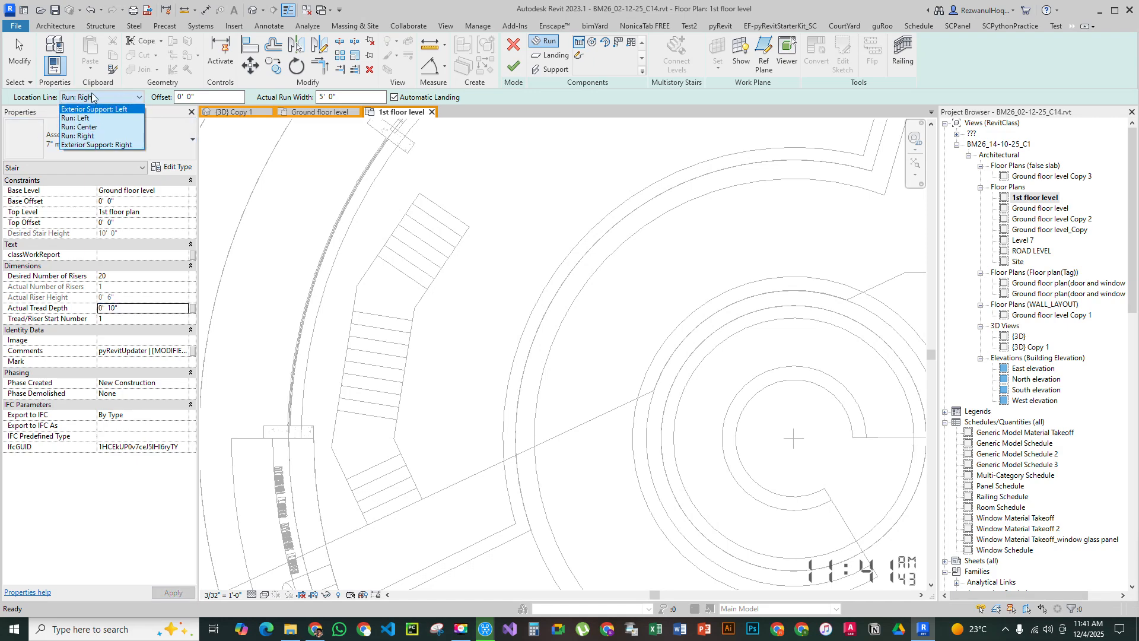
left_click(99, 96)
left_click(99, 96)
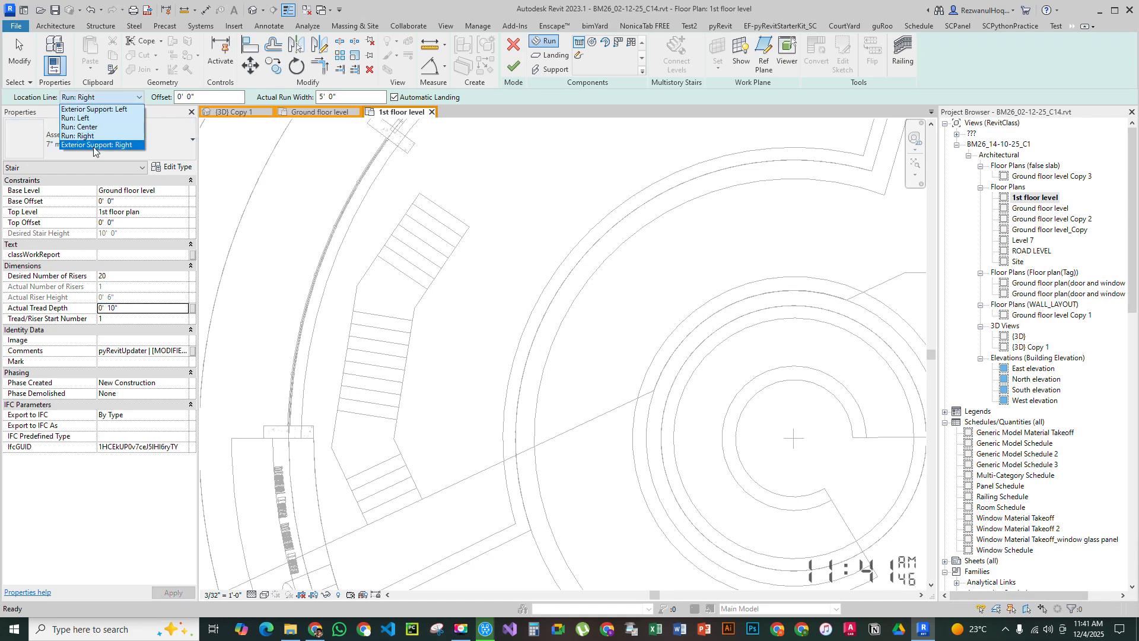
left_click(83, 136)
left_click(469, 226)
key("Escape")
left_click(419, 193)
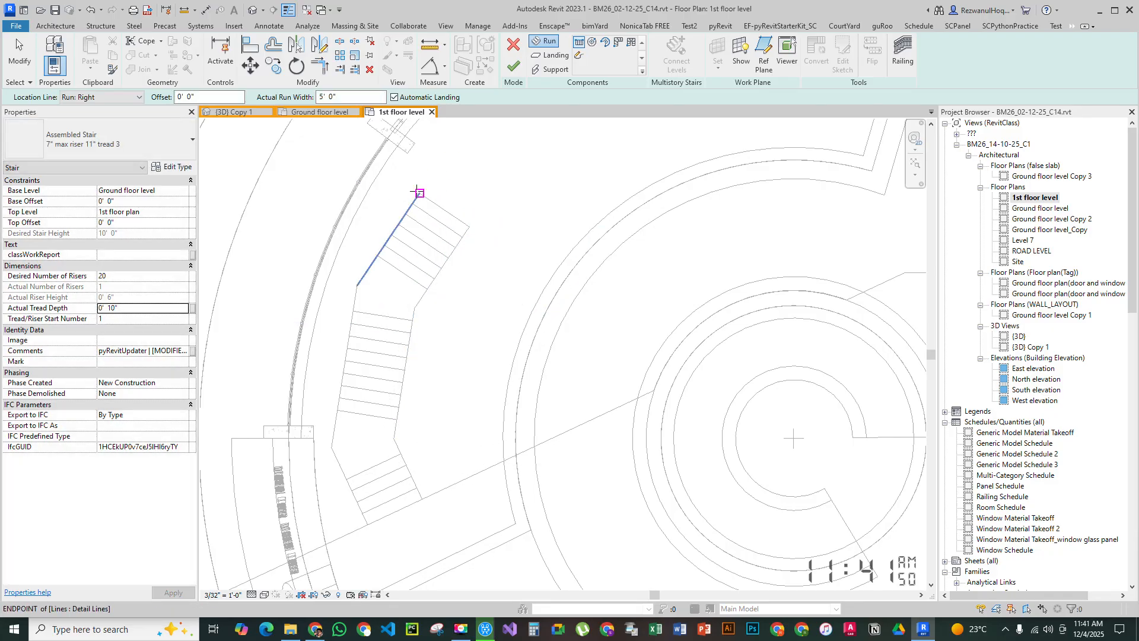
left_click(357, 285)
Set the run's location line to Run: Left and test the run's alignment from the upper flight's outer corner
left_click(77, 99)
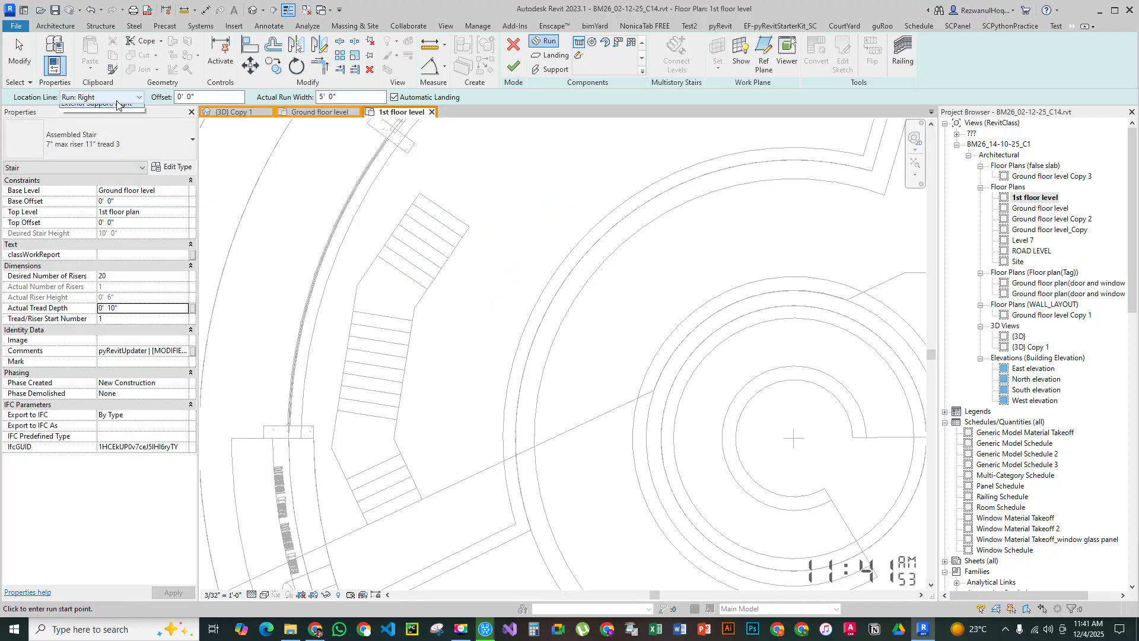
left_click(80, 118)
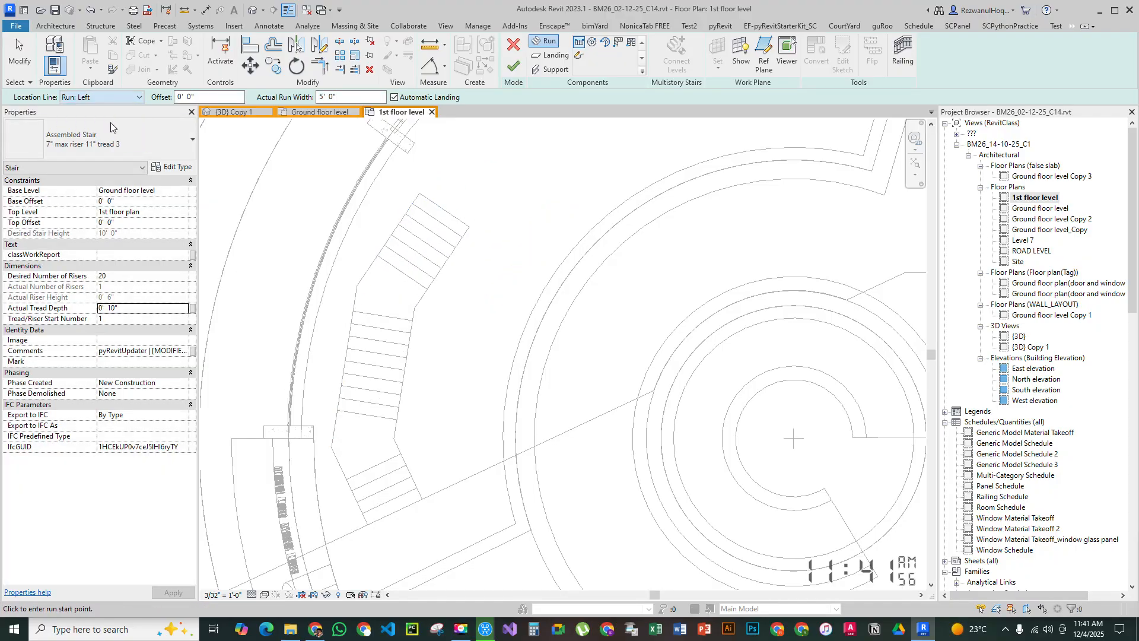
left_click(471, 226)
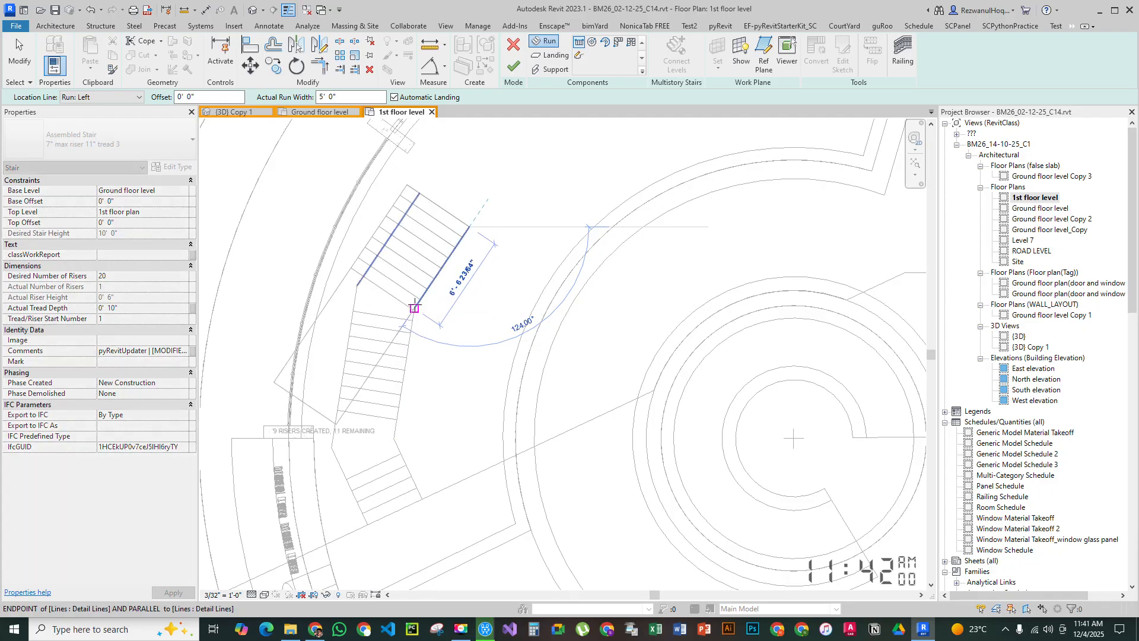
key("Escape")
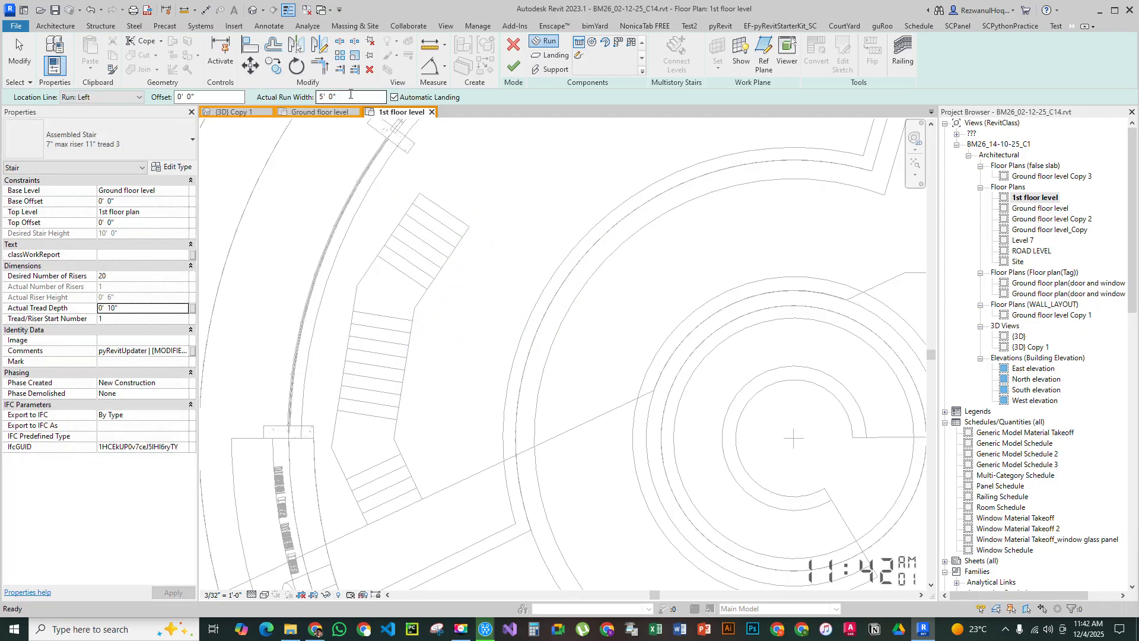
Check the actual run width and the railing option for the new stair, leaving the railing at None
left_click(350, 94)
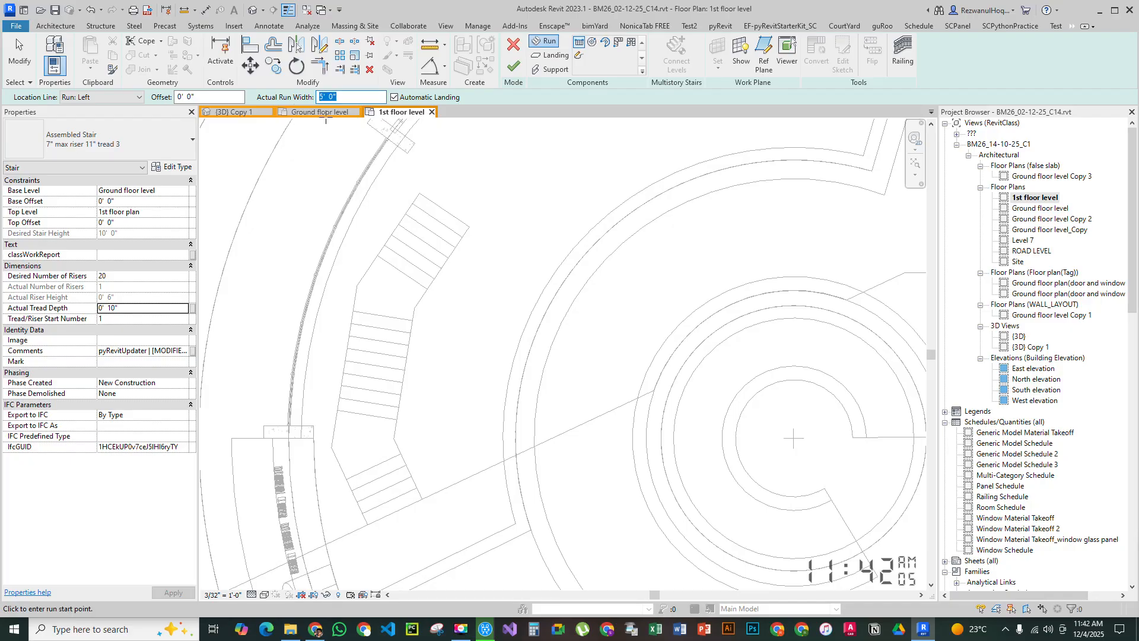
type("5'")
left_click(902, 55)
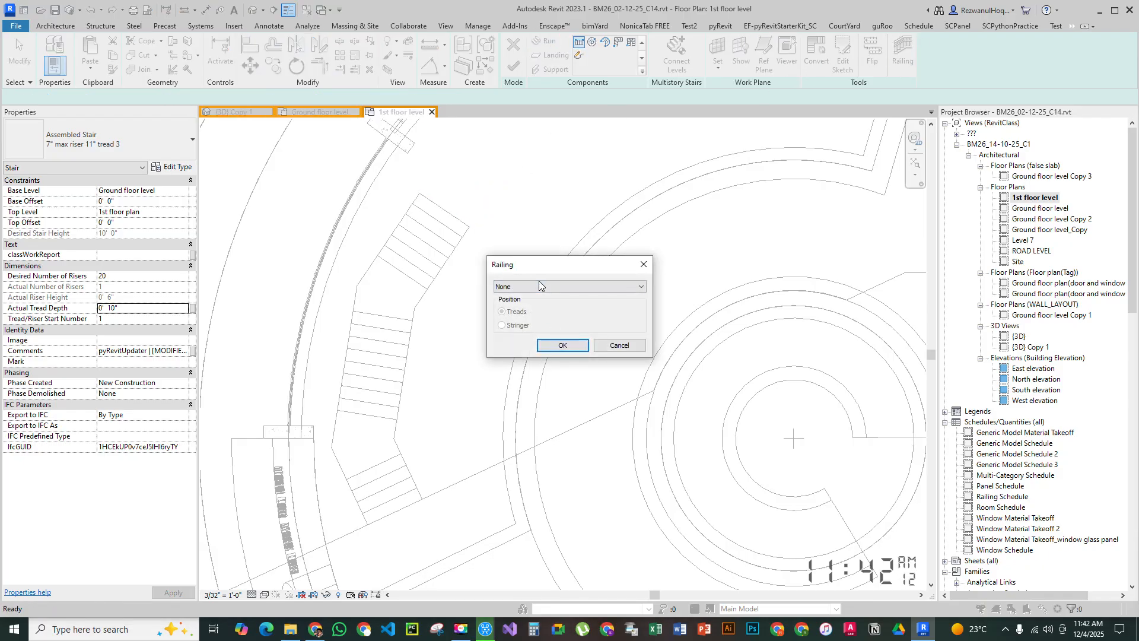
left_click(546, 287)
left_click(546, 287)
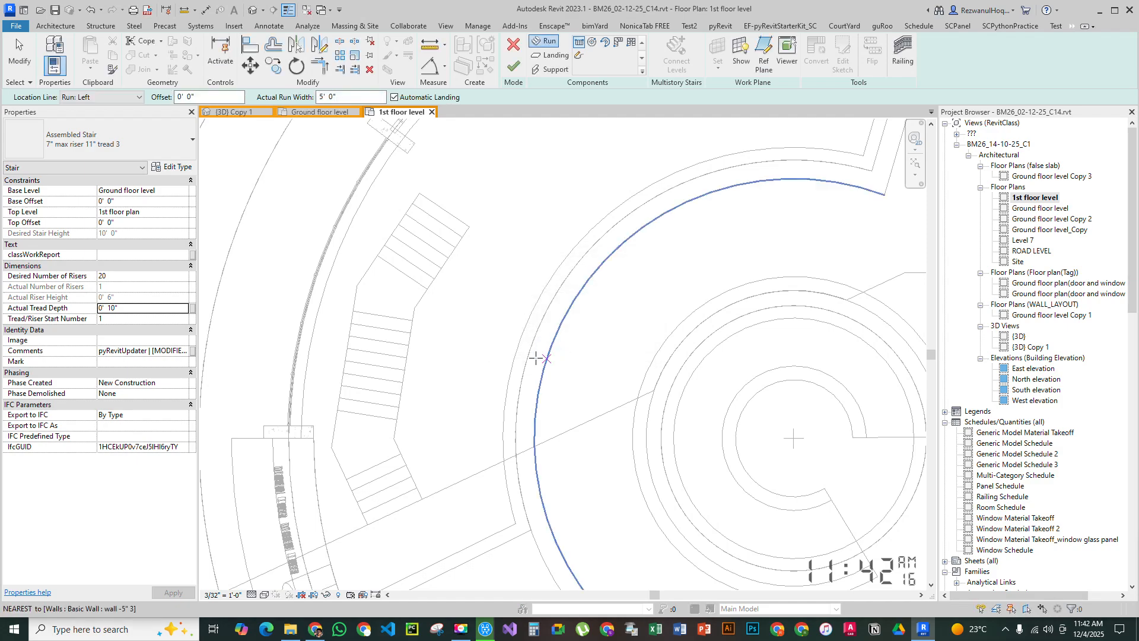
Set the actual run width to 4' and draw the first run 5' long, following the upper flight's inner-side edge line
left_click(469, 227)
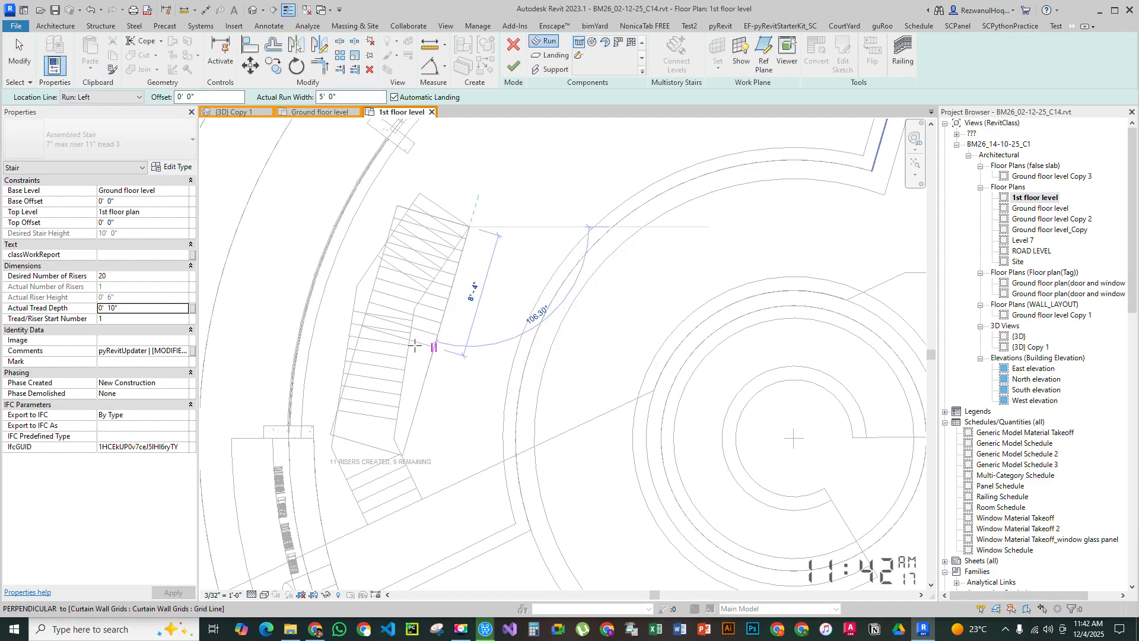
left_click(336, 97)
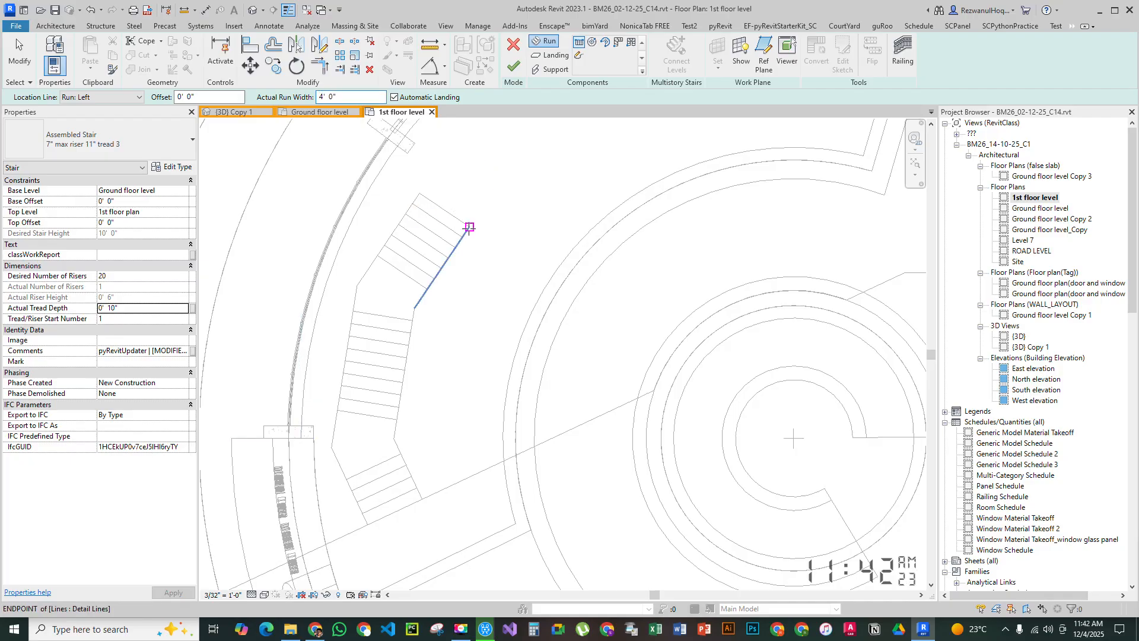
left_click(468, 227)
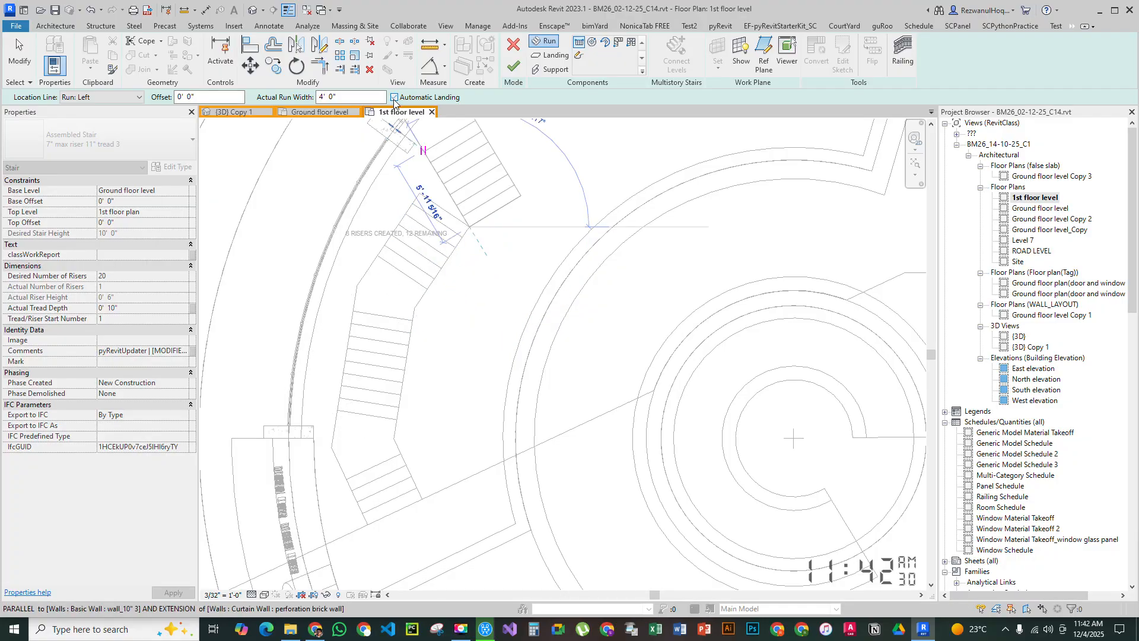
scroll(425, 291, "up", 2)
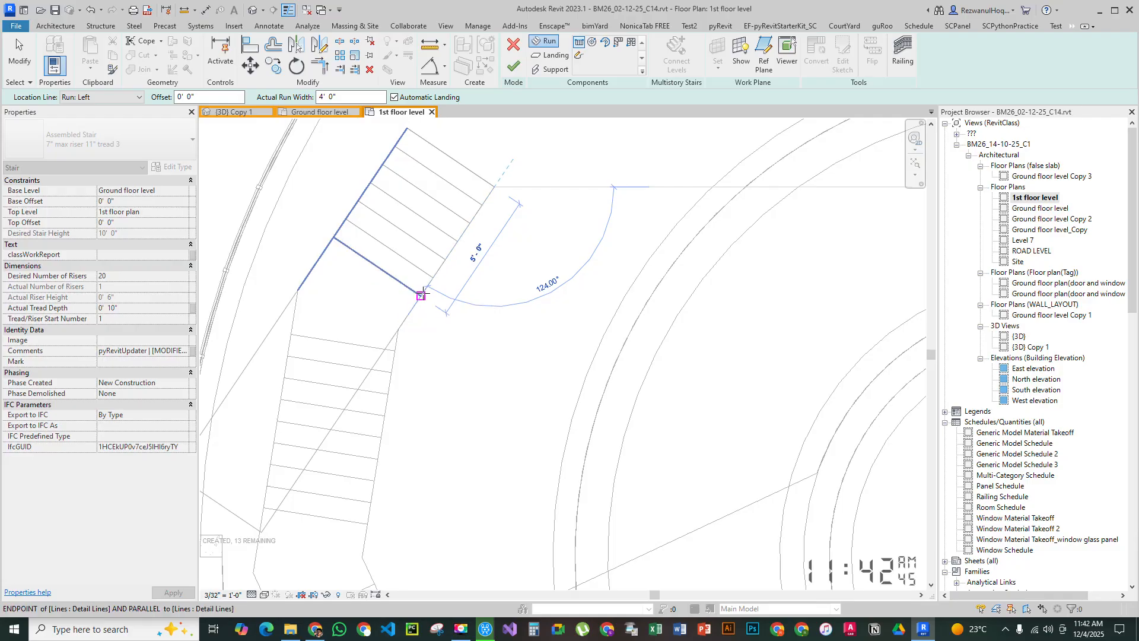
left_click(420, 295)
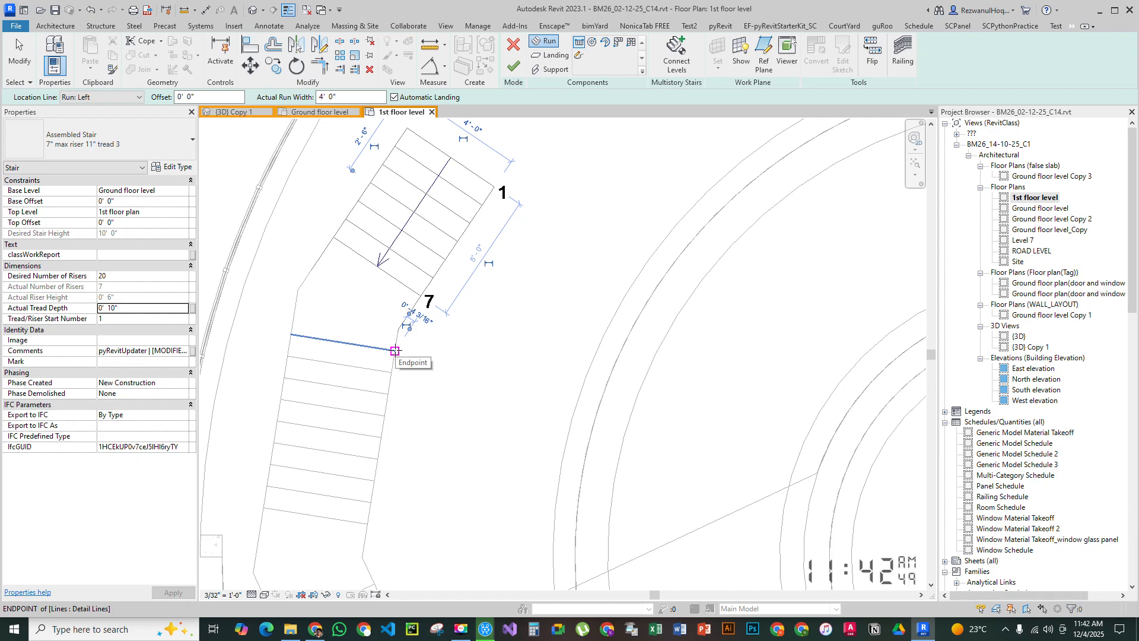
Draw the second run 6'-8" long along the middle flight's edge line, from its first to its last tread line
left_click(394, 351)
middle_click_drag(386, 451, 387, 323)
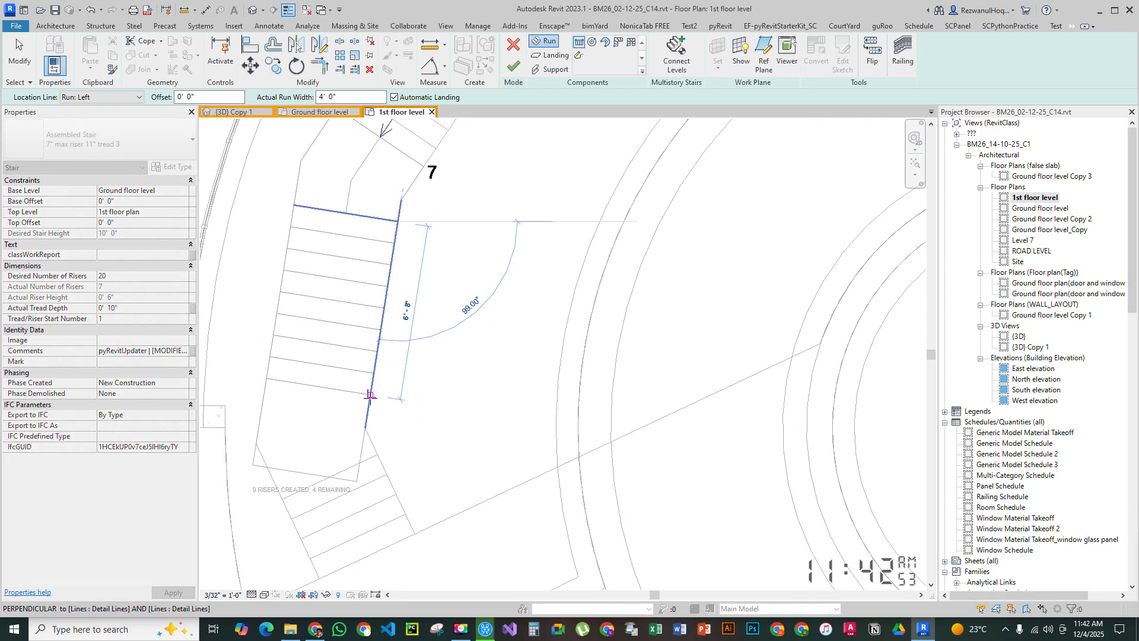
left_click(371, 395)
Draw the third run 2'-6" long along the lower flight's edge line and finish the stair
middle_click_drag(371, 395, 332, 270)
left_click(333, 328)
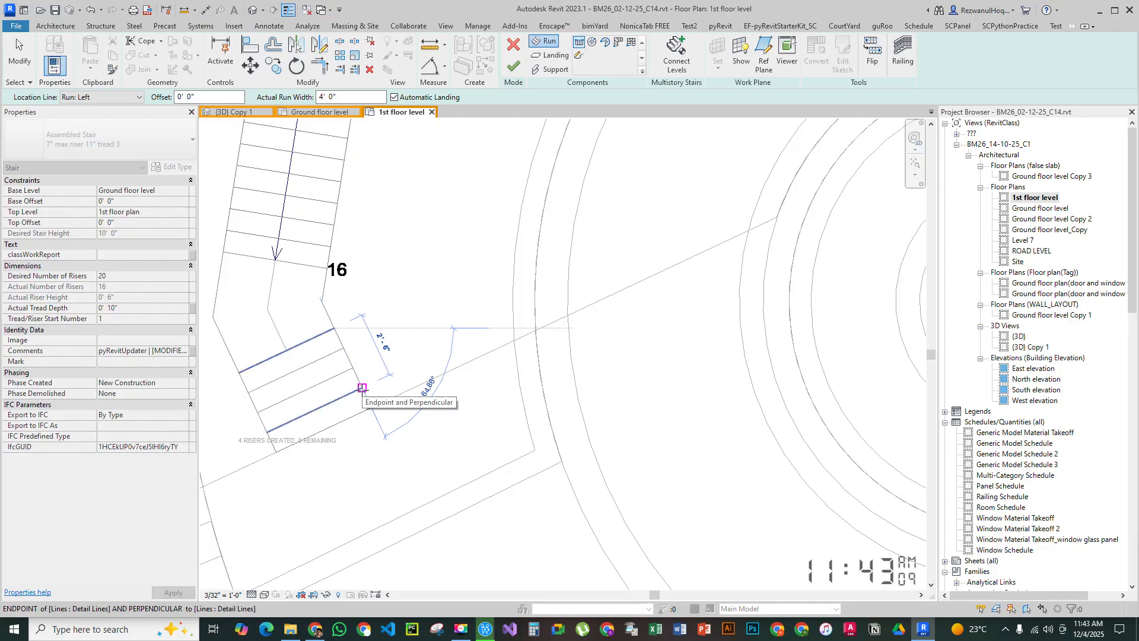
left_click(361, 389)
key("Escape")
scroll(418, 427, "down", 3)
middle_click_drag(387, 413, 364, 417)
scroll(361, 416, "up", 5)
scroll(360, 398, "down", 5)
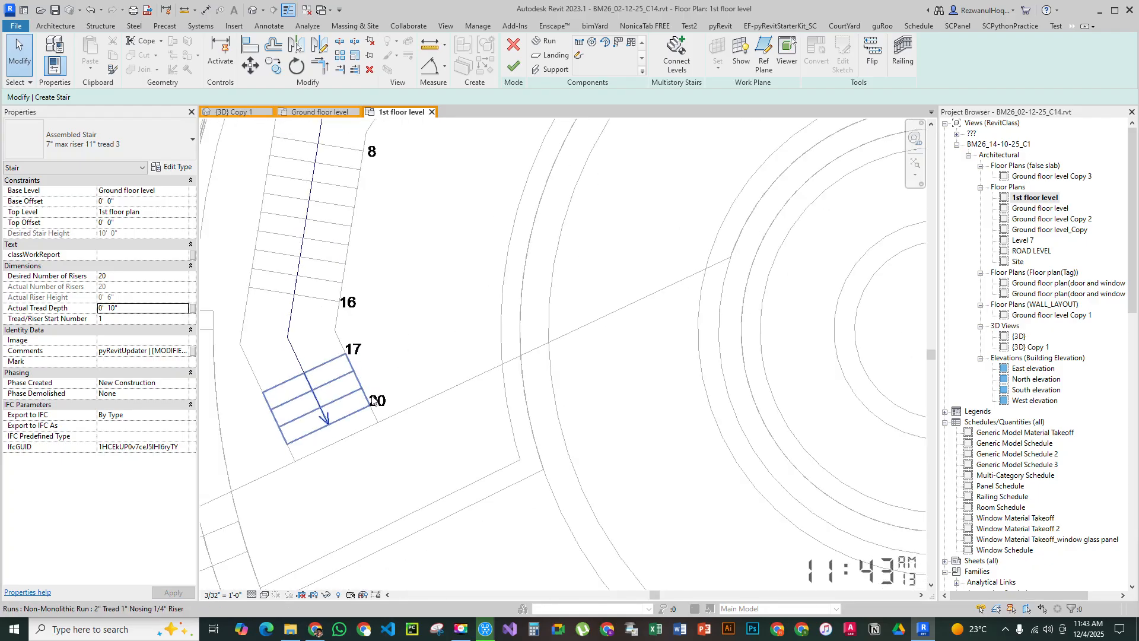
left_click(514, 68)
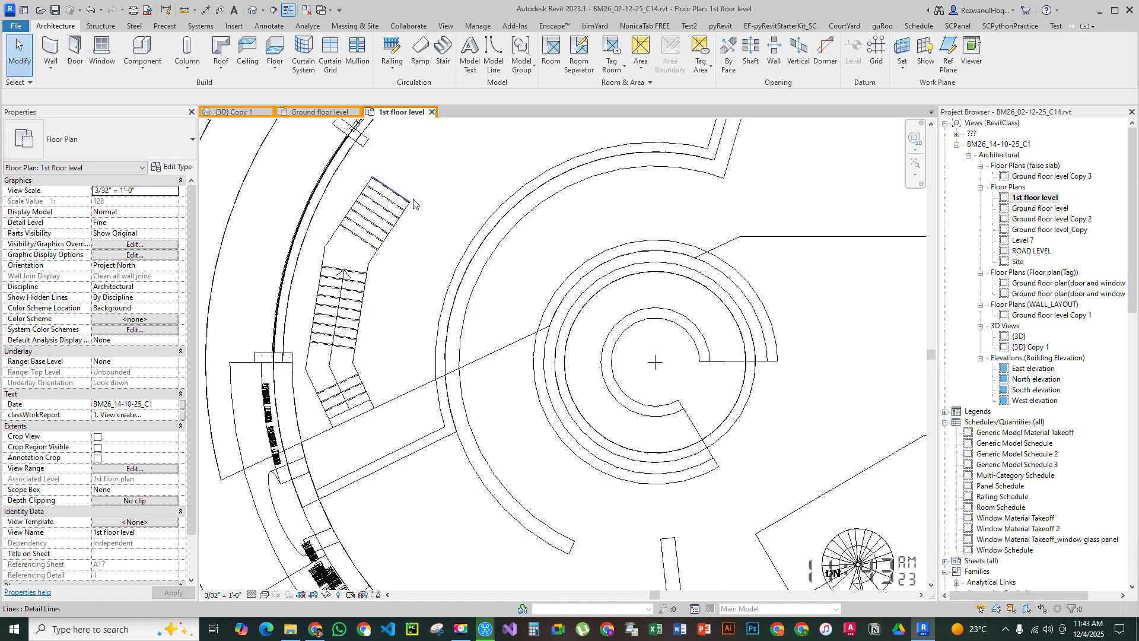
Isolate the new Assembled Stair in the 3D view with a selection box around it
scroll(413, 204, "up", 5)
left_click(392, 223)
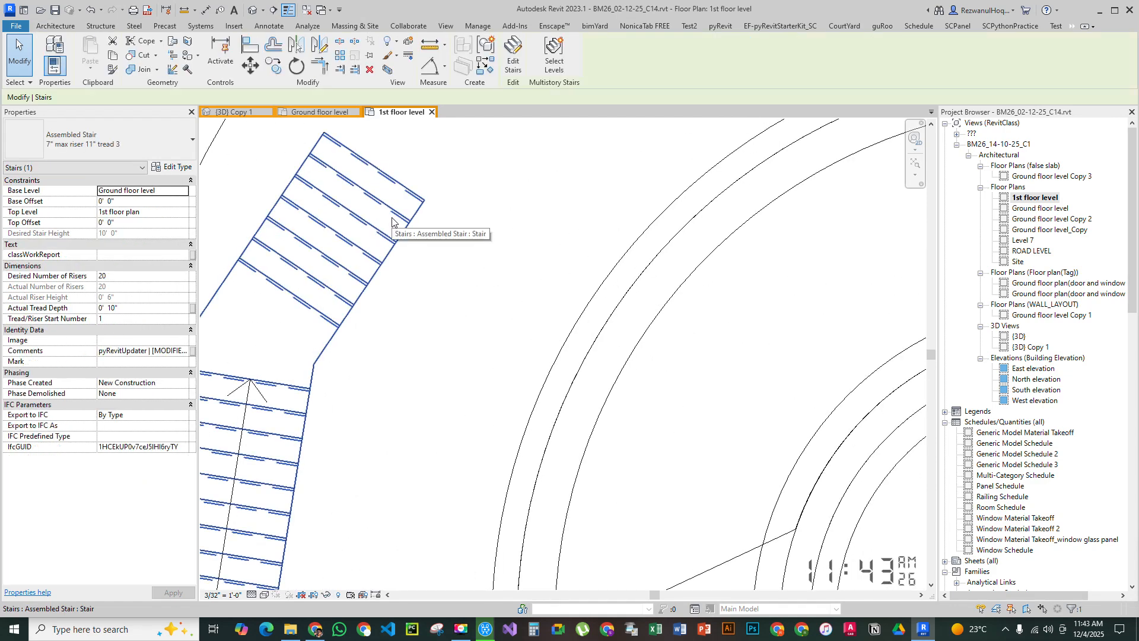
left_click(388, 70)
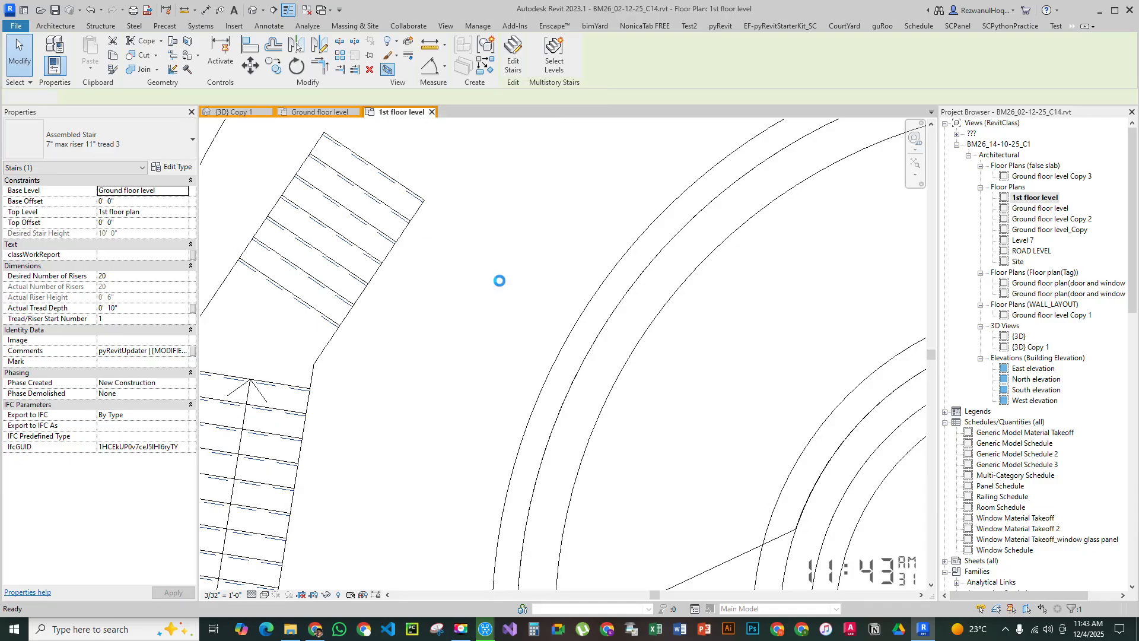
middle_click_drag(633, 305, 656, 297, "shift")
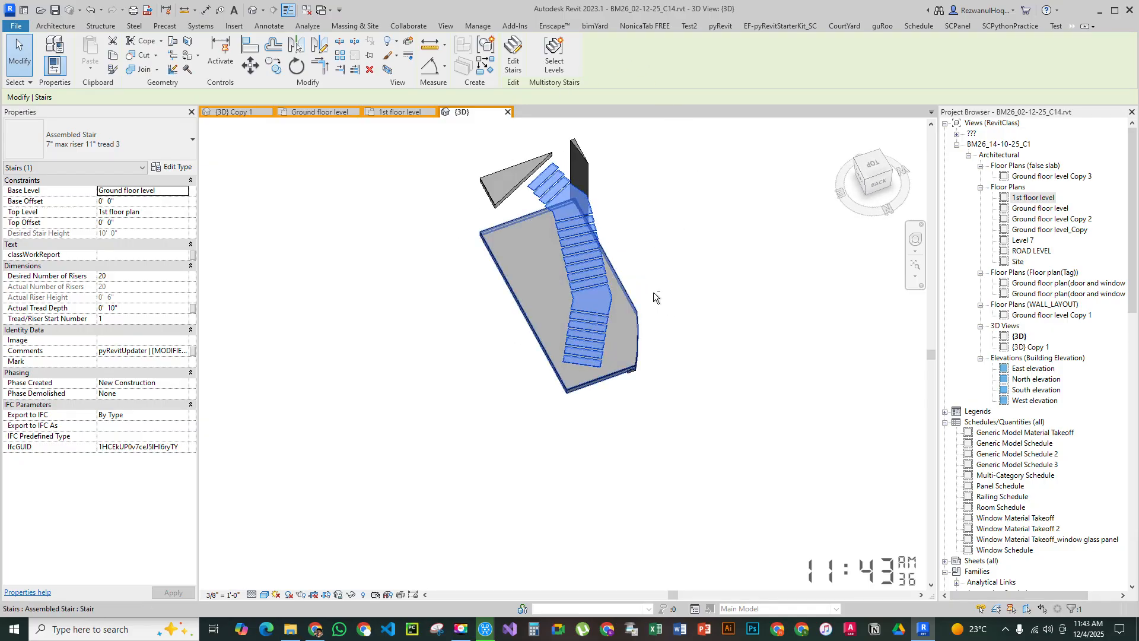
left_click(649, 393)
middle_click_drag(545, 410, 639, 277, "shift")
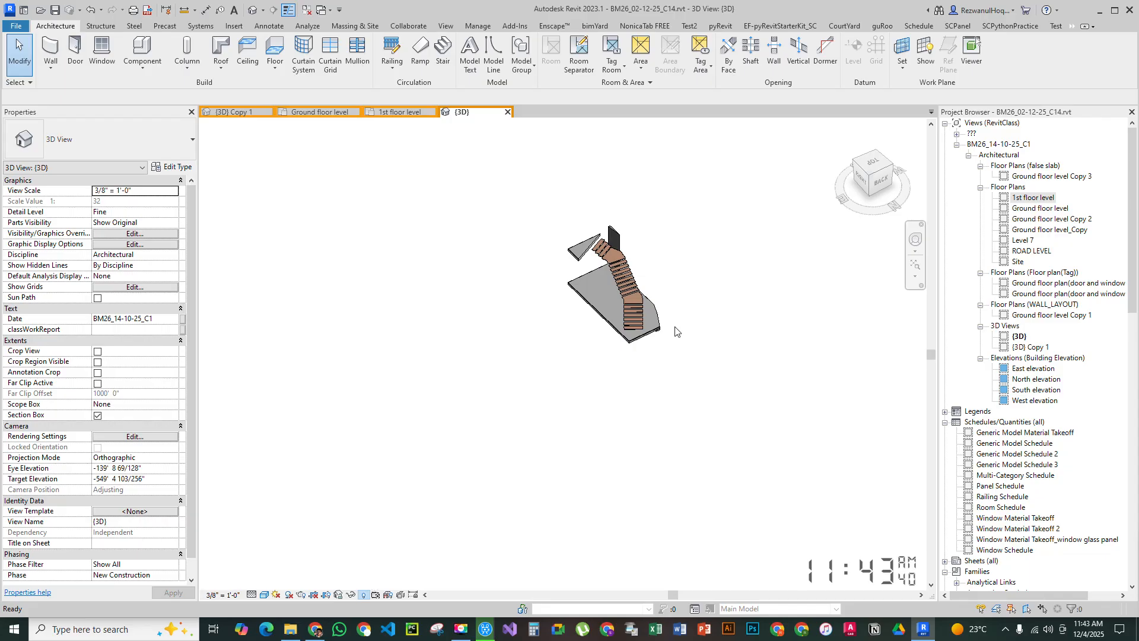
Reveal hidden elements in the 3D view and unhide the section box around the stair
left_click(364, 594)
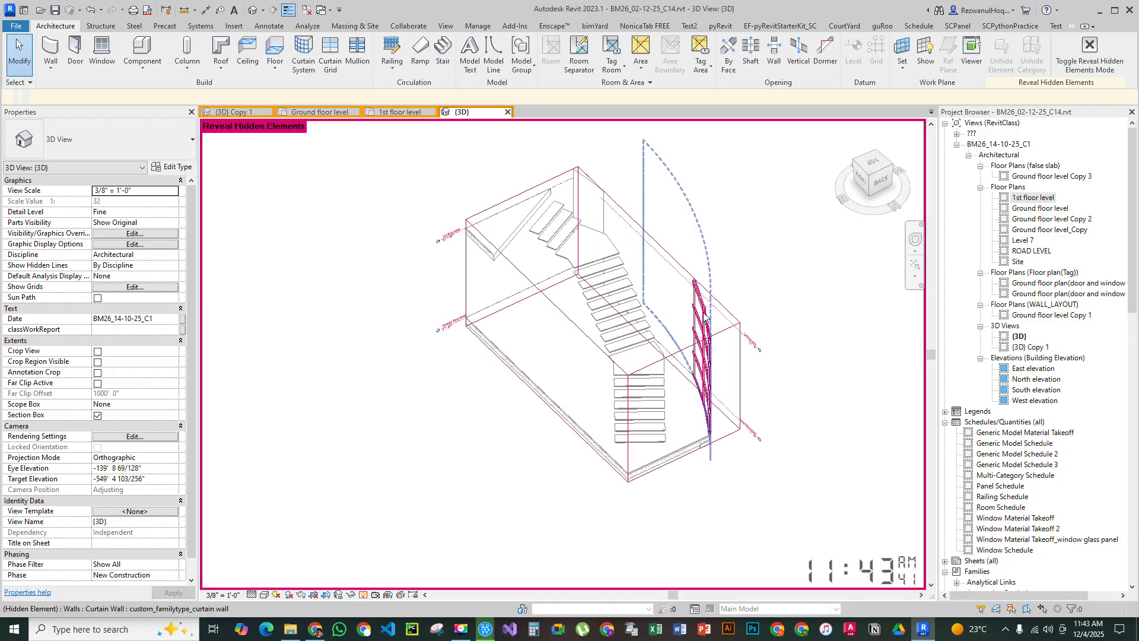
left_click(749, 353)
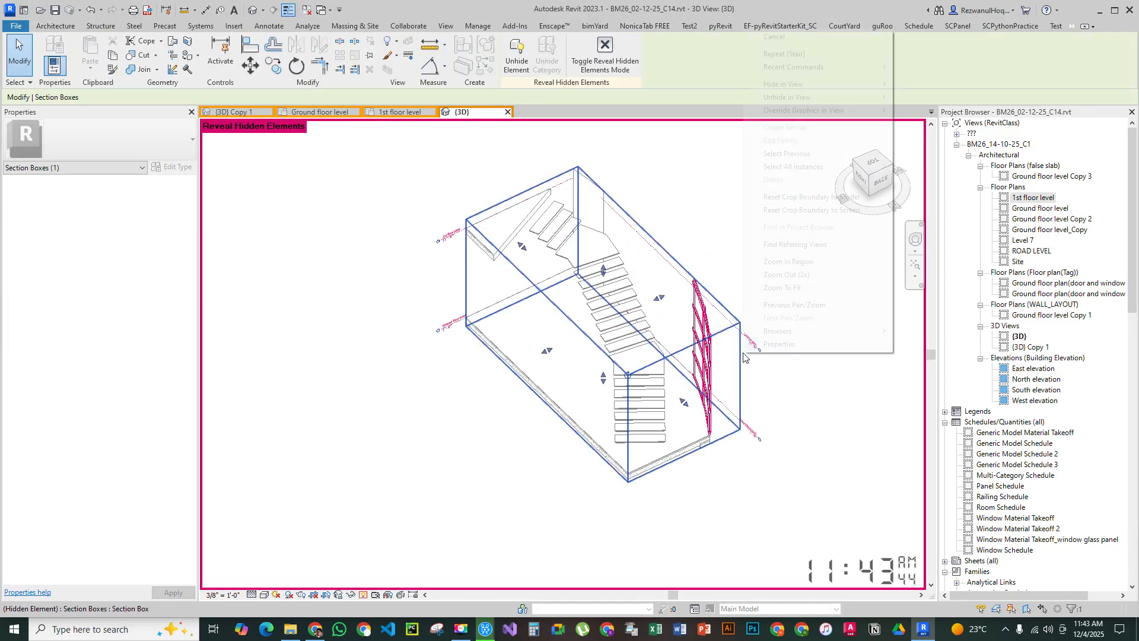
right_click(745, 356)
mouse_move(795, 96)
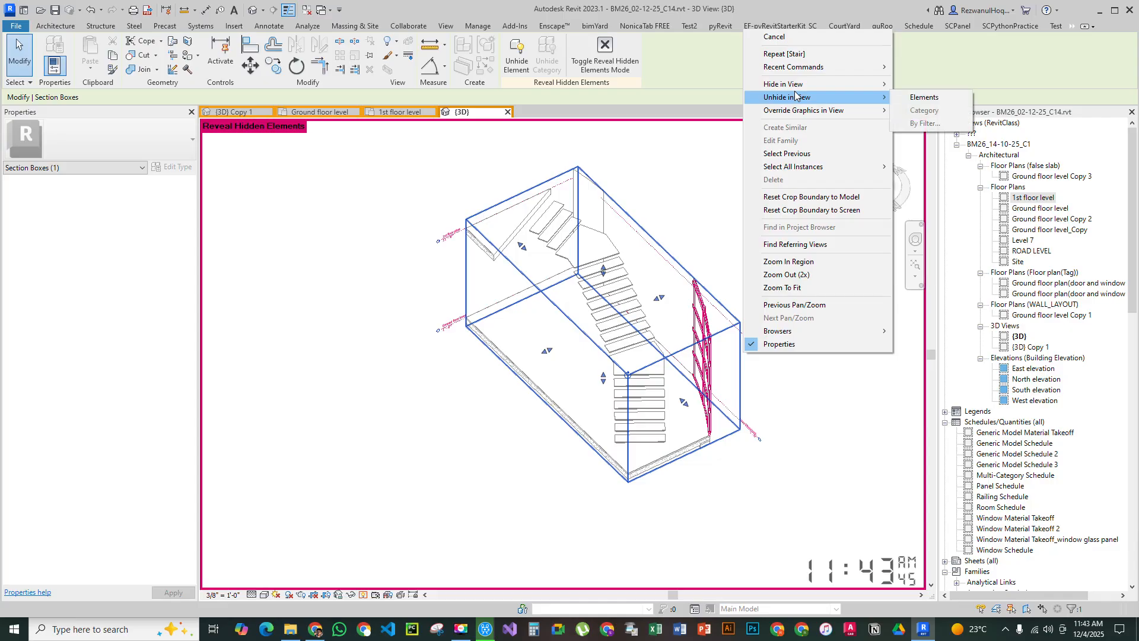
left_click(923, 98)
Enlarge the section box outward on three of its vertical sides around the stair and floor slabs
left_click(717, 332)
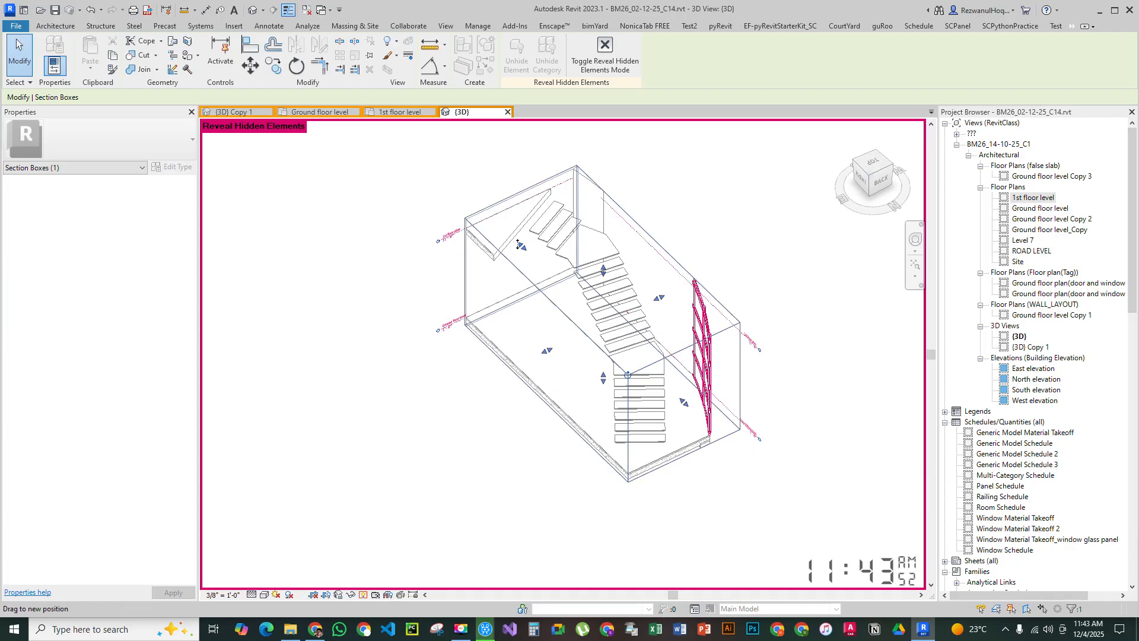
left_click_drag(518, 244, 506, 230)
left_click_drag(538, 344, 528, 349)
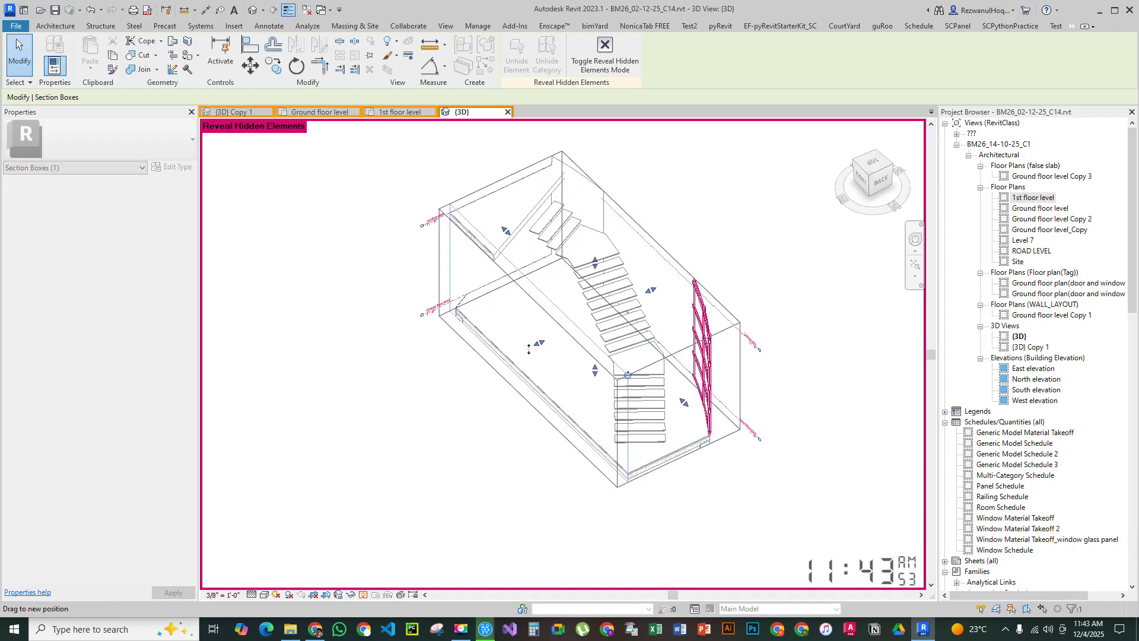
left_click_drag(680, 415, 694, 412)
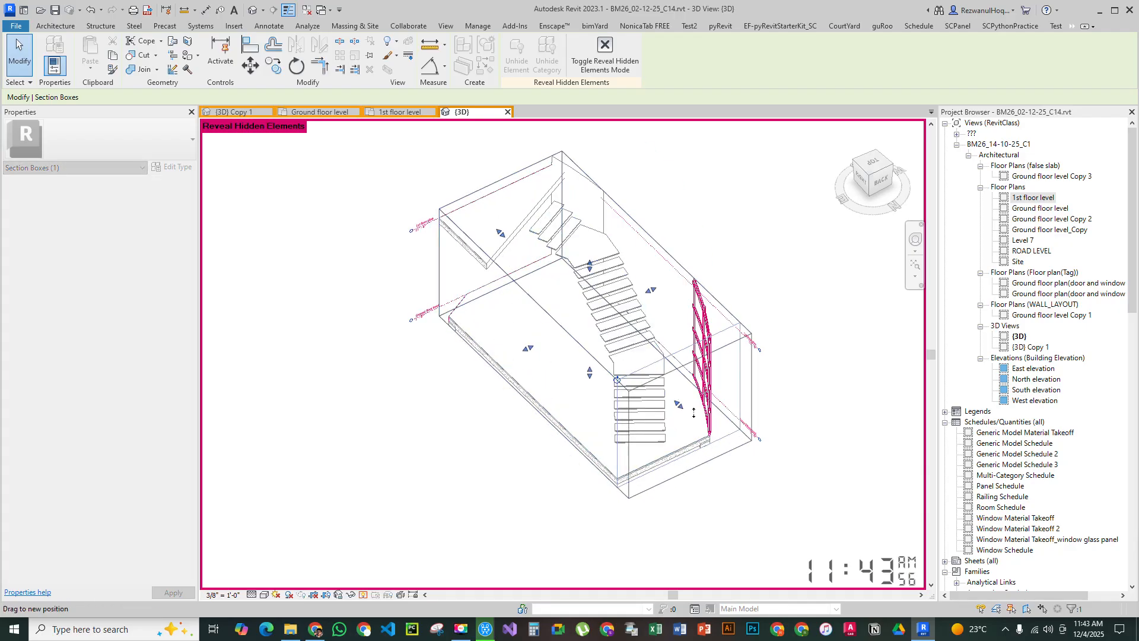
left_click(705, 509)
Examine in 3D how the stair's upper end meets the edge of the 1st floor slab
middle_click_drag(663, 257, 671, 214, "shift")
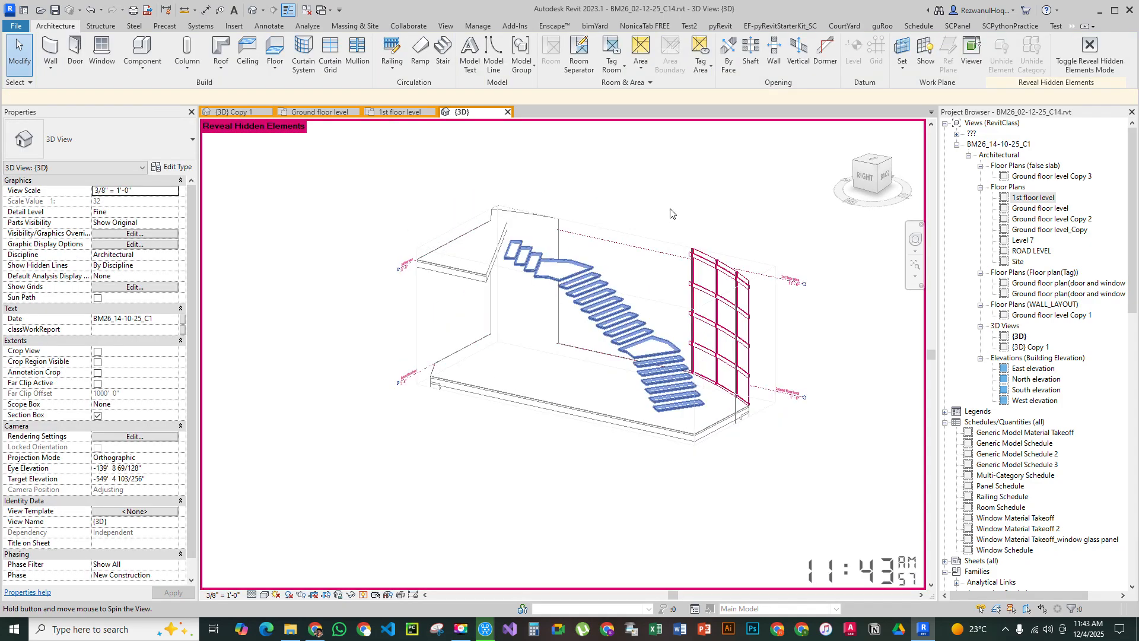
scroll(579, 352, "up", 3)
middle_click_drag(577, 353, 676, 564, "shift")
scroll(368, 163, "up", 3)
middle_click_drag(502, 269, 466, 312, "shift")
mouse_move(466, 311)
middle_mouse_down()
mouse_move(472, 414)
mouse_move(459, 546)
middle_mouse_up()
scroll(535, 339, "up", 1)
key("ctrl+2")
left_click_drag(620, 308, 607, 303)
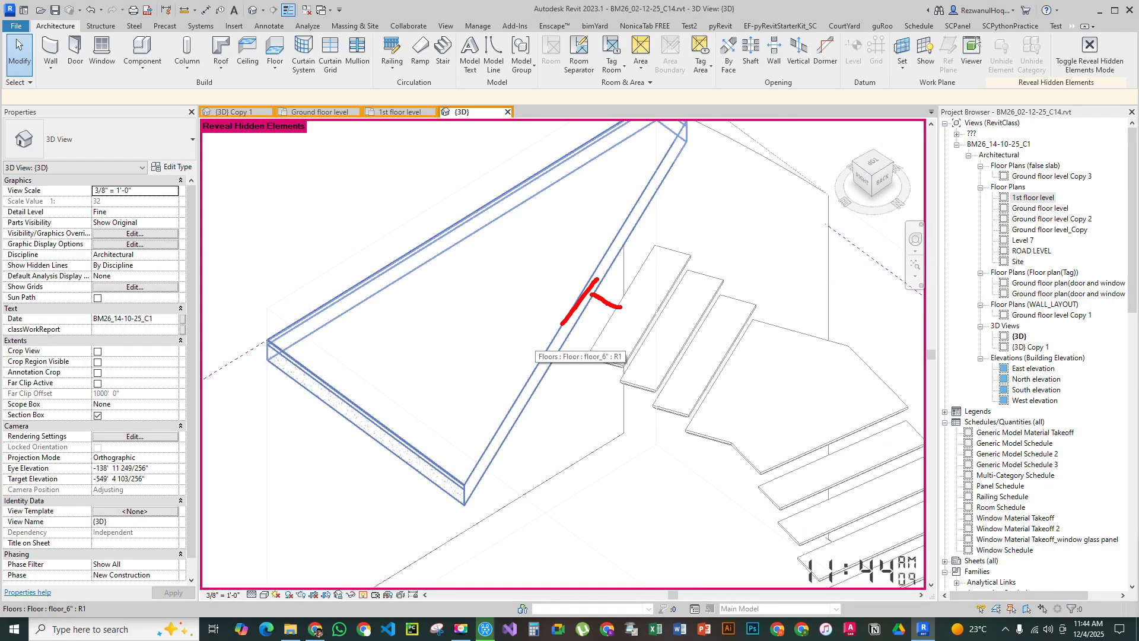
key("Escape")
In the ground floor plan, align the lower-drawn flight's end edge of the stair with the slanted floor edge line
left_click(320, 113)
scroll(522, 439, "up", 5)
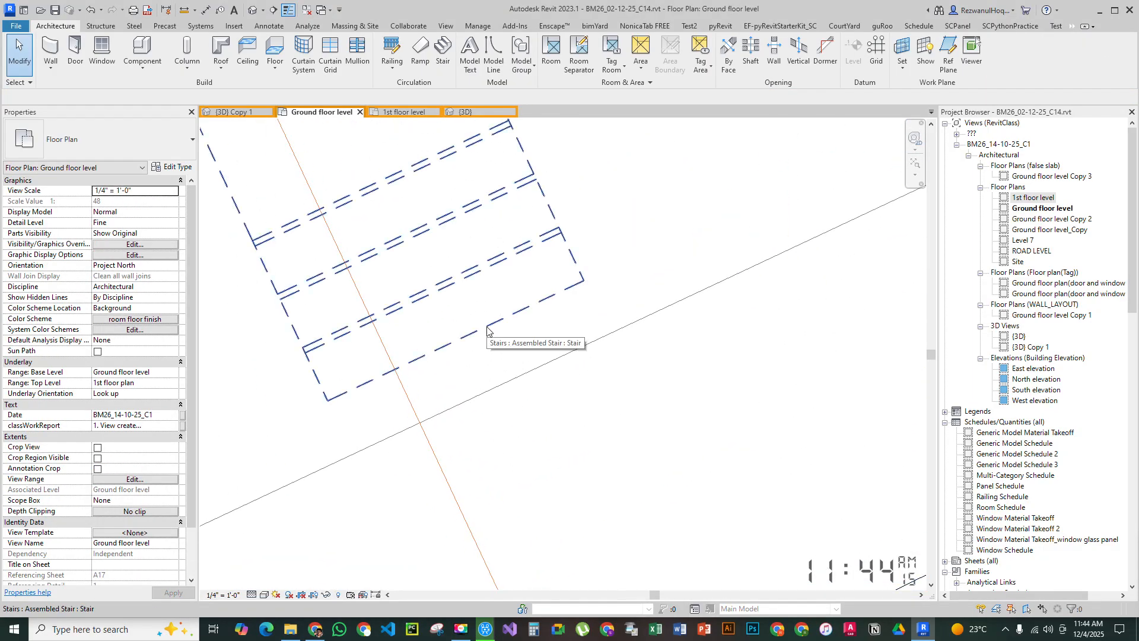
key("a")
key("l")
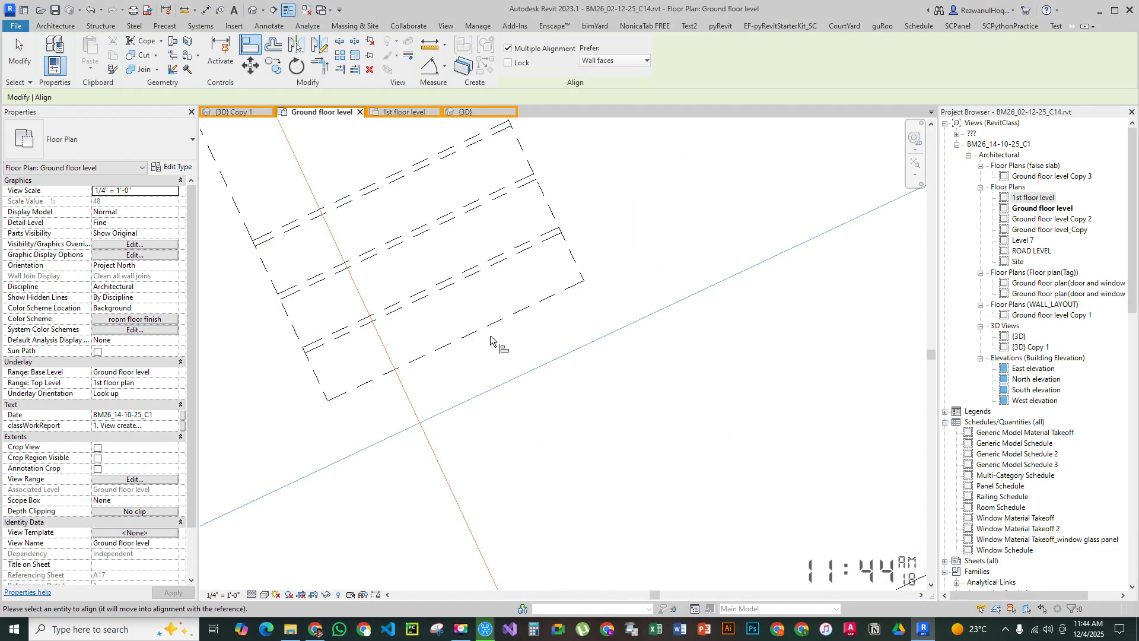
scroll(517, 438, "down", 3)
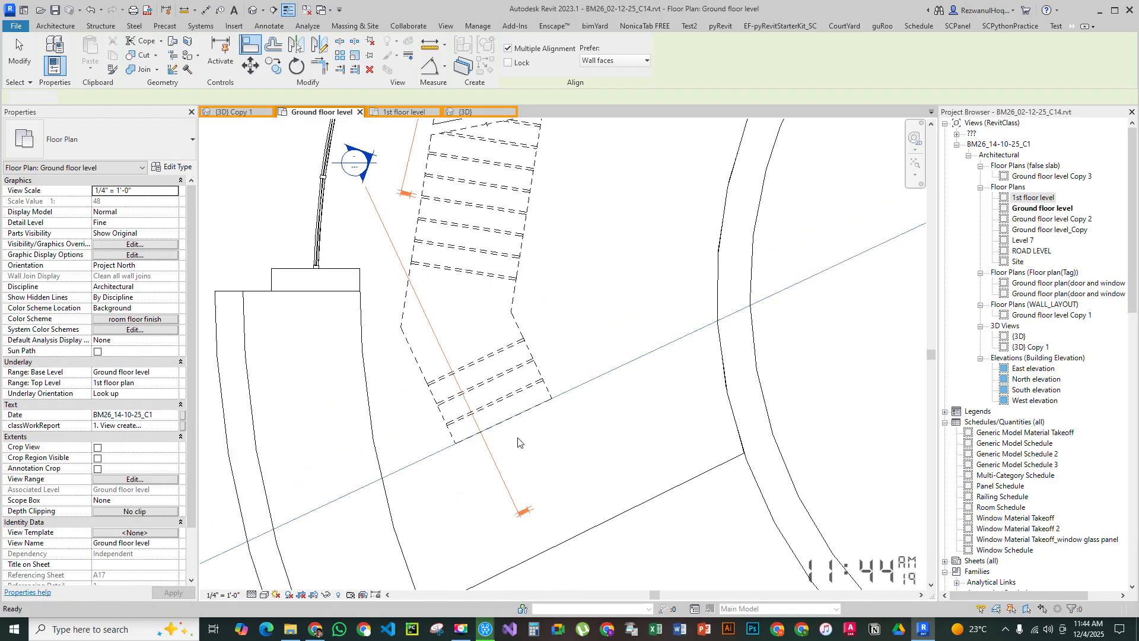
scroll(517, 442, "down", 2)
key("Escape")
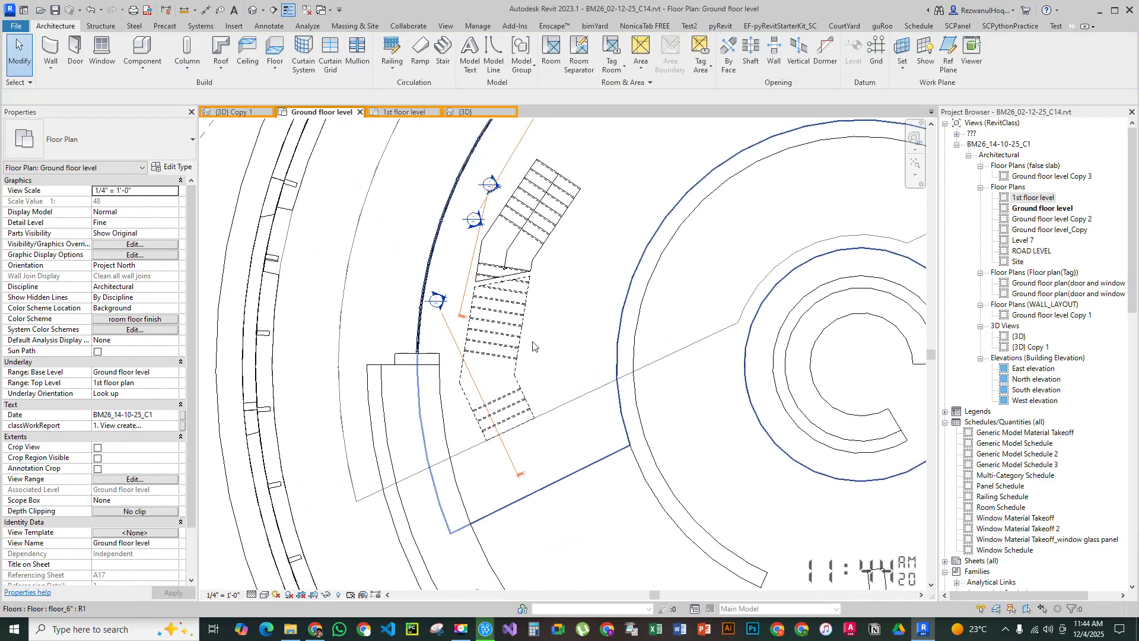
Compare the aligned stair with the original detail lines in the 1st floor plan and close that plan view
left_click(397, 113)
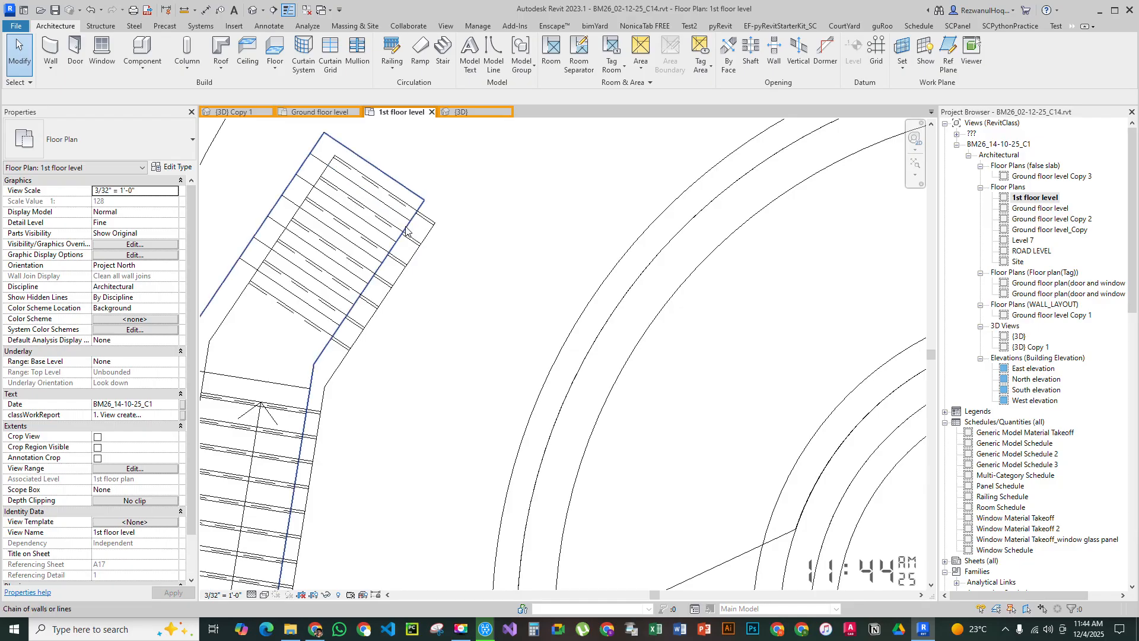
scroll(405, 231, "down", 3)
scroll(419, 237, "up", 2)
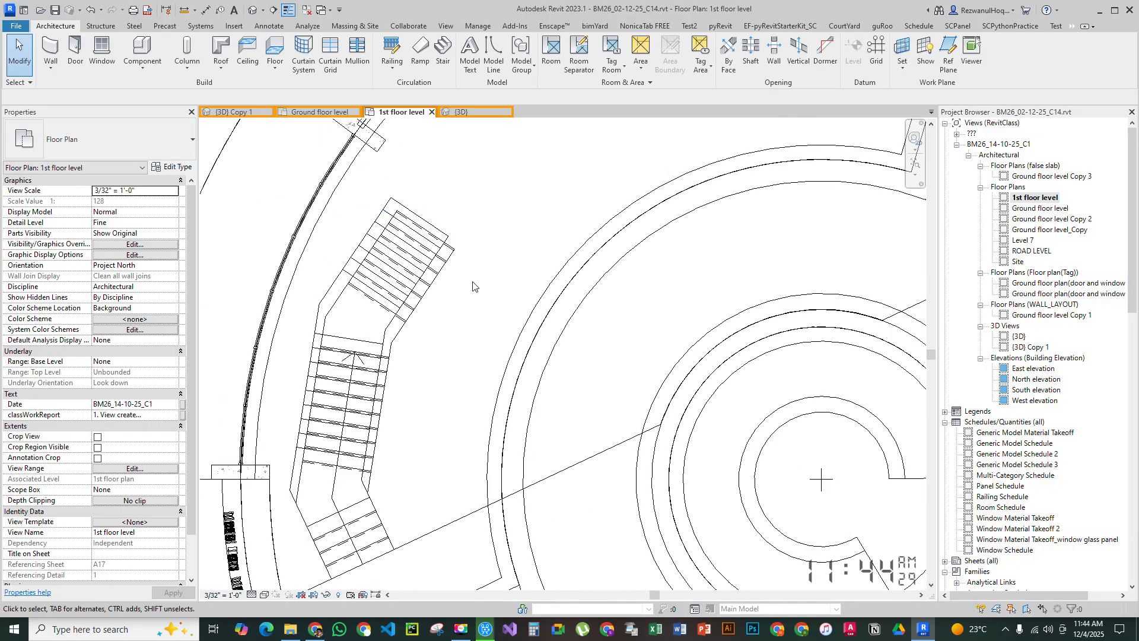
scroll(430, 237, "down", 3)
scroll(409, 279, "up", 3)
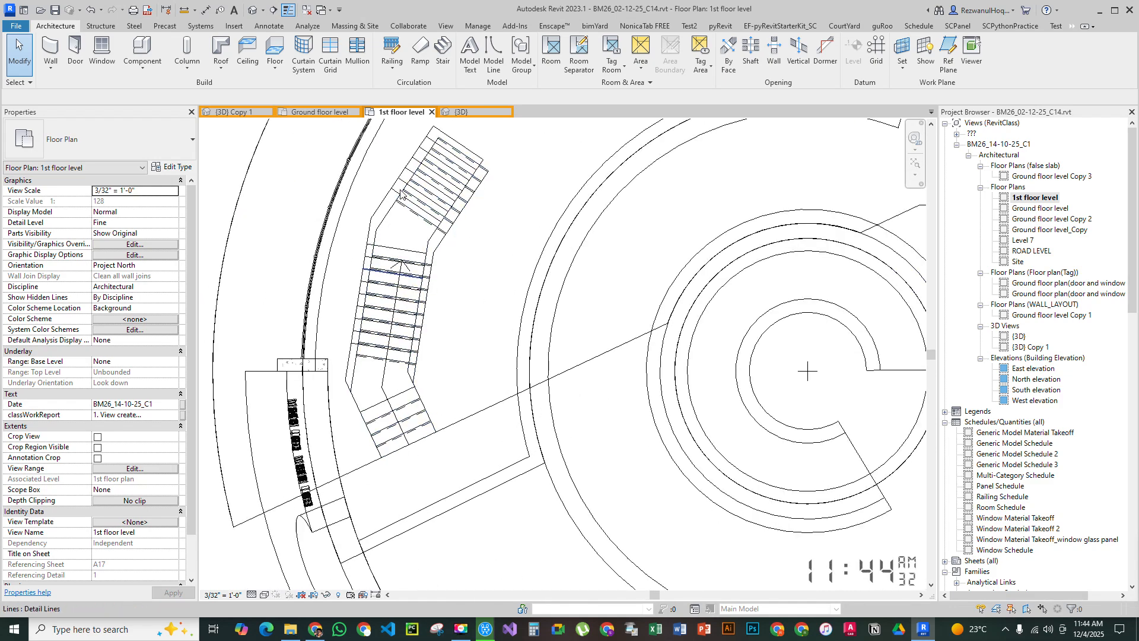
left_click(431, 112)
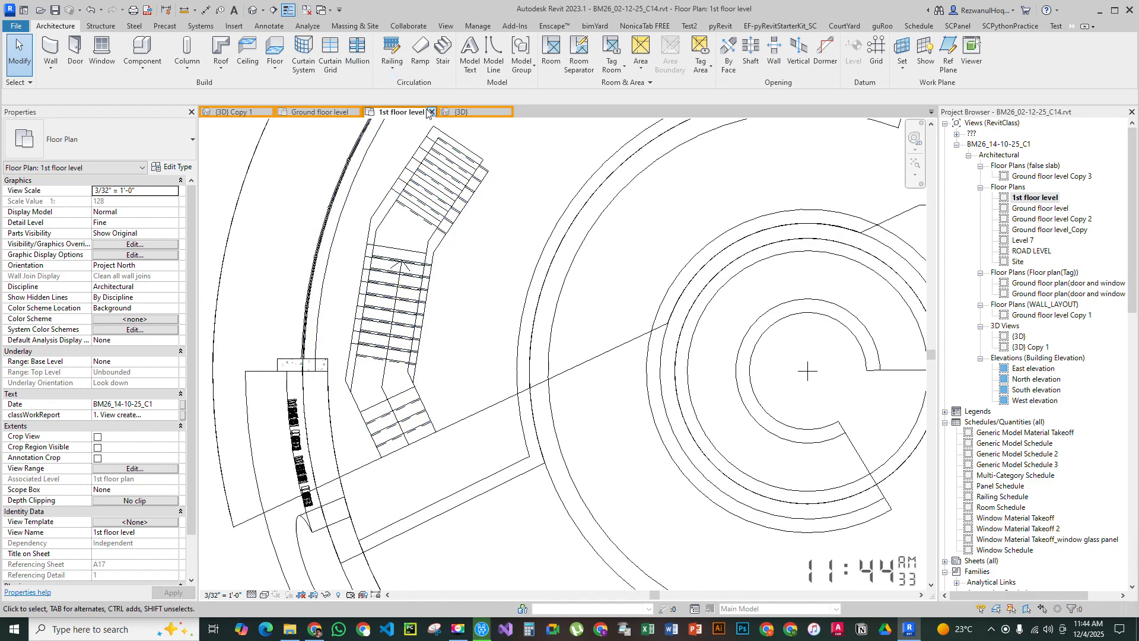
scroll(313, 360, "down", 2)
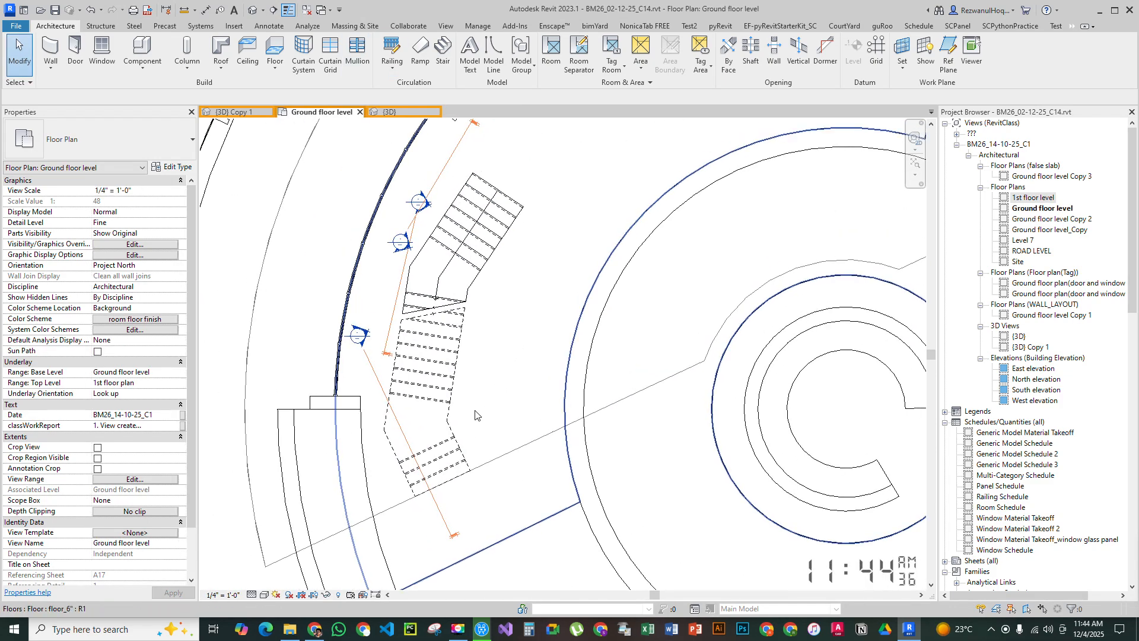
scroll(469, 279, "up", 3)
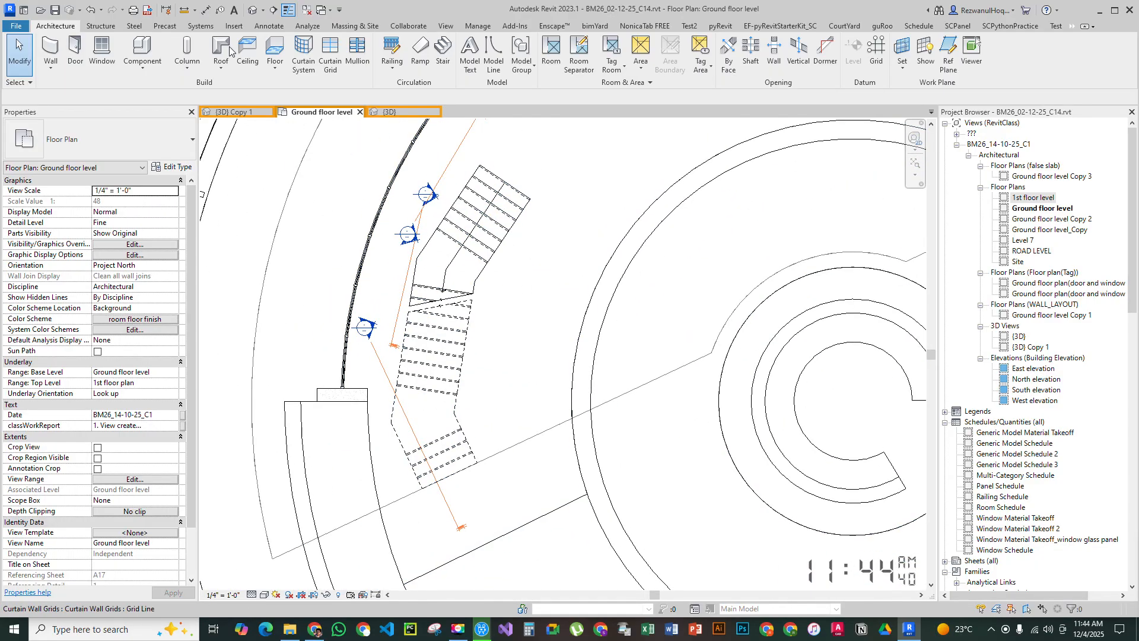
Inspect the aligned stair in 3D, checking its connection to the upper slab and its flights and landings
left_click(252, 10)
middle_click_drag(599, 425, 617, 309, "shift")
scroll(378, 327, "down", 3)
middle_click_drag(652, 519, 688, 578, "shift")
scroll(688, 562, "up", 3)
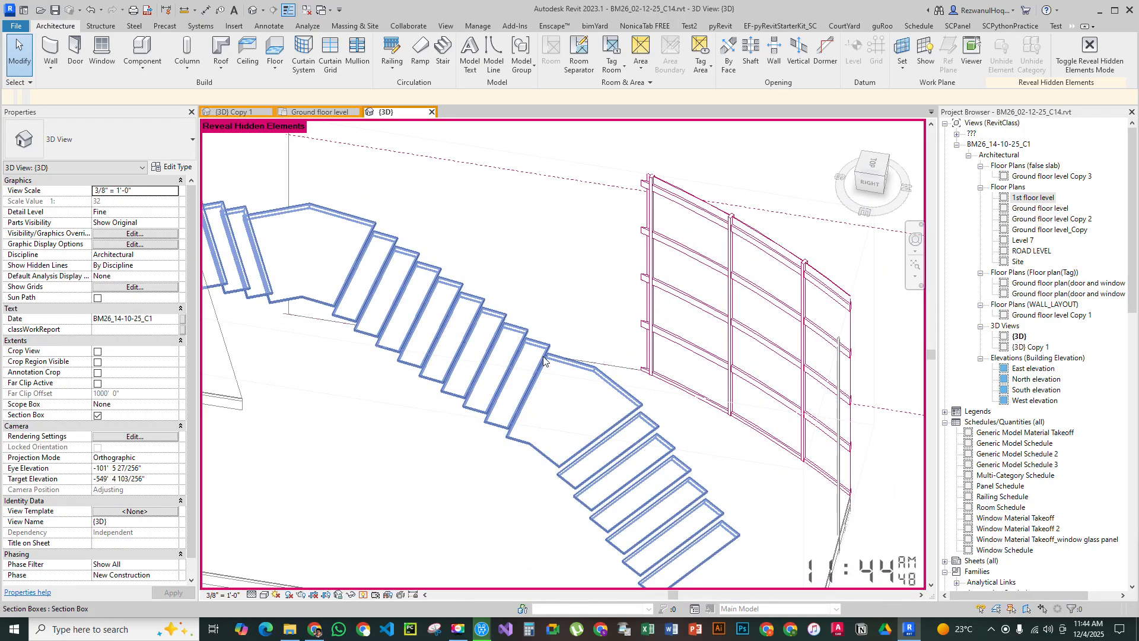
middle_click_drag(329, 273, 468, 294)
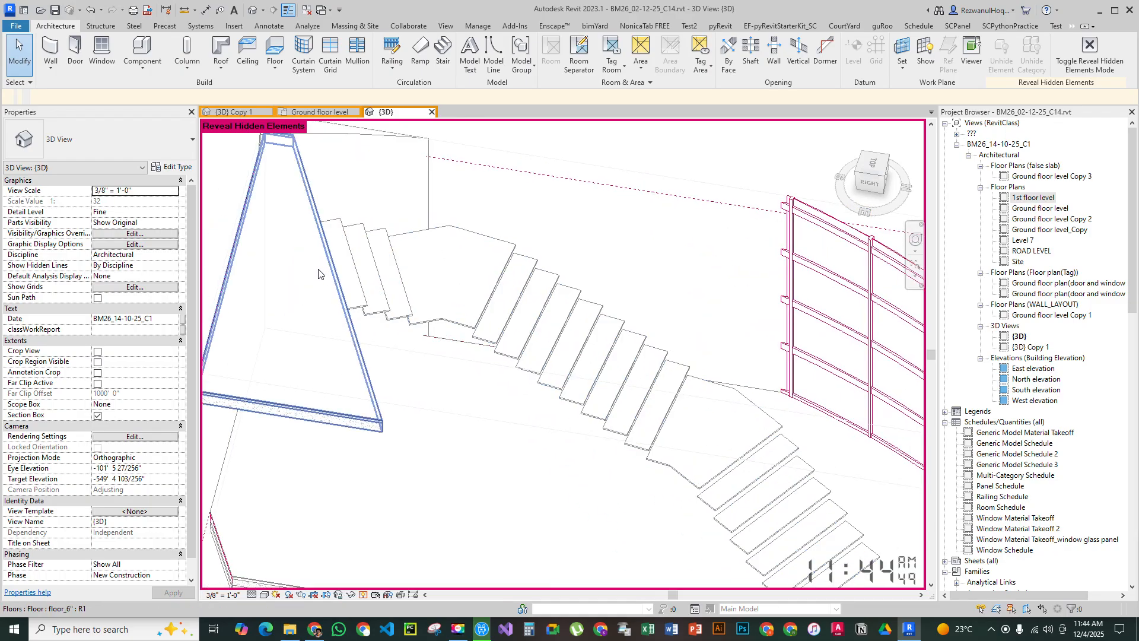
middle_click_drag(695, 461, 649, 387)
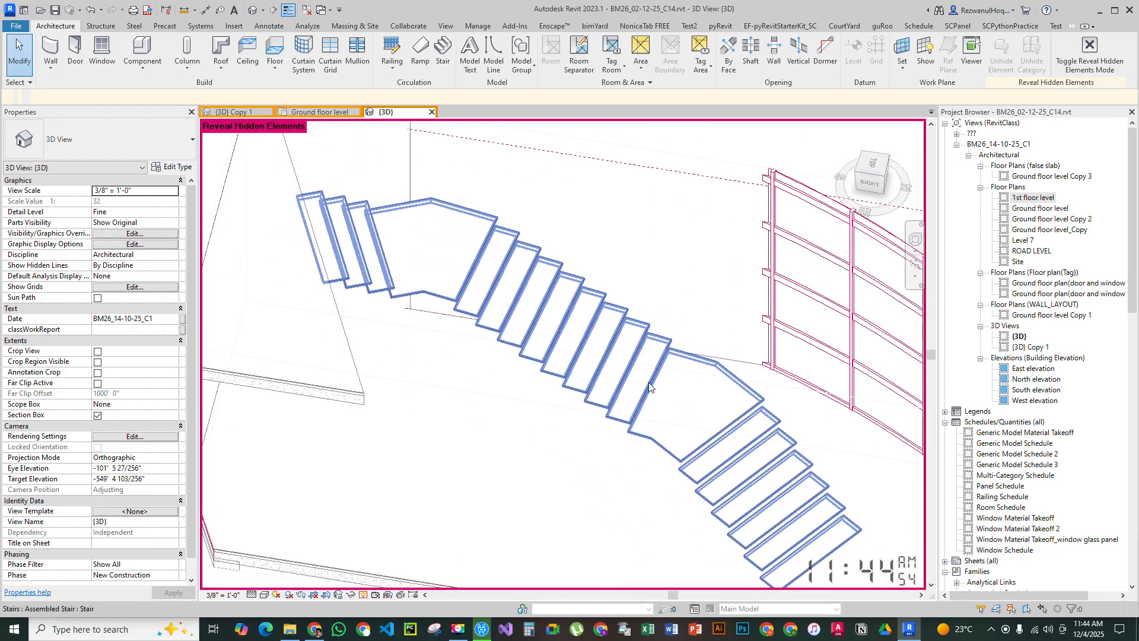
middle_click_drag(583, 407, 510, 480, "shift")
scroll(496, 472, "down", 3)
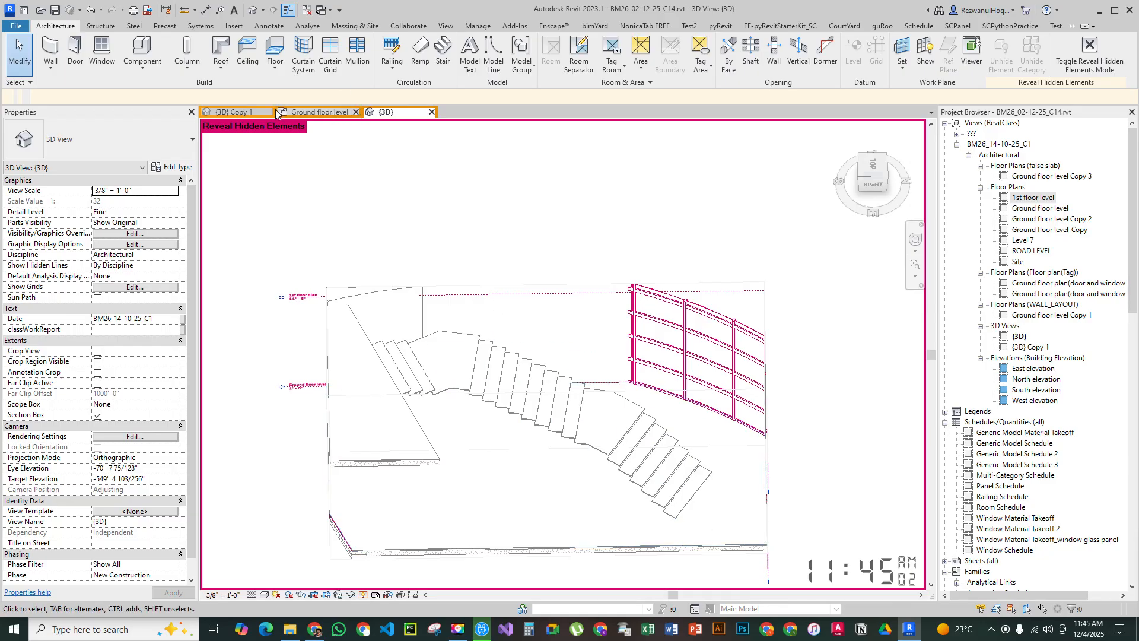
In the ground floor plan, delete the section beside the stair's uppermost flight, Section 13
left_click(237, 112)
left_click(319, 112)
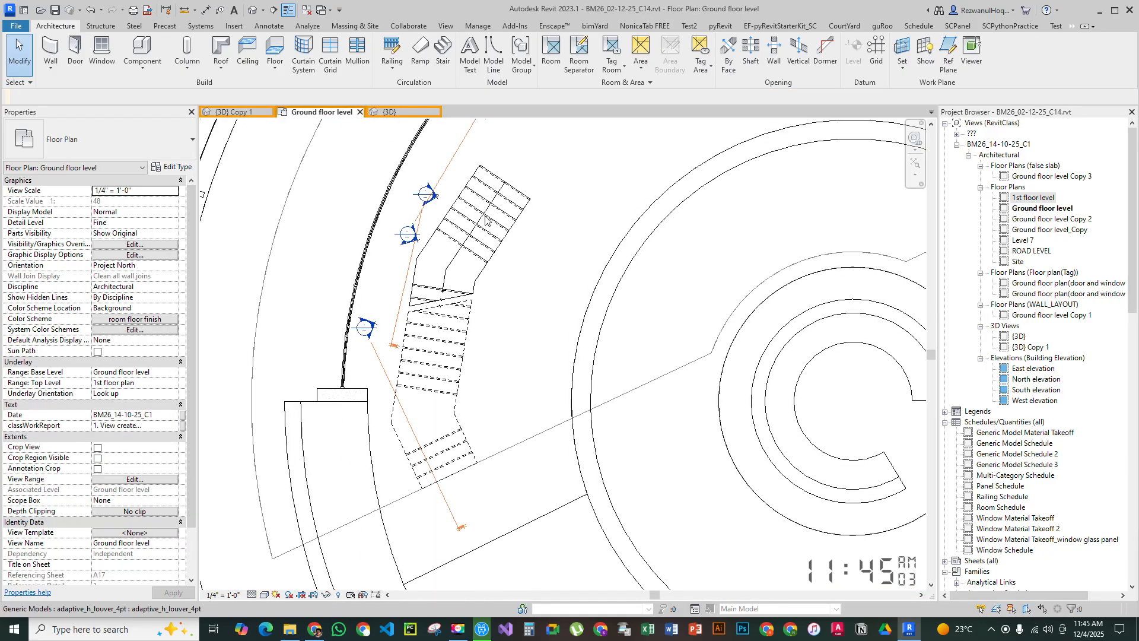
scroll(439, 368, "down", 1)
scroll(415, 409, "up", 2)
middle_click_drag(472, 356, 402, 493)
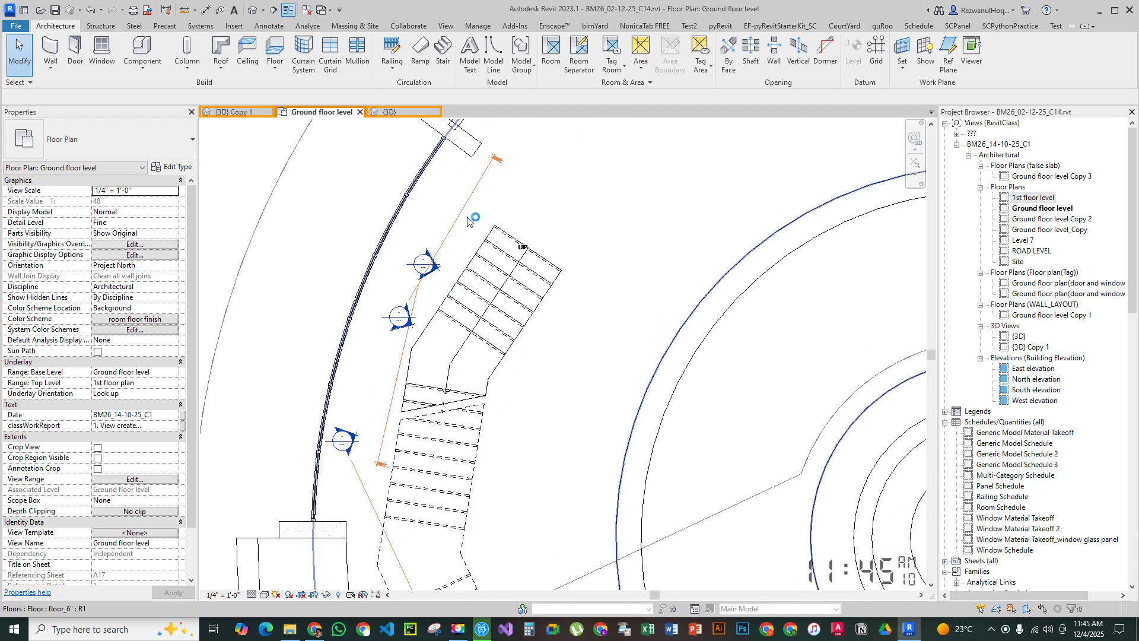
left_click(462, 216)
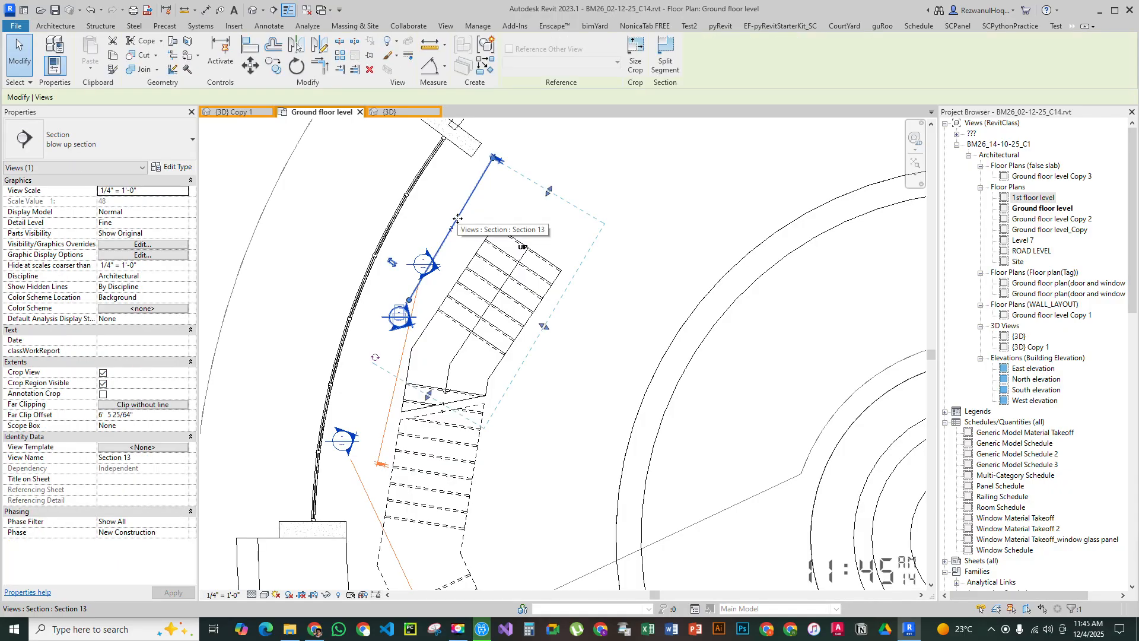
key("Escape")
left_click(456, 222)
key("Delete")
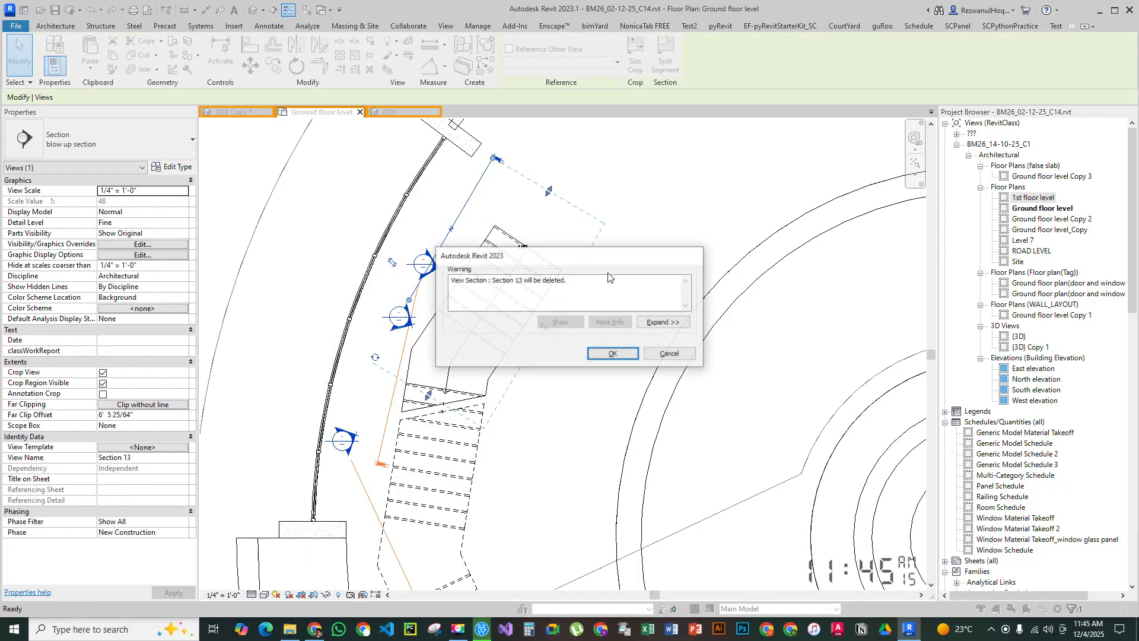
left_click(613, 354)
Delete the two remaining sections beside the stair, Section 12 and Section 11
left_click(414, 316)
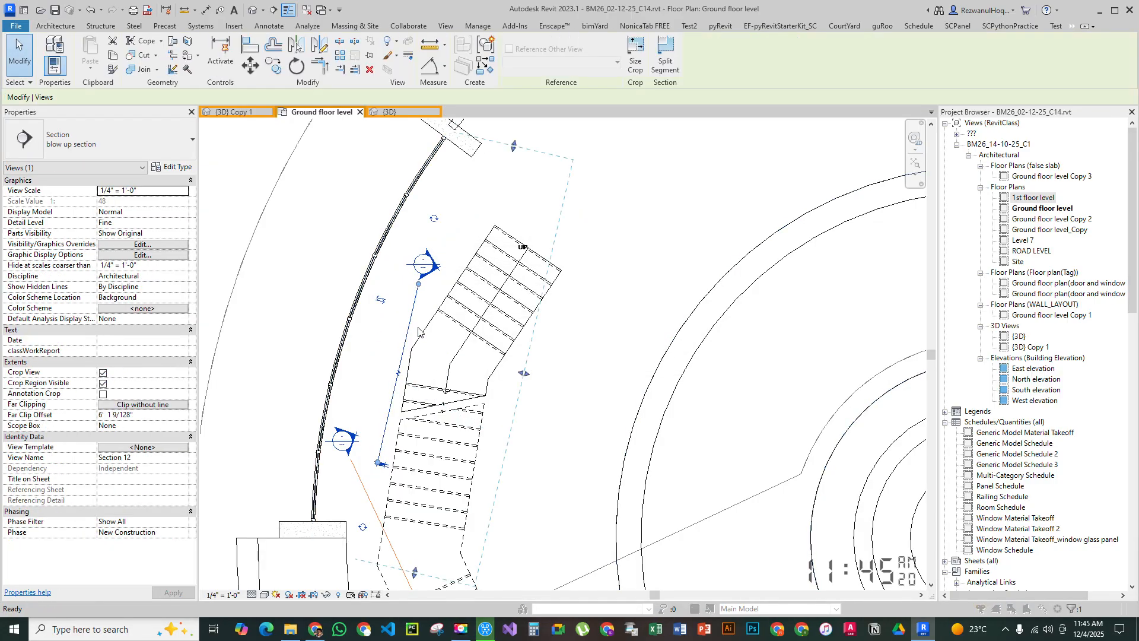
key("Delete")
left_click(617, 363)
left_click(365, 489)
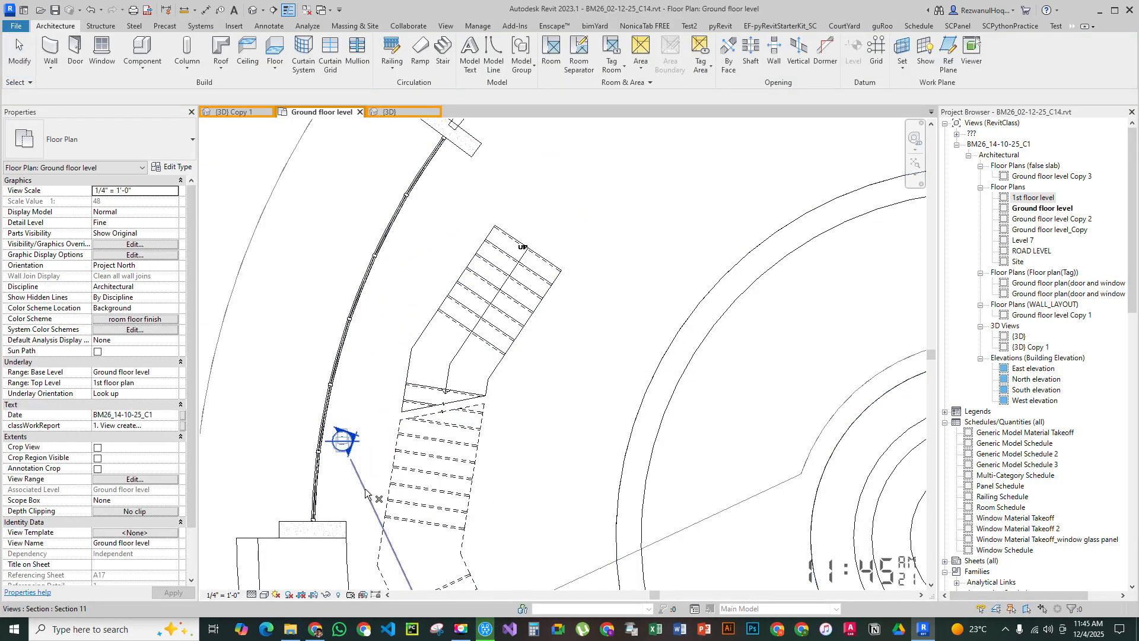
key("Delete")
left_click(613, 353)
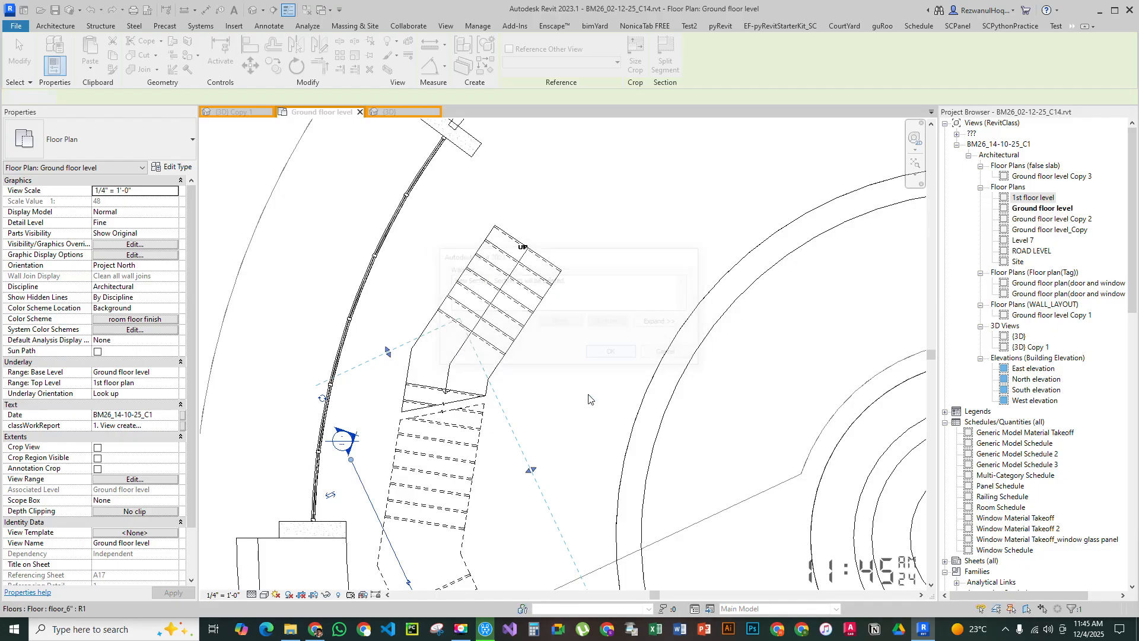
scroll(563, 386, "down", 5)
scroll(537, 376, "down", 3)
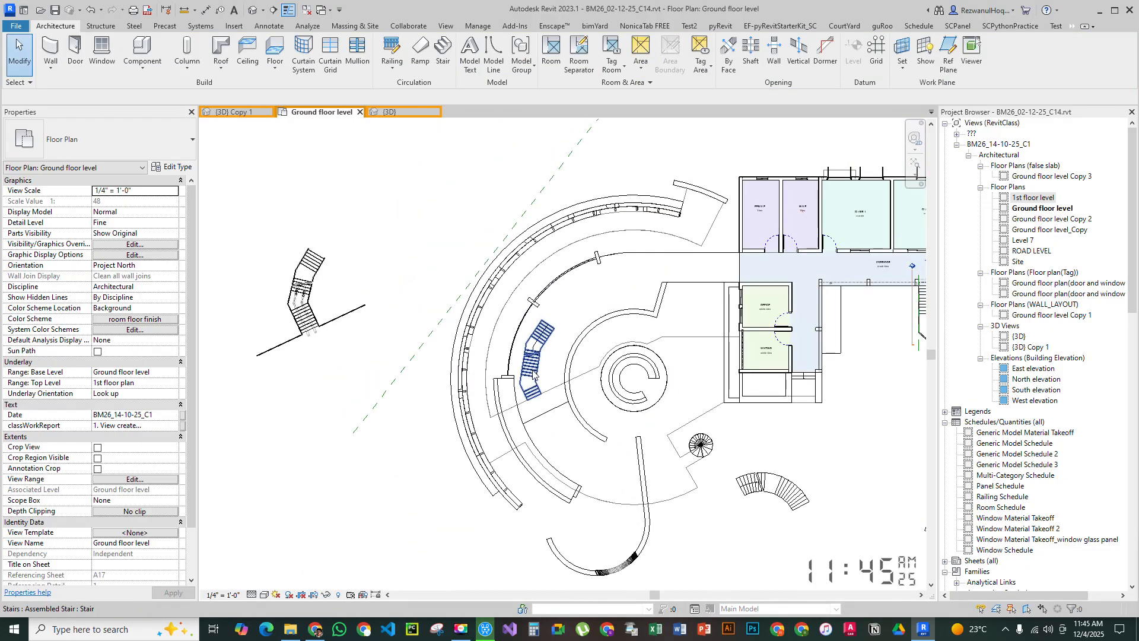
scroll(460, 360, "up", 7)
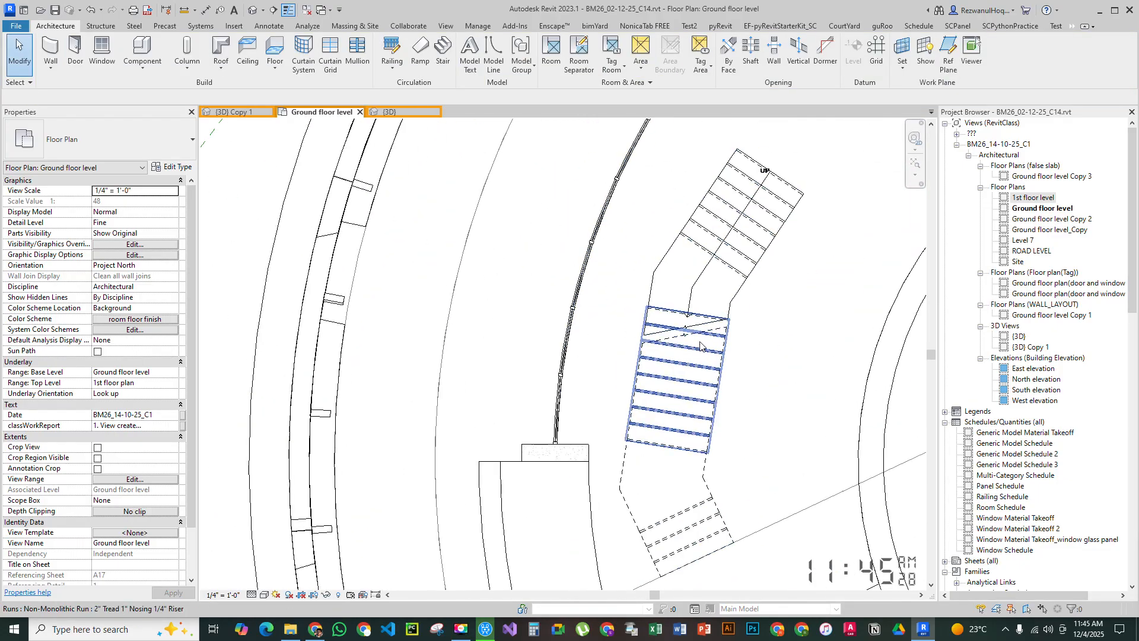
Examine the support beams beneath the neighbouring angled stair's flights and landing in the ground floor plan
scroll(702, 337, "down", 4)
scroll(700, 342, "up", 2)
middle_click_drag(394, 391, 470, 405)
scroll(574, 389, "down", 3)
middle_click_drag(407, 384, 601, 421)
scroll(510, 331, "up", 5)
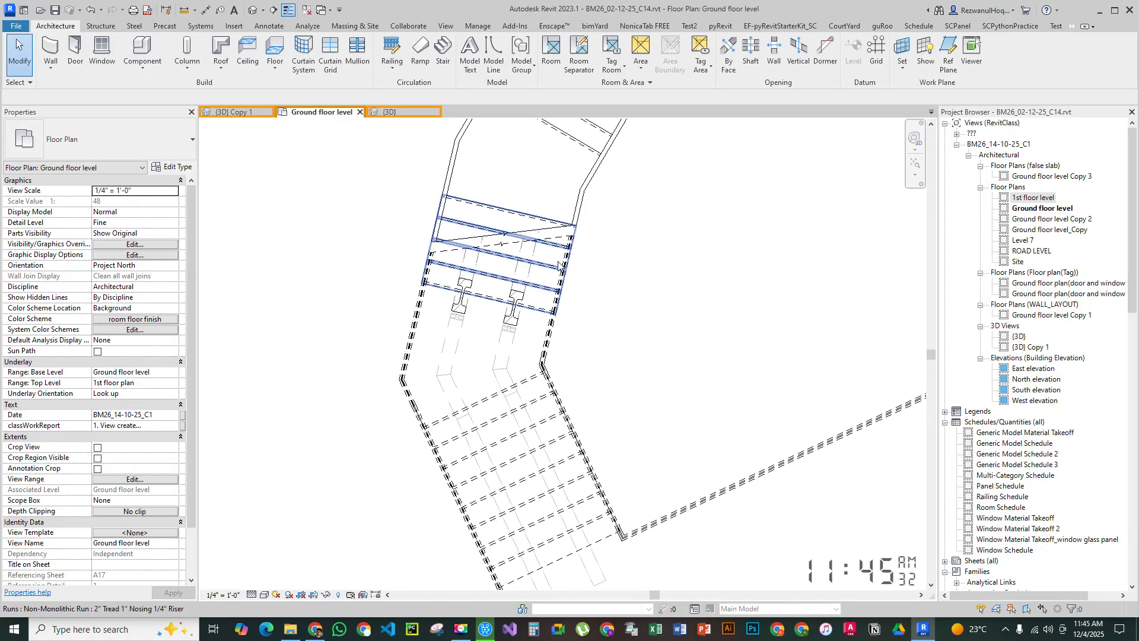
scroll(459, 296, "down", 3)
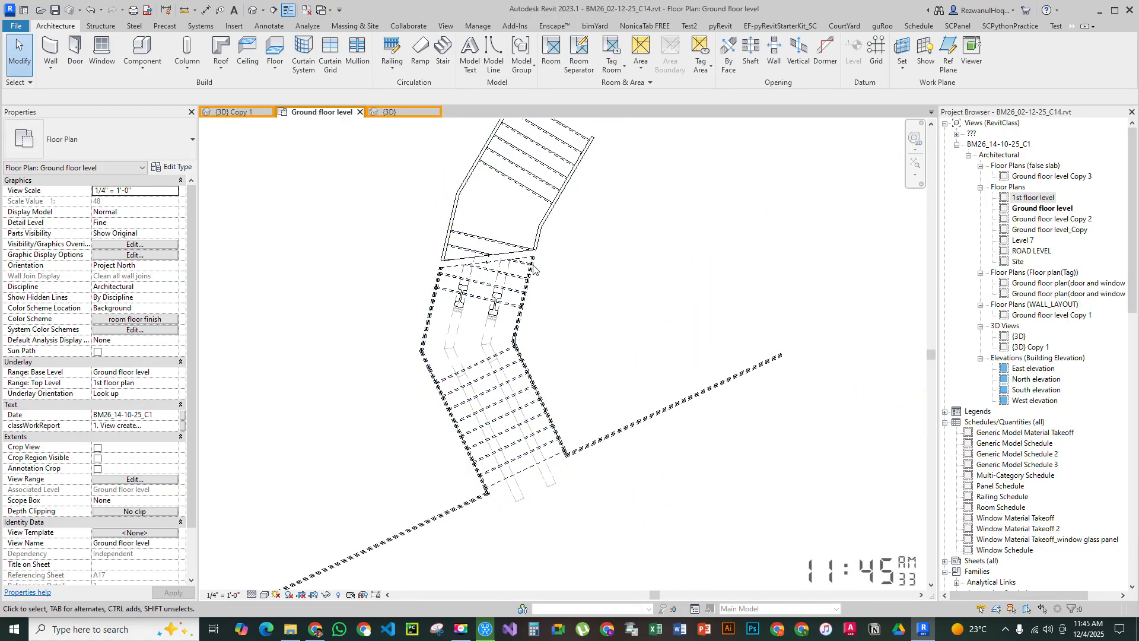
scroll(416, 309, "down", 3)
Examine the new stair's edges and bends to plan where two beam lines should run beneath its flights and landings
middle_click_drag(554, 366, 88, 326)
middle_click_drag(680, 442, 603, 267)
scroll(414, 336, "up", 6)
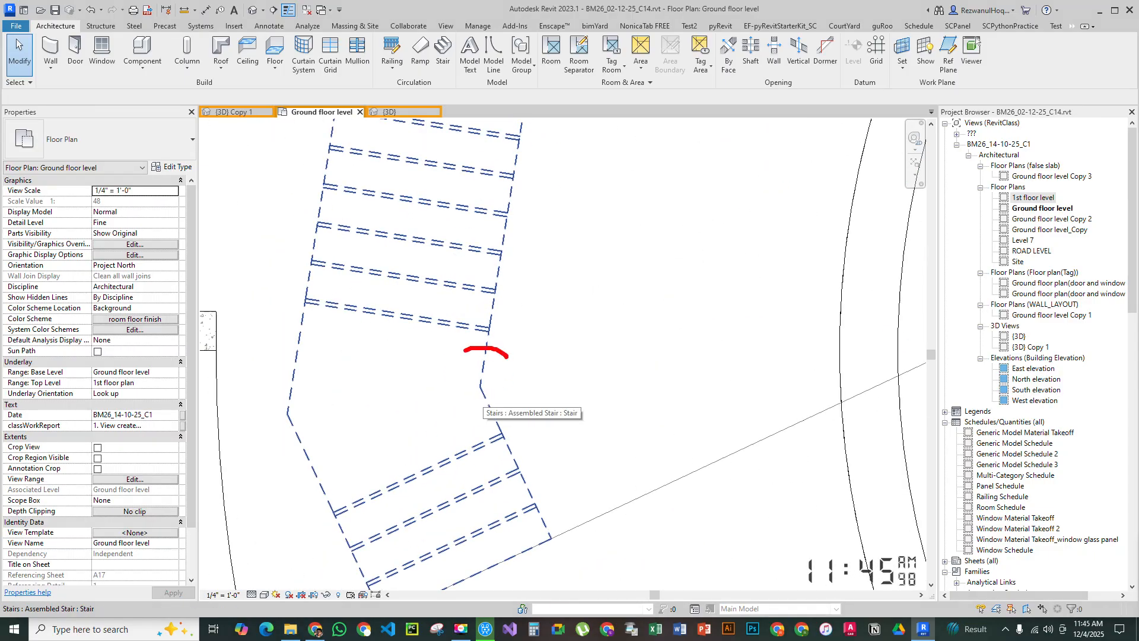
key("Escape")
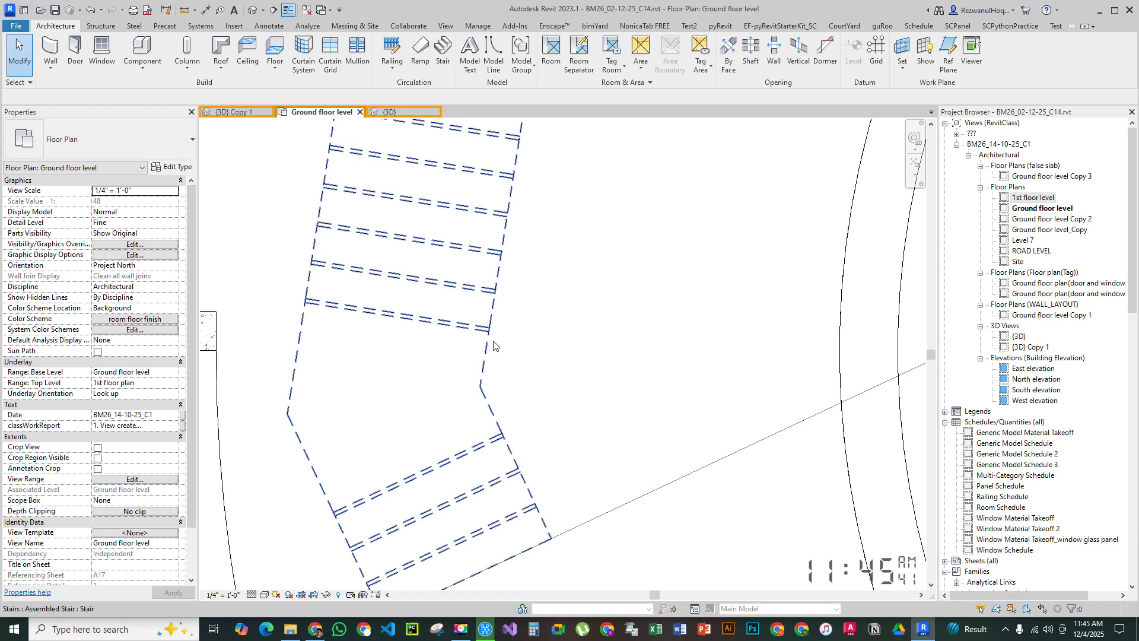
middle_click_drag(486, 319, 458, 556)
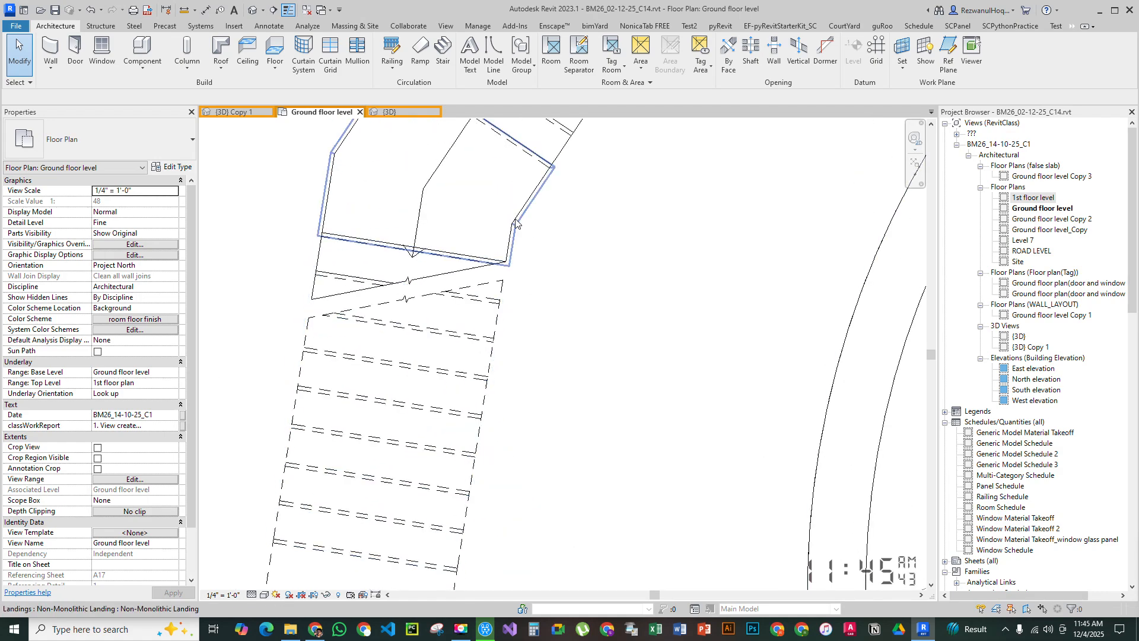
scroll(529, 284, "down", 3)
scroll(527, 283, "down", 3)
scroll(445, 335, "up", 5)
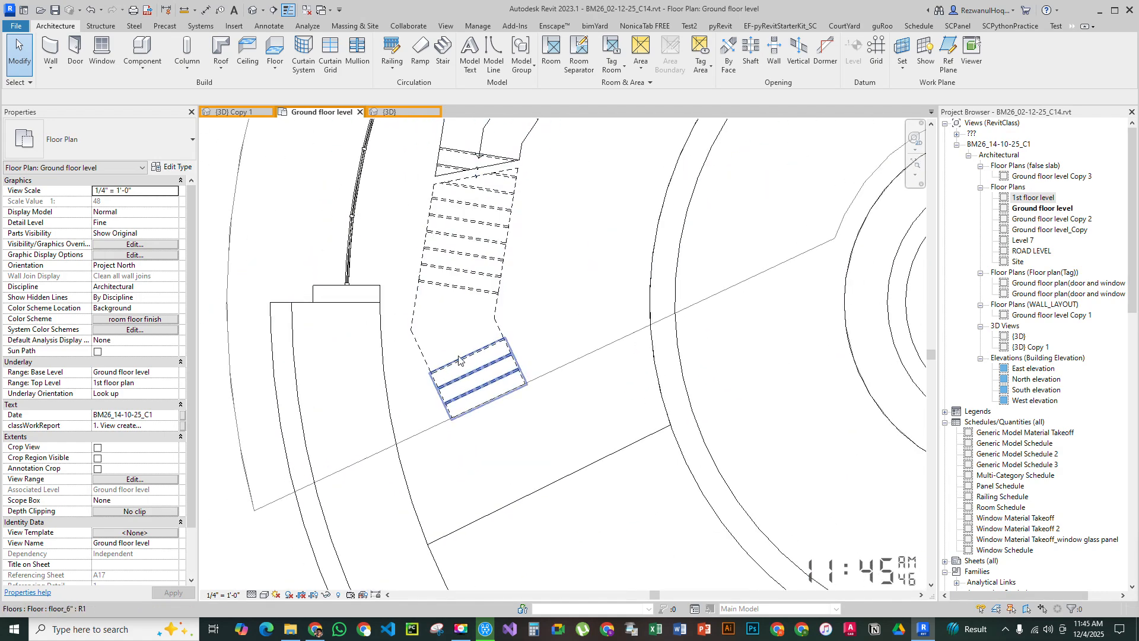
middle_click_drag(445, 336, 472, 503)
scroll(471, 503, "down", 3)
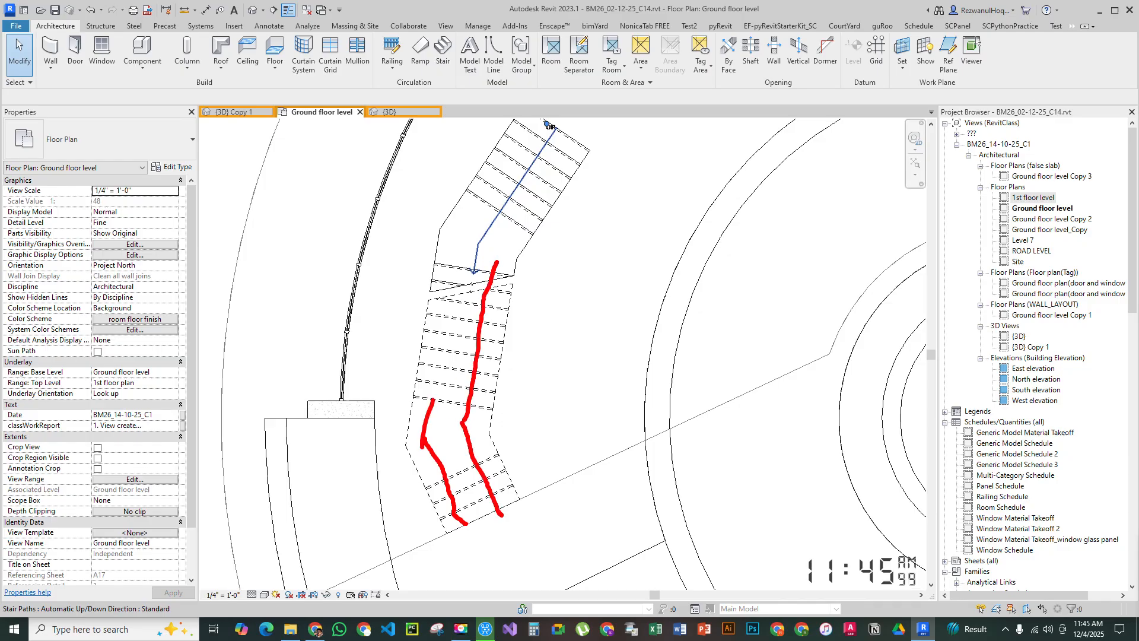
key("Escape")
scroll(491, 419, "down", 2)
middle_click_drag(491, 419, 501, 489)
scroll(538, 392, "up", 2)
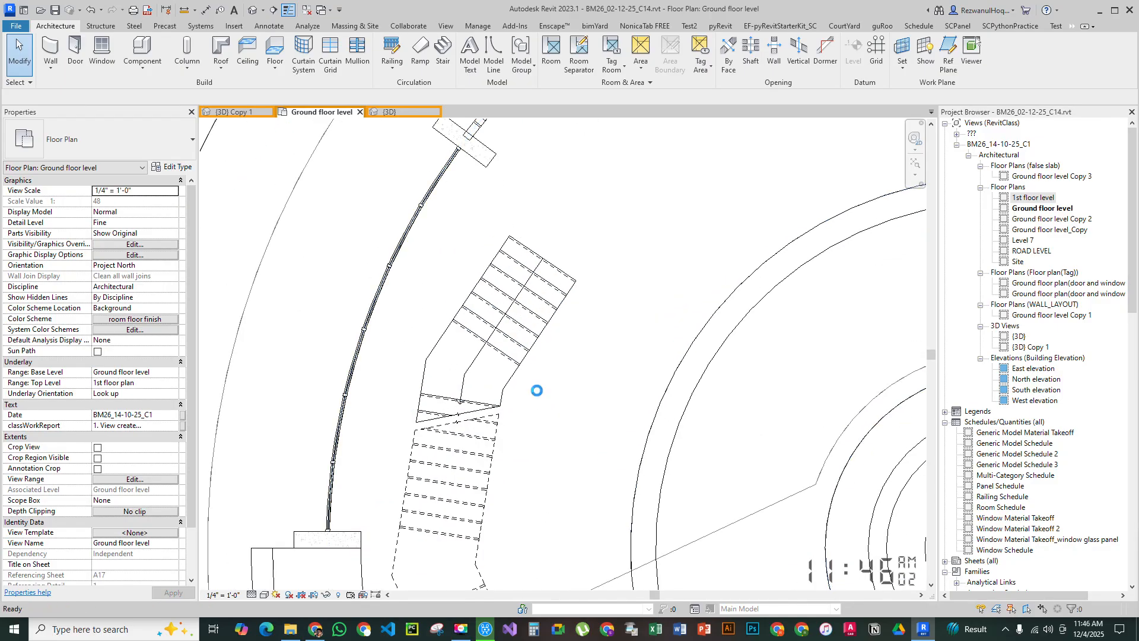
middle_click_drag(537, 395, 563, 239)
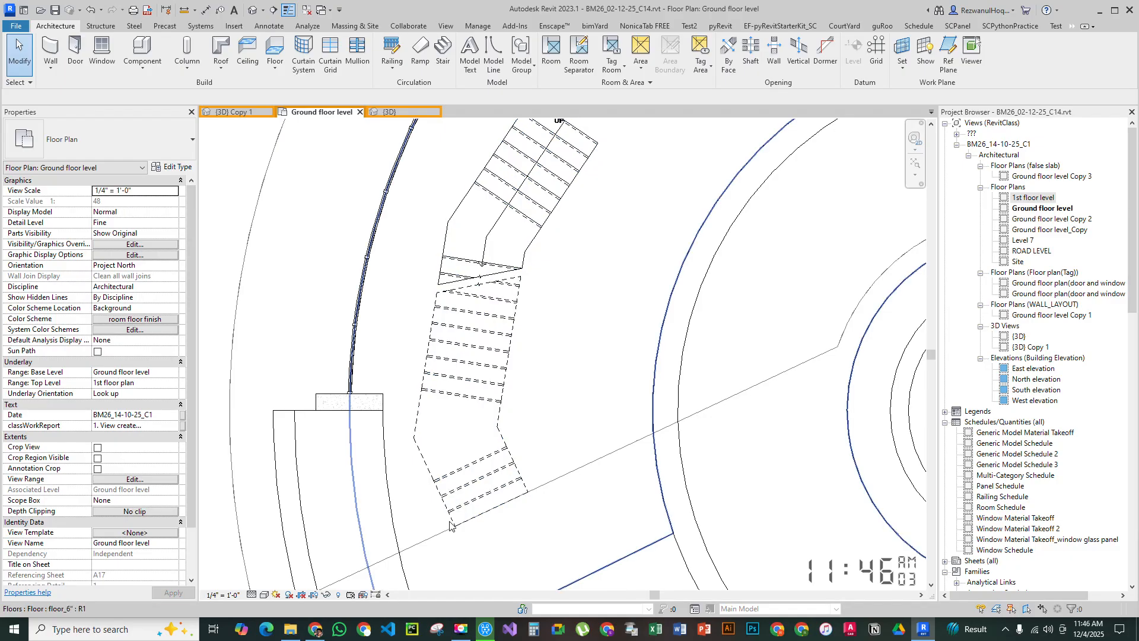
middle_click_drag(451, 380, 442, 427)
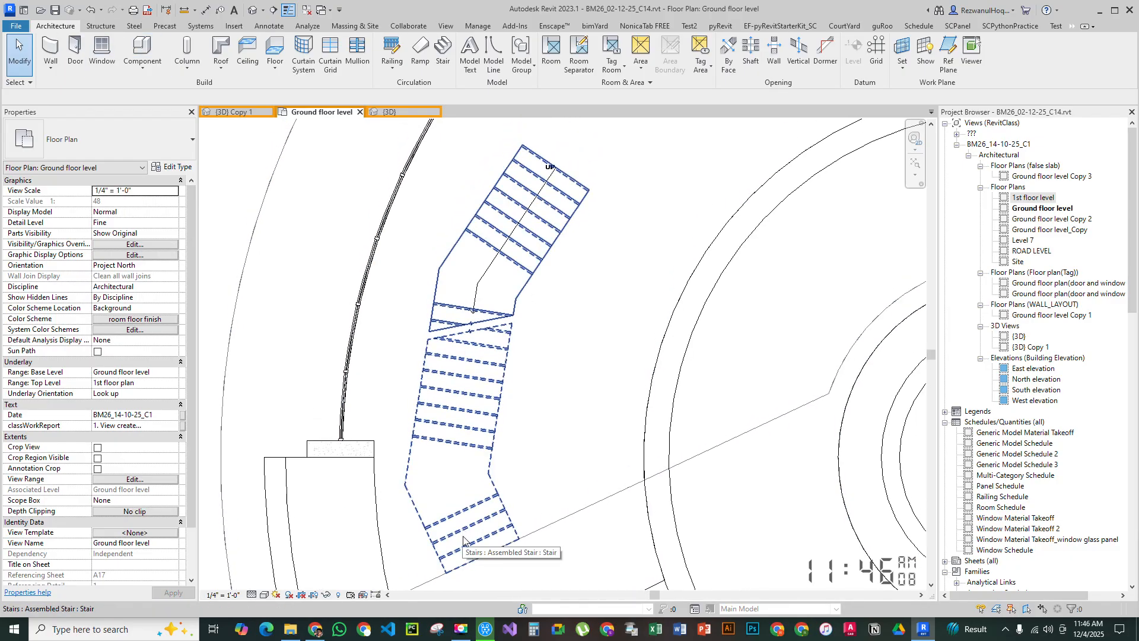
Create detail lines offset 1' inward from the landing edges facing the curved wall: both lower landing edges and the upper landing's upper edge
key("d")
key("l")
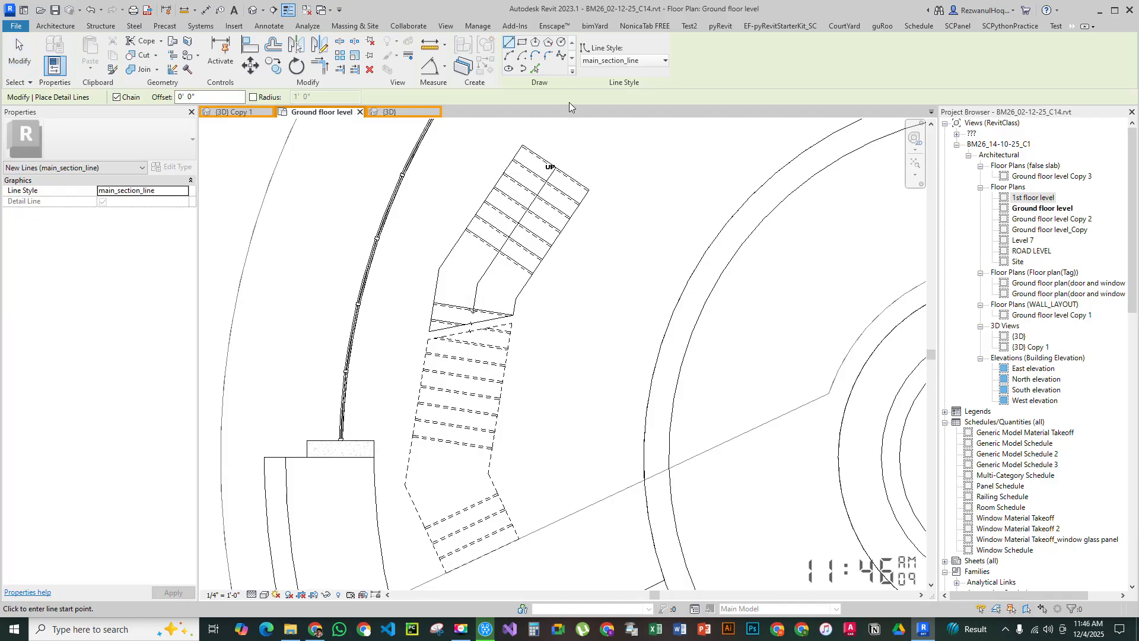
left_click(537, 69)
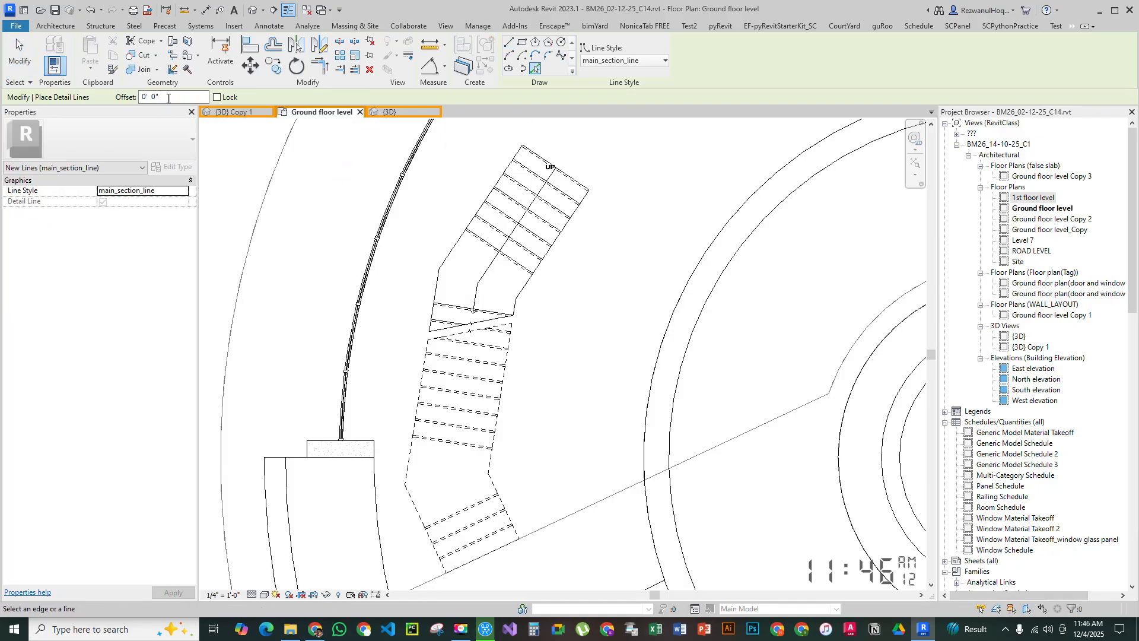
left_click_drag(196, 97, 92, 98)
type("1")
left_click(416, 469)
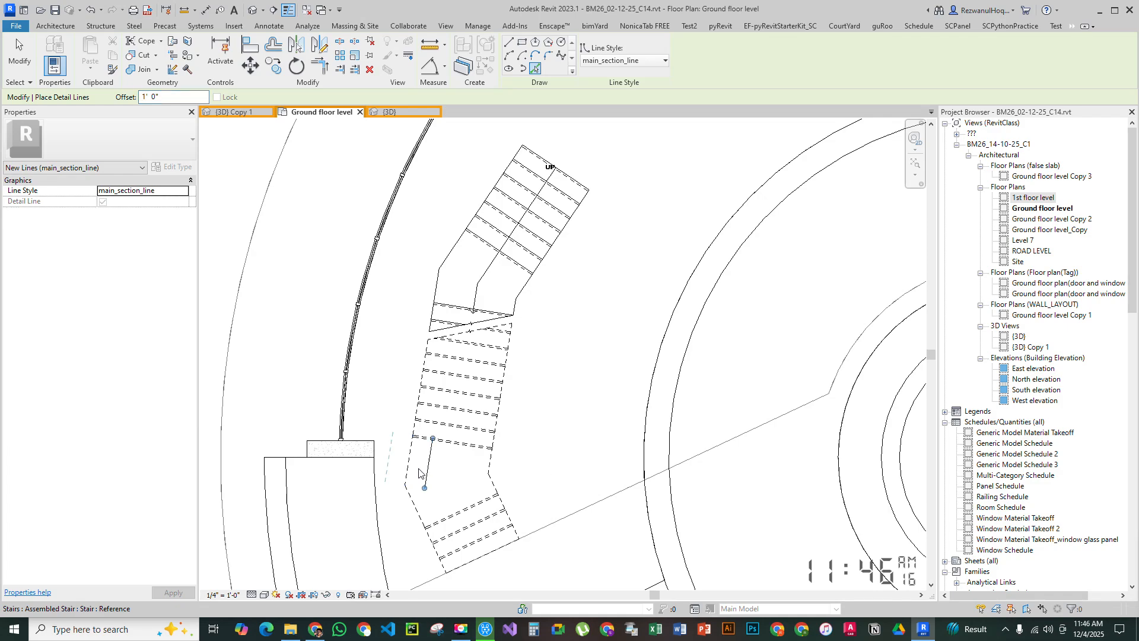
left_click(427, 518)
left_click(458, 254)
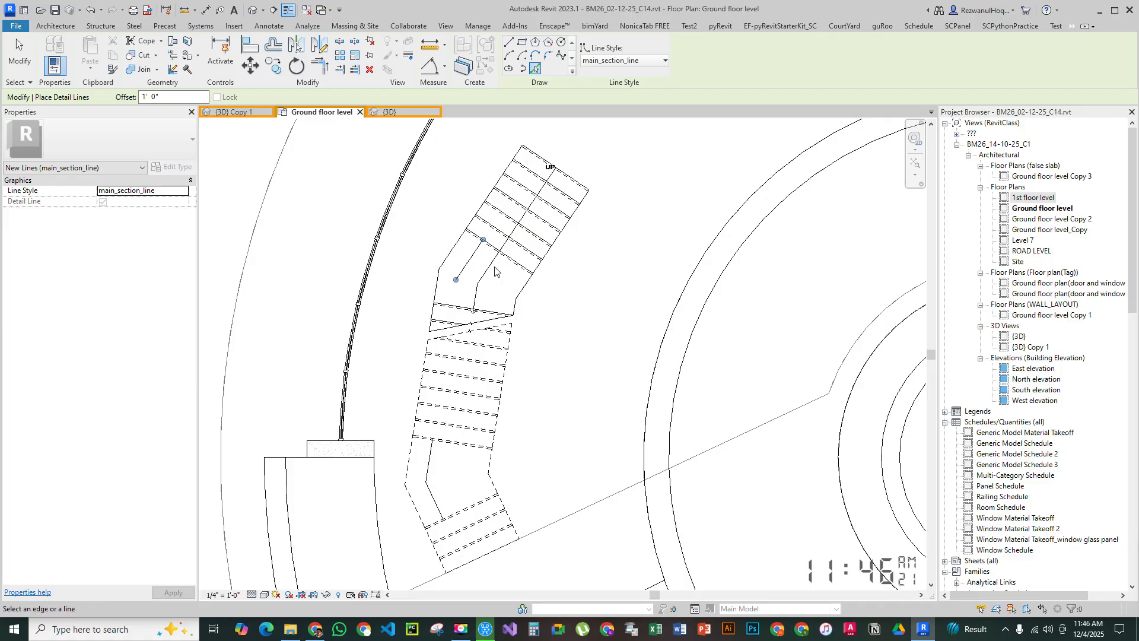
Adjust the end of the upper landing's offset detail line to meet the lower edge of the uppermost flight
key("Escape")
key("Escape")
left_click(476, 245)
middle_click_drag(483, 232, 446, 327)
scroll(448, 329, "up", 3)
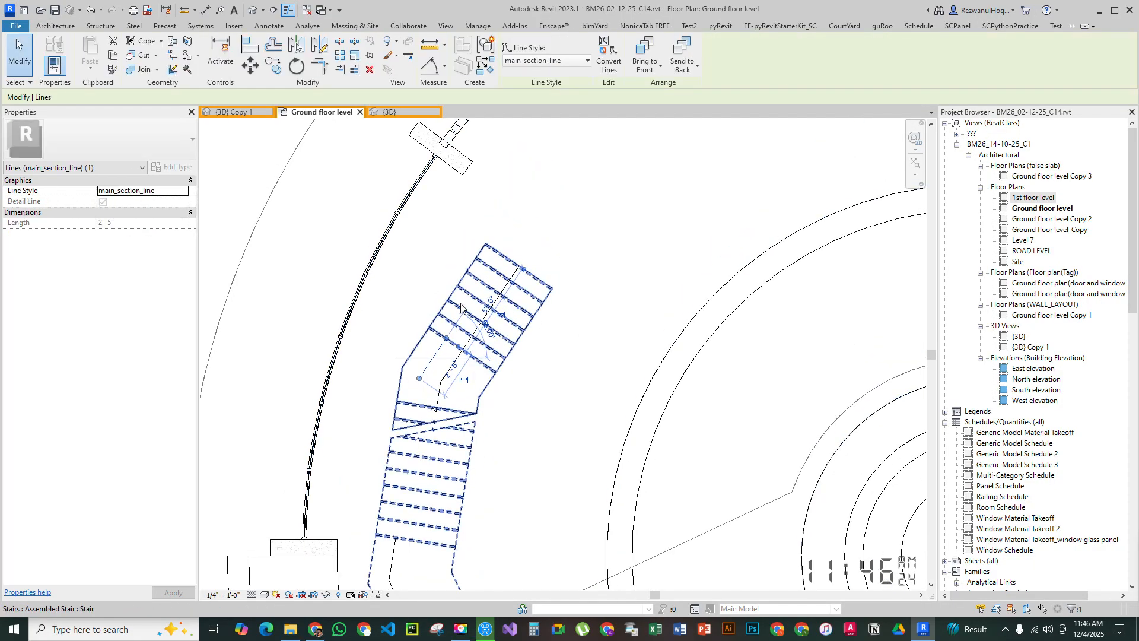
mouse_move(433, 366)
left_mouse_down()
mouse_move(537, 217)
mouse_move(439, 393)
mouse_move(436, 362)
left_mouse_up()
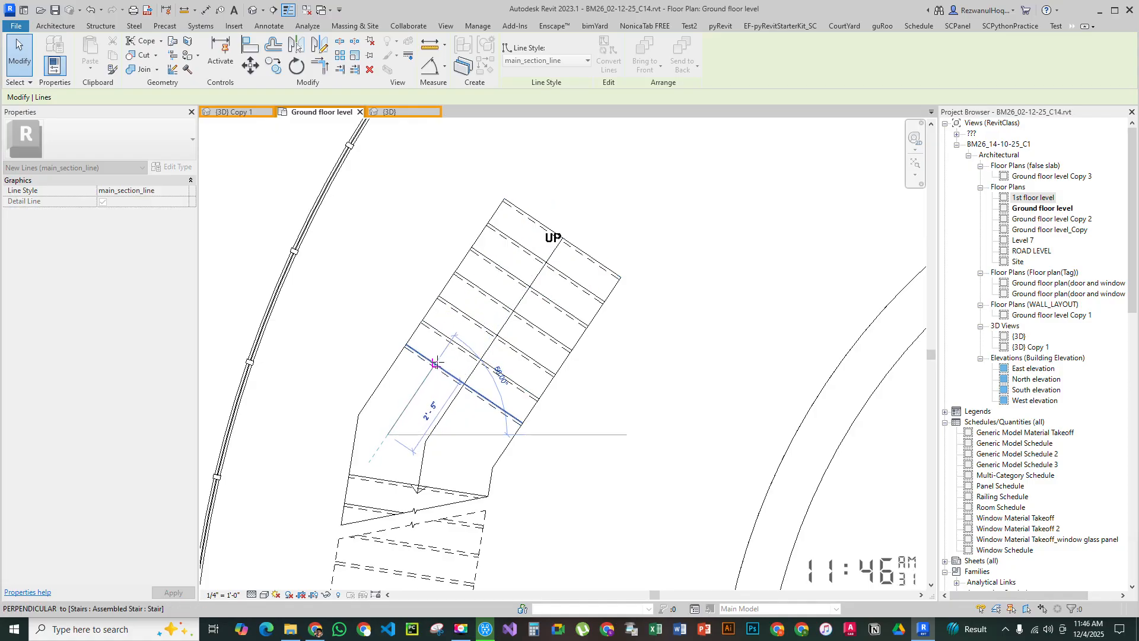
middle_click_drag(484, 361, 545, 233)
scroll(471, 318, "down", 2)
left_click(529, 382)
middle_click_drag(457, 547, 488, 279)
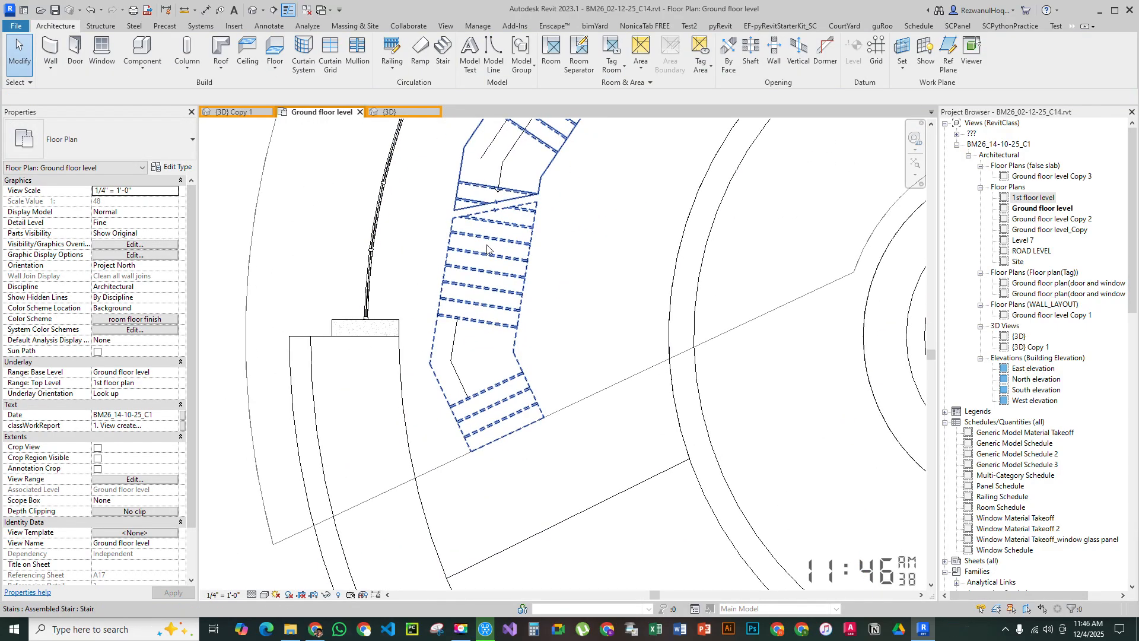
middle_click_drag(484, 286, 444, 403)
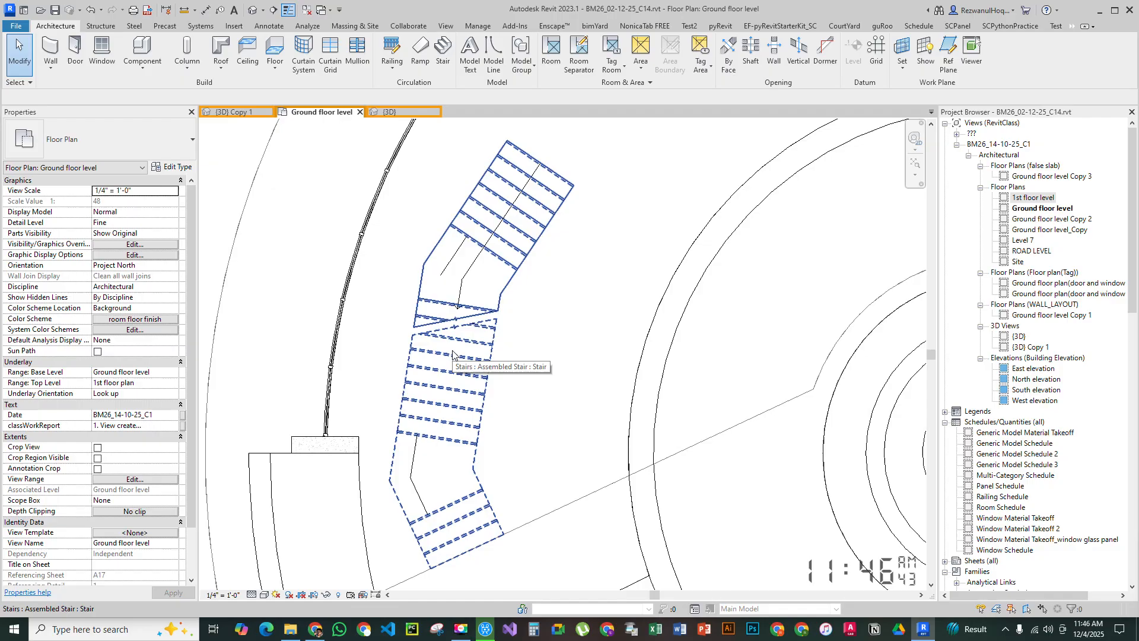
Add detail lines offset 1' inward along the flight and remaining landing edges on the stair's curved-wall side
scroll(424, 484, "up", 3)
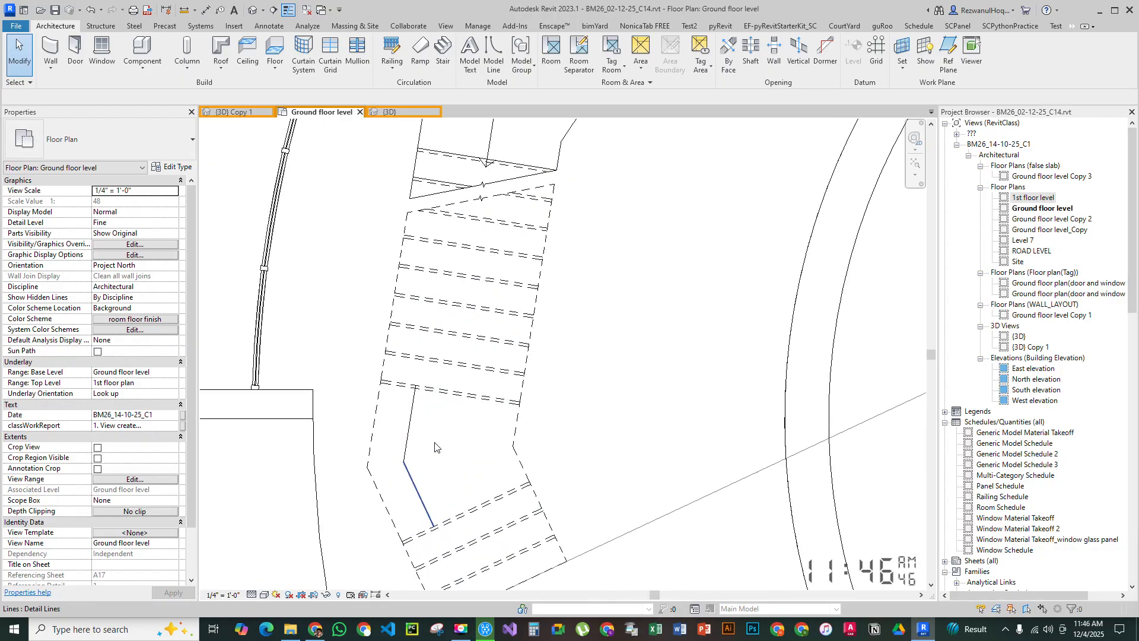
scroll(428, 427, "down", 3)
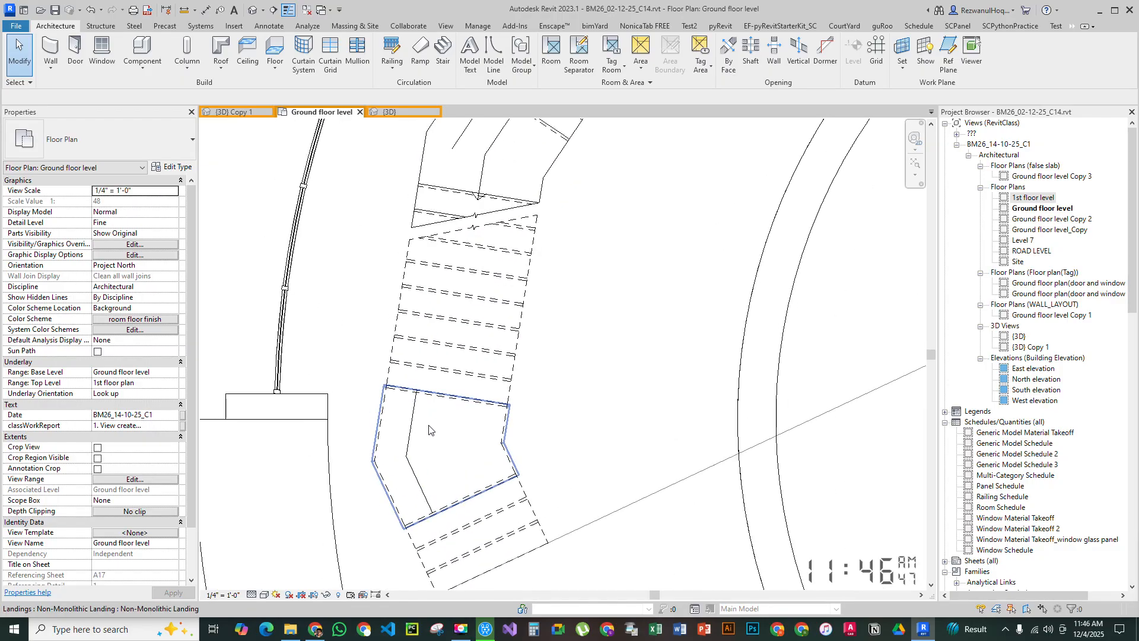
scroll(438, 488, "up", 3)
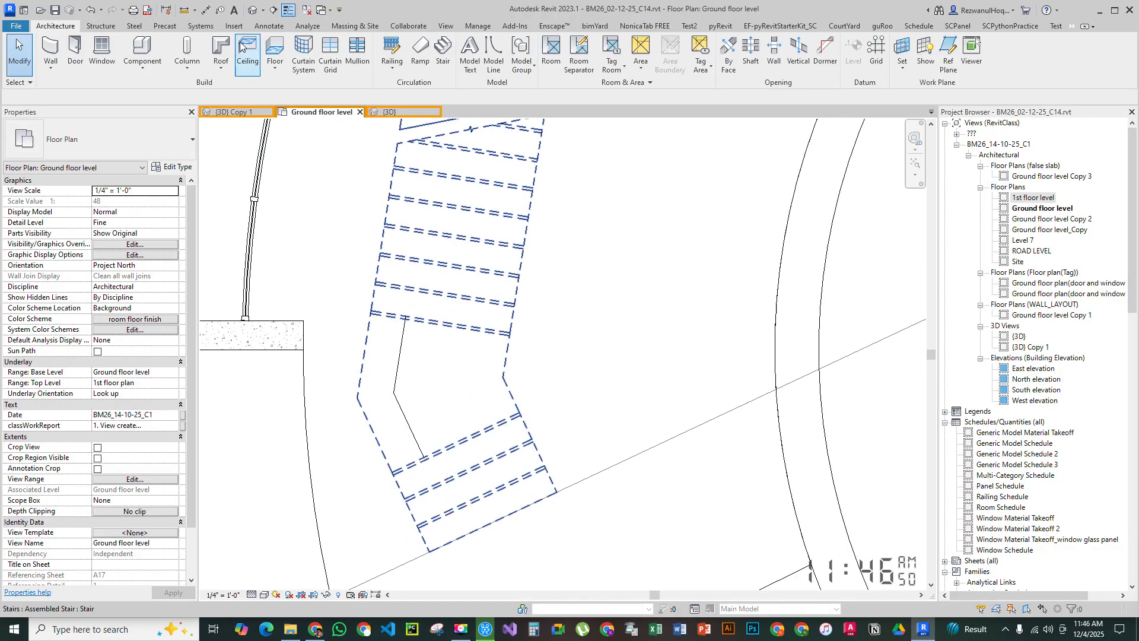
key("d")
key("l")
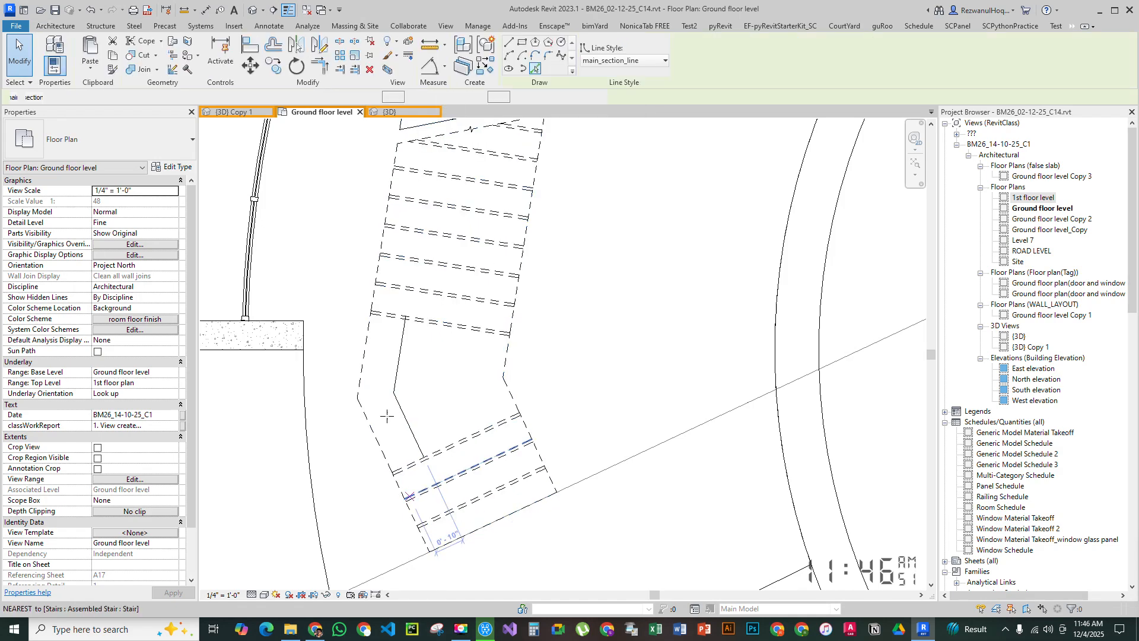
left_click(536, 70)
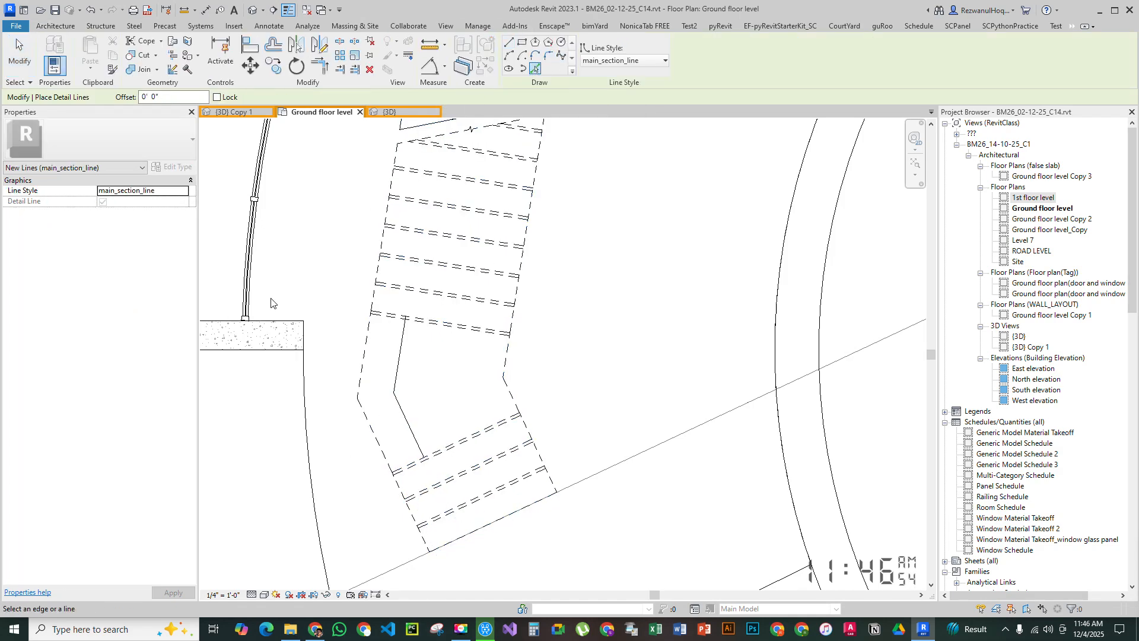
left_click(186, 100)
type("1")
key("Return")
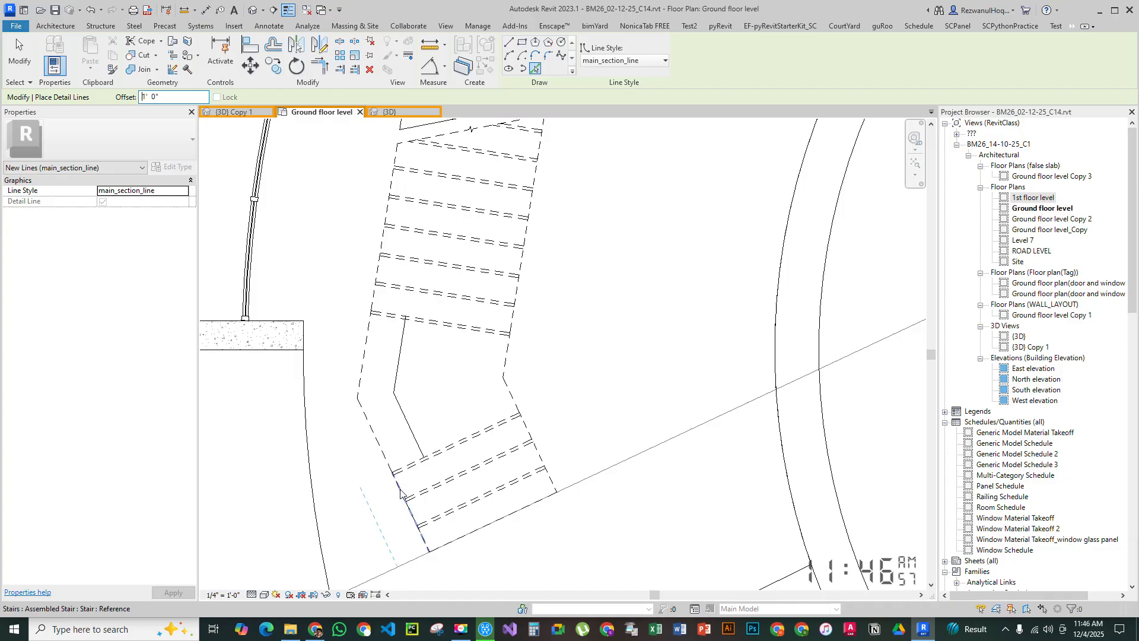
middle_click_drag(393, 254, 368, 567)
scroll(376, 474, "up", 1)
left_click(388, 359)
middle_click_drag(383, 415, 312, 572)
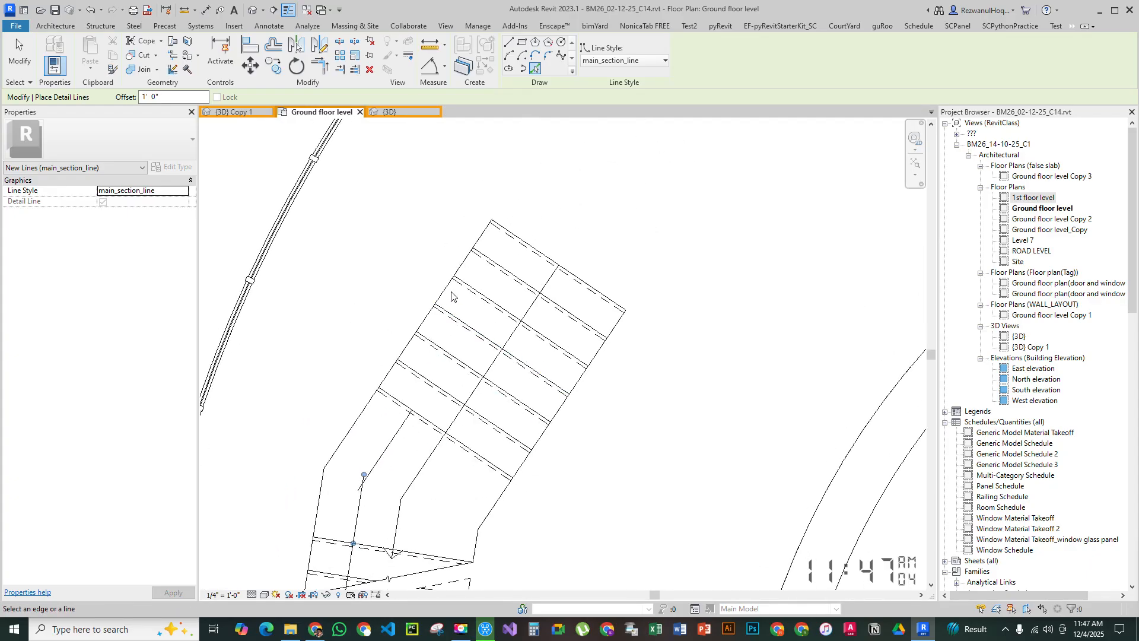
middle_click_drag(535, 441, 541, 325)
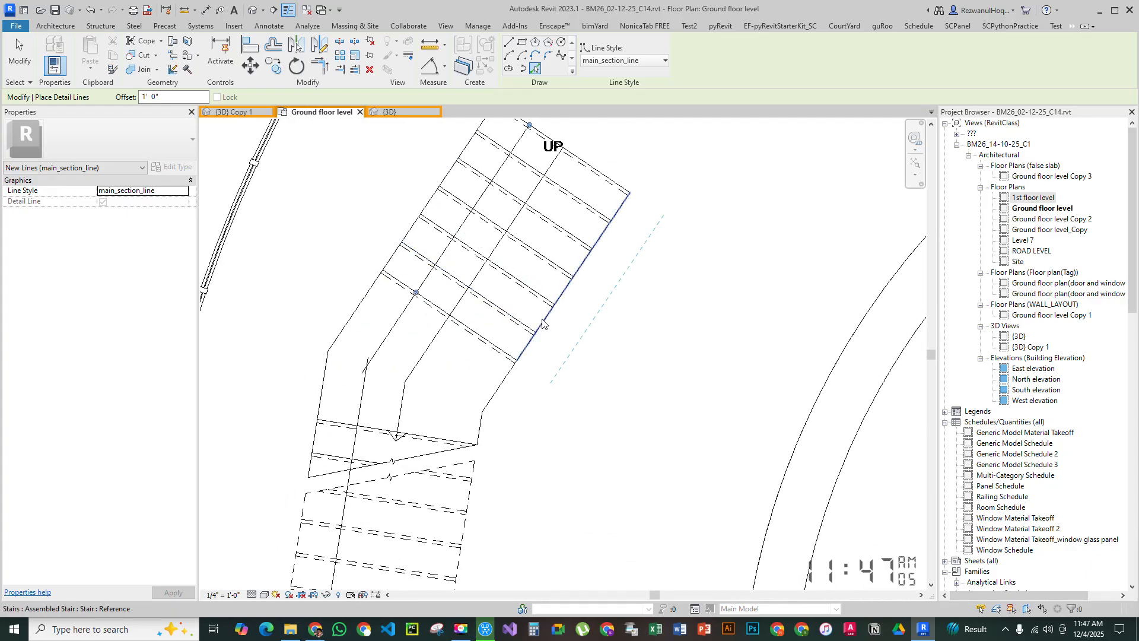
Add matching 1' inward-offset detail lines along the stair's opposite side, following its flights and landings
left_click(483, 333)
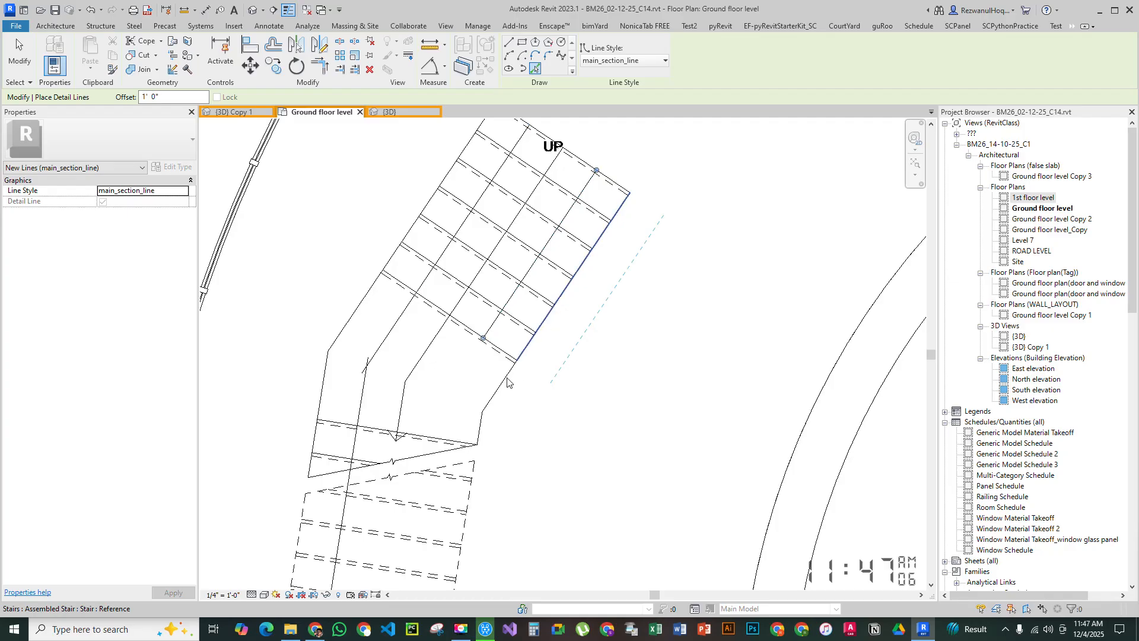
left_click(475, 425)
middle_click_drag(480, 507, 496, 348)
left_click(487, 331)
middle_click_drag(498, 533, 522, 342)
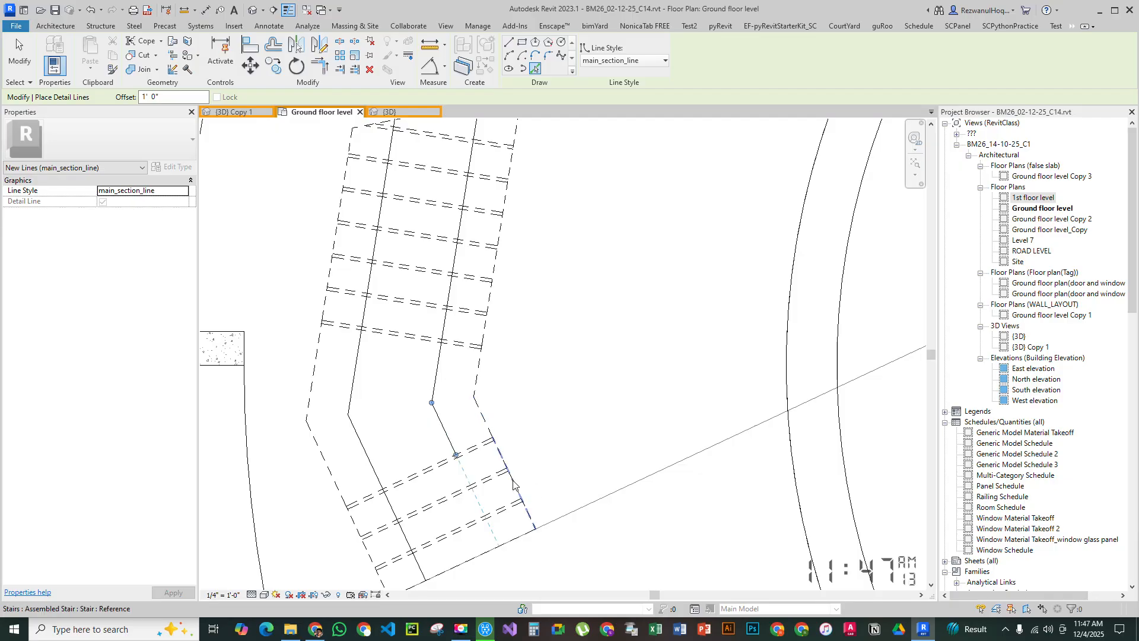
Trim the offset detail lines into clean corners at the upper landing's bends and check both continuous beam paths
key("Escape")
scroll(531, 415, "down", 3)
scroll(486, 261, "up", 5)
middle_click_drag(415, 285, 396, 403)
scroll(464, 310, "down", 1)
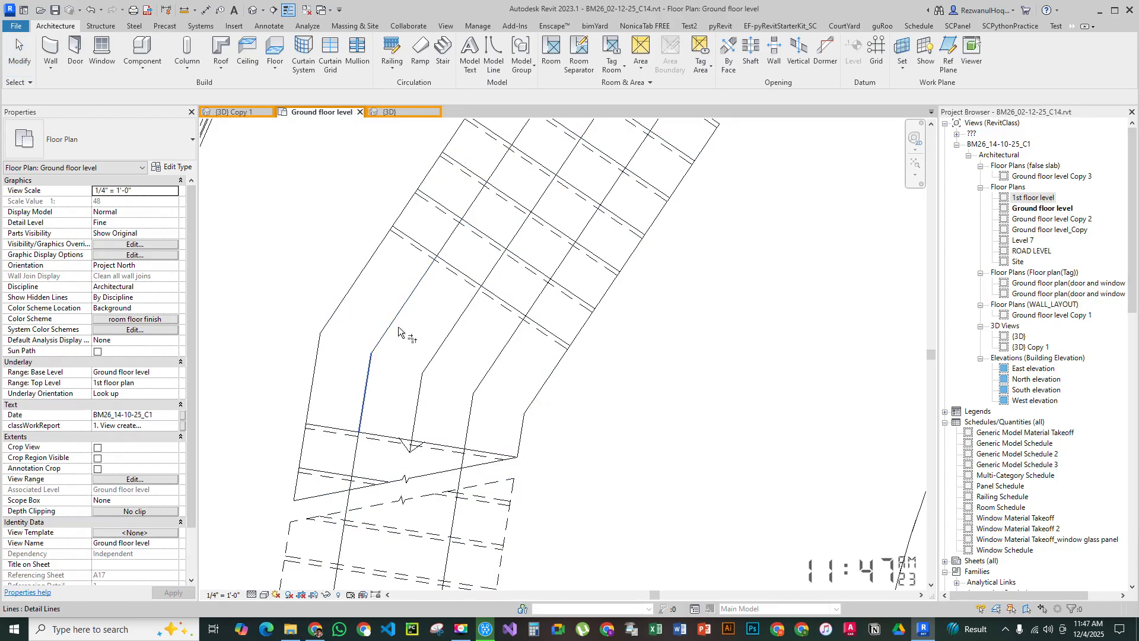
scroll(367, 385, "down", 3)
scroll(453, 400, "up", 3)
middle_click_drag(453, 399, 459, 236)
scroll(459, 236, "down", 4)
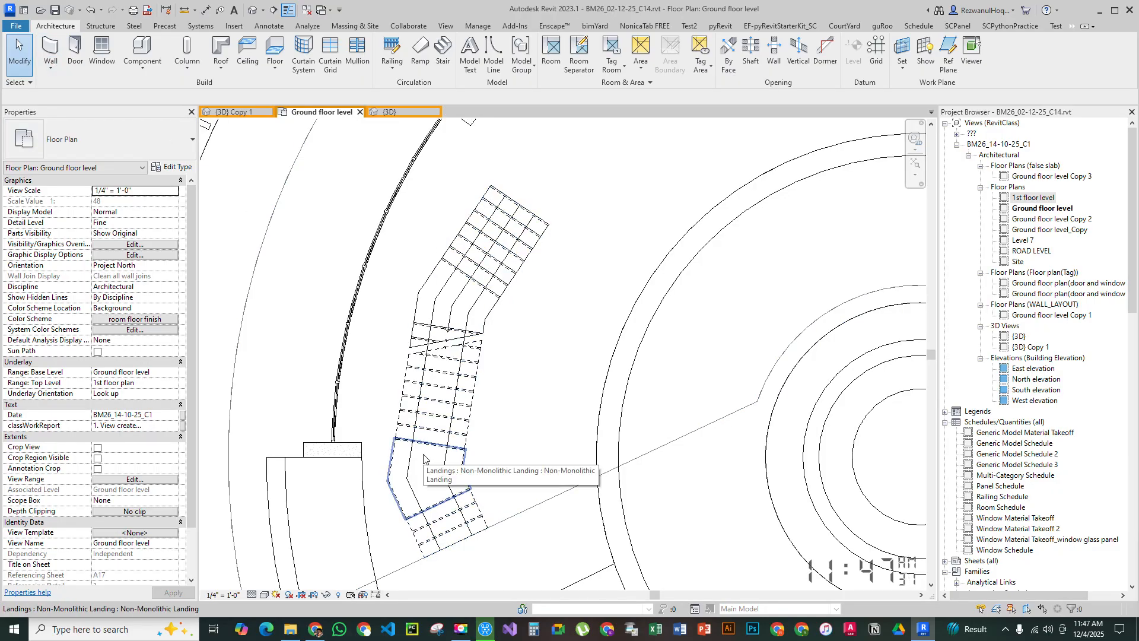
Place a section parallel to the stair's uppermost flight on its curved-wall side and shorten its view depth to just beyond the stair
left_click(273, 10)
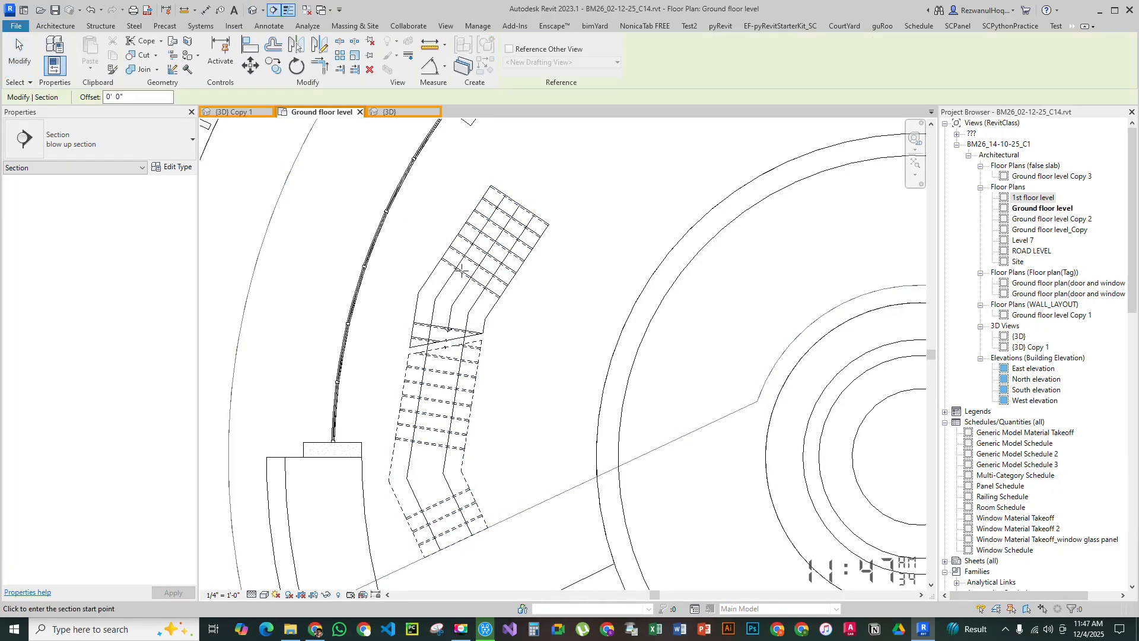
left_click(478, 168)
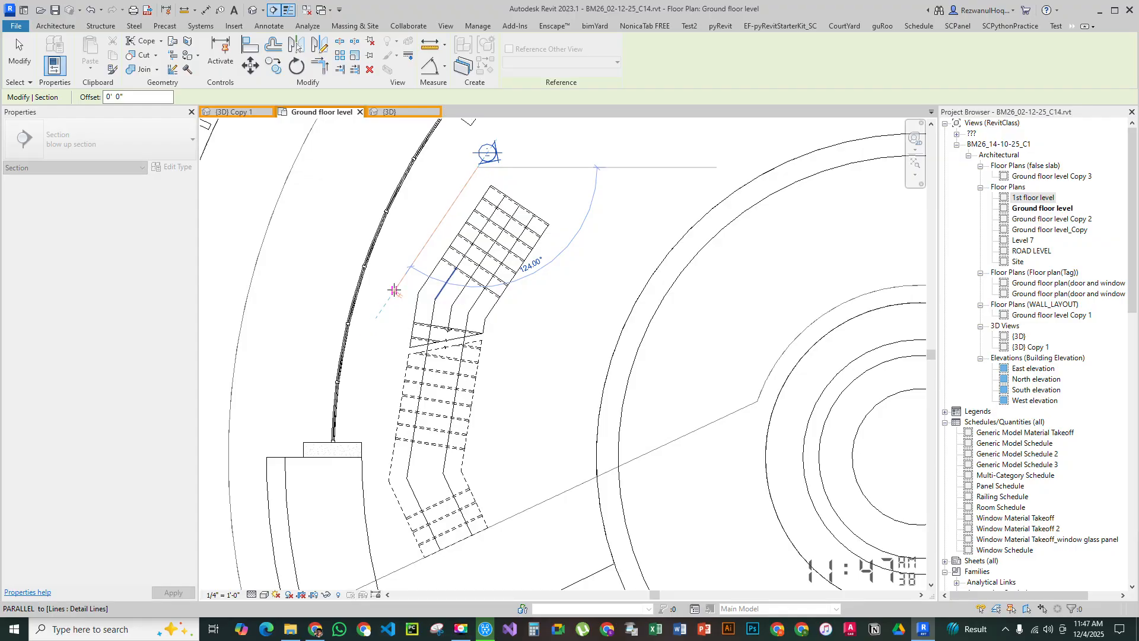
left_click(394, 291)
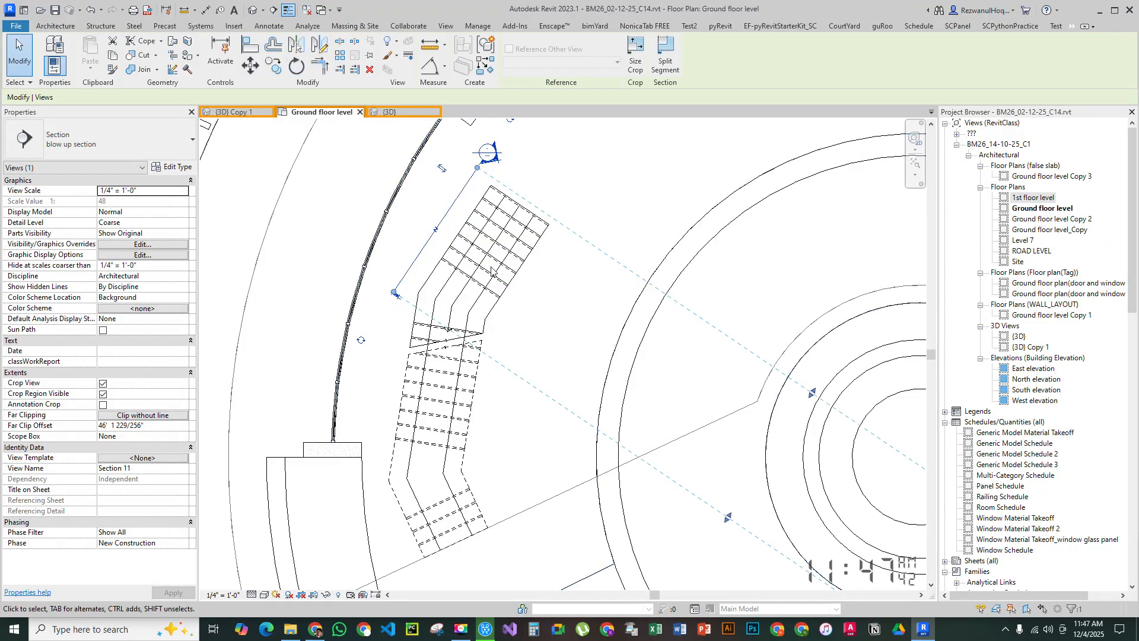
scroll(491, 270, "down", 3)
left_click_drag(558, 342, 534, 320)
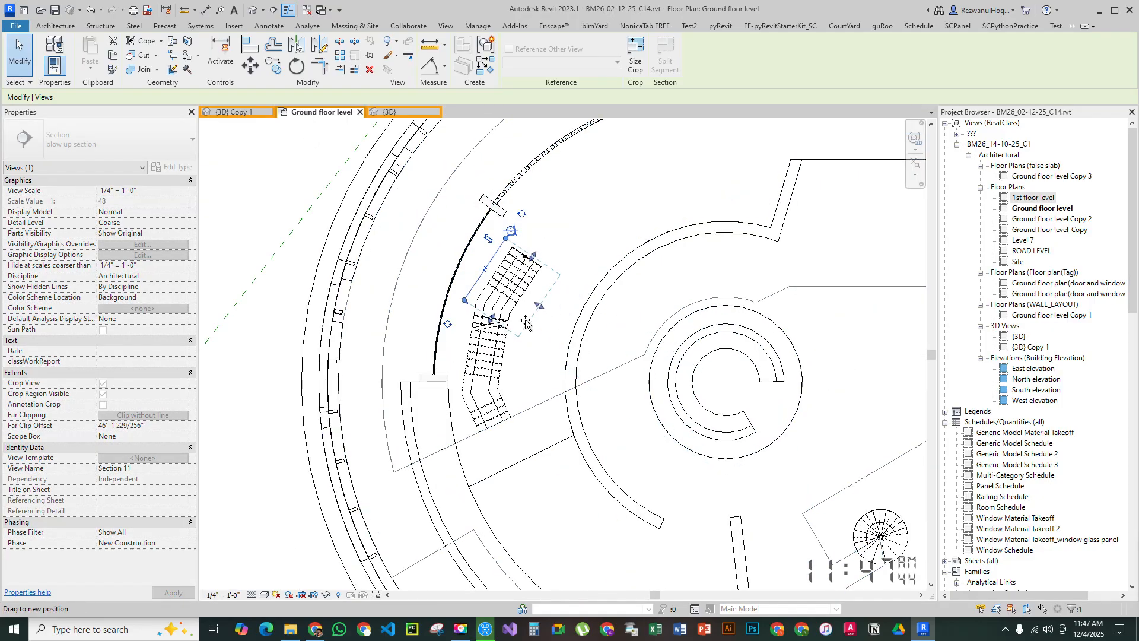
Place a section parallel to the stair's middle flight on its curved-wall side, looking toward the stair
left_click(273, 9)
scroll(417, 188, "up", 2)
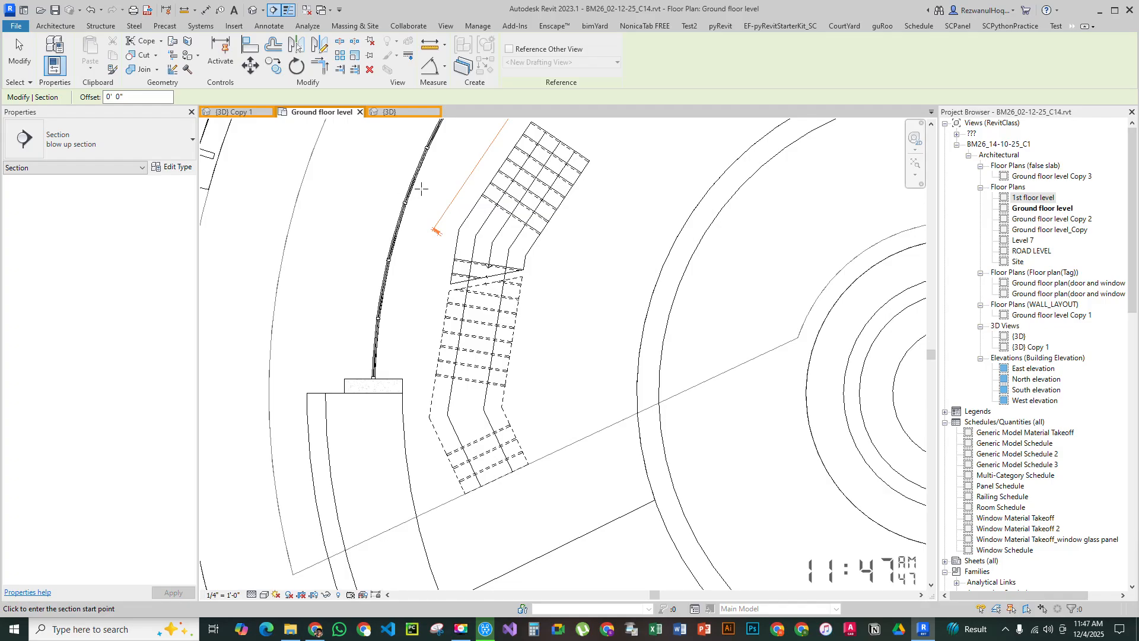
left_click(435, 205)
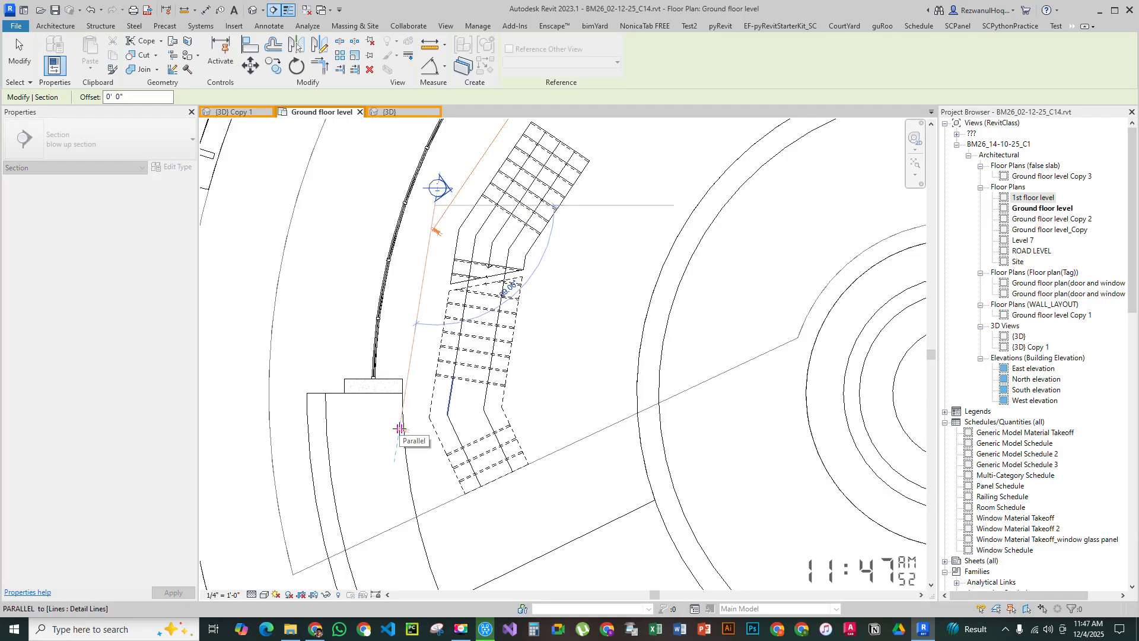
left_click(399, 428)
key("Escape")
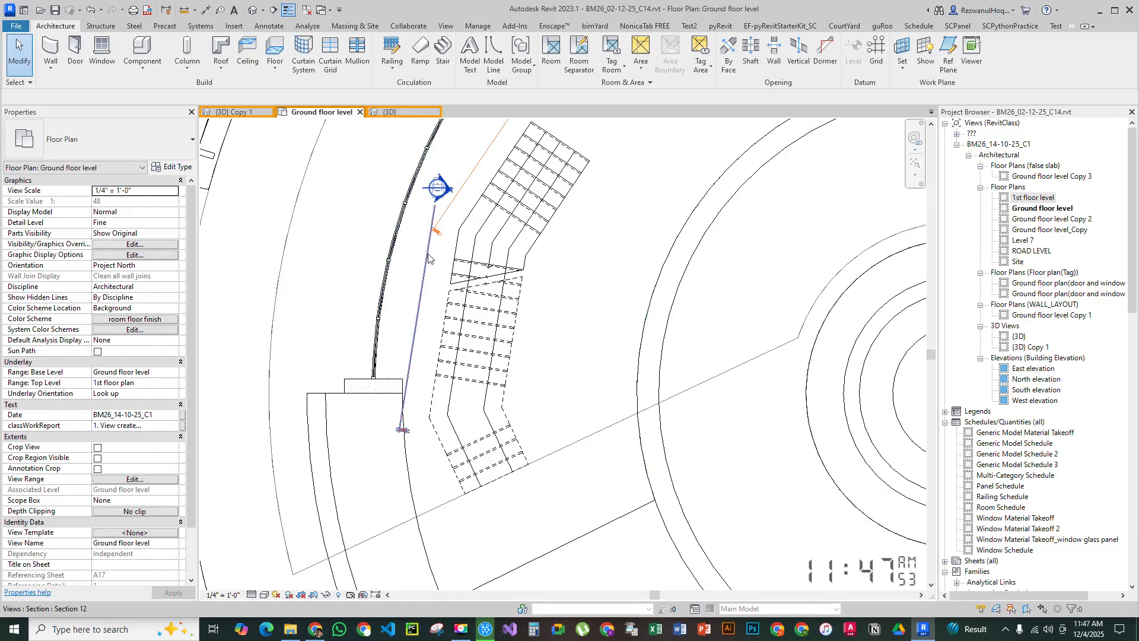
Shorten the middle-flight section's line at both ends and reduce its view depth to just beyond the stair
left_click_drag(434, 205, 433, 217)
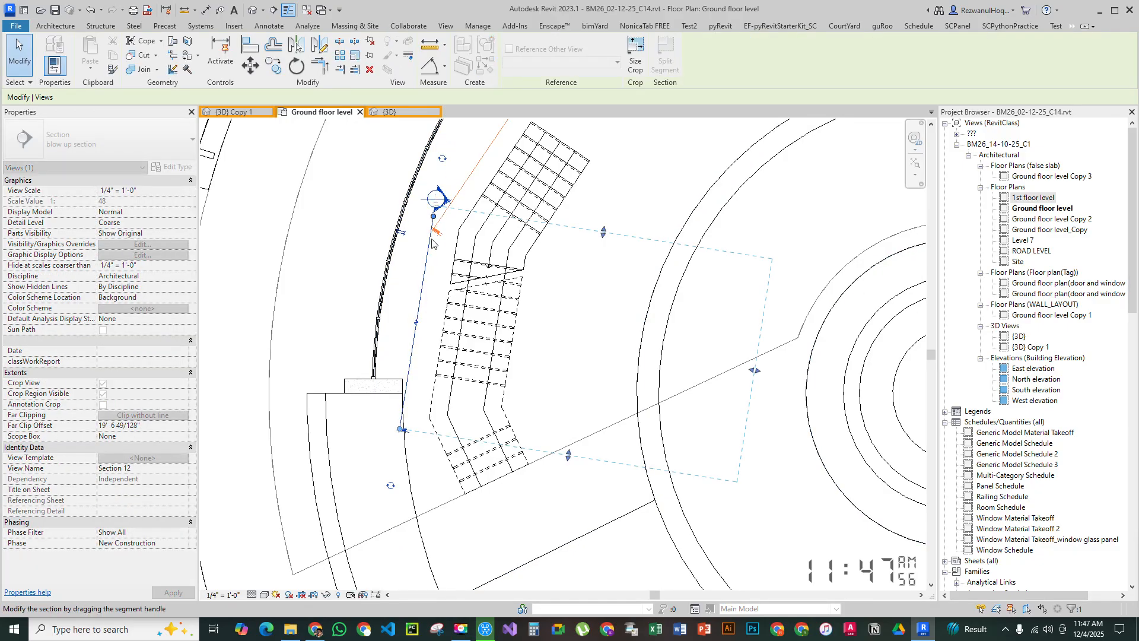
left_click_drag(402, 429, 403, 413)
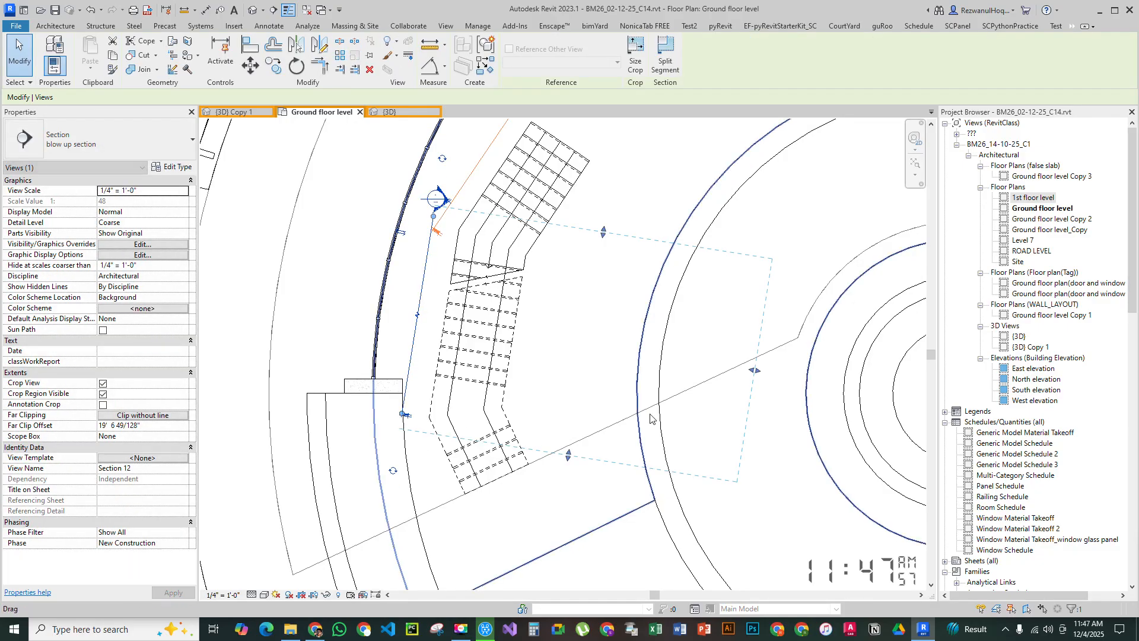
left_click_drag(733, 372, 526, 336)
scroll(428, 253, "up", 2)
left_click_drag(434, 252, 449, 248)
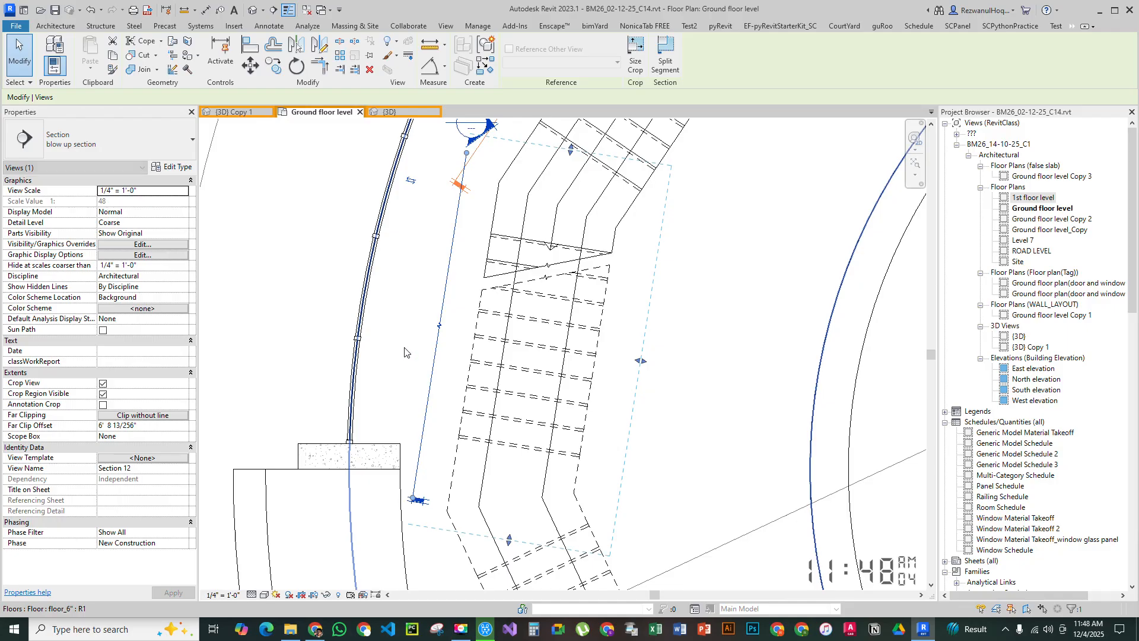
scroll(439, 237, "down", 3)
scroll(373, 354, "up", 4)
left_click_drag(375, 356, 371, 373)
scroll(404, 357, "down", 4)
key("Escape")
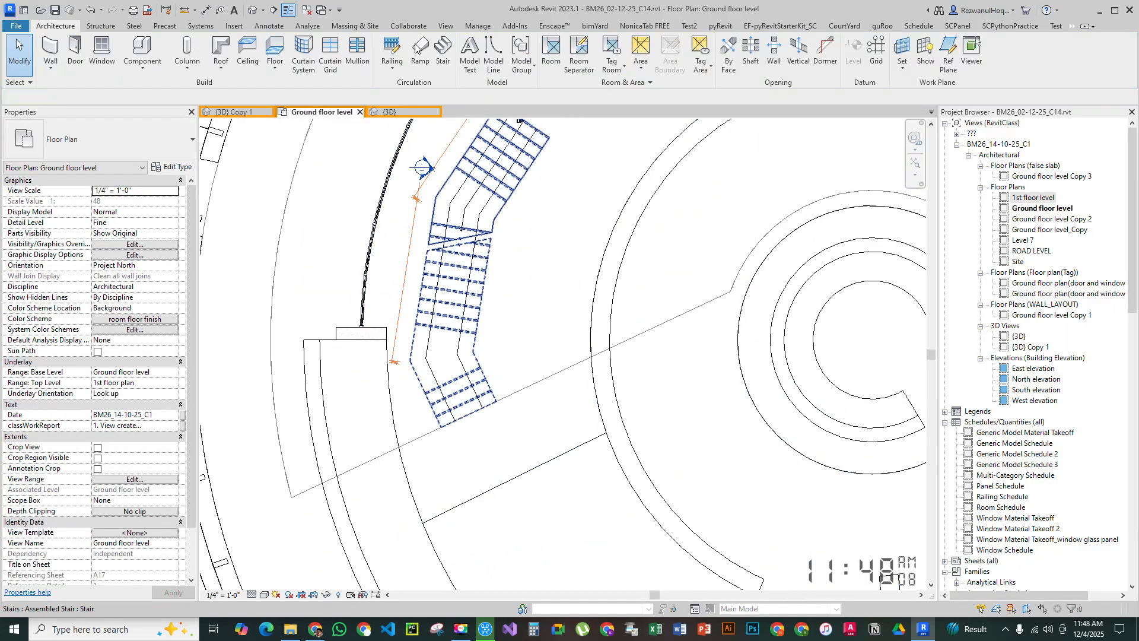
Place a section parallel to the stair's lowest flight on its curved-wall side and select it for adjustment
left_click(274, 11)
scroll(364, 285, "up", 3)
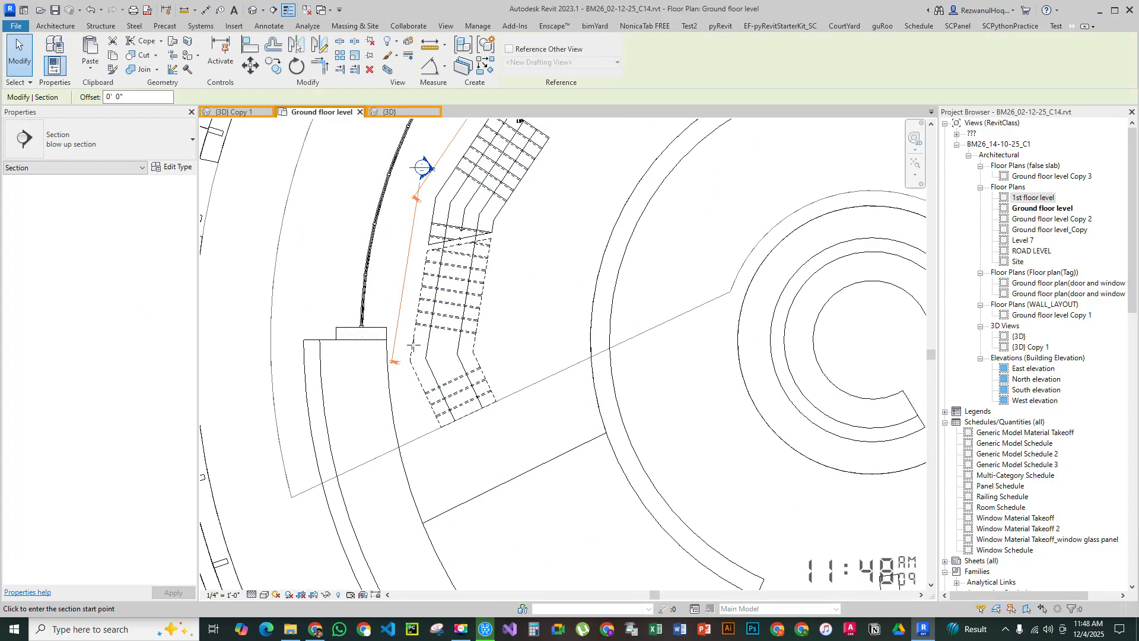
left_click(363, 285)
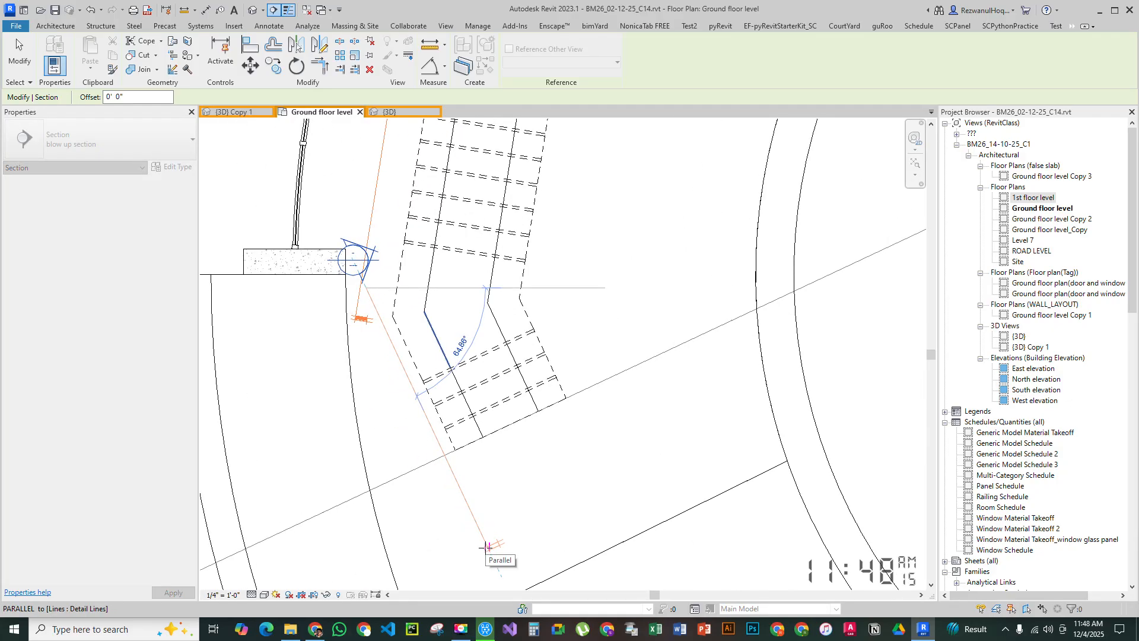
left_click(487, 546)
key("Escape")
scroll(365, 343, "down", 2)
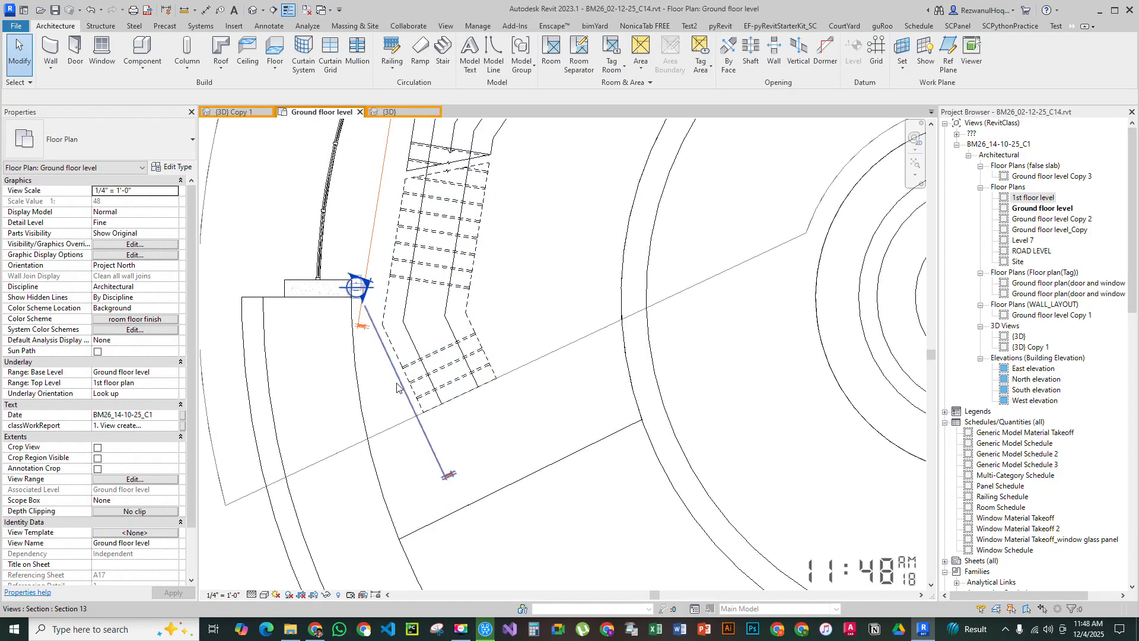
left_click(400, 387)
scroll(593, 285, "down", 3)
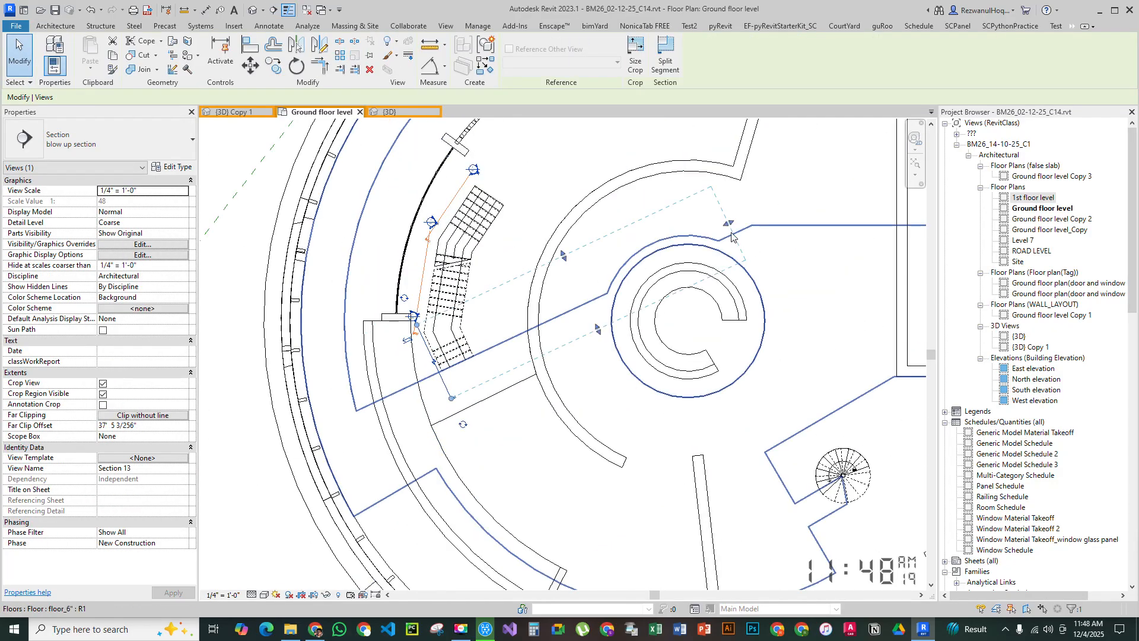
Reduce the far clip depth of the section along the stair's lower flight to about 5' 10"
scroll(608, 277, "up", 1)
left_click_drag(607, 277, 481, 351)
left_click(515, 359)
left_click(486, 356)
left_click(514, 359)
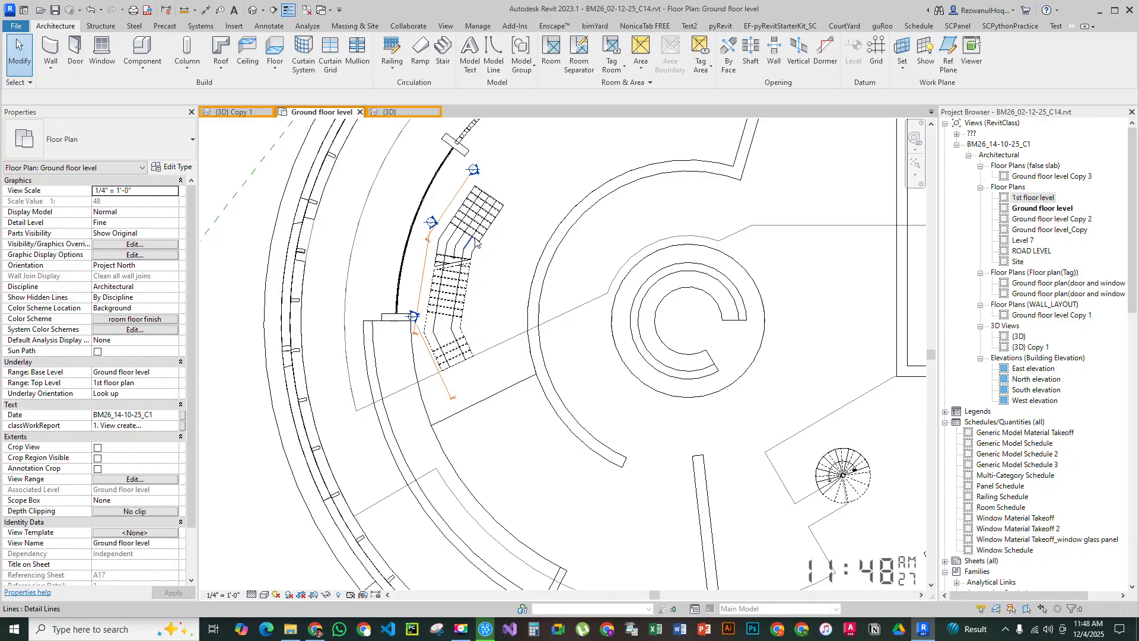
Set up beam placement by picking lines, using the W44X335 2 W Shape type on the Ground floor level plane
scroll(475, 242, "up", 5)
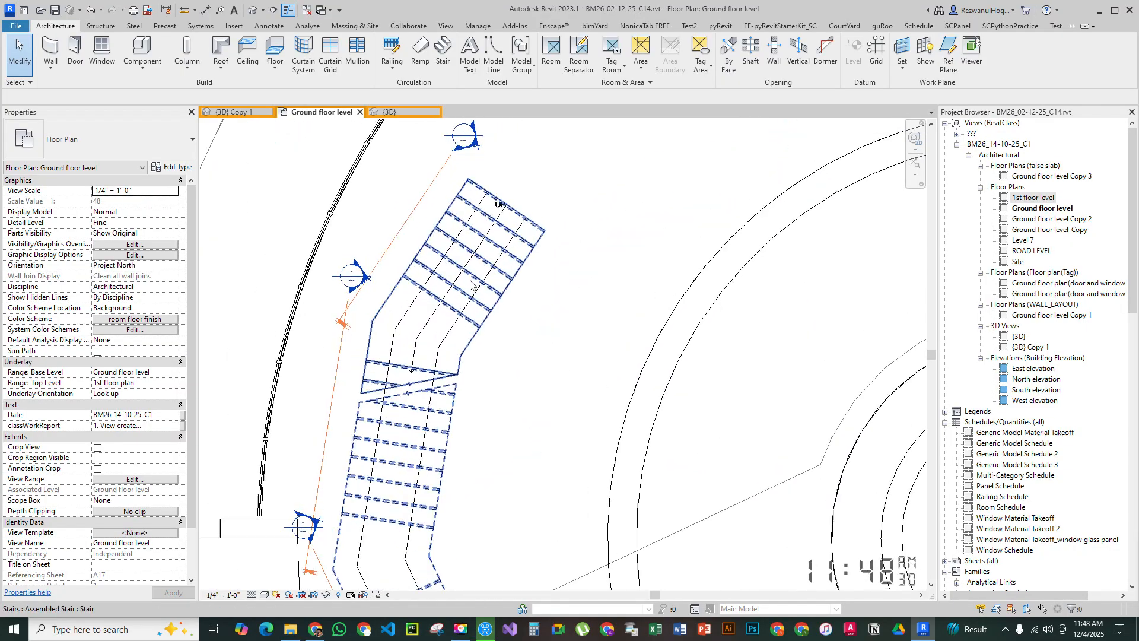
left_click(100, 26)
left_click(48, 52)
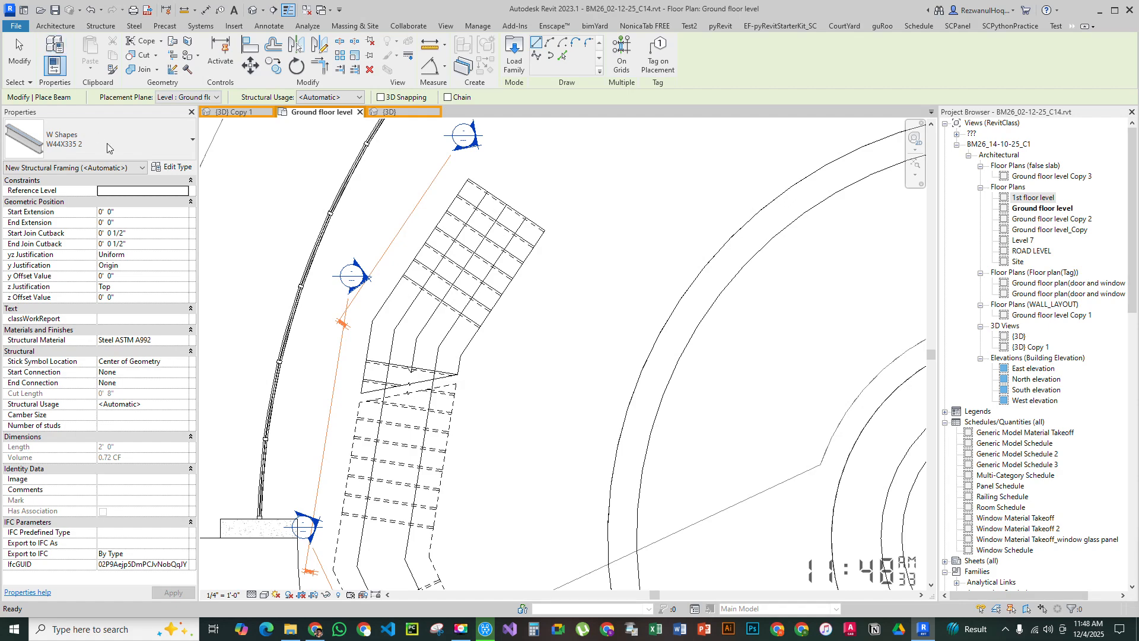
left_click(105, 136)
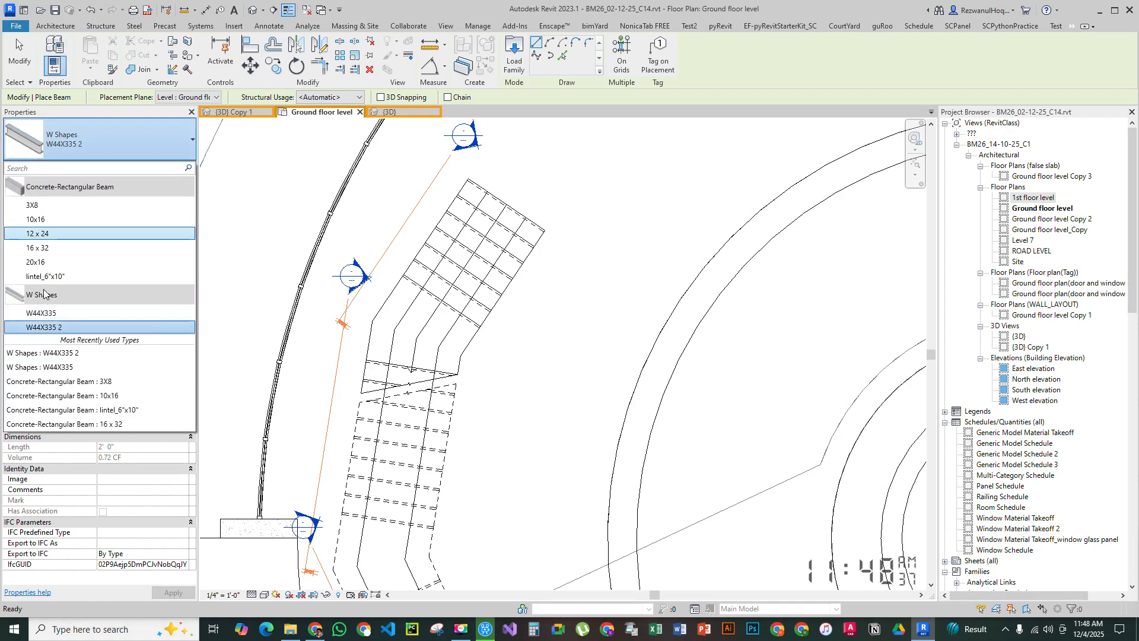
left_click(57, 327)
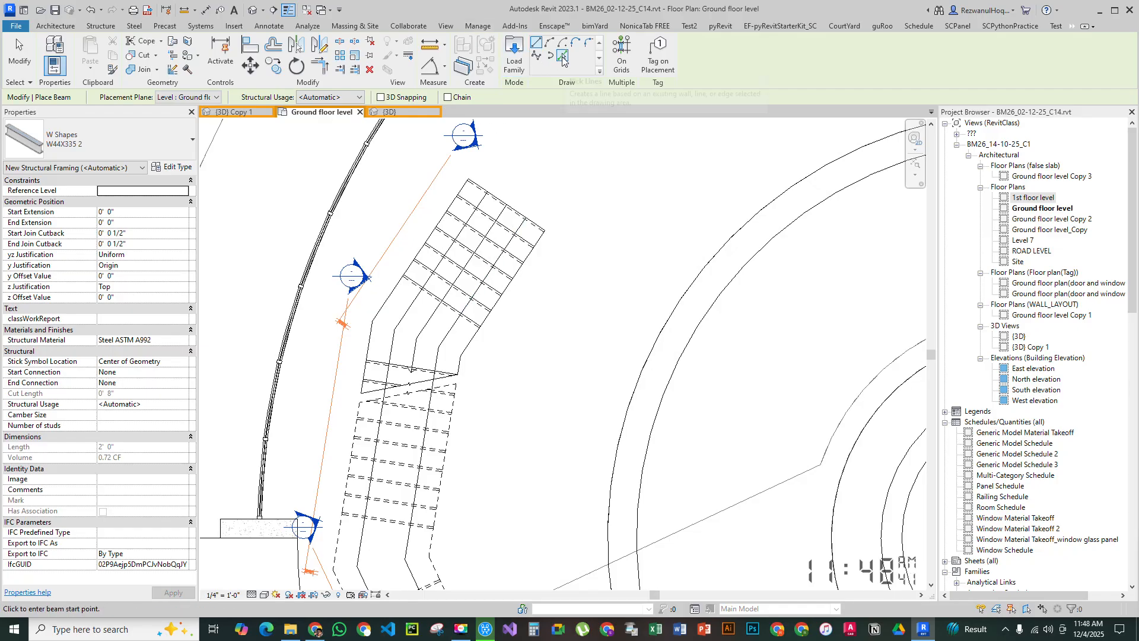
left_click(562, 56)
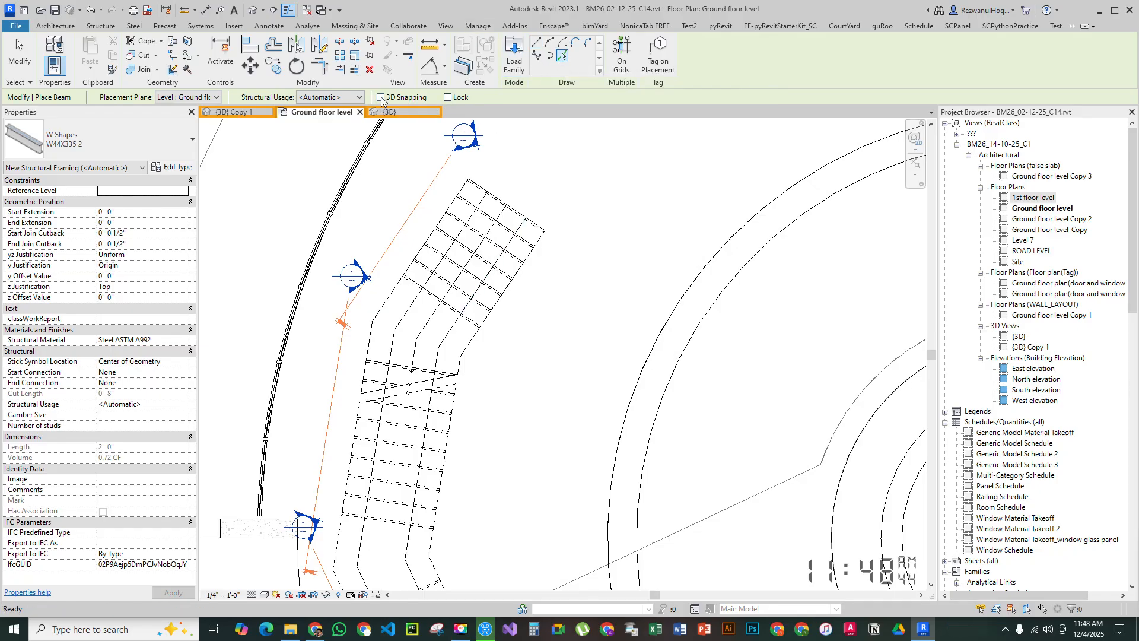
scroll(444, 231, "up", 3)
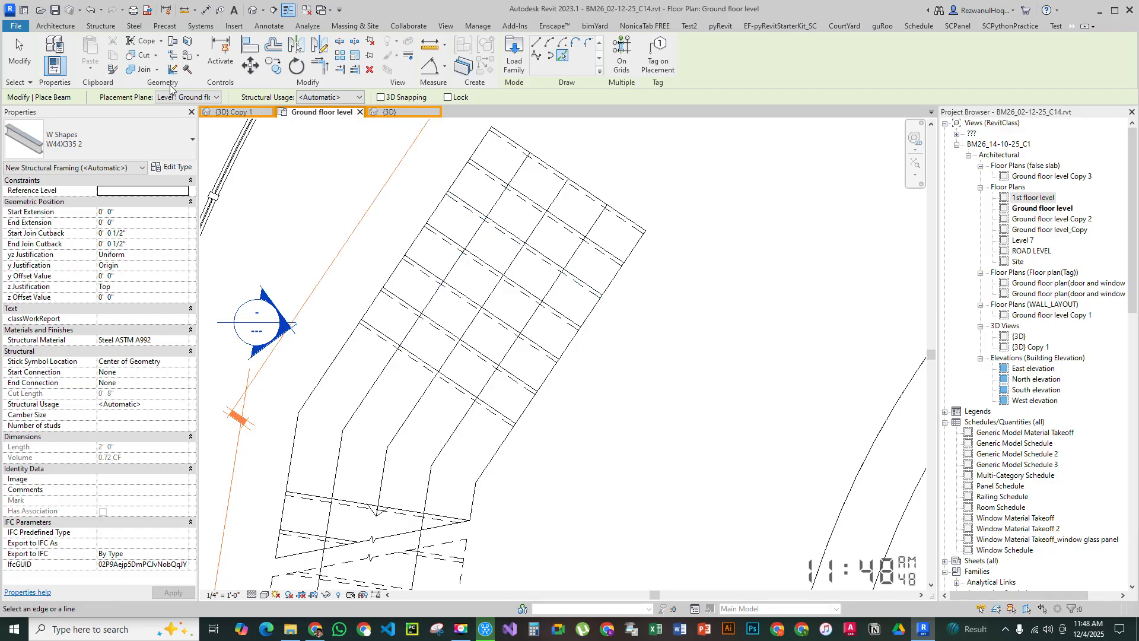
left_click(193, 98)
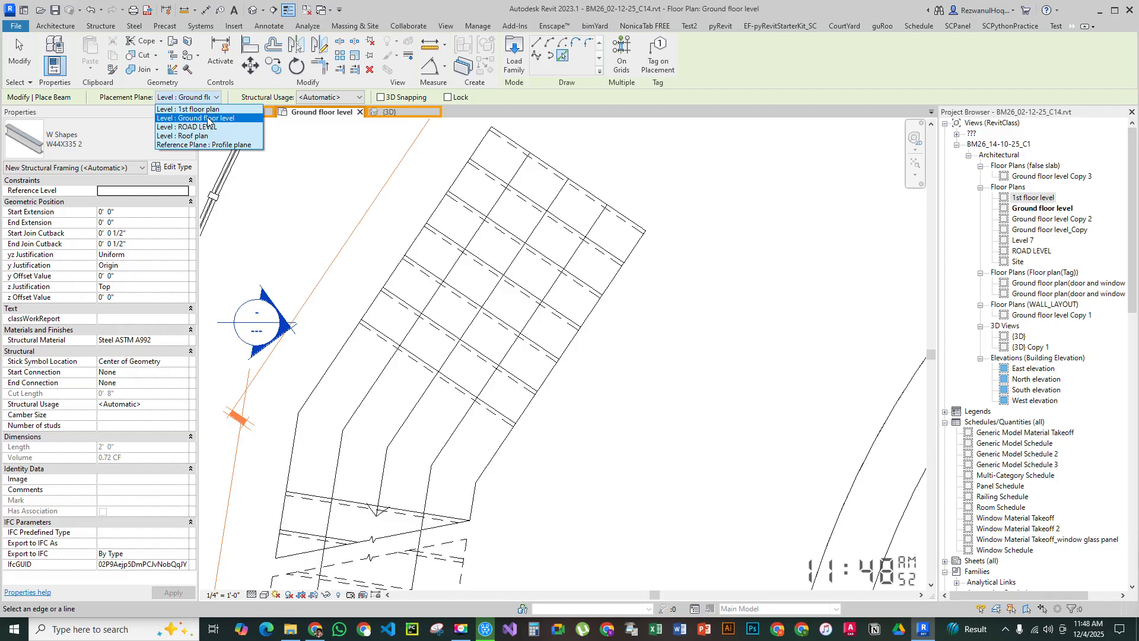
left_click(208, 118)
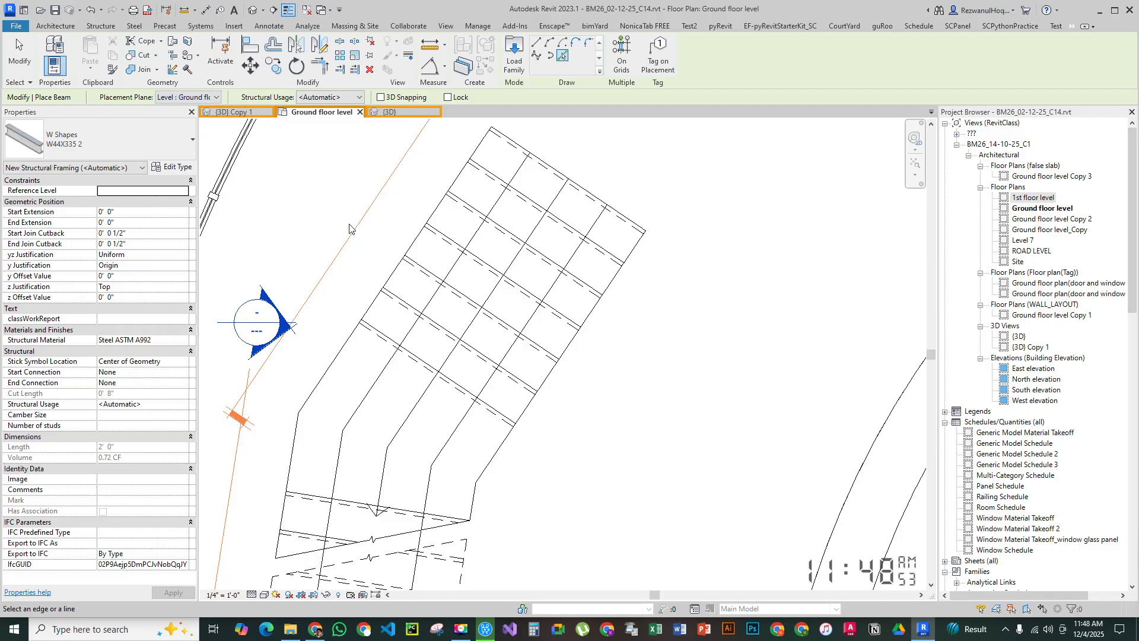
Place beams along the stair's inner guide line nearest the section markers, picking each segment from the upper flight to the lower flight
left_click(453, 270)
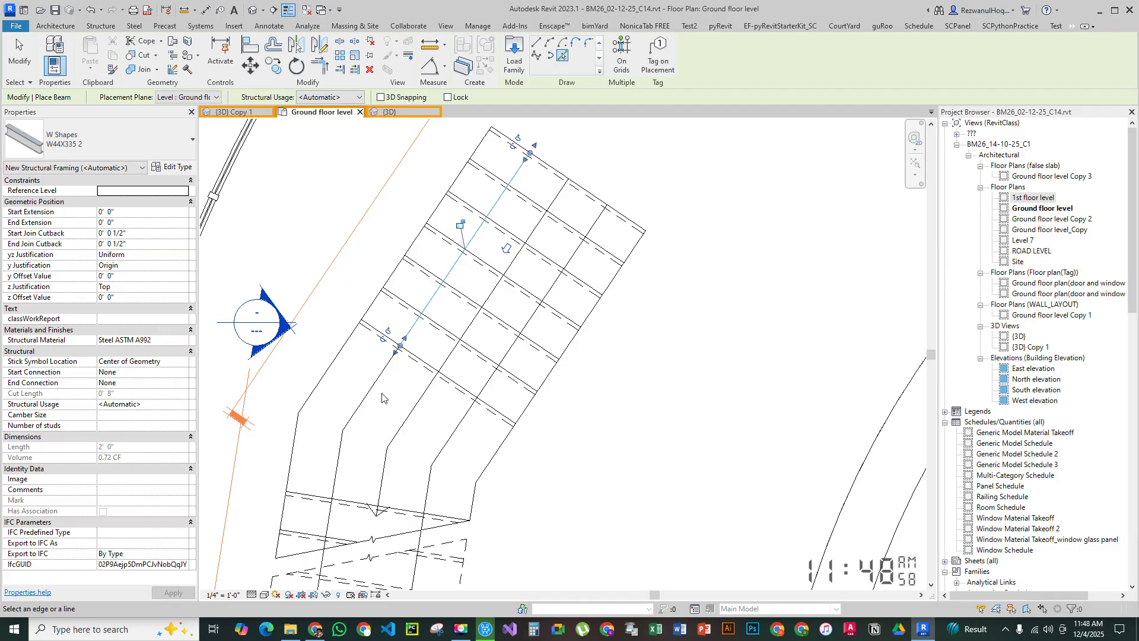
mouse_move(342, 462)
middle_mouse_down()
mouse_move(457, 242)
mouse_move(479, 170)
middle_mouse_up()
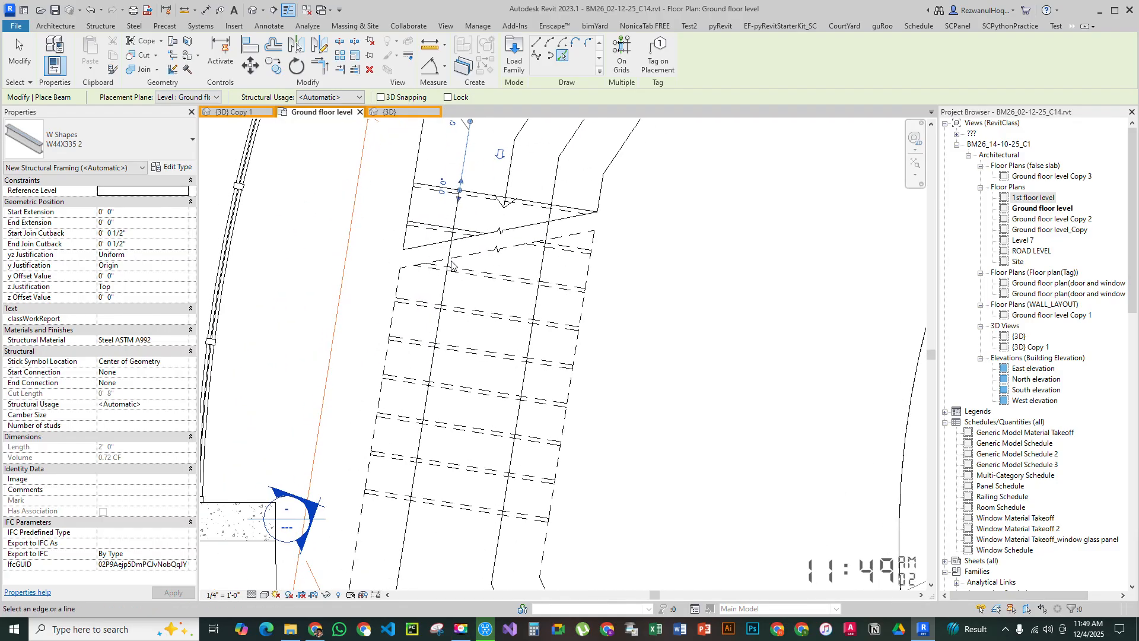
middle_click_drag(462, 387, 498, 146)
left_click(442, 287)
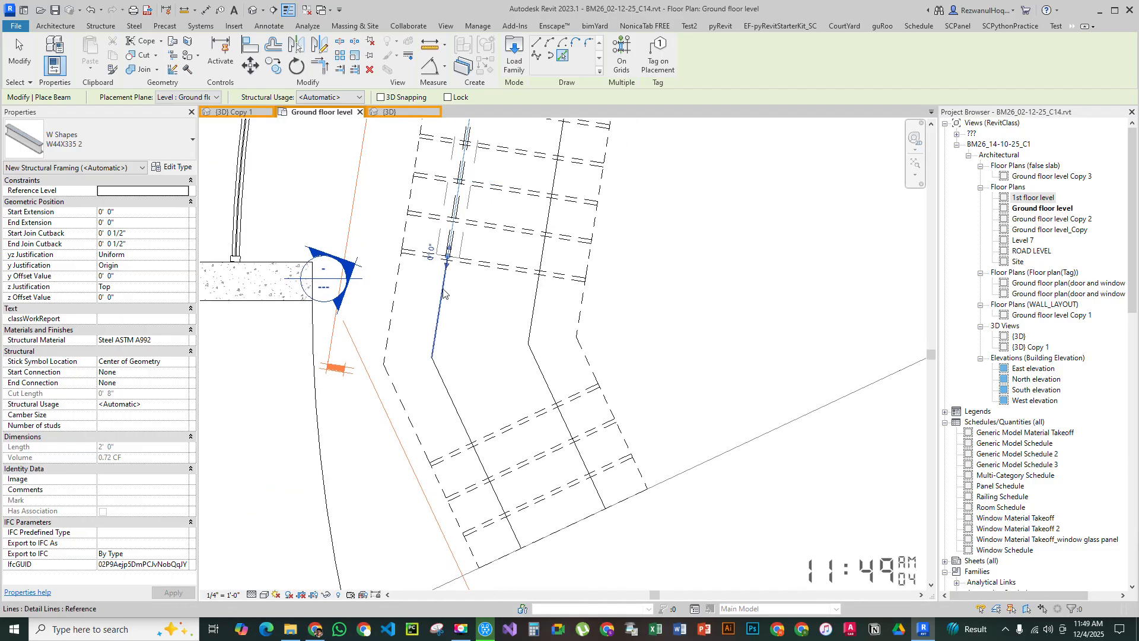
left_click(460, 415)
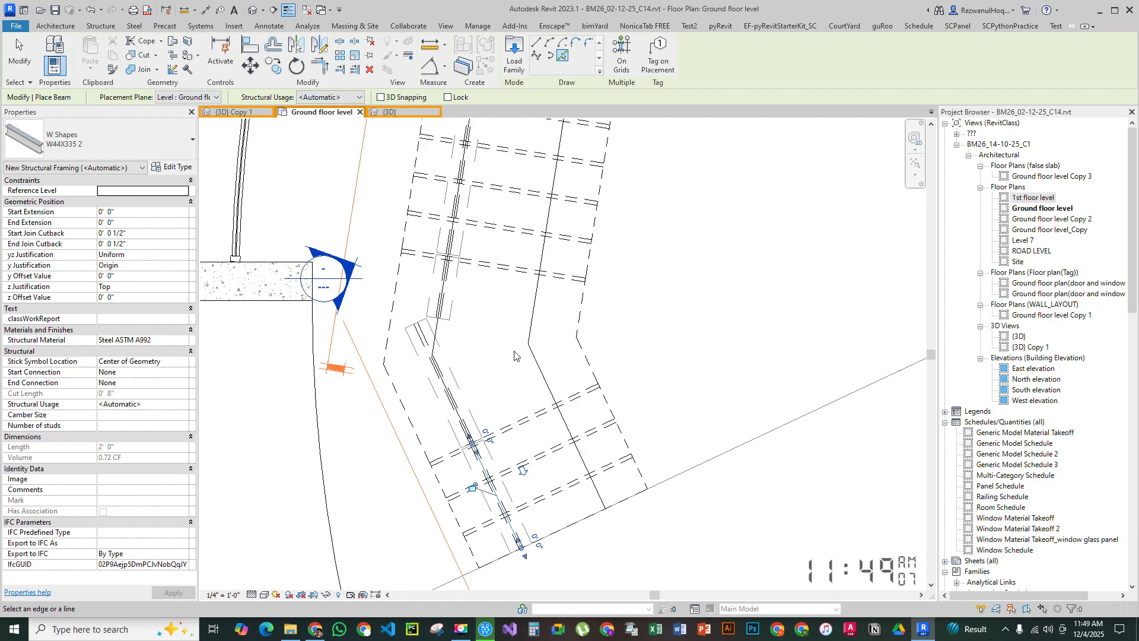
key("Escape")
key("Escape")
scroll(510, 353, "down", 5)
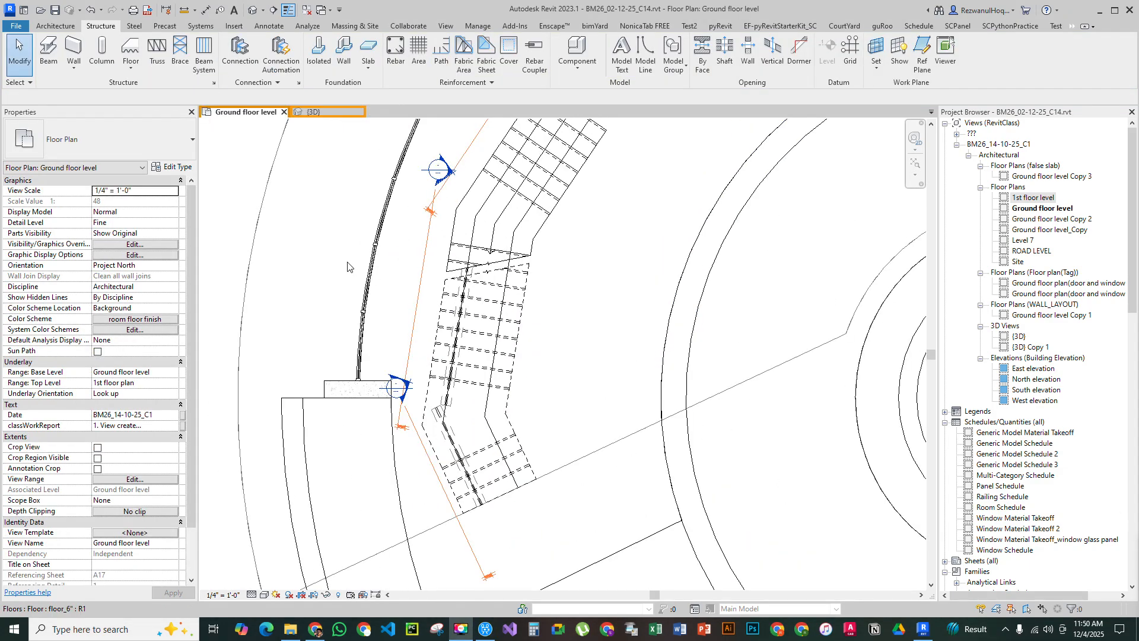
Check the ground floor plan's view range settings for the bottom and view depth, leaving them as they are
scroll(478, 307, "up", 5)
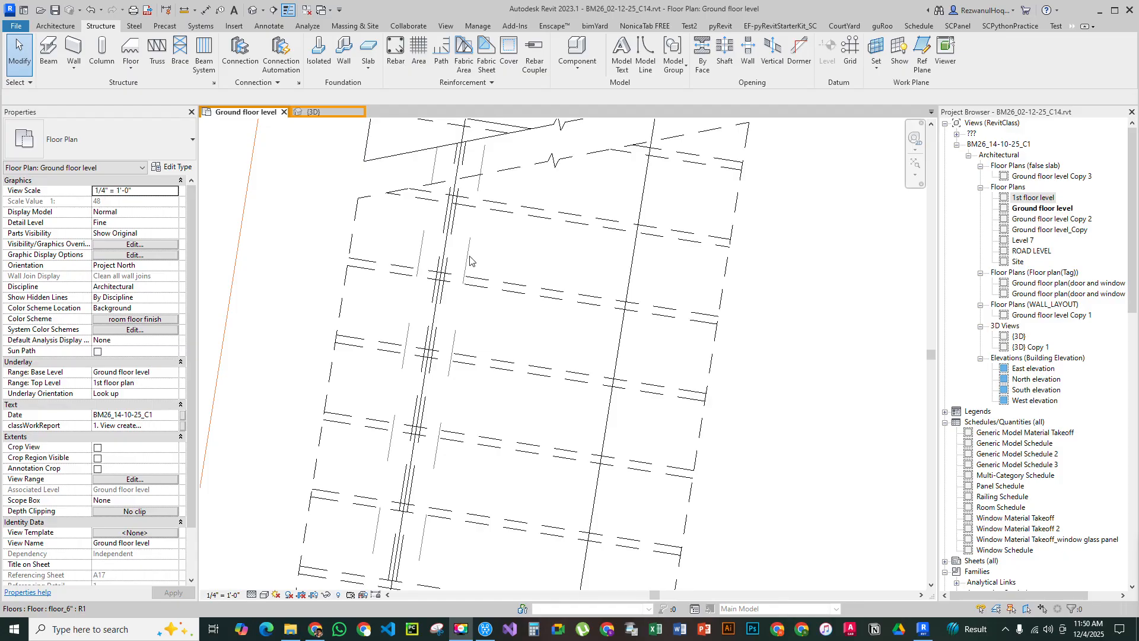
scroll(472, 306, "down", 4)
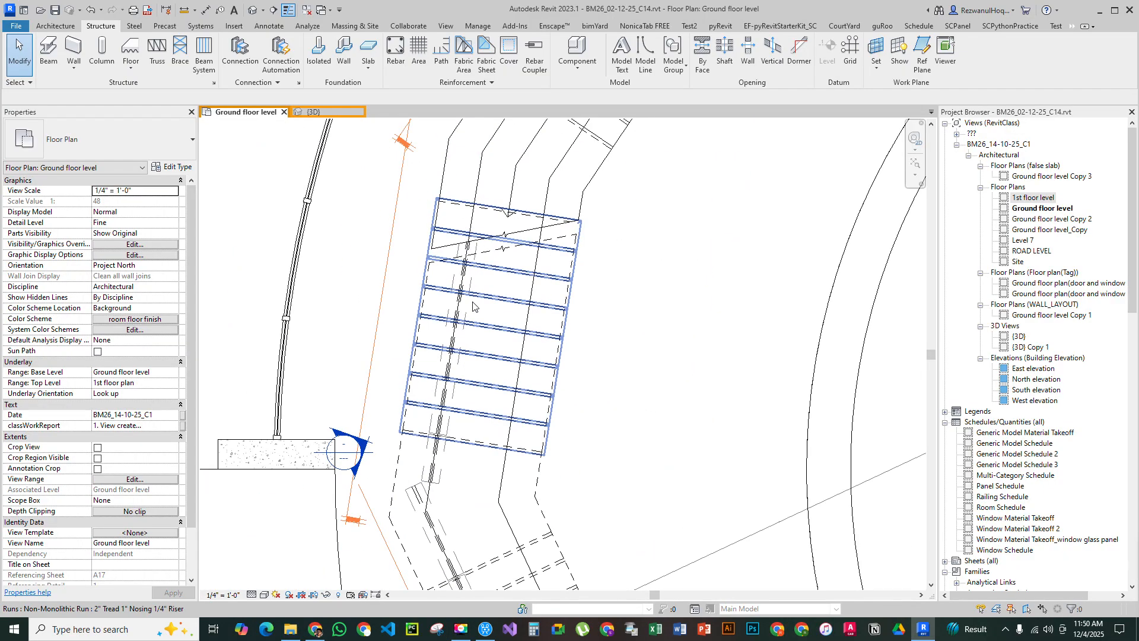
left_click(135, 478)
left_click(318, 188)
left_click(308, 231)
left_click(304, 226)
left_click(304, 229)
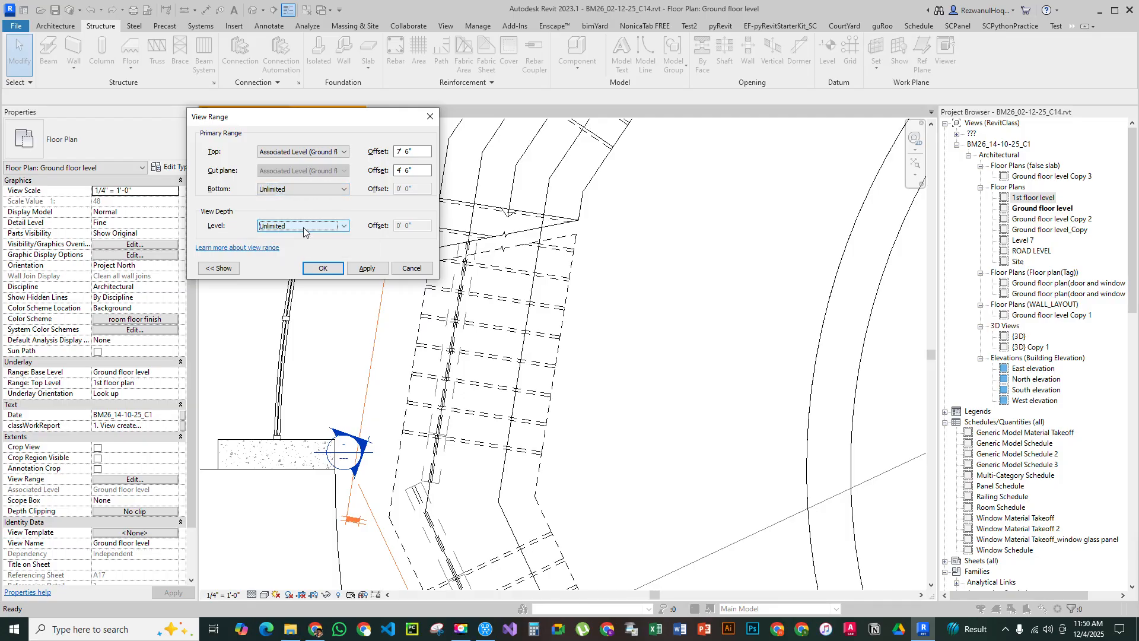
left_click(409, 269)
scroll(497, 323, "down", 2)
scroll(497, 324, "down", 2)
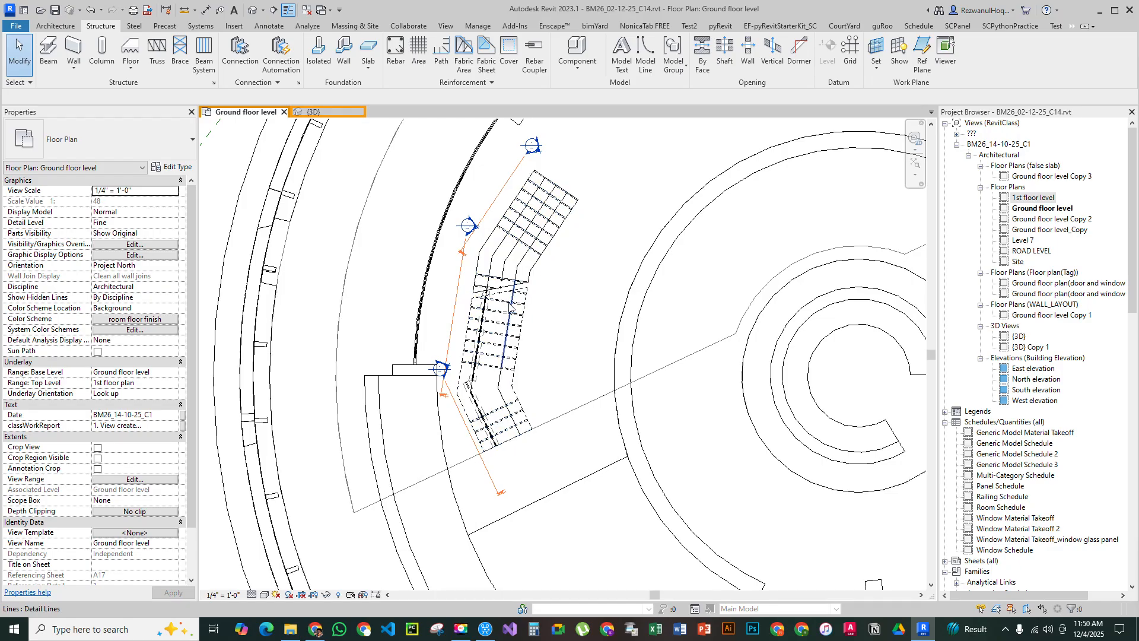
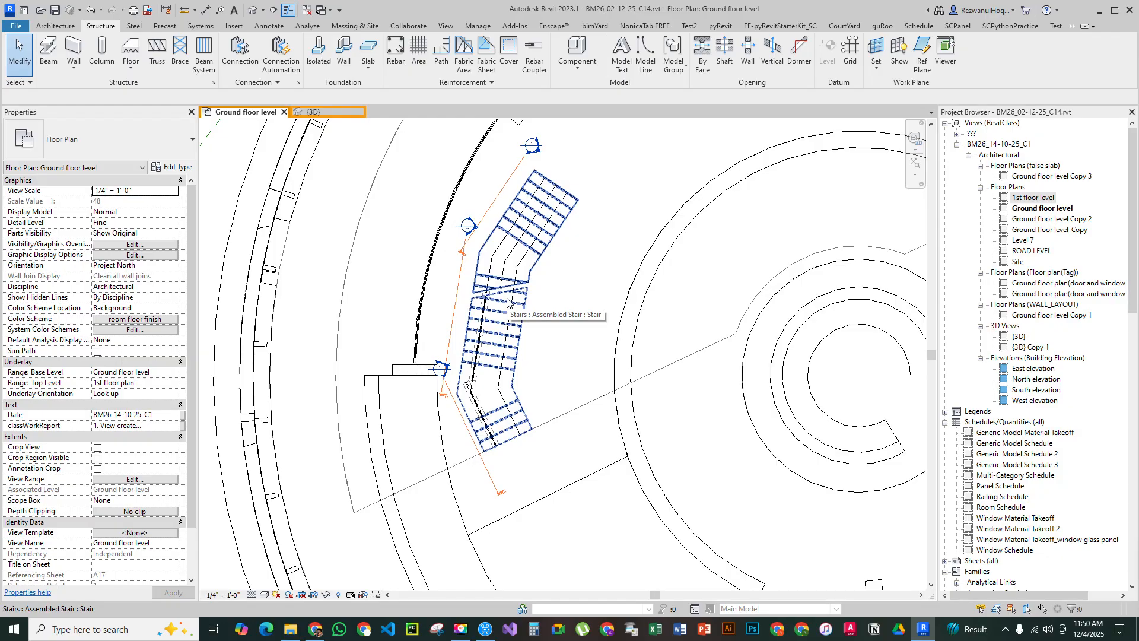
scroll(507, 303, "up", 5)
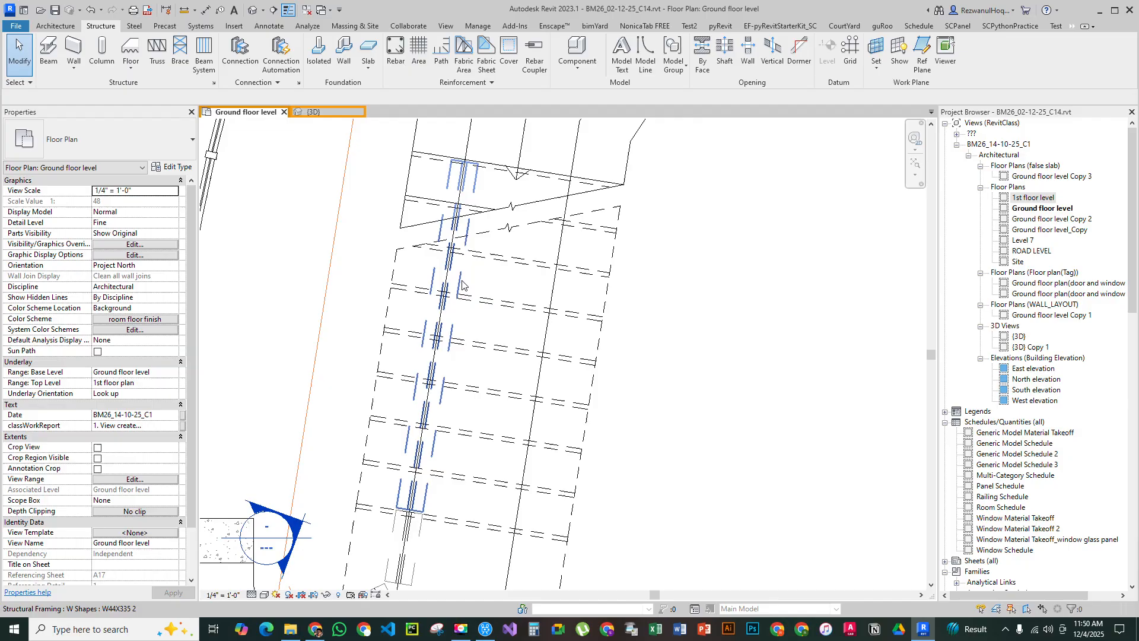
scroll(438, 208, "down", 3)
scroll(406, 344, "up", 3)
scroll(441, 418, "down", 3)
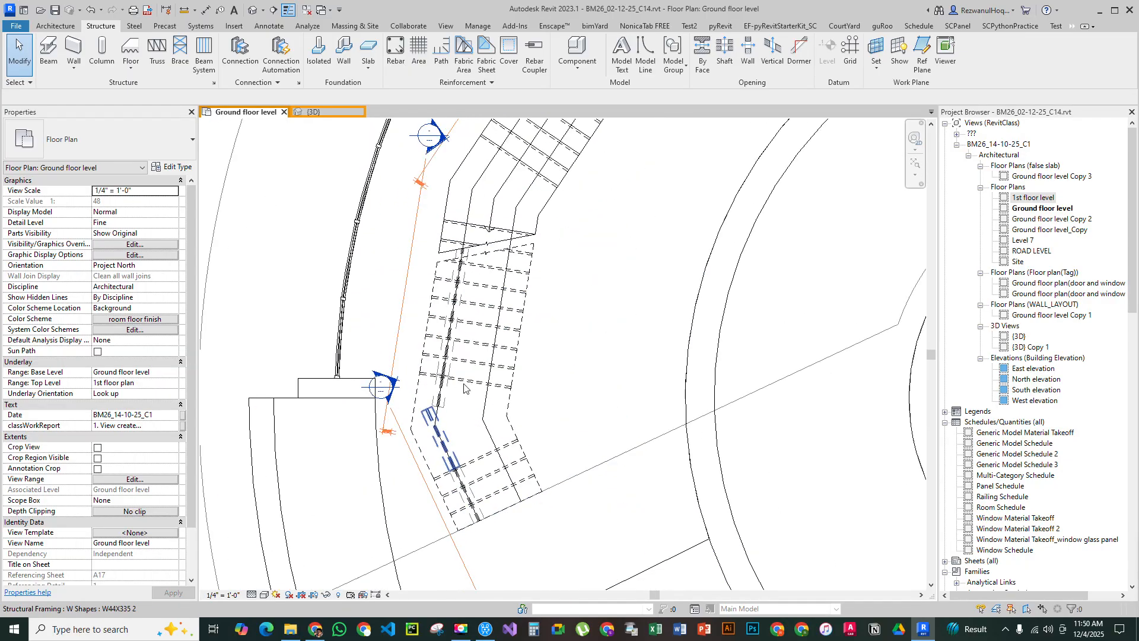
middle_click_drag(448, 273, 378, 479)
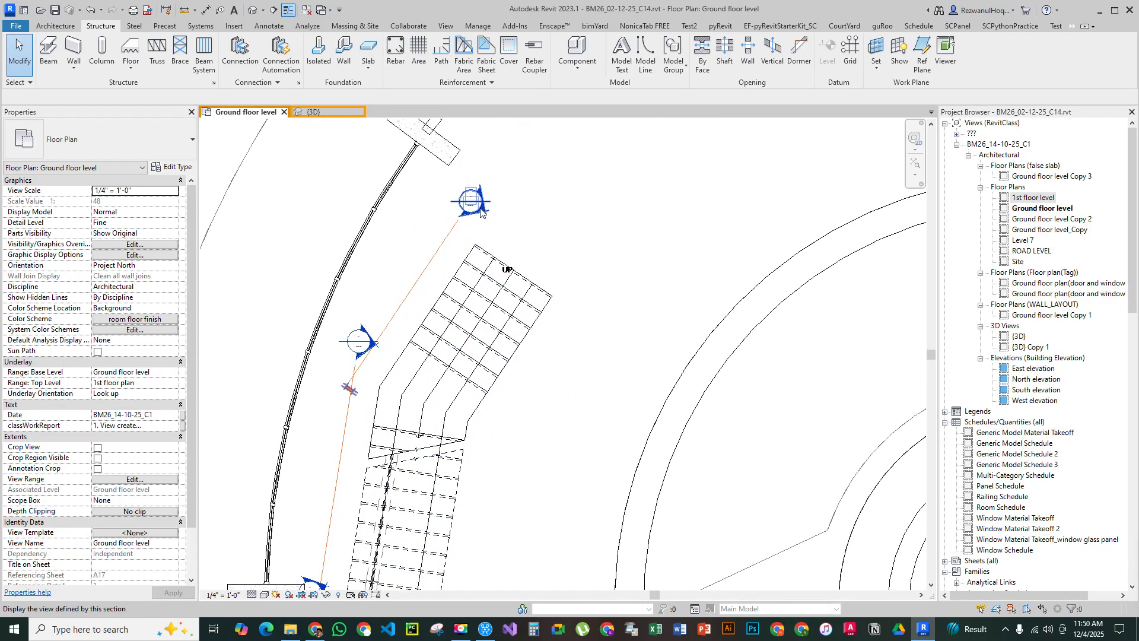
middle_click_drag(409, 557, 478, 150)
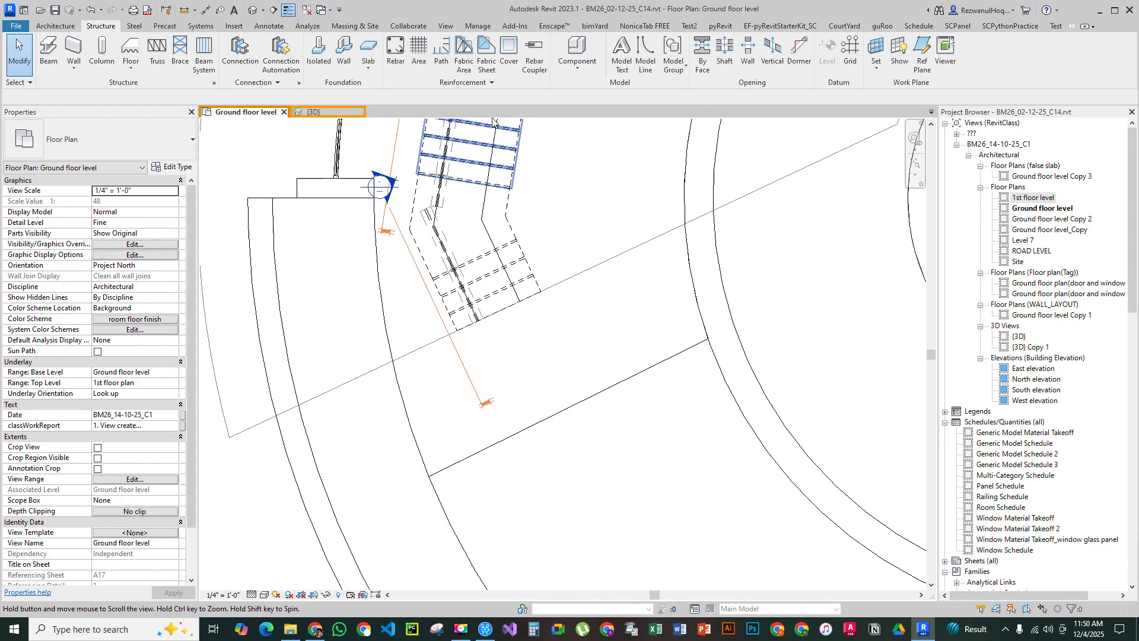
Open the section view from the marker beside the stair's lower flight
double_click(391, 185)
scroll(541, 322, "up", 3)
scroll(541, 322, "down", 8)
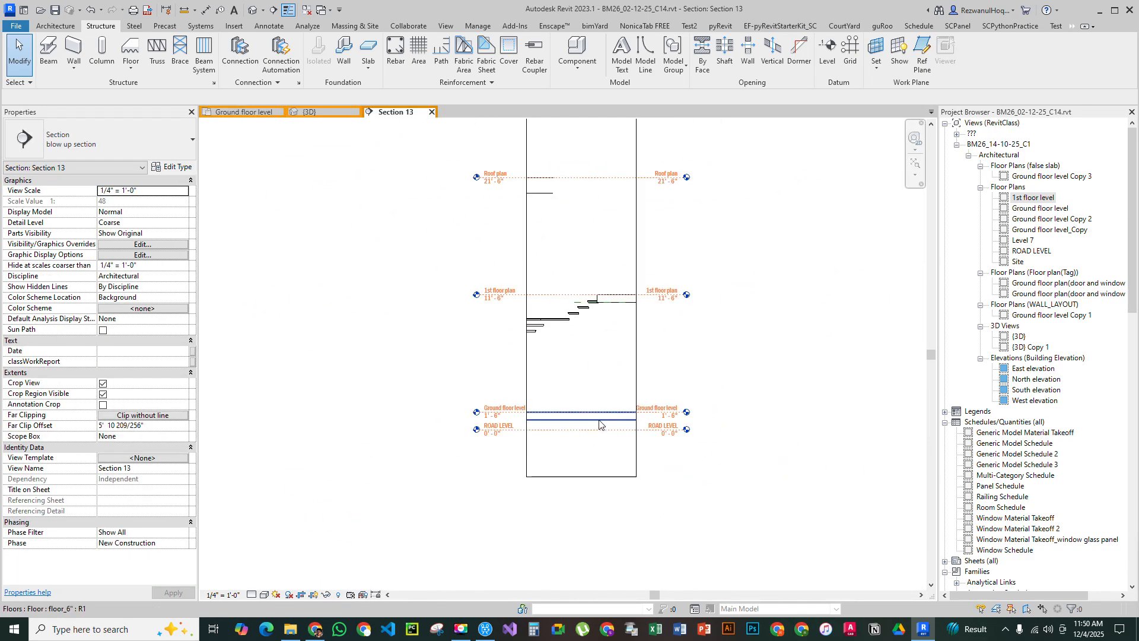
scroll(590, 354, "up", 3)
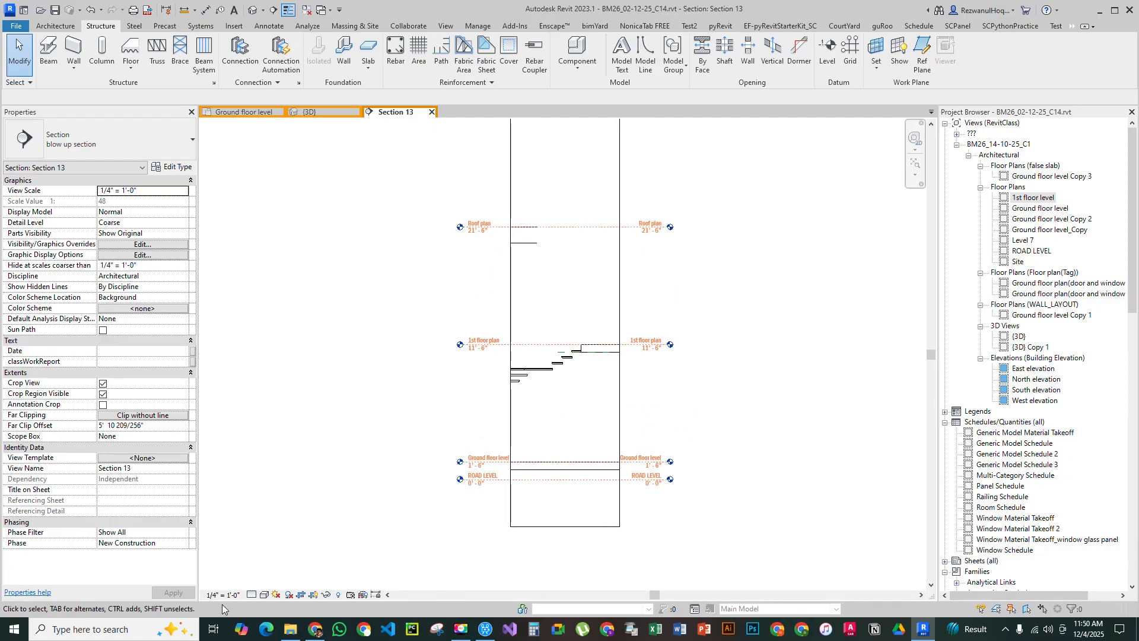
Set the section view's detail level to Fine and its visual style to Wireframe
left_click(251, 594)
left_click(274, 582)
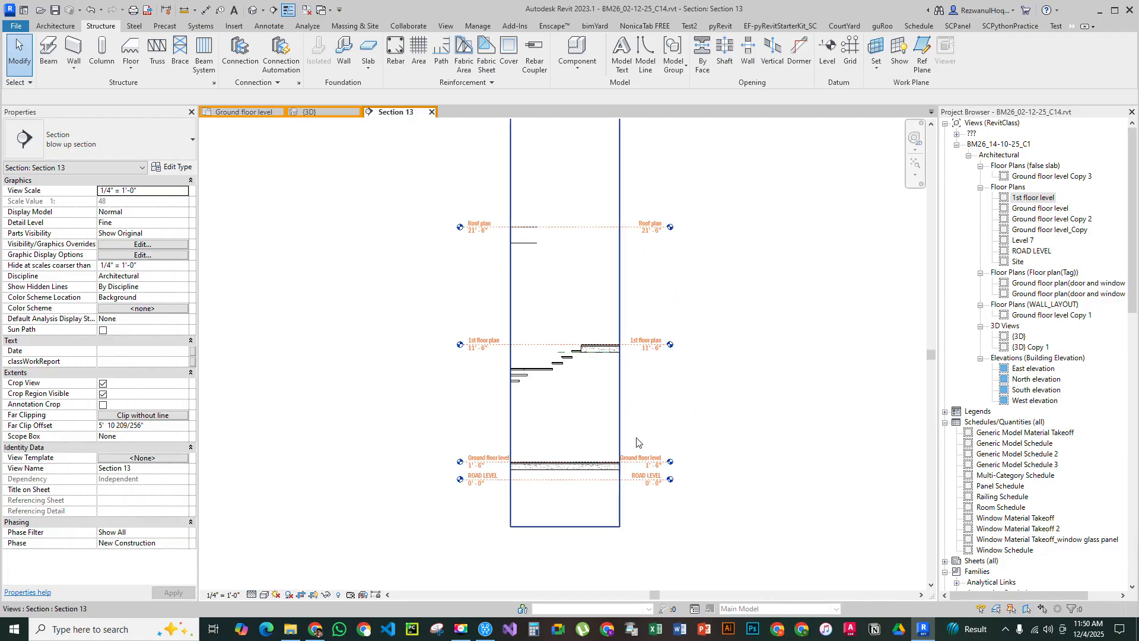
scroll(636, 446, "up", 3)
left_click(264, 594)
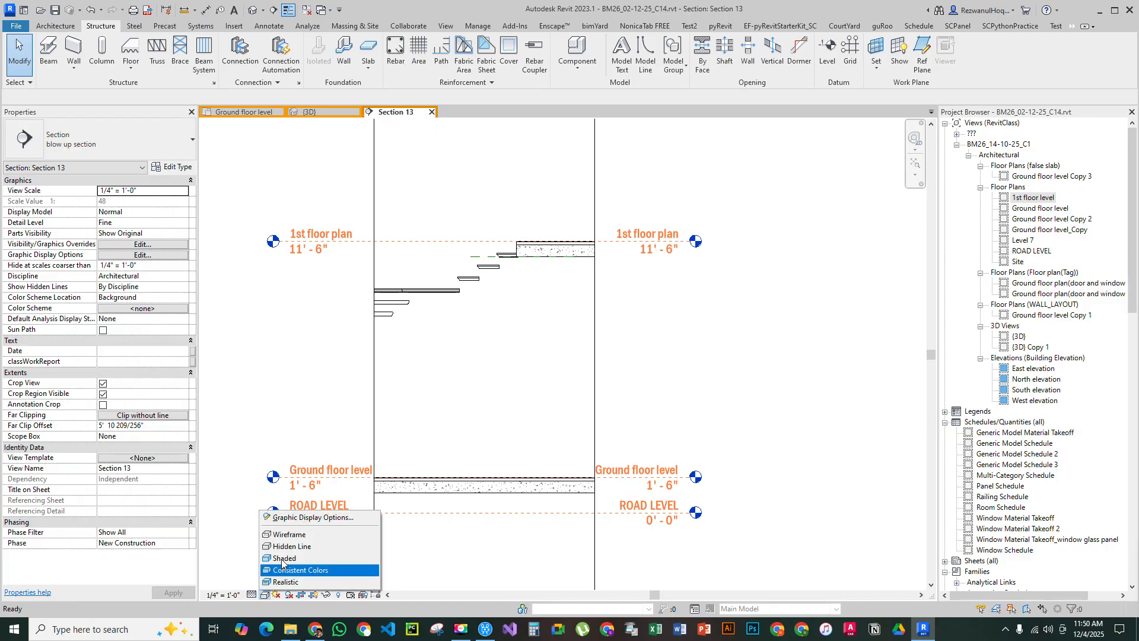
left_click(285, 529)
Temporarily hide the ground floor slab that overlaps the beams in the section view
scroll(464, 514, "up", 4)
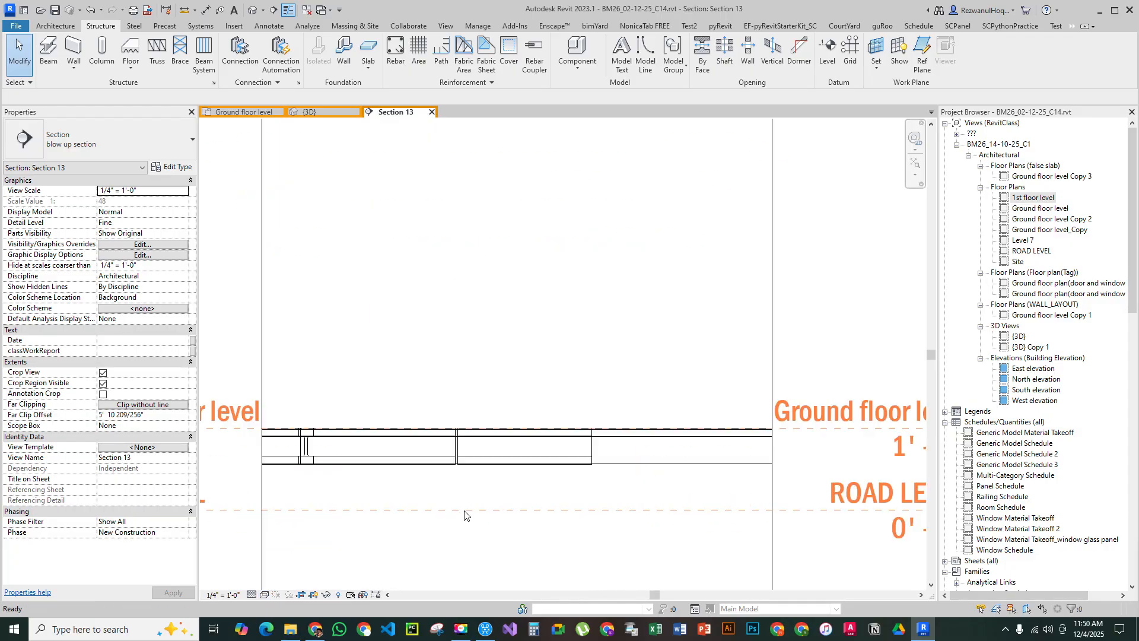
left_click(477, 446)
scroll(475, 557, "down", 4)
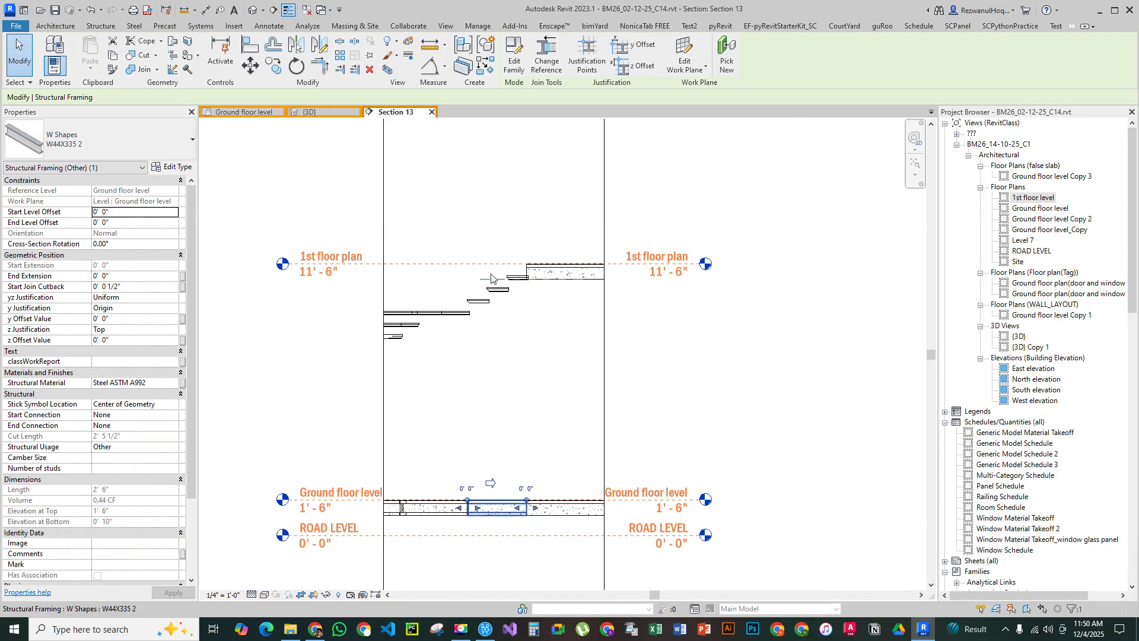
left_click(508, 341)
scroll(486, 305, "up", 2)
middle_click_drag(499, 364, 490, 248)
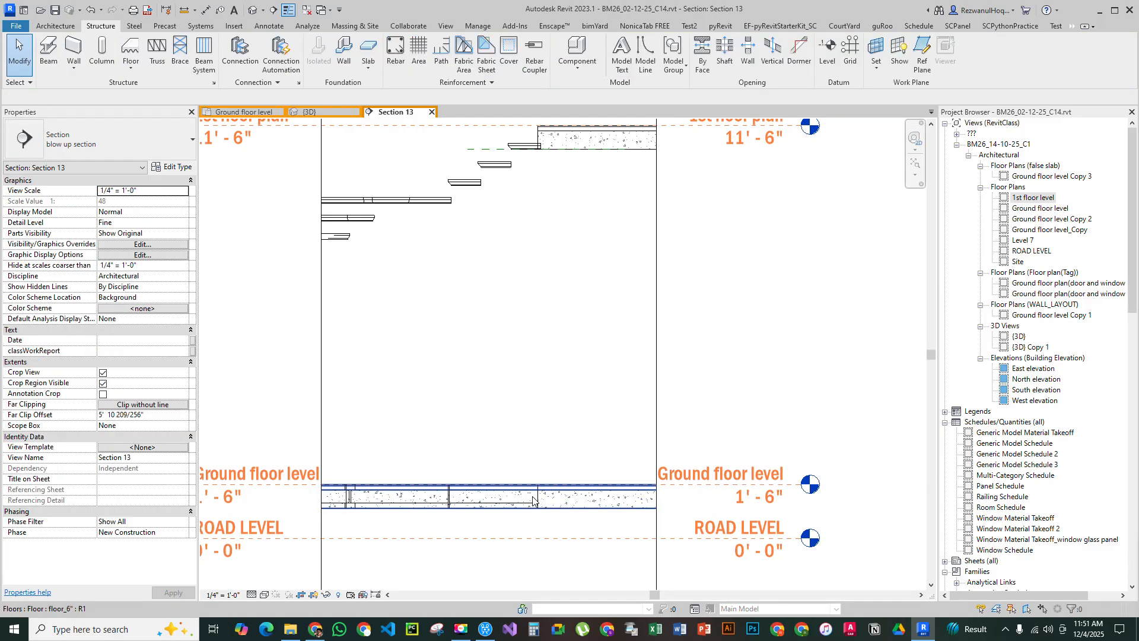
left_click(551, 498)
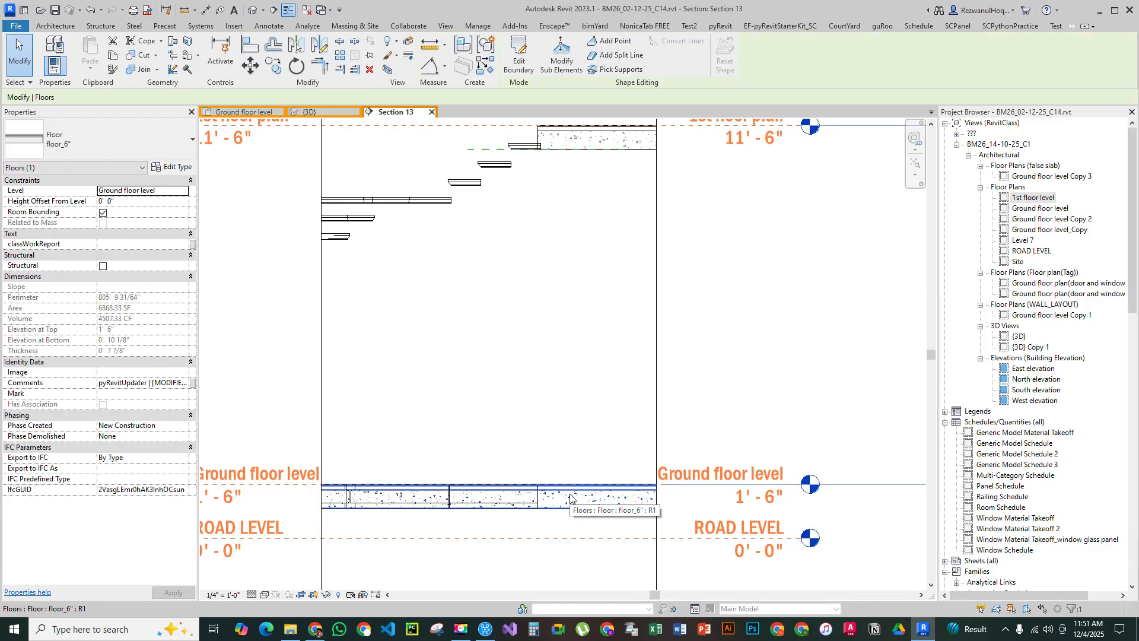
key("h")
key("h")
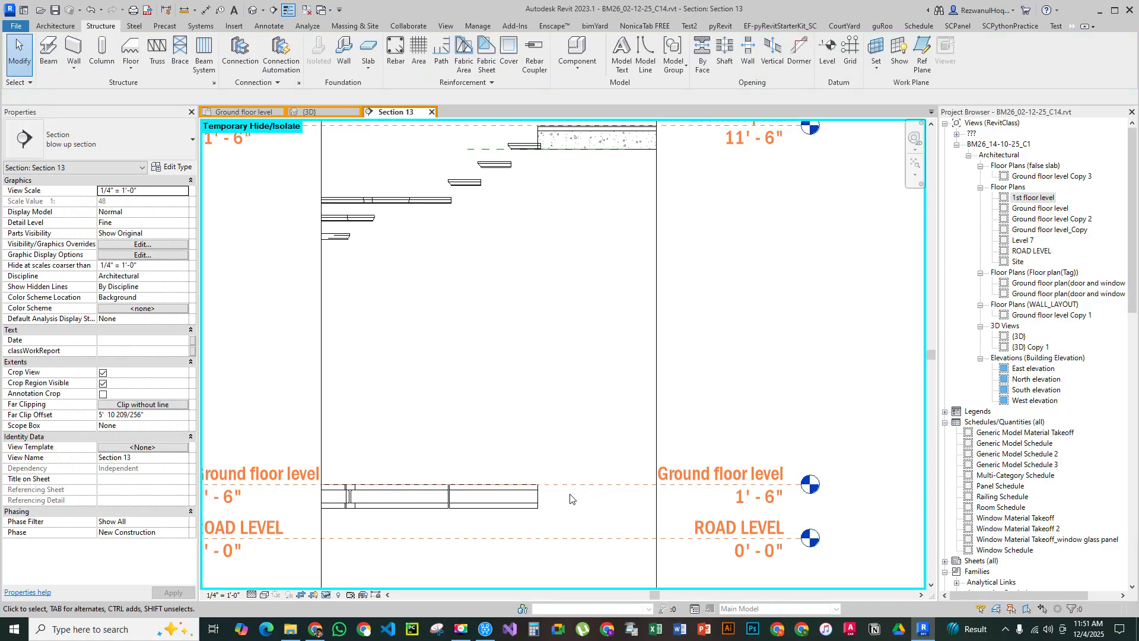
left_click(525, 504)
left_click(541, 469)
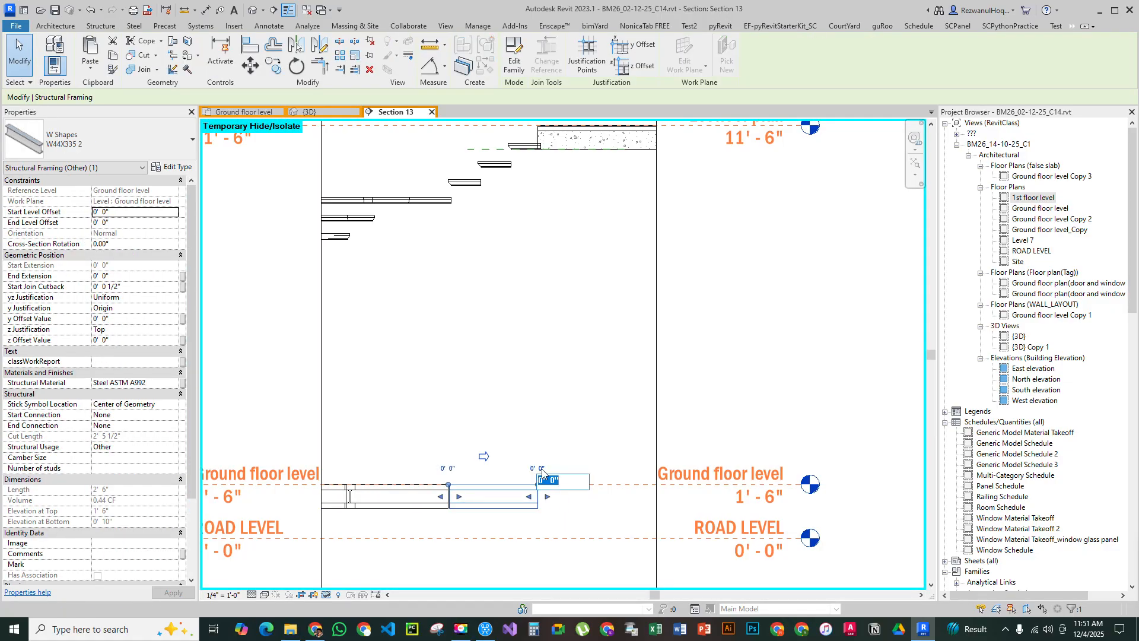
scroll(475, 267, "up", 3)
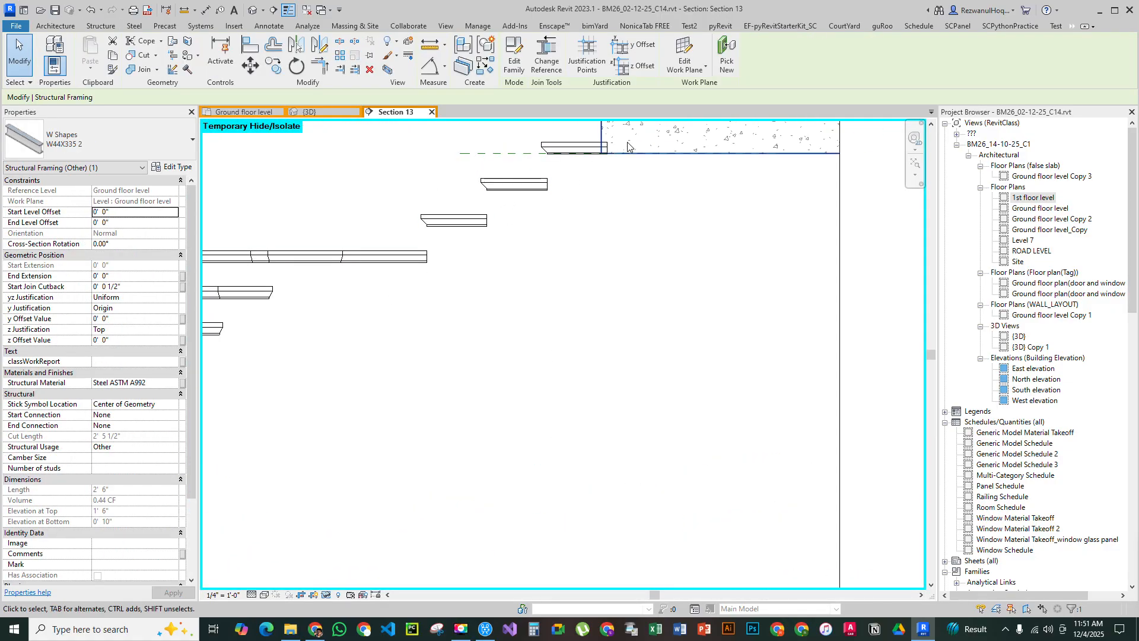
key("Escape")
Draw a detail line from the landing's lower end corner to the lower corner of the second tread above it
key("d")
key("l")
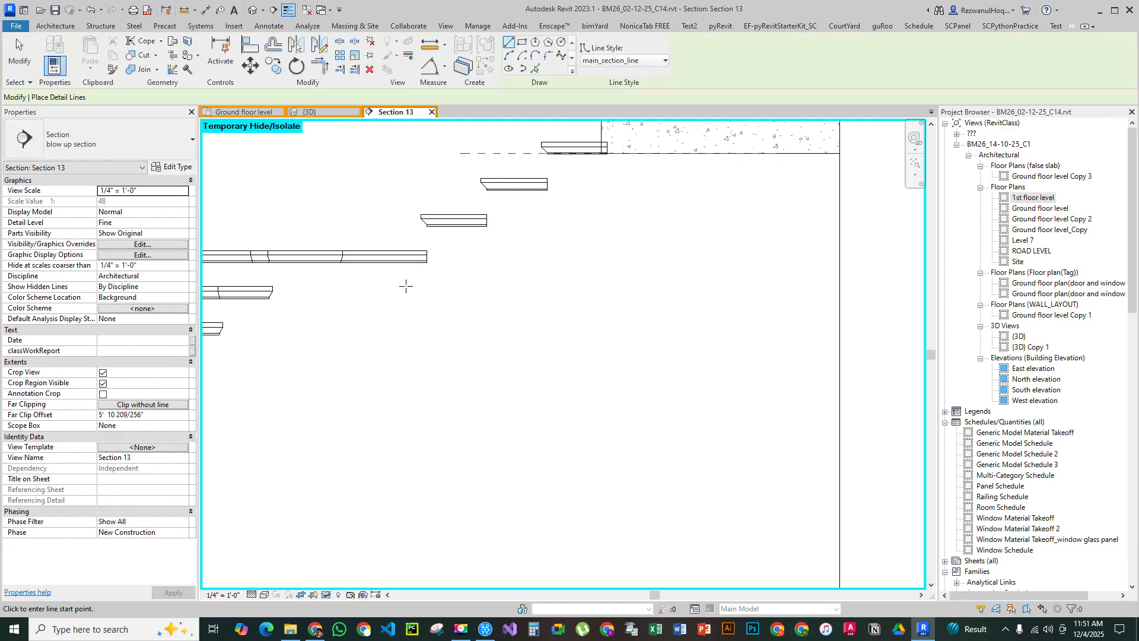
left_click(427, 262)
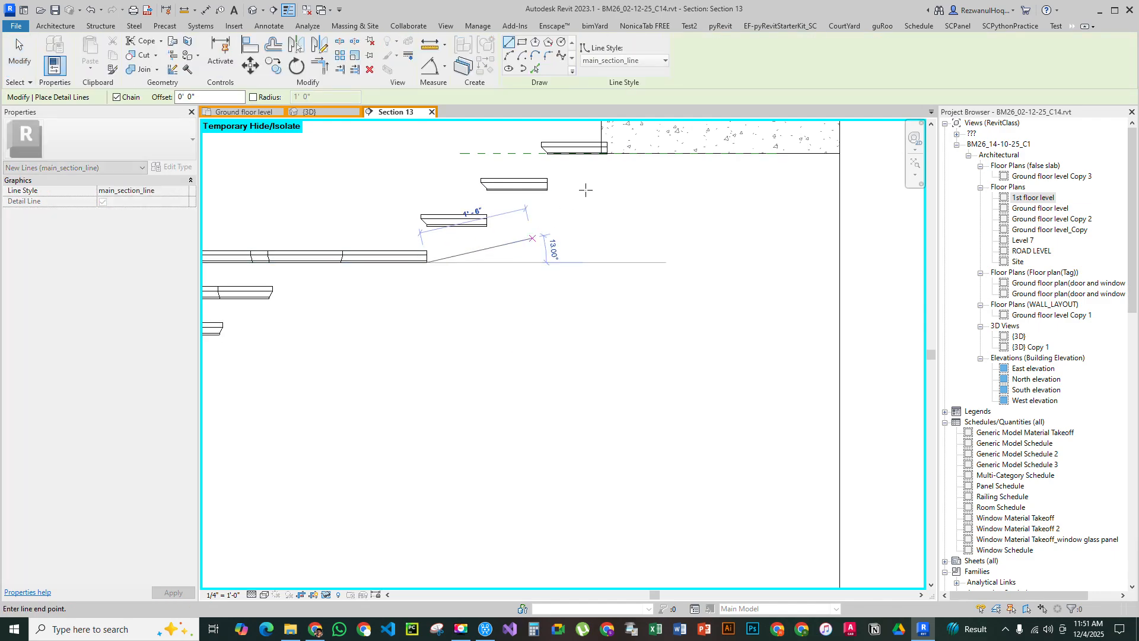
key("Escape")
key("Escape")
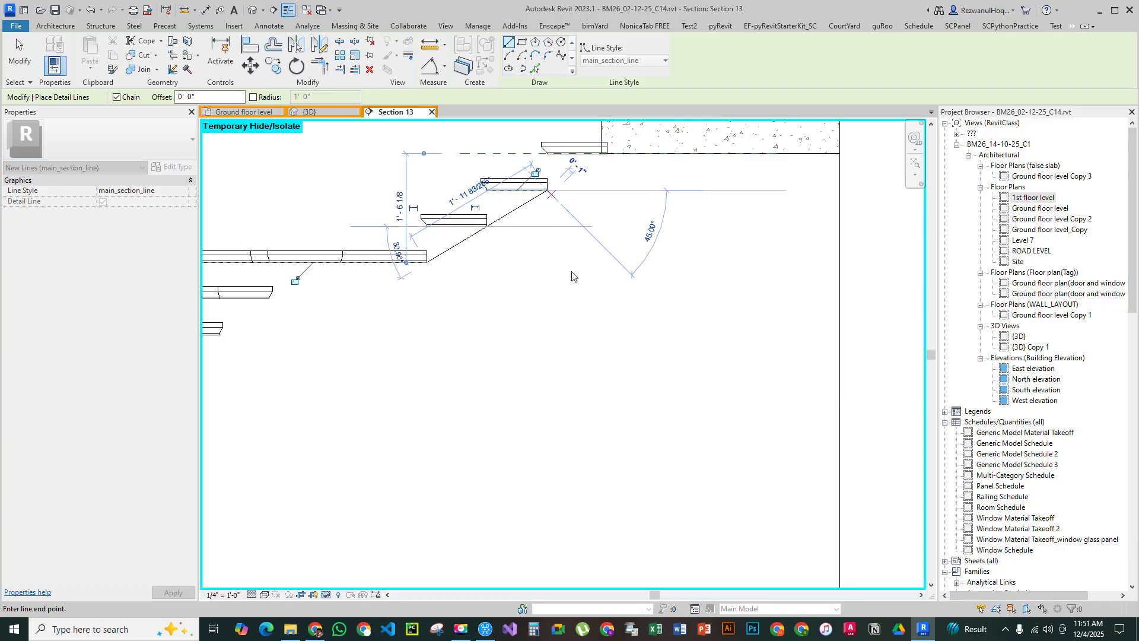
Set the end level offset of the outer ground-floor beam to 1' 0"
scroll(437, 163, "down", 4)
left_click(494, 426)
scroll(497, 426, "up", 3)
left_click(504, 392)
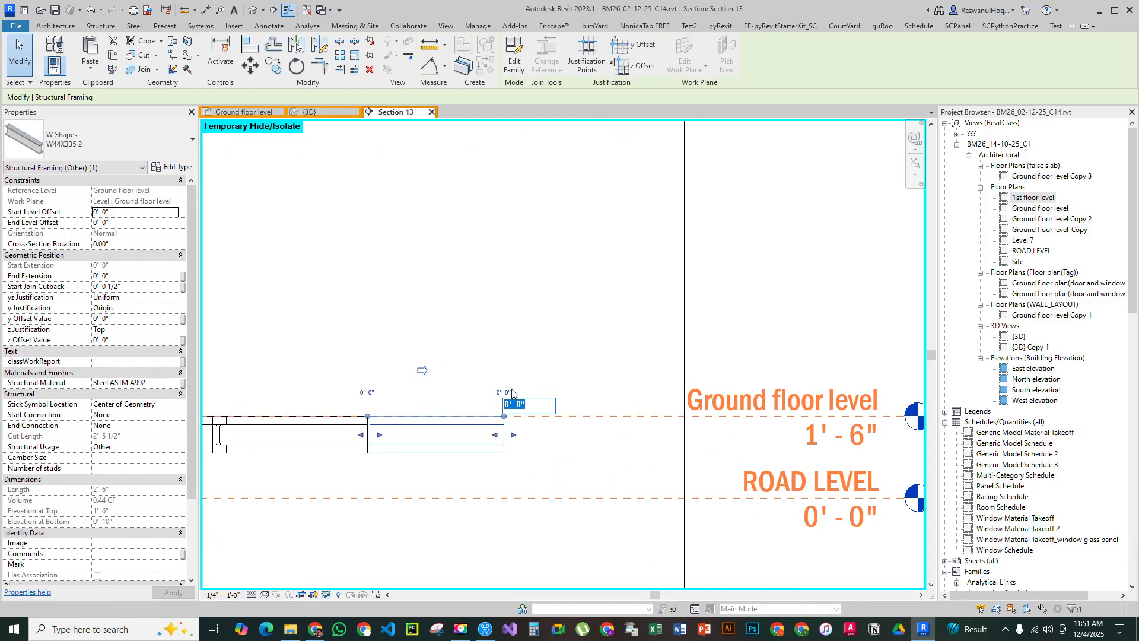
key("Return")
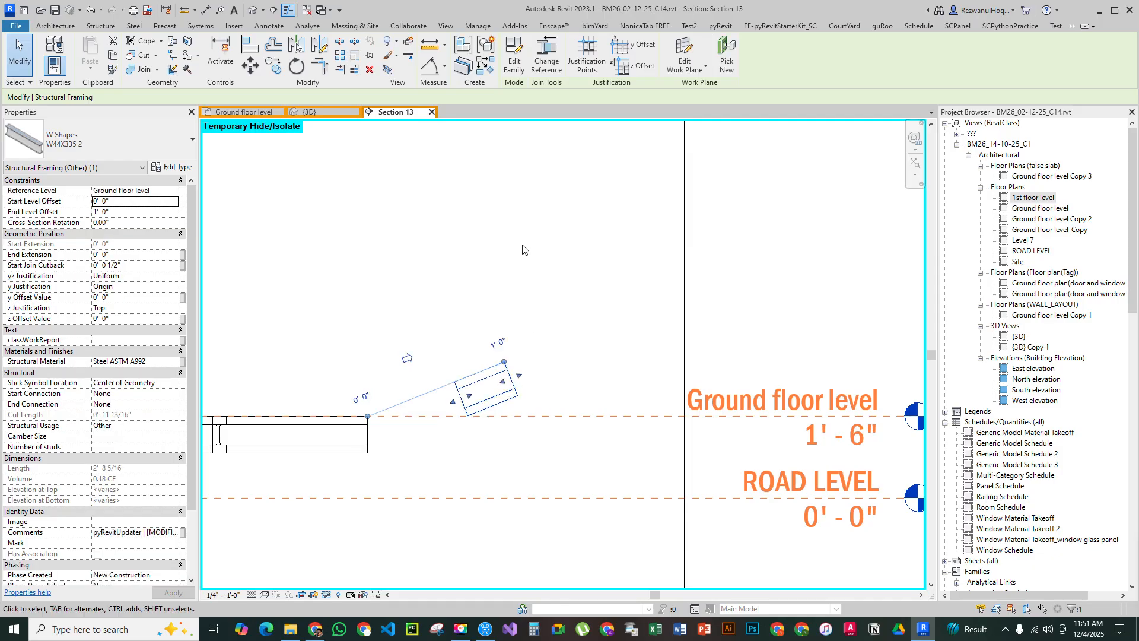
Raise the beam's start to about 2' 3" above the ground floor and its end higher, making it slope upward like the stair
left_click_drag(369, 419, 392, 293)
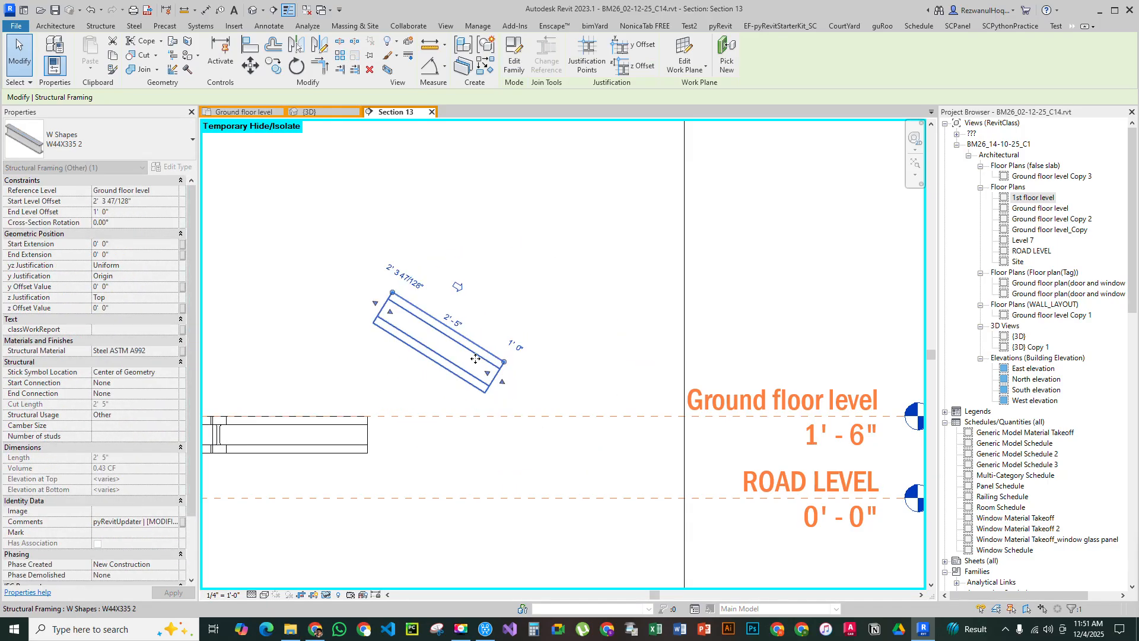
left_click_drag(505, 362, 505, 208)
scroll(507, 334, "down", 5)
middle_click_drag(494, 286, 478, 391)
scroll(477, 390, "up", 4)
left_click(428, 392)
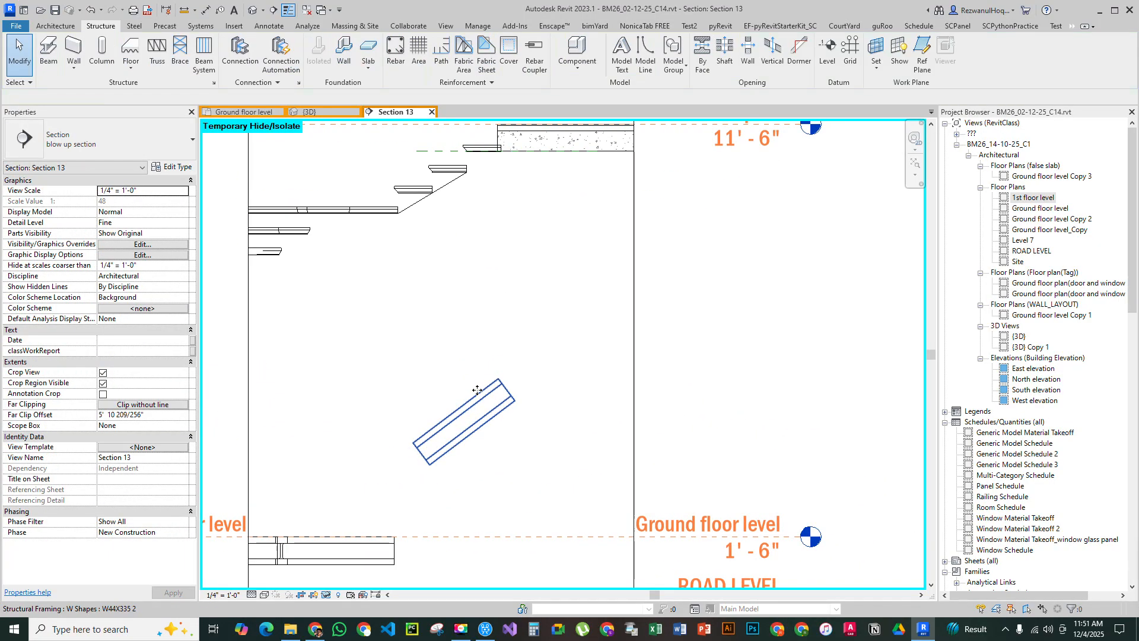
Align the sloped beam's top edge with the detail line along the tread corners
key("a")
key("l")
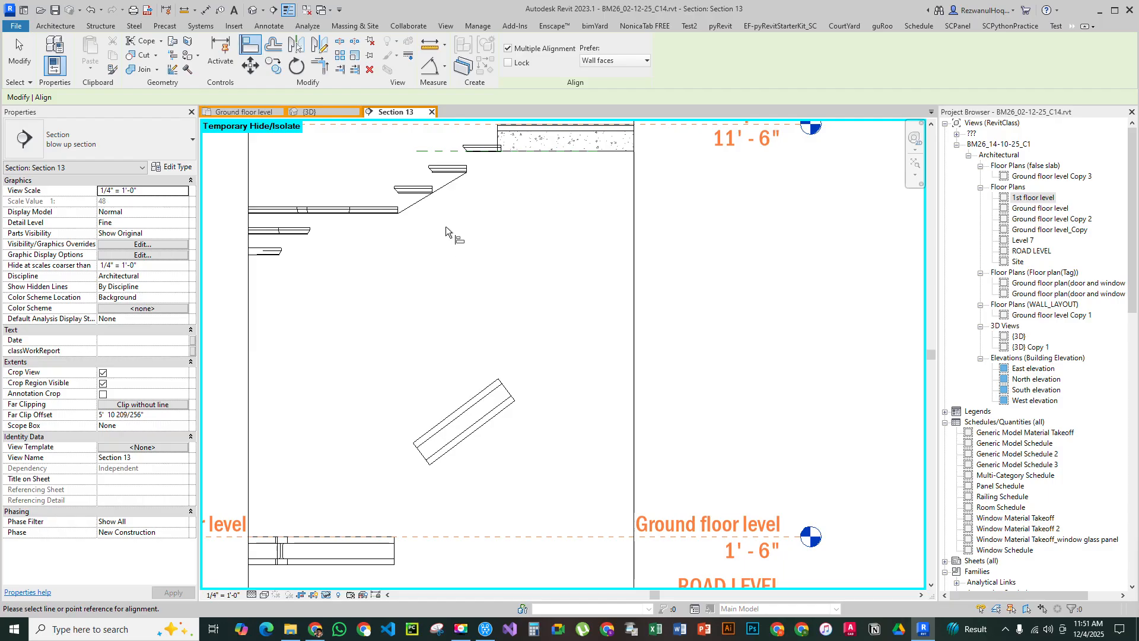
left_click(436, 190)
left_click(479, 398)
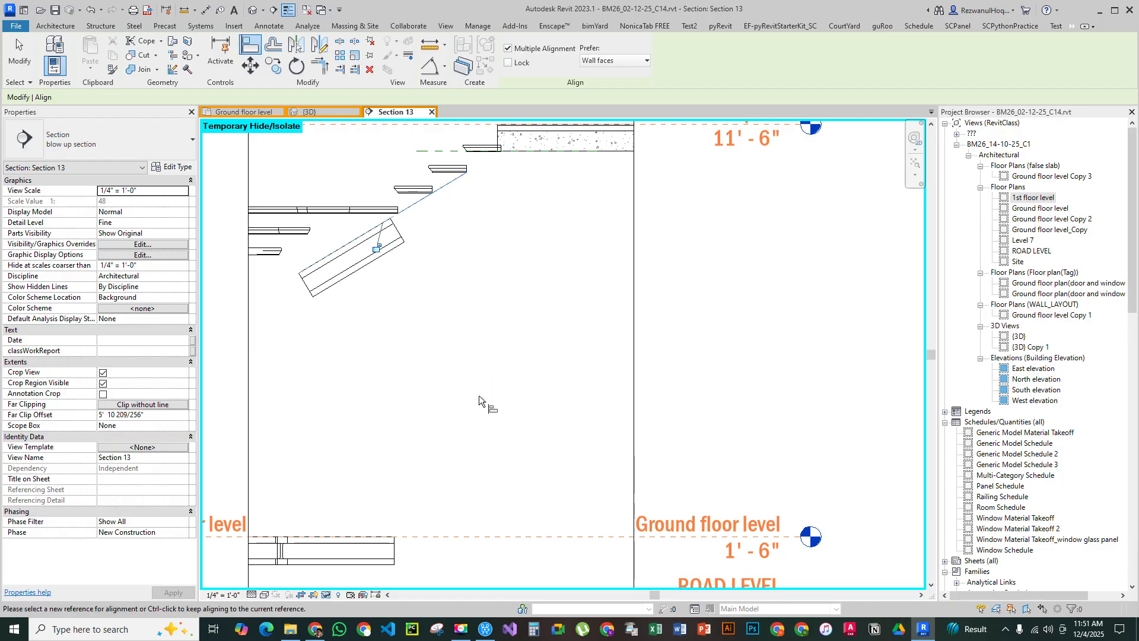
middle_click_drag(436, 367, 414, 404)
key("Escape")
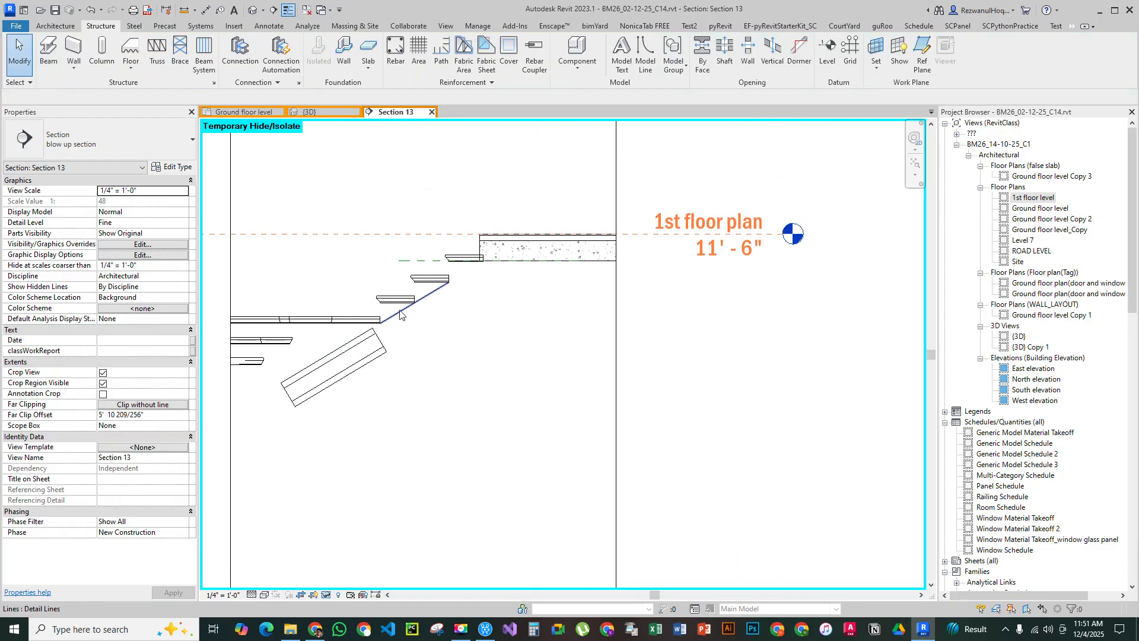
Stretch the sloped beam's upper end along its slope to an end level offset of about 9' 6", at the first floor slab
left_click(354, 341)
scroll(354, 341, "up", 2)
left_click_drag(354, 338, 576, 204)
middle_click_drag(409, 355, 467, 321)
scroll(719, 170, "up", 1)
middle_click_drag(719, 170, 548, 288)
scroll(484, 259, "up", 5)
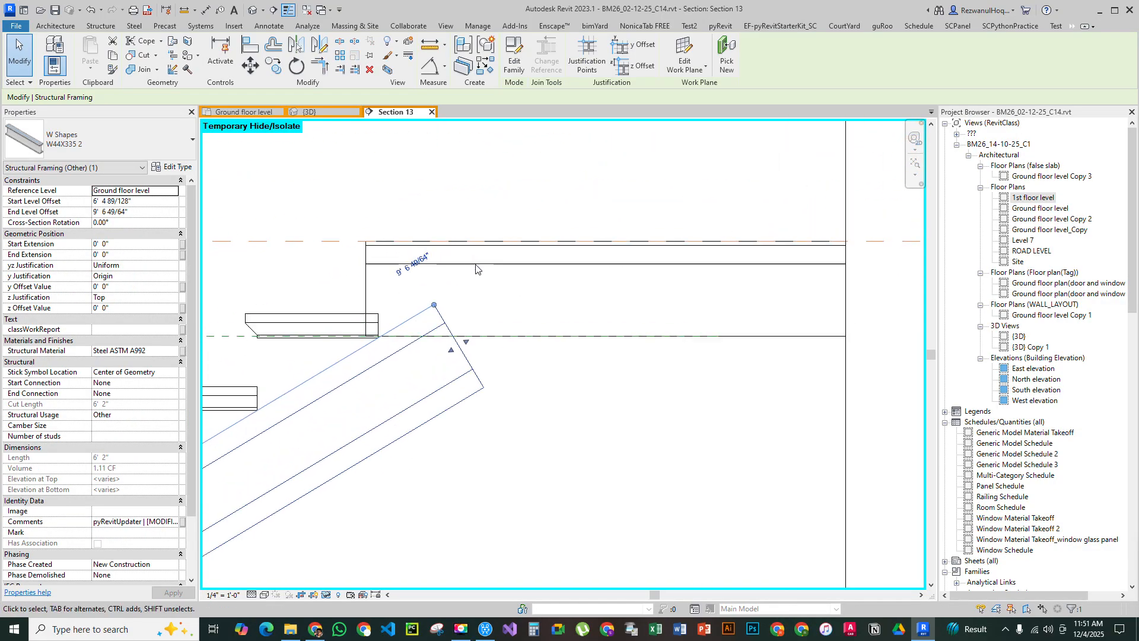
Extend the sloped beam's upper end further into the first floor slab, to an end level offset of about 9' 11"
left_click_drag(426, 312, 431, 308)
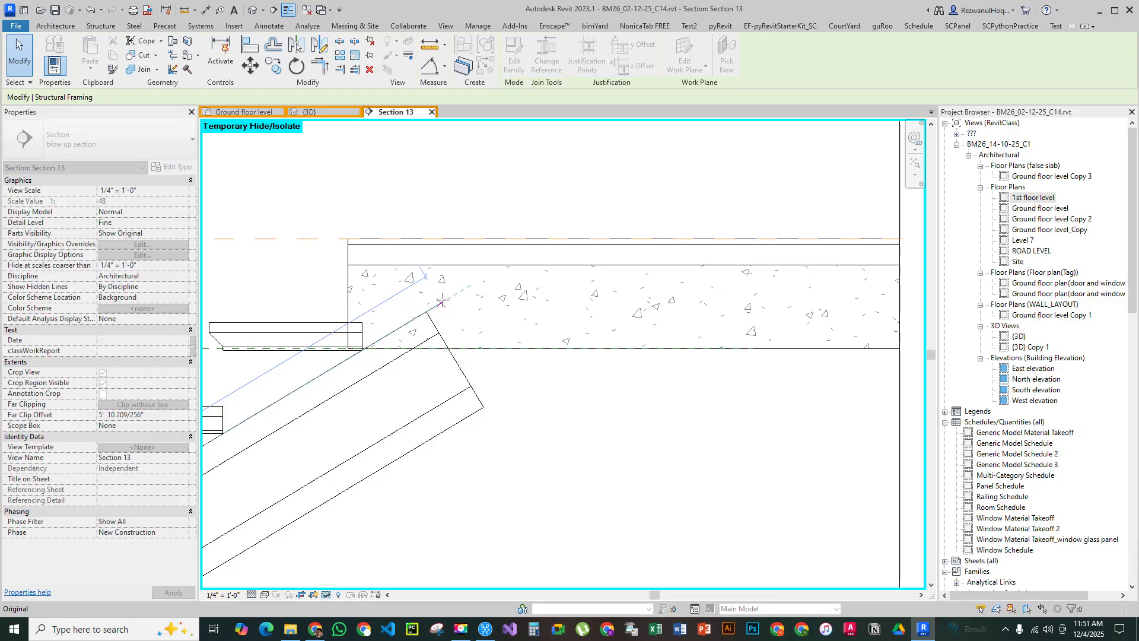
left_click_drag(486, 274, 534, 238)
scroll(534, 259, "up", 2)
scroll(535, 258, "up", 1)
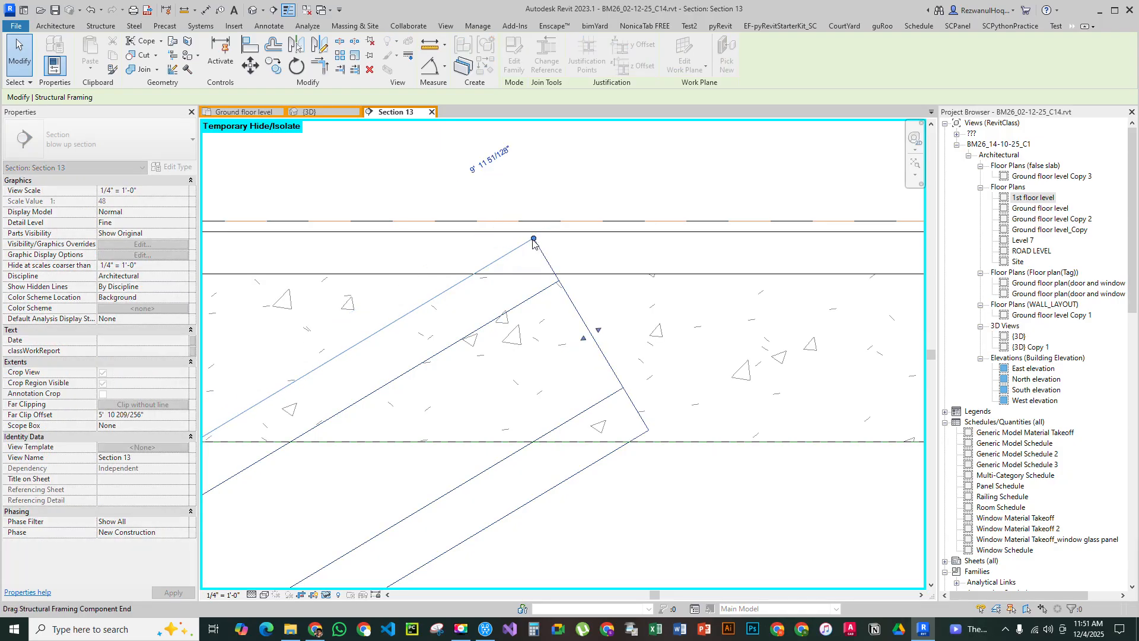
scroll(610, 361, "down", 3)
key("Escape")
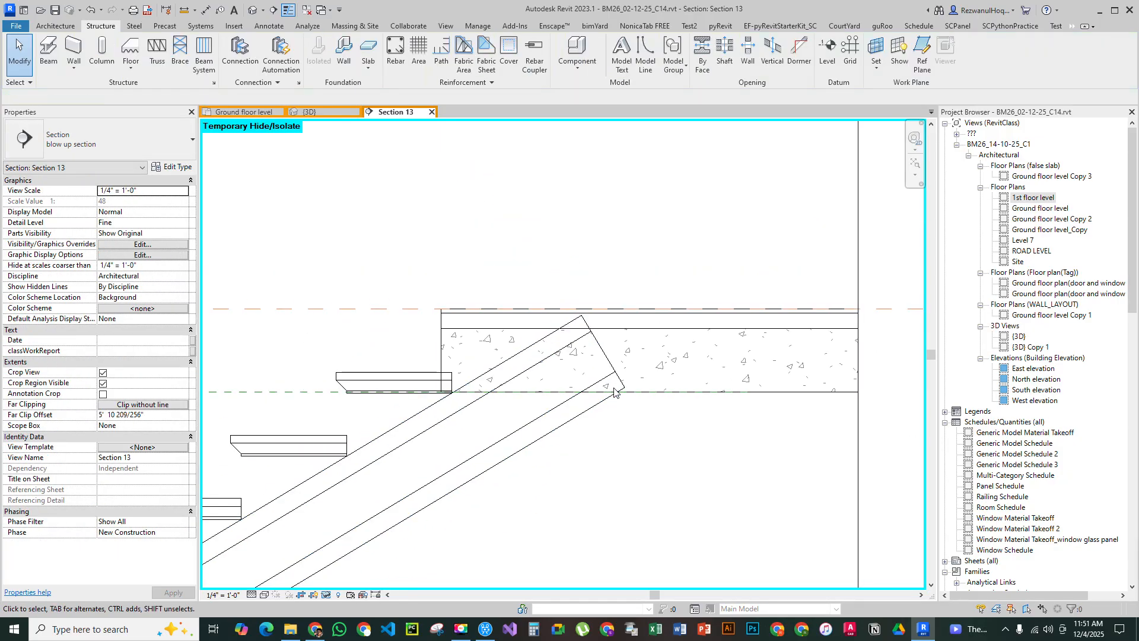
Shorten the sloped beam's lower end along its slope to just beyond the landing's edge
left_click(274, 393)
middle_click_drag(570, 437, 816, 241)
scroll(816, 242, "down", 1)
middle_click_drag(602, 397, 755, 357)
key("Escape")
left_click(566, 351)
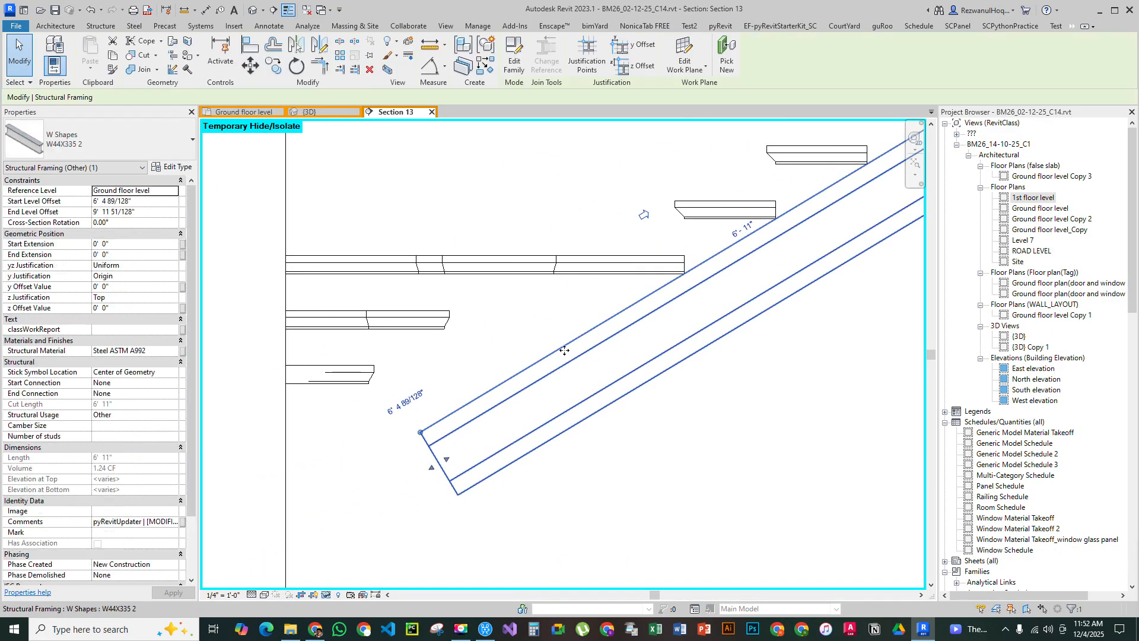
middle_click_drag(620, 354, 586, 376)
left_click_drag(386, 455, 596, 335)
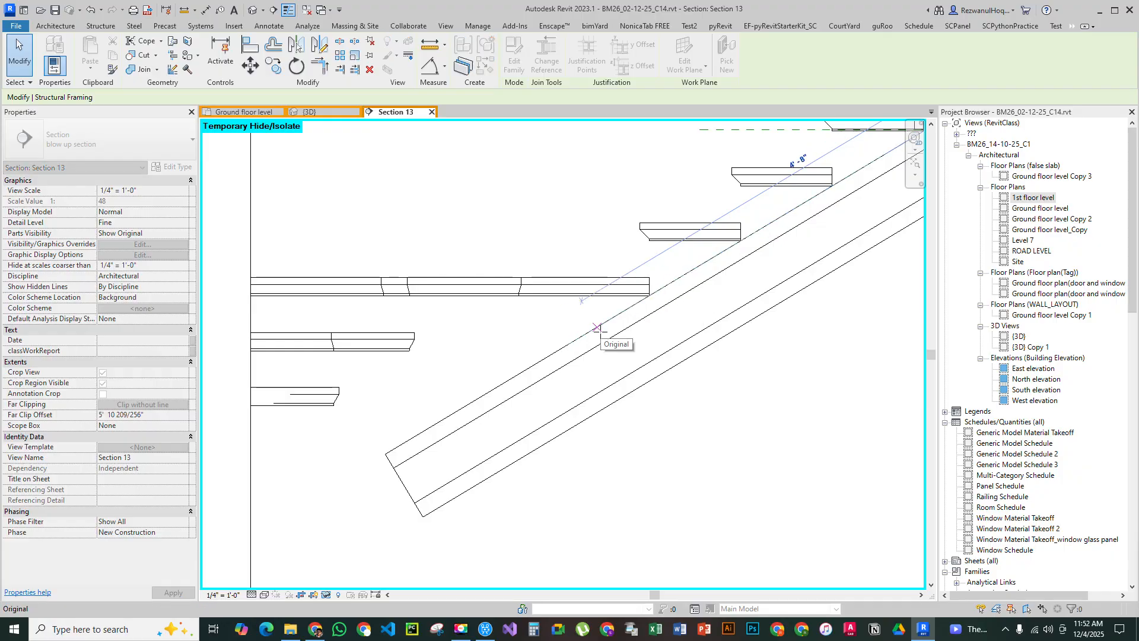
left_click_drag(601, 332, 600, 332)
left_click(609, 429)
Set the end level offset of the remaining outer beam at ground floor level to 1' 0"
scroll(607, 431, "down", 4)
middle_click_drag(607, 431, 579, 331)
middle_click_drag(571, 457, 569, 320)
left_click(578, 439)
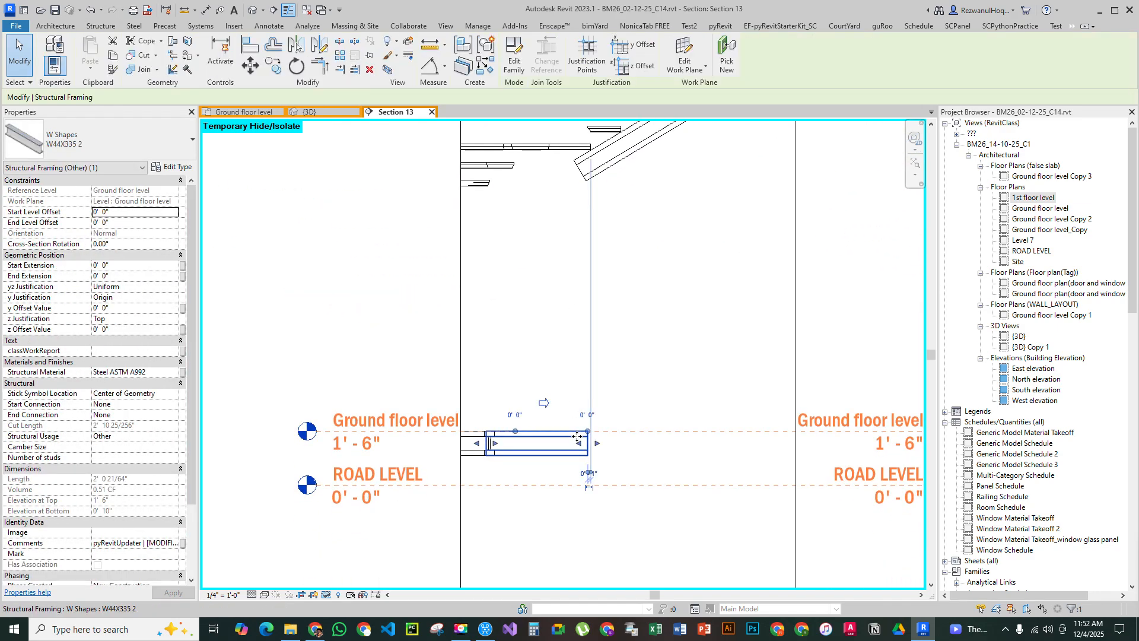
left_click(590, 416)
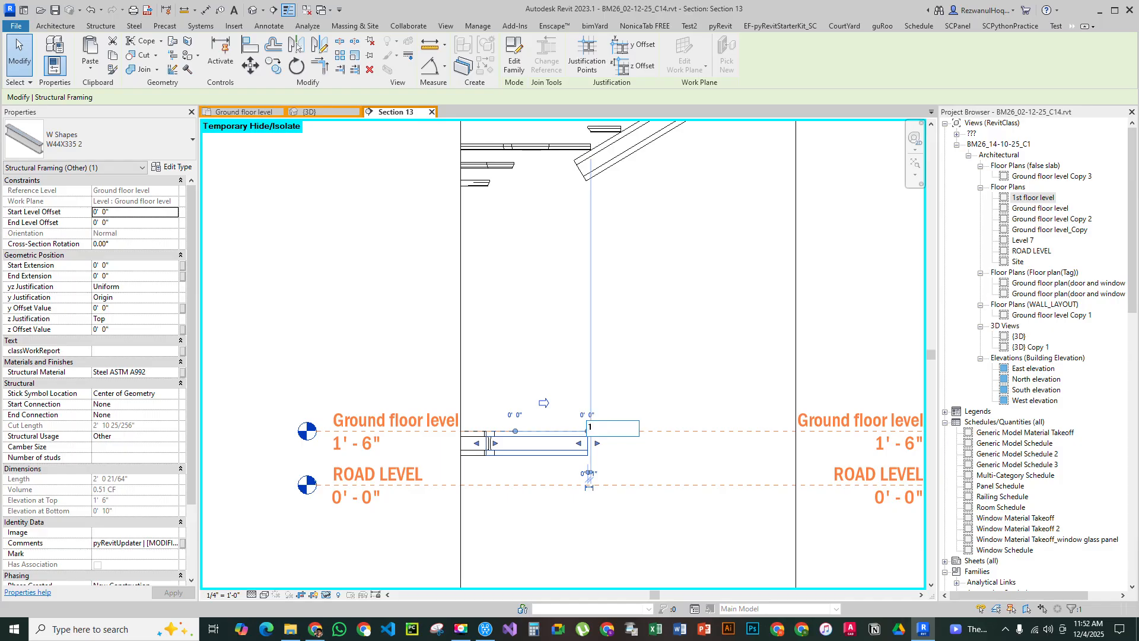
type("1")
key("Return")
Raise this beam off the ground floor, with its start at about 2' 11" and its end at about 3' 5"
left_click_drag(515, 431, 504, 325)
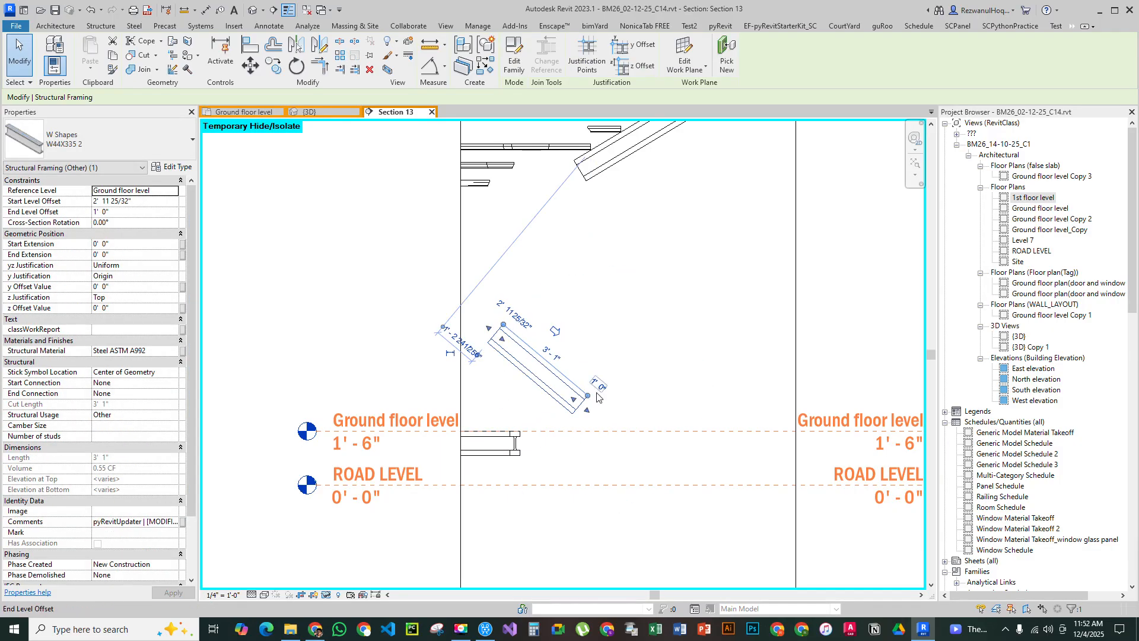
left_click_drag(588, 395, 613, 307)
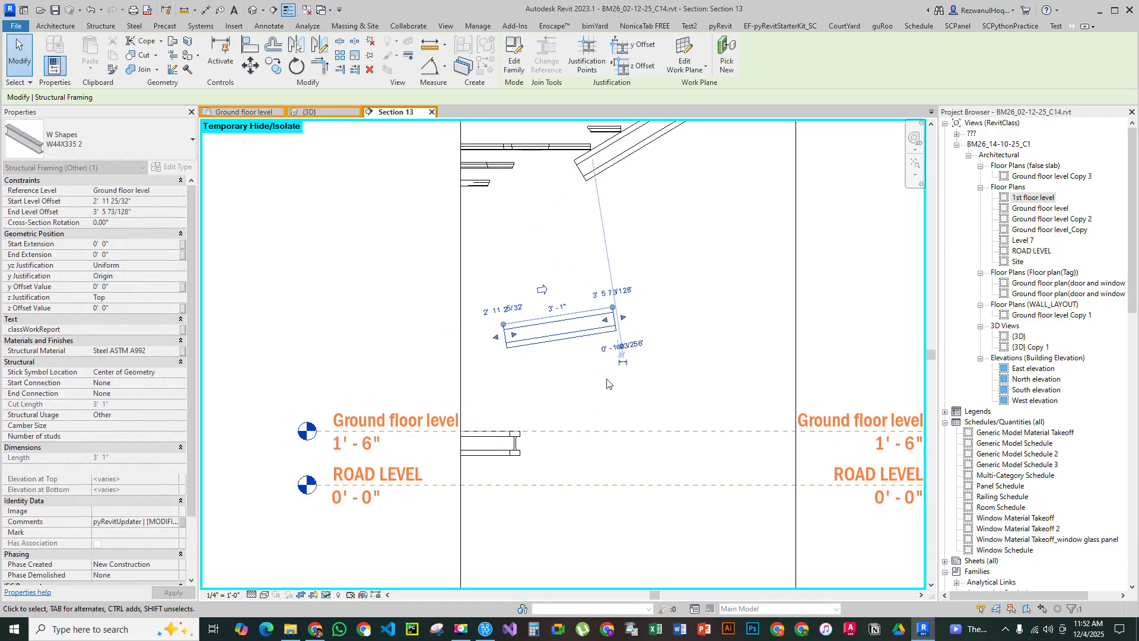
left_click(606, 380)
scroll(606, 382, "up", 4)
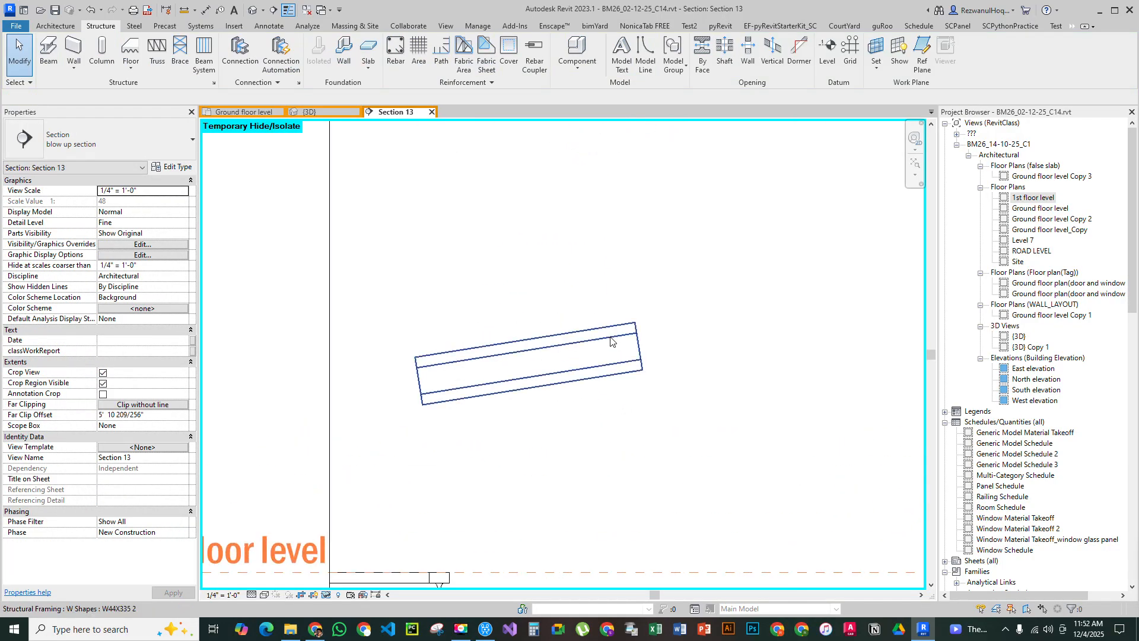
Shorten the raised beam by pulling its far end back toward its start
left_click(633, 325)
left_click_drag(575, 331, 510, 342)
scroll(606, 414, "down", 5)
left_click(595, 401)
scroll(584, 362, "up", 4)
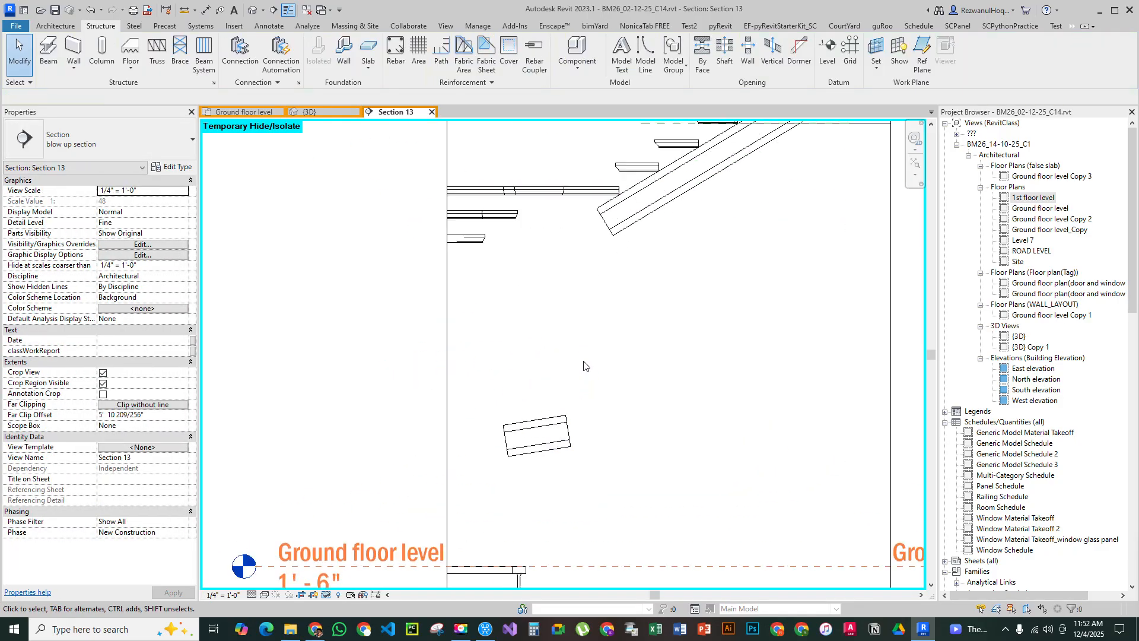
Align the raised beam's top edge with the underside of the stair landing
scroll(583, 366, "down", 3)
left_click(532, 416)
key("Escape")
key("a")
key("l")
left_click(560, 222)
scroll(562, 258, "up", 2)
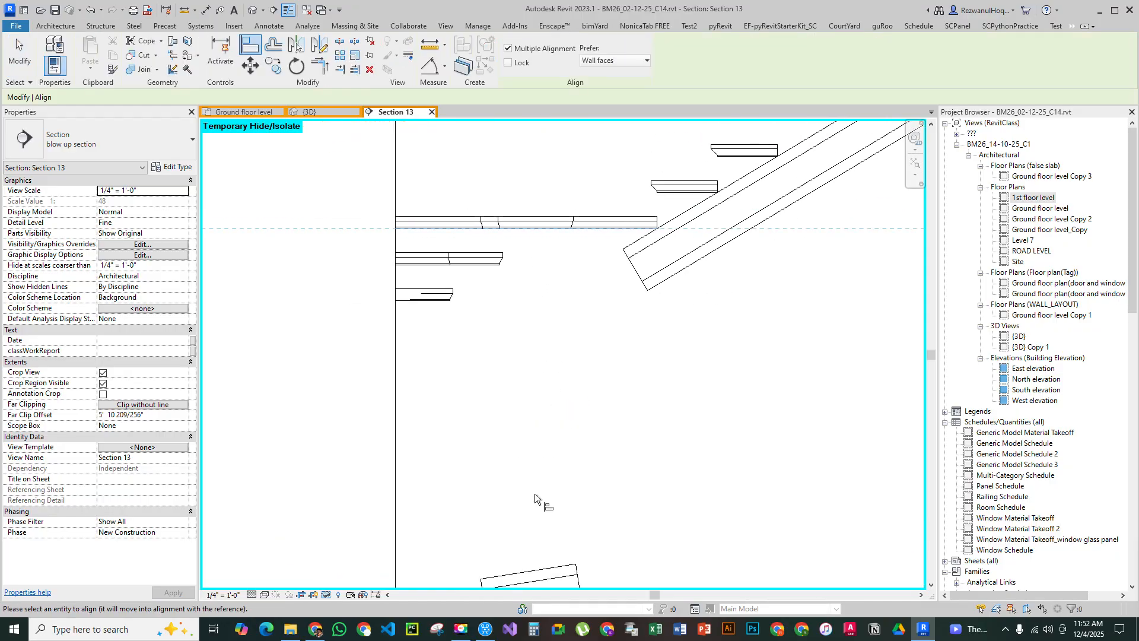
key("Escape")
scroll(547, 241, "up", 2)
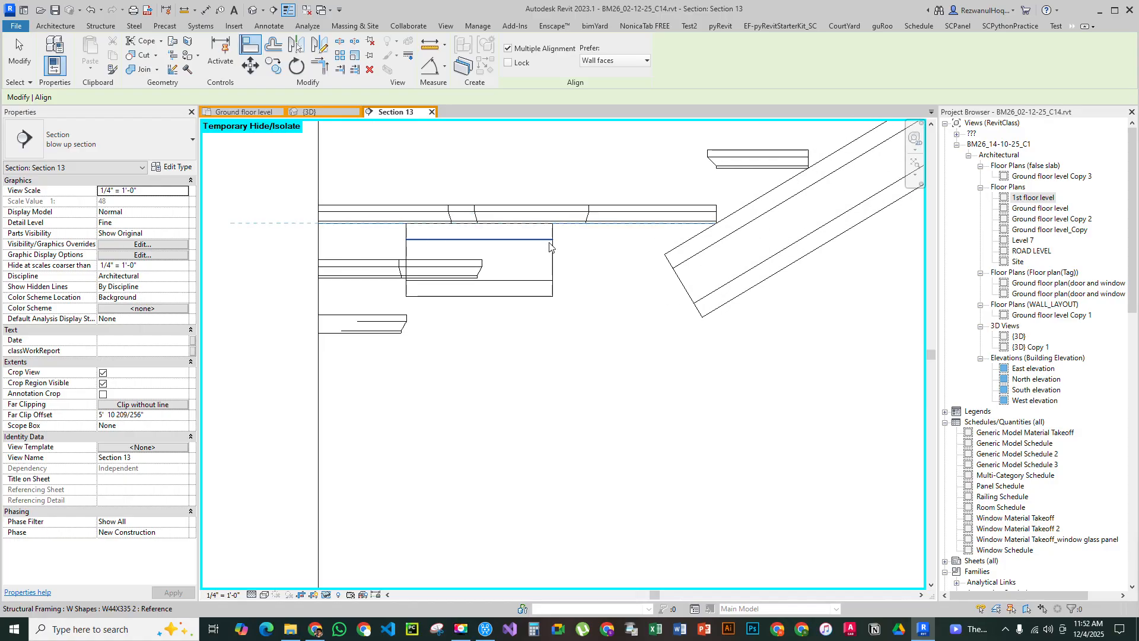
key("Escape")
Try to extend the landing beam's end toward the sloped beam along the landing's underside
left_click(553, 247)
left_click_drag(552, 224, 859, 223)
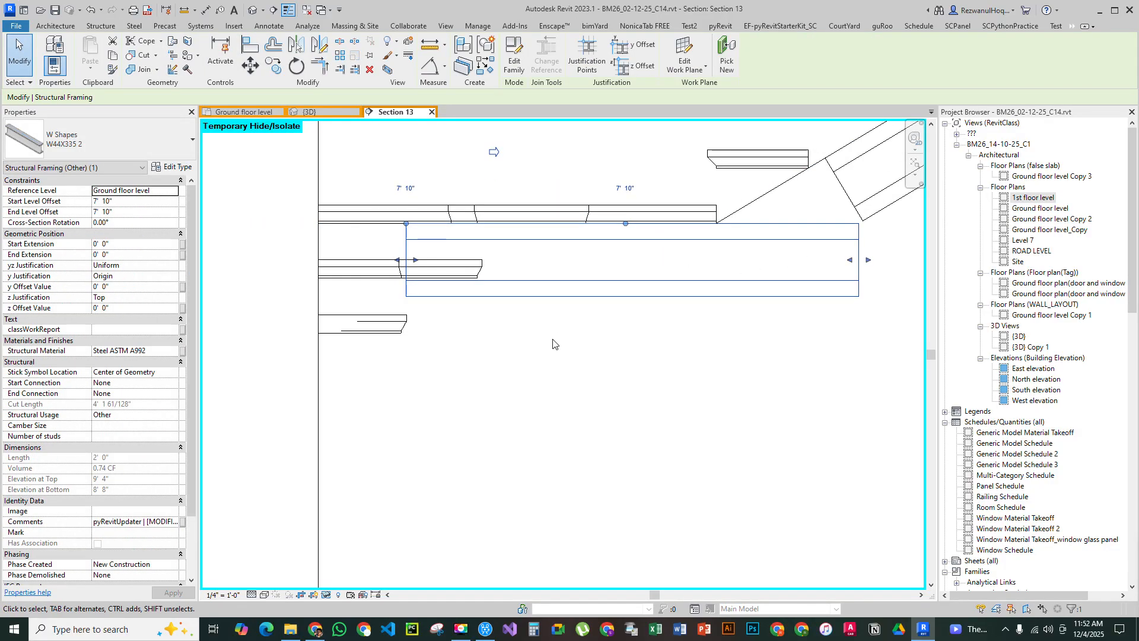
key("Escape")
scroll(422, 249, "up", 2)
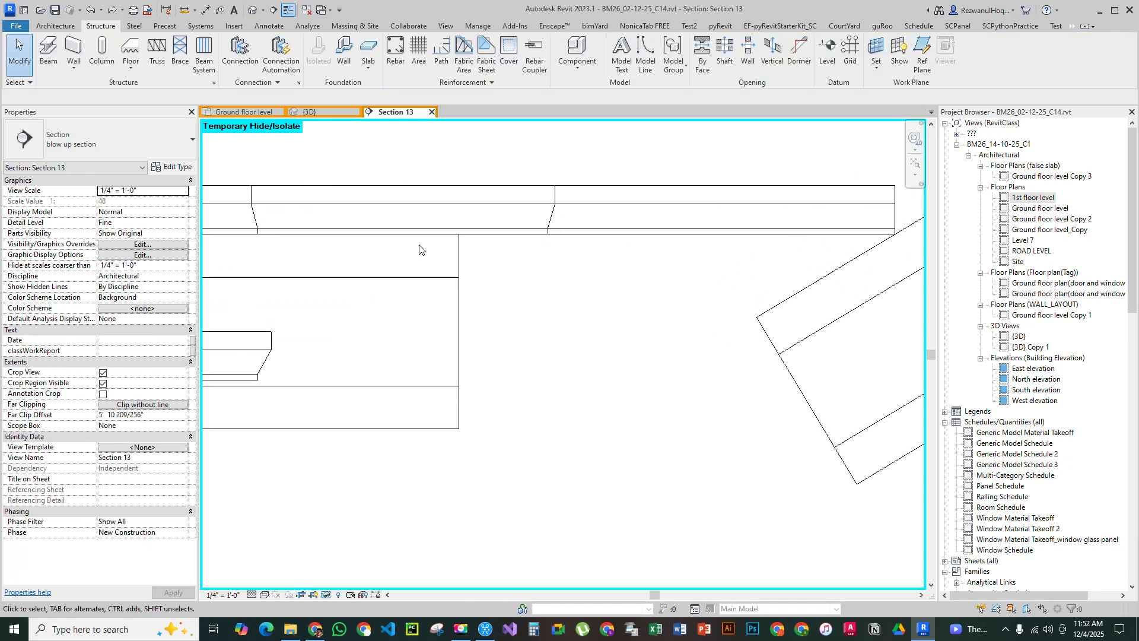
Extend the landing beam's end toward the sloped beam, making the beam about 1' 9 1/4" long
left_click(461, 235)
left_click_drag(460, 234, 584, 241)
scroll(585, 241, "down", 2)
middle_click_drag(540, 347, 397, 368)
key("Escape")
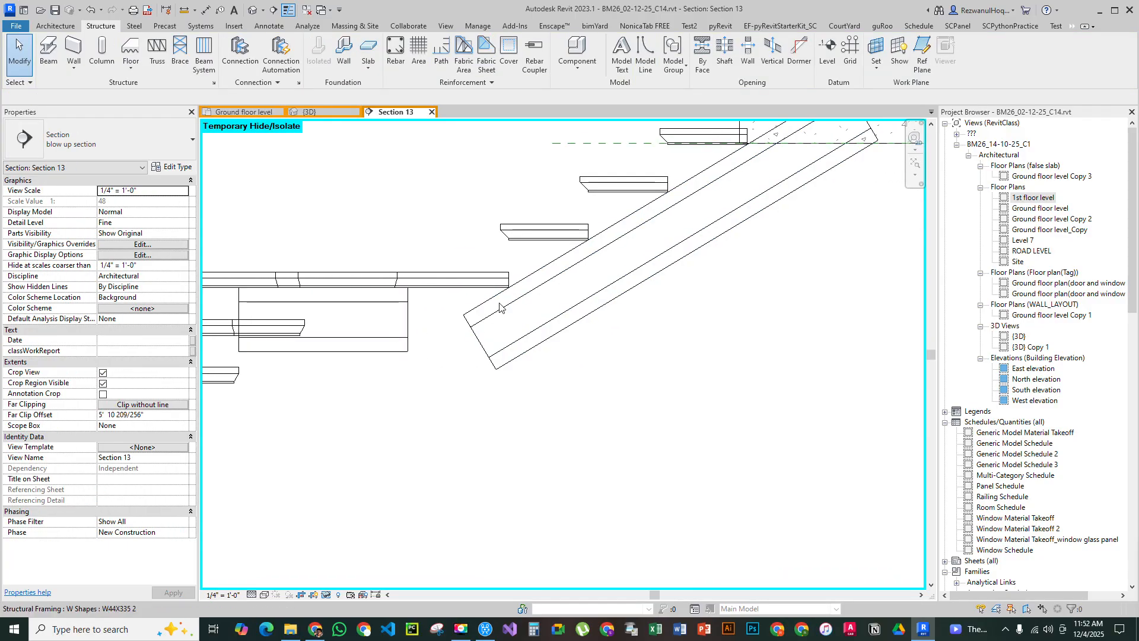
Trim/Extend the sloped beam and the landing beam to meet at a corner
left_click(580, 270)
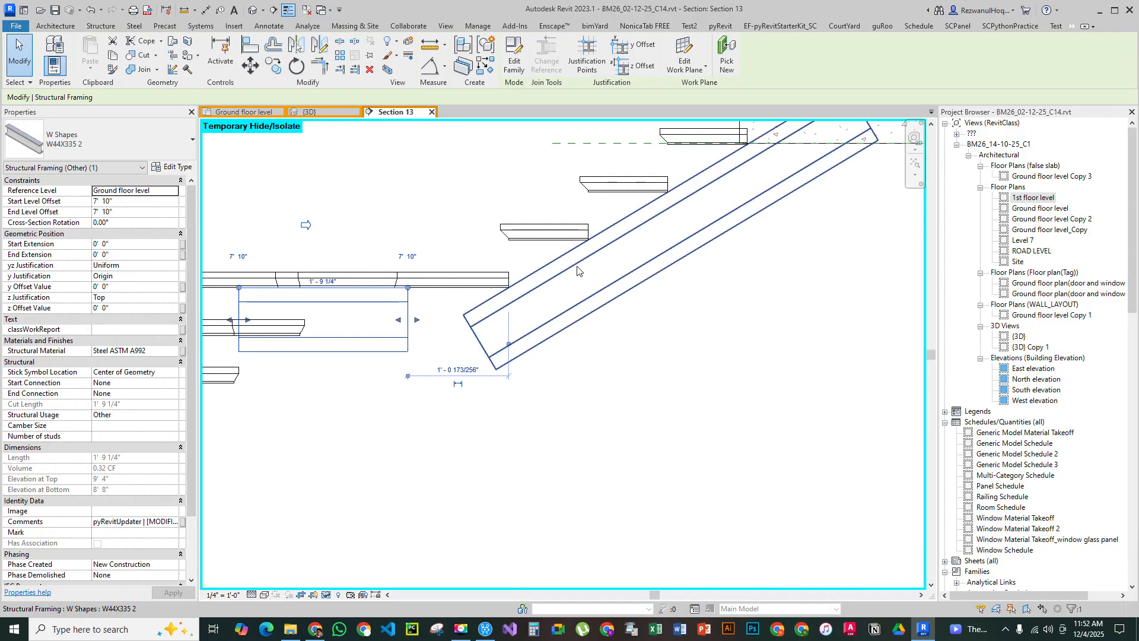
left_click(482, 359)
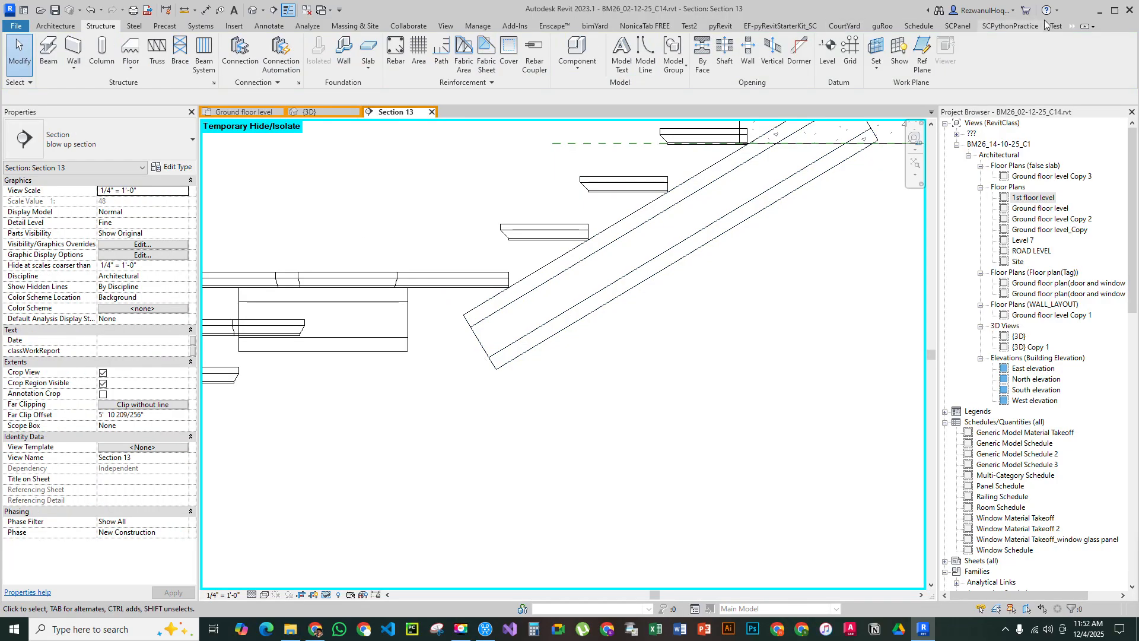
left_click(1073, 29)
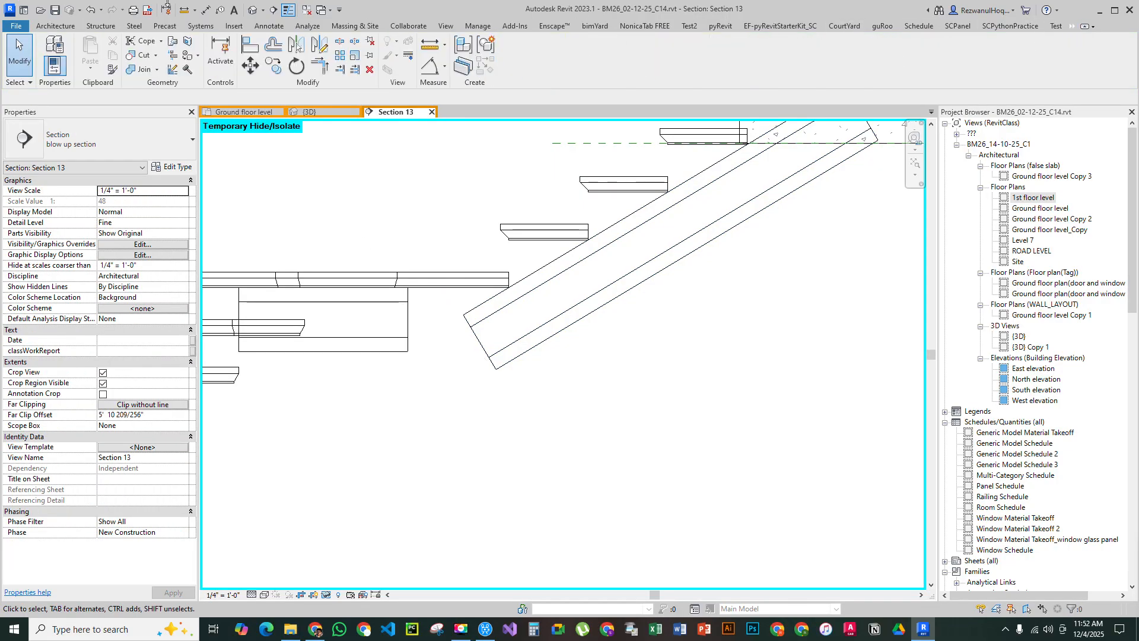
left_click(321, 66)
left_click(641, 233)
left_click(320, 350)
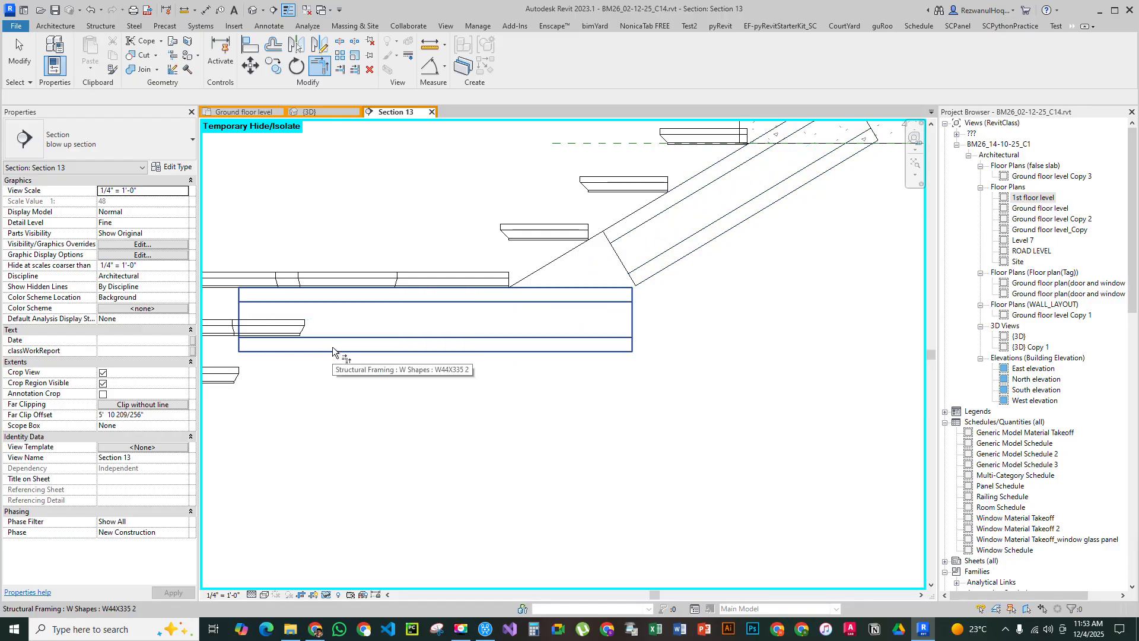
key("Escape")
scroll(610, 368, "down", 2)
scroll(660, 281, "up", 3)
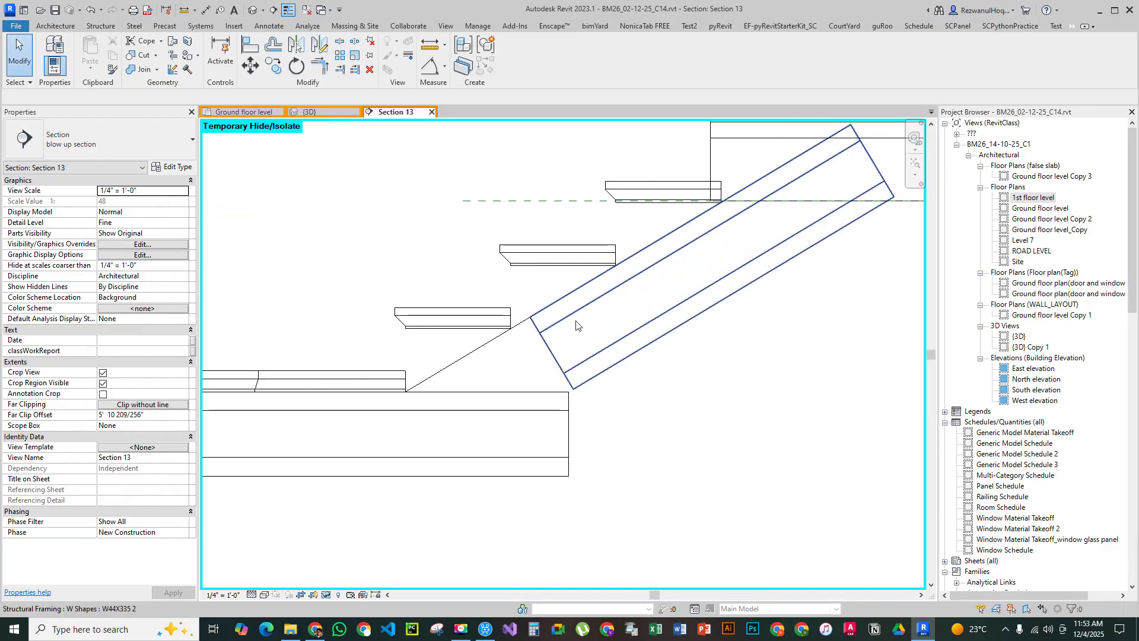
Change the beam status in the join between the landing beam and the sloped beam to give them a mitred connection
left_click(174, 56)
middle_click_drag(517, 382, 612, 271)
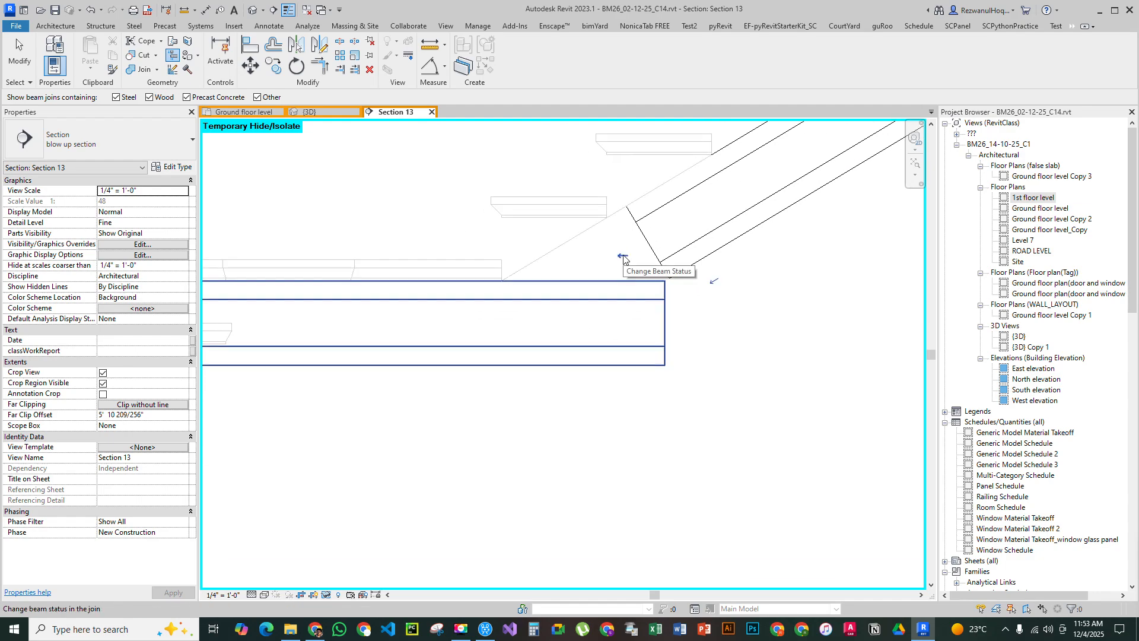
left_click(622, 258)
left_click(600, 349)
left_click(320, 256)
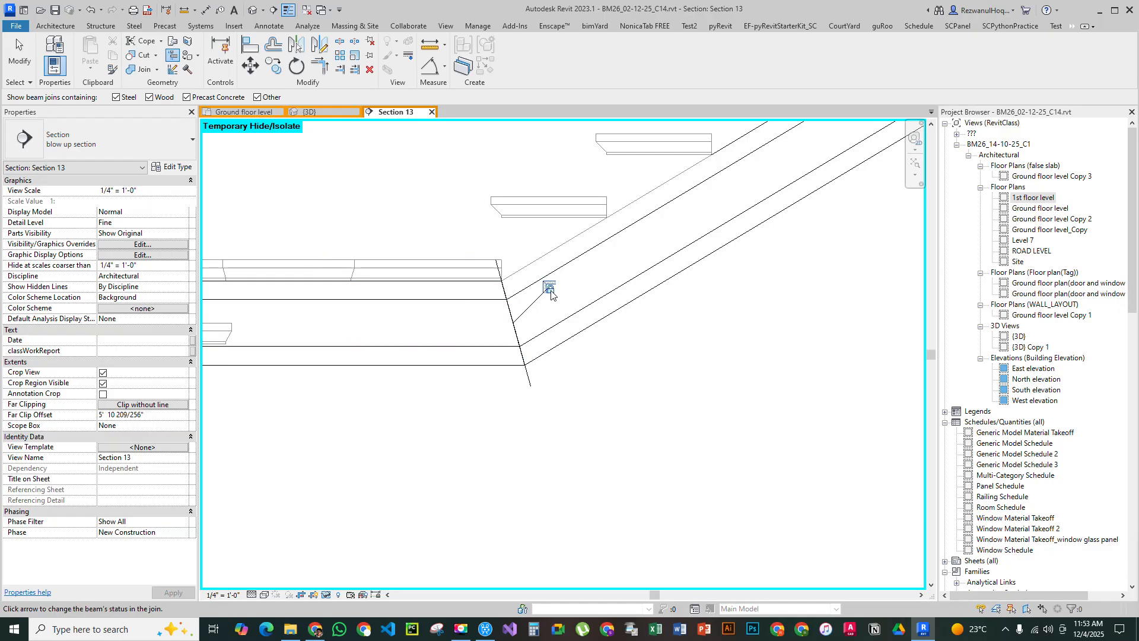
scroll(676, 415, "down", 4)
key("Escape")
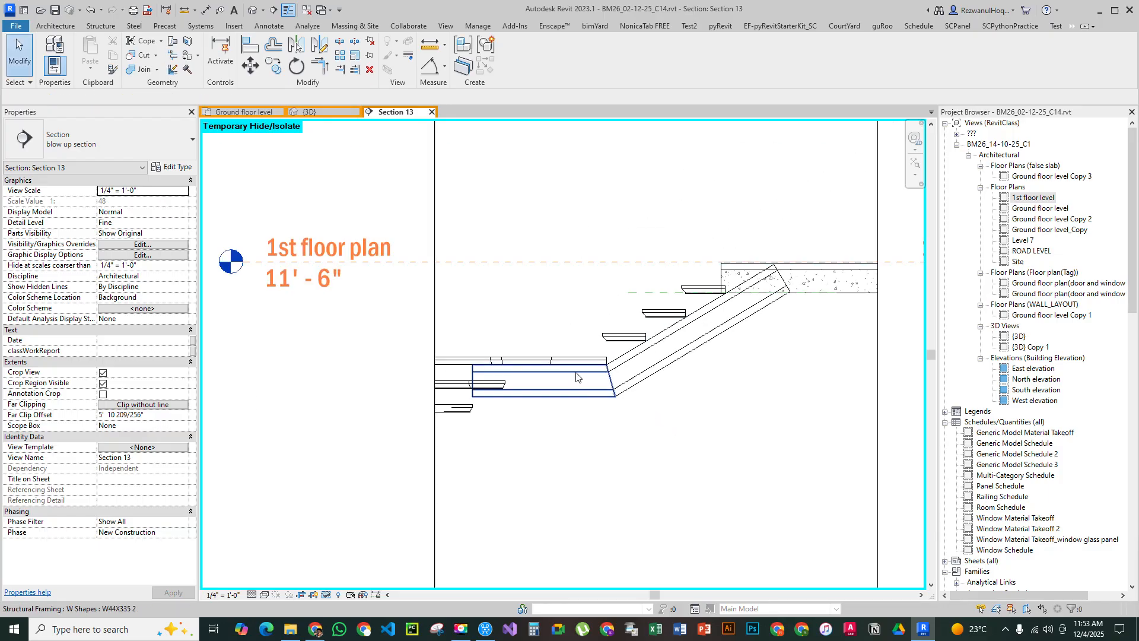
From the Ground floor level plan, open Section 12 along the stair's middle flight
scroll(534, 410, "down", 2)
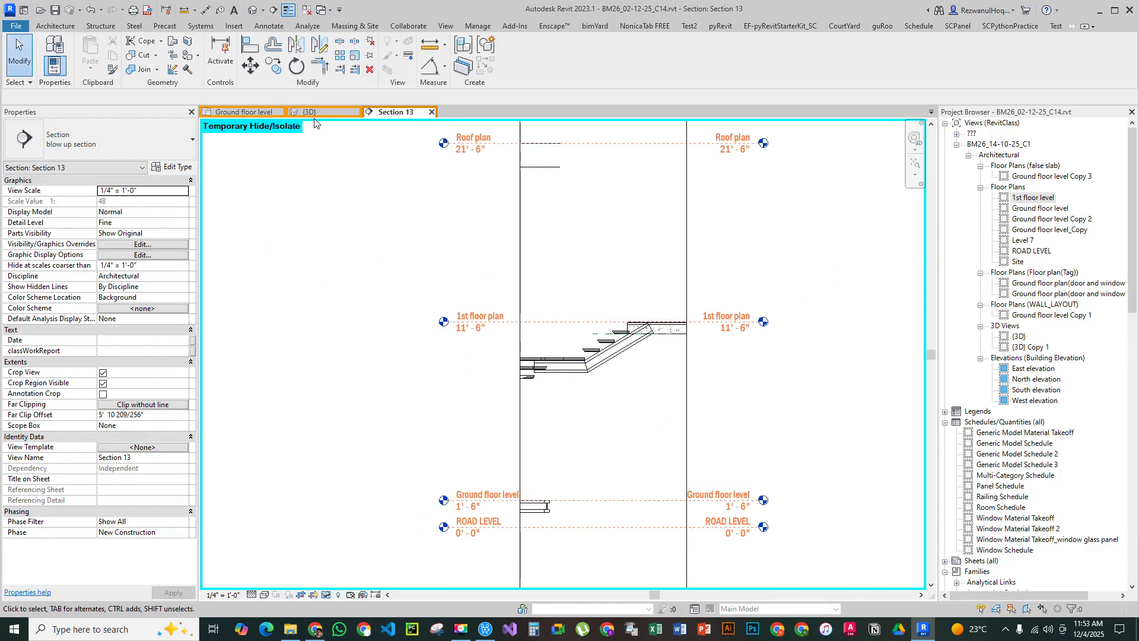
left_click(240, 112)
middle_click_drag(442, 317, 457, 551)
double_click(439, 169)
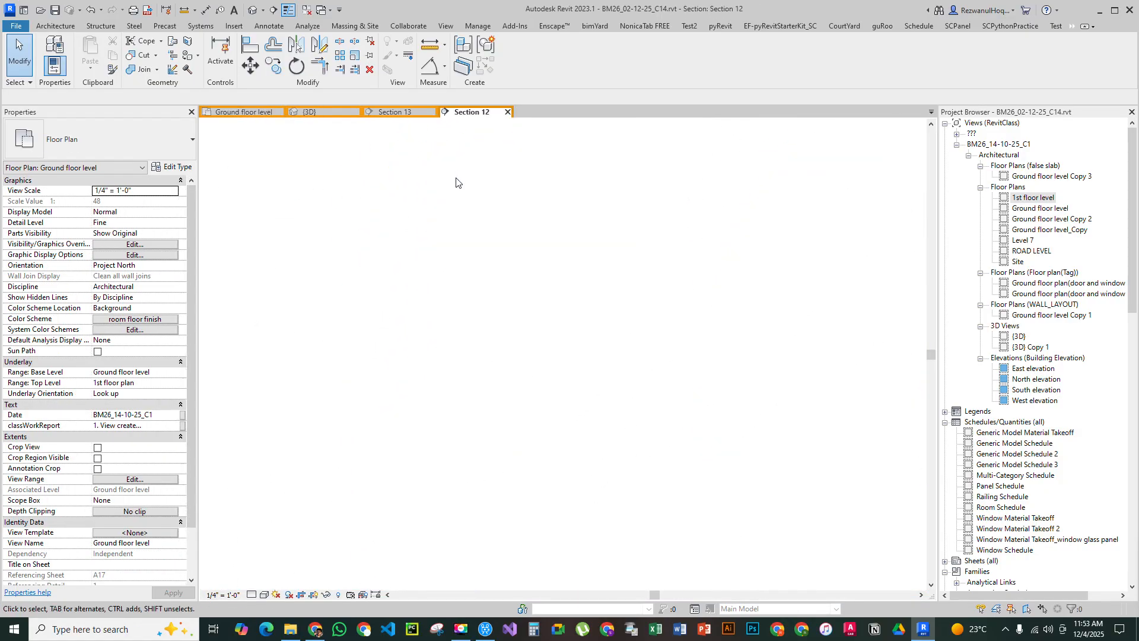
scroll(607, 479, "up", 5)
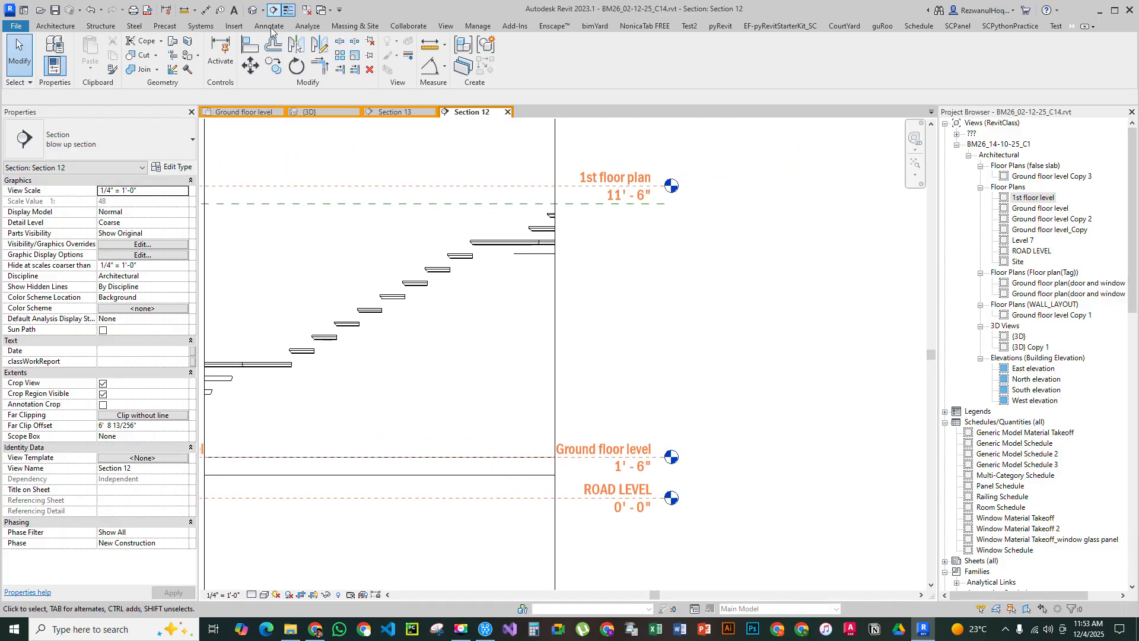
Set the section view's detail level to Fine and change its visual style
left_click(252, 595)
left_click(269, 580)
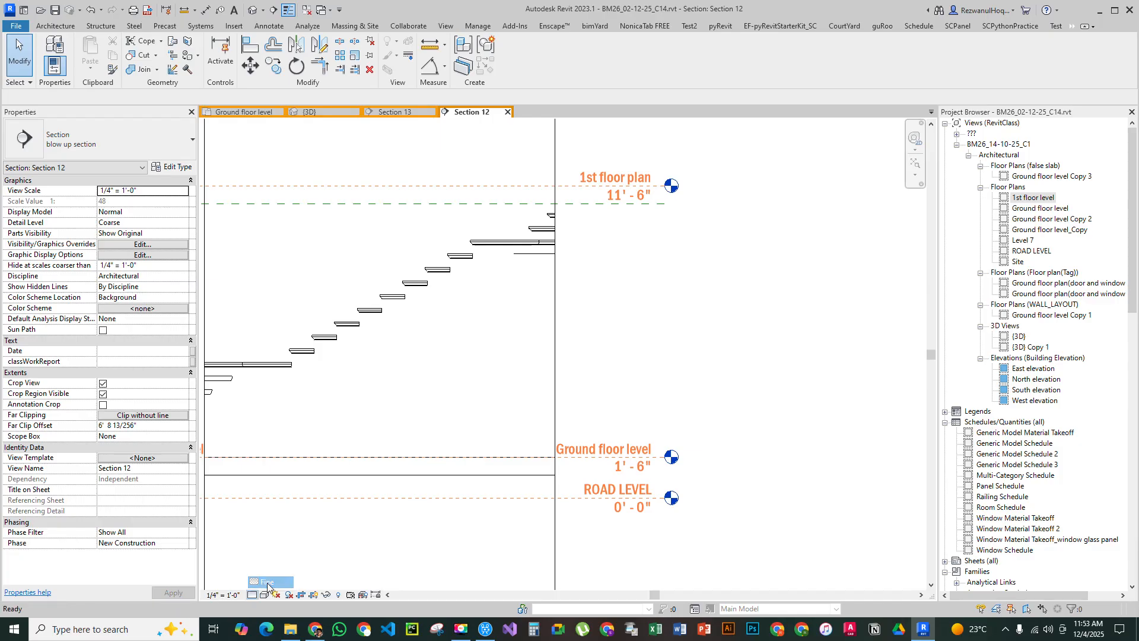
left_click(264, 595)
left_click(295, 535)
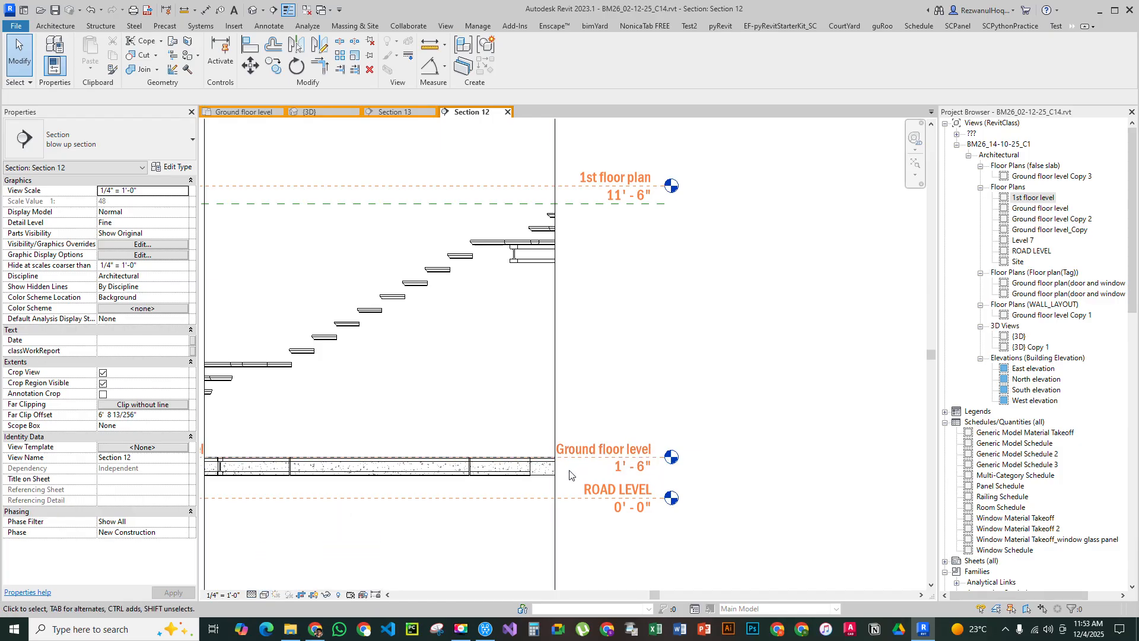
Temporarily hide the ground floor slab in the section so the beams lying in it are exposed
left_click(538, 478)
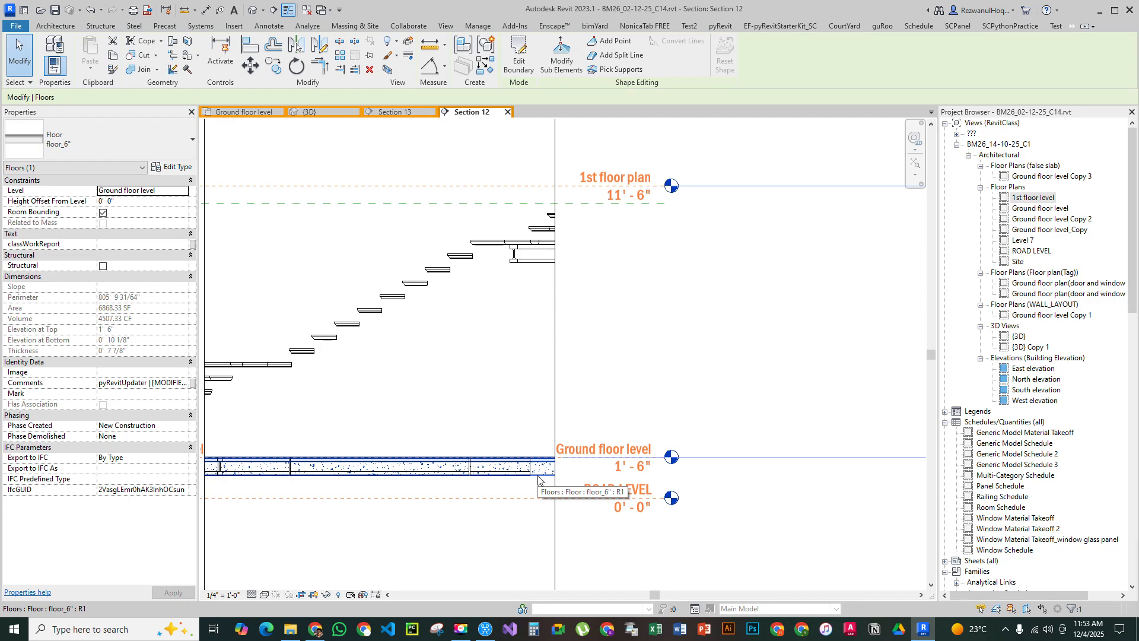
key("h")
key("h")
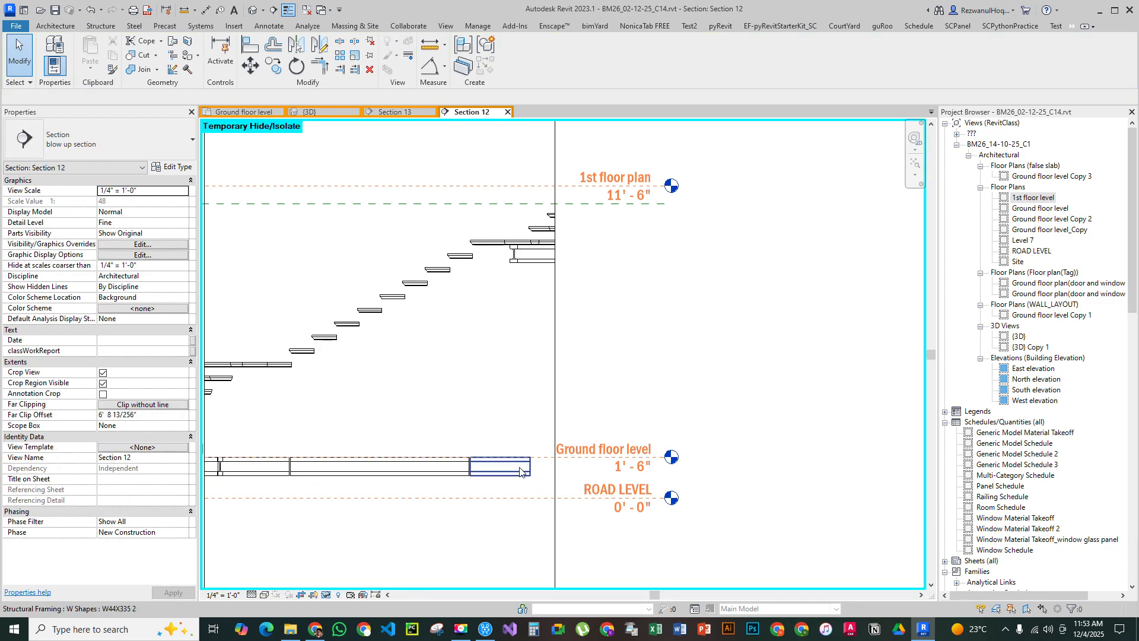
Set the end level offset of the short W-shape beam at ground floor level to 1'
left_click(530, 468)
left_click(532, 446)
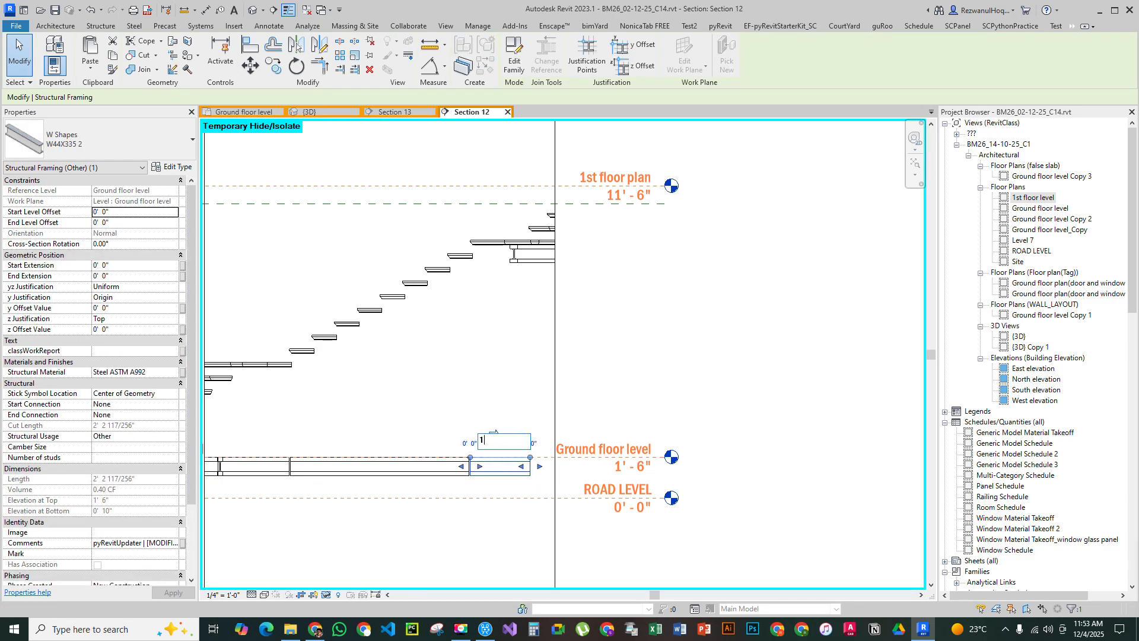
type("1")
key("Return")
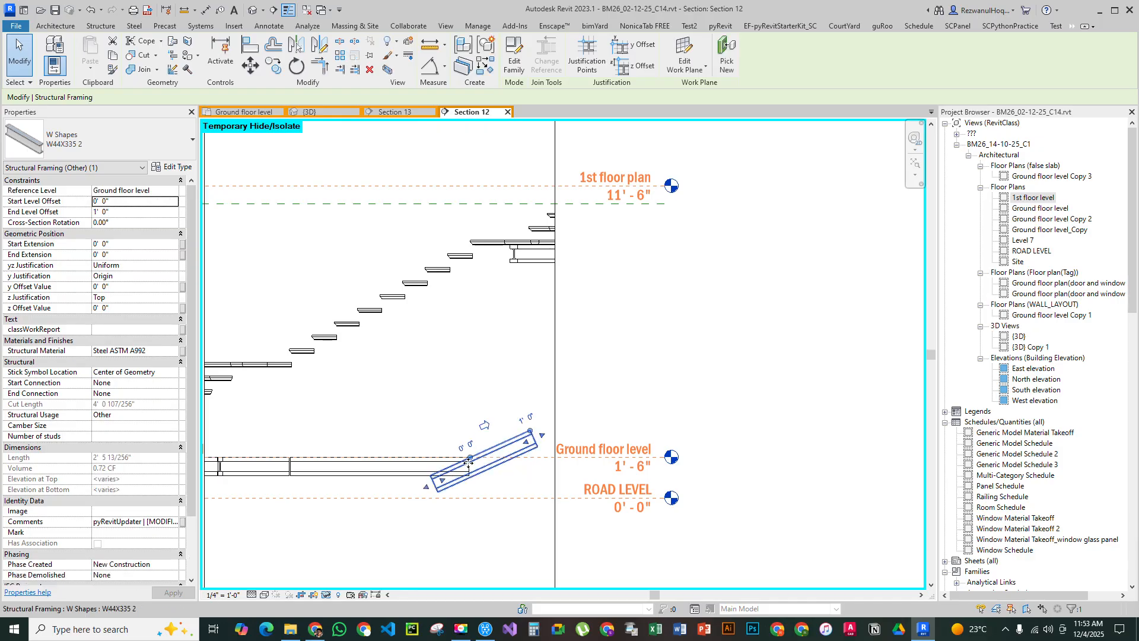
Move both ends of the tilted beam up below the stair, making it horizontal and about 1' 5" long
left_click(529, 430)
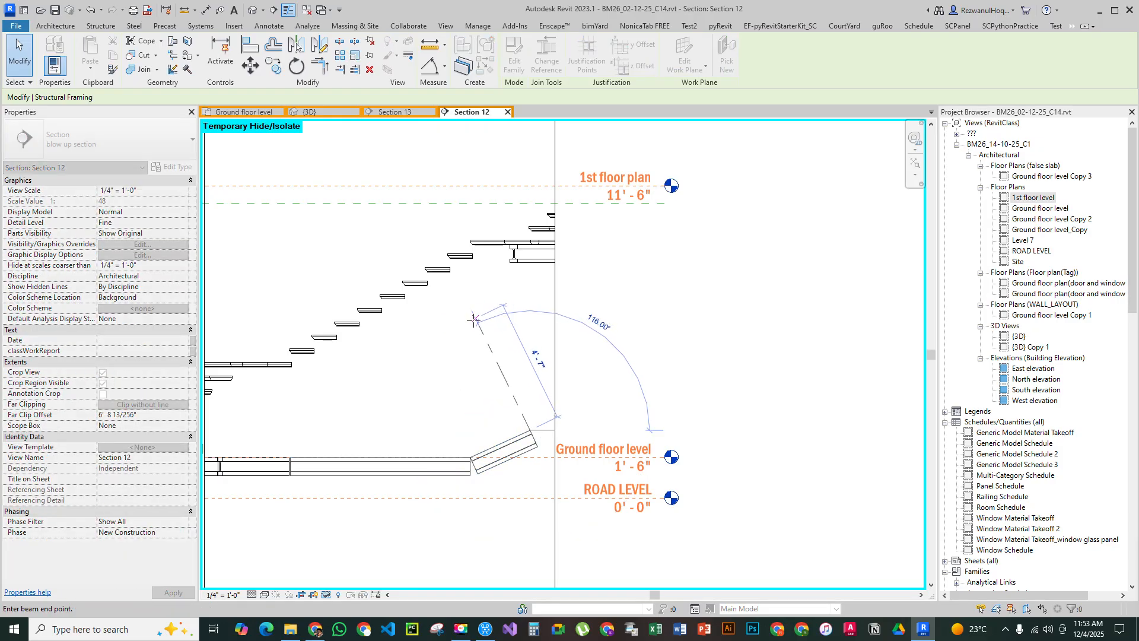
left_click(452, 336)
left_click_drag(531, 431, 491, 335)
scroll(491, 292, "up", 3)
scroll(493, 291, "up", 1)
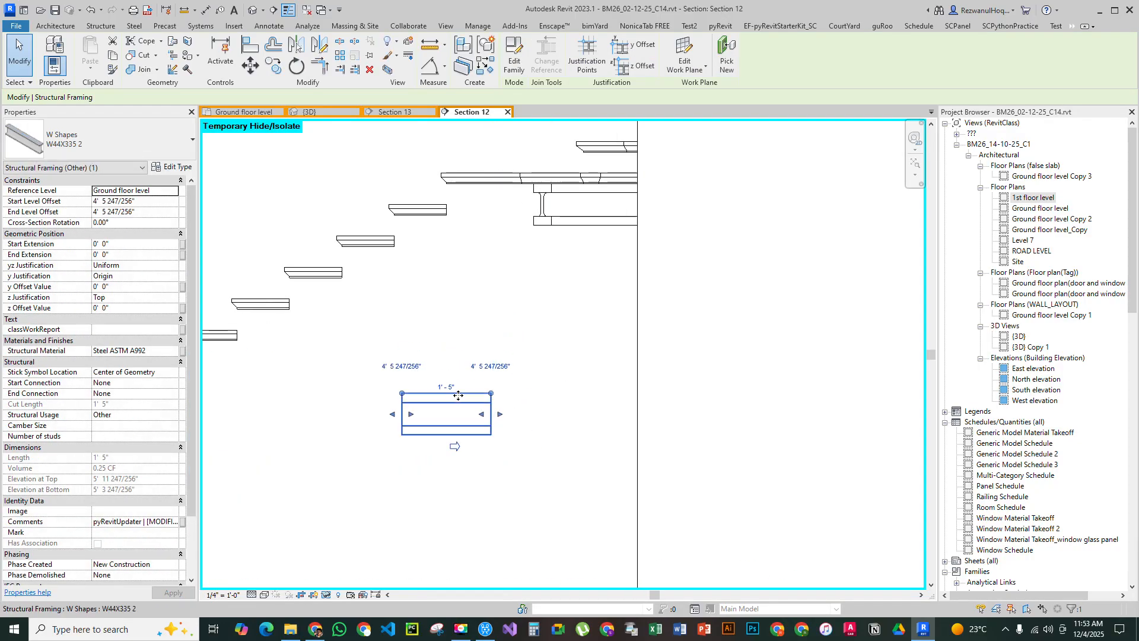
Move the short beam closer to the upper landing, at a level offset of about 6' 7"
left_click(453, 387)
left_click(467, 412)
left_click_drag(456, 394, 488, 274)
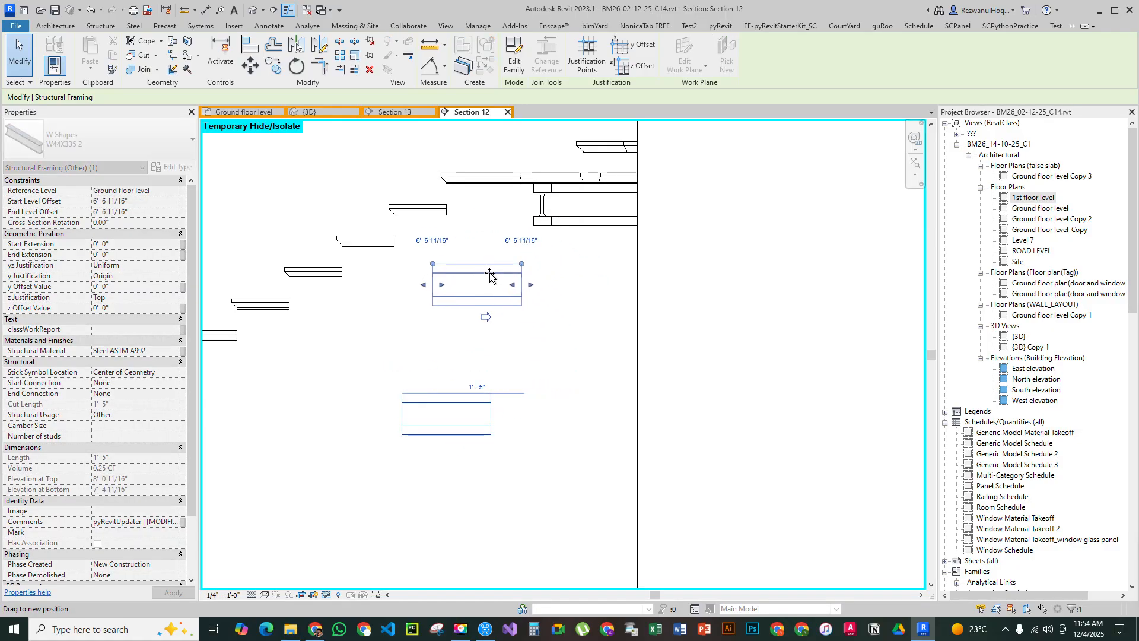
left_click(403, 262)
scroll(402, 262, "up", 3)
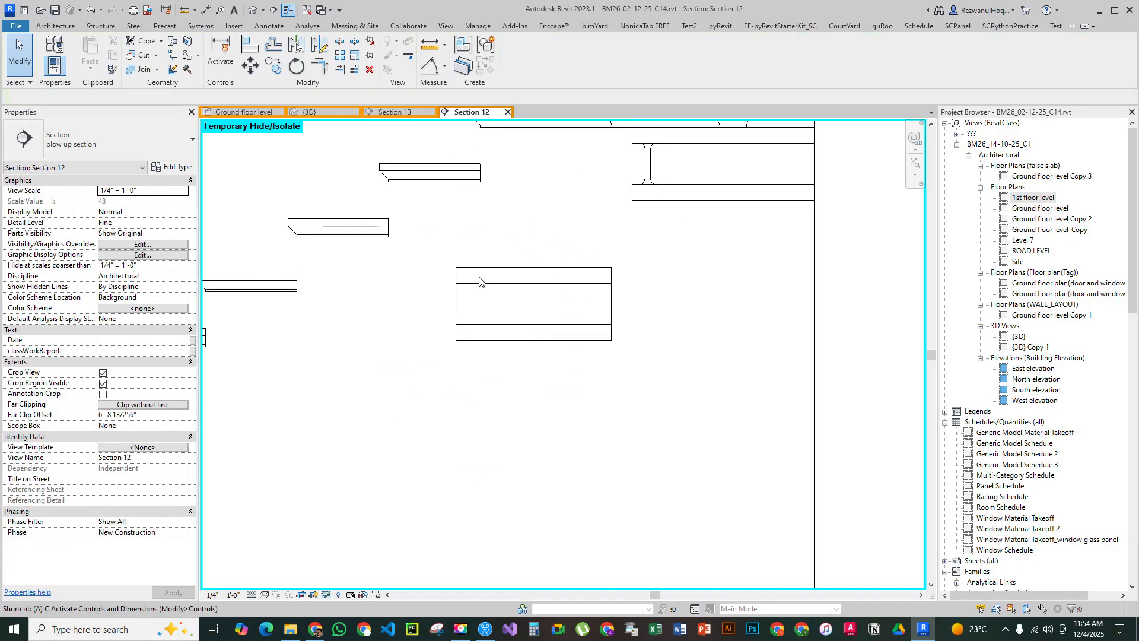
Align the top of the short beam with the underside of the upper landing
key("a")
key("l")
scroll(501, 159, "up", 1)
middle_click_drag(501, 159, 471, 268)
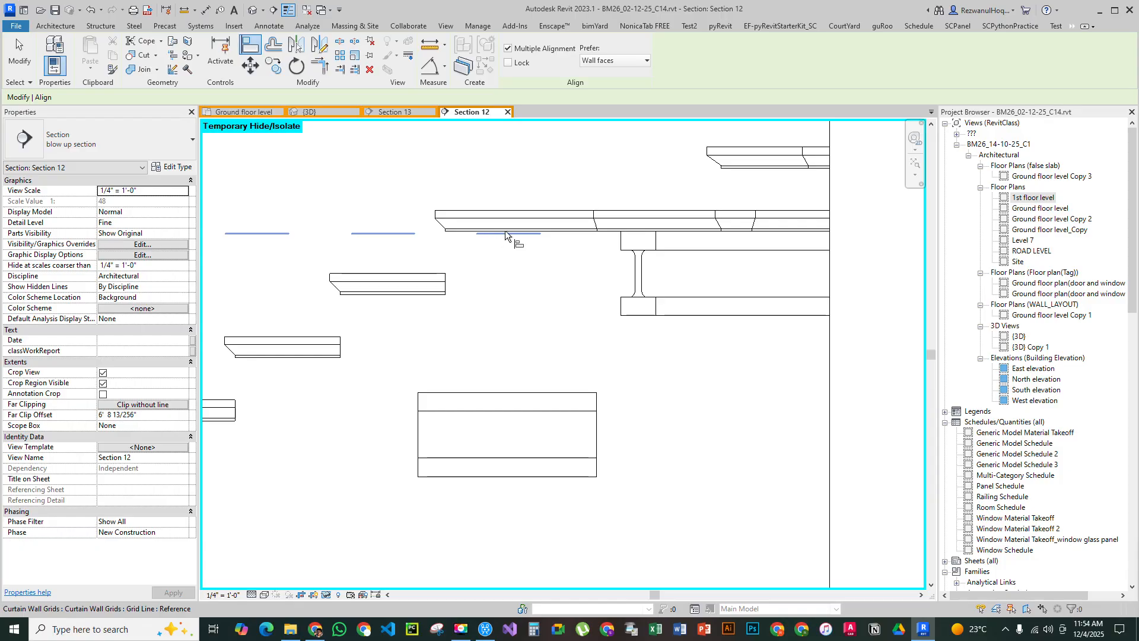
left_click(535, 392)
key("Escape")
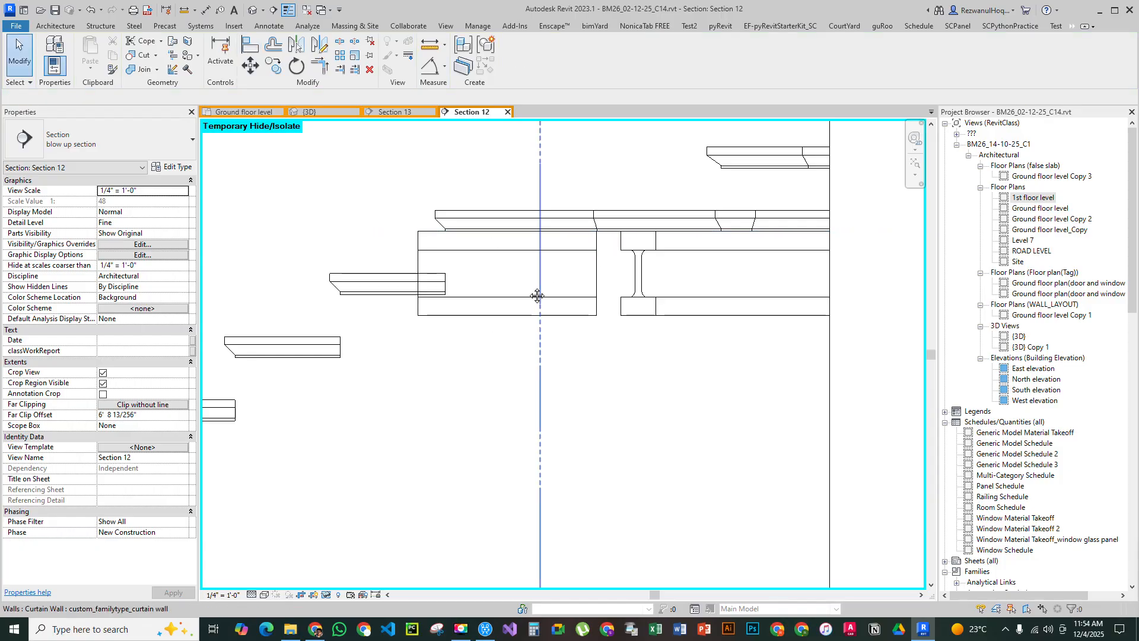
Trim/Extend the short beam and the existing landing beam to meet at a corner under the upper landing
scroll(369, 290, "down", 3)
key("t")
key("r")
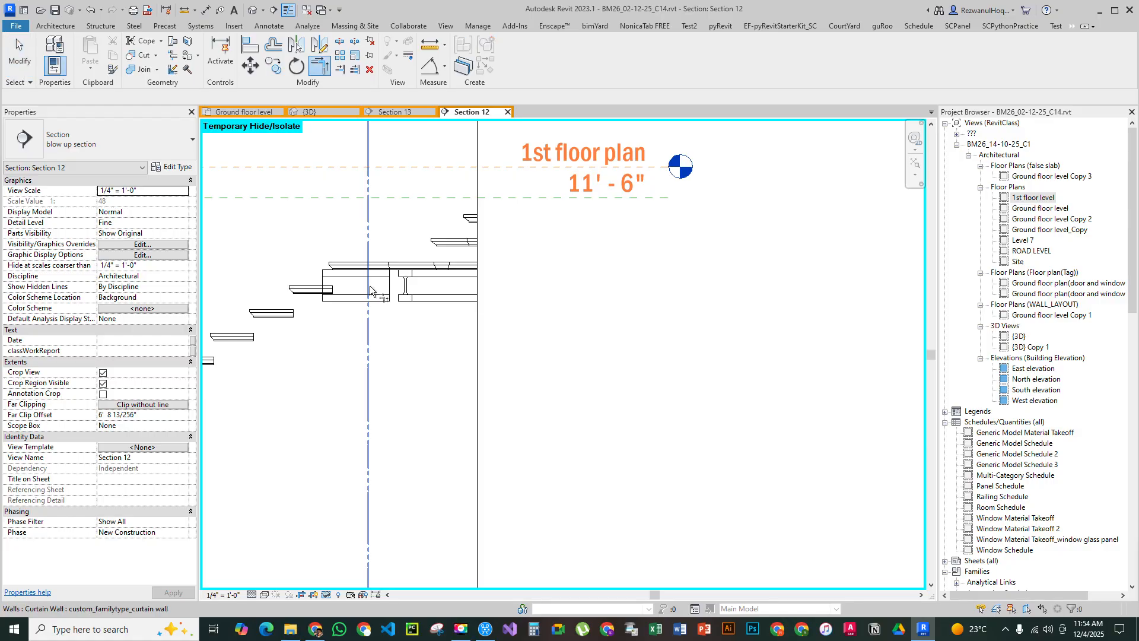
left_click(342, 295)
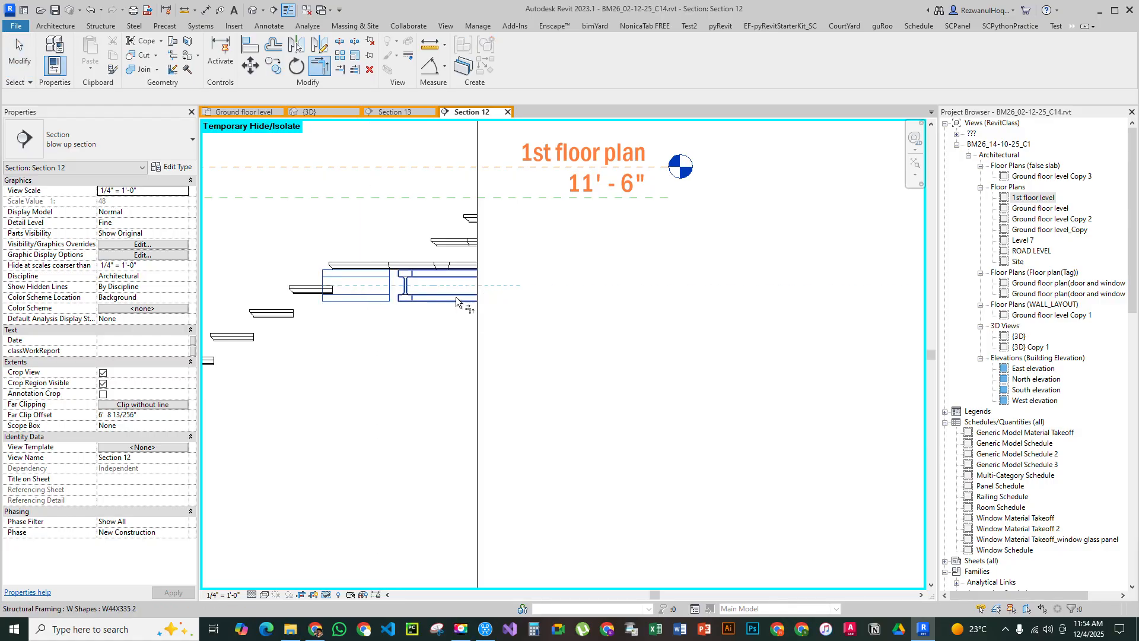
left_click(456, 297)
key("Escape")
key("Escape")
key("o")
key("f")
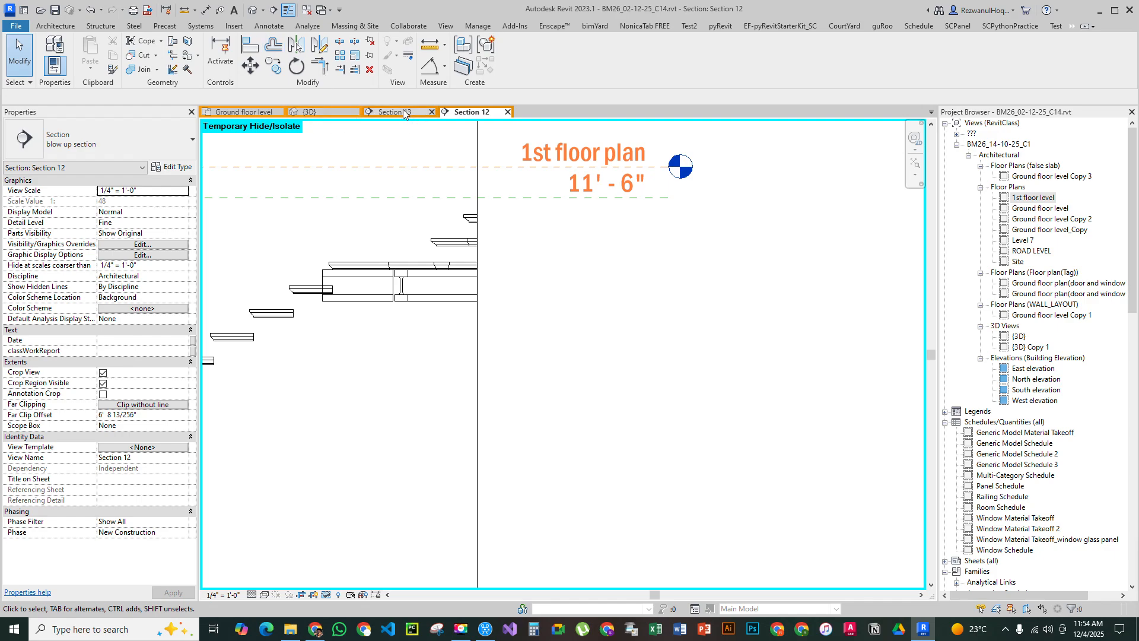
In the Ground floor level plan, change the beam join at the landing's bend to a mitred connection between the two landing beams
left_click(277, 115)
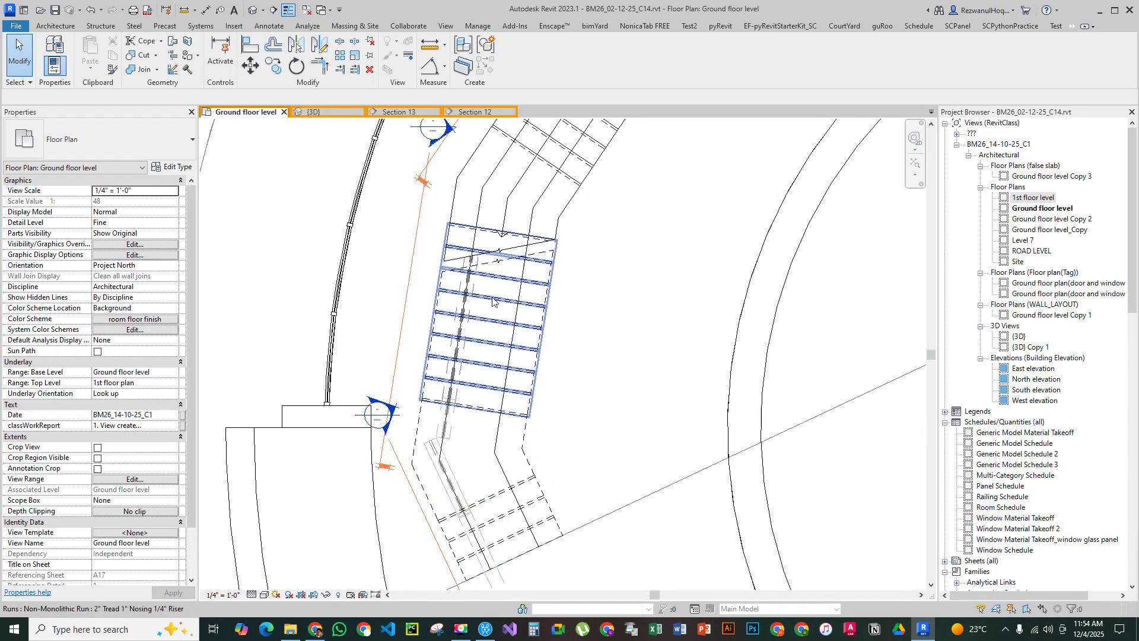
scroll(439, 446, "up", 3)
scroll(452, 398, "down", 3)
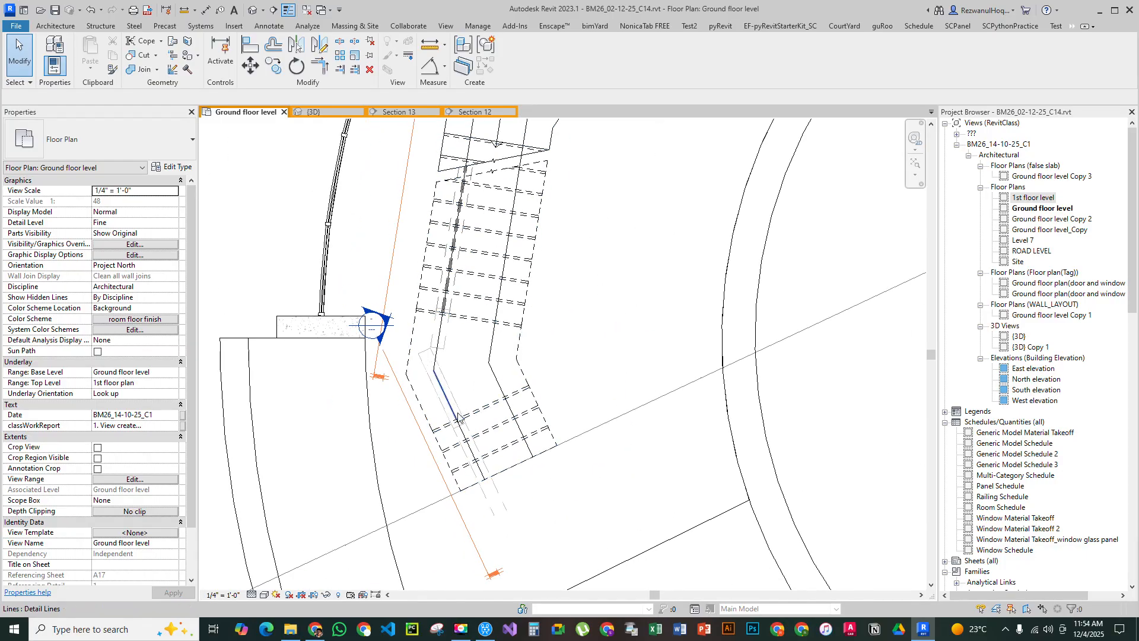
key("Tab")
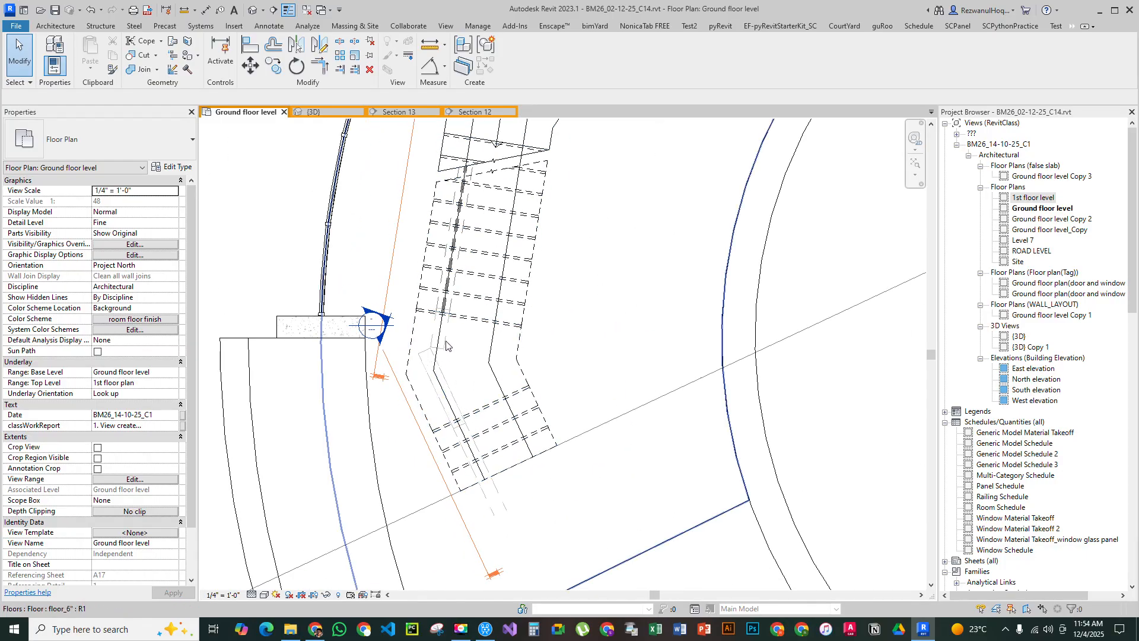
left_click(446, 344)
scroll(446, 344, "up", 3)
key("Escape")
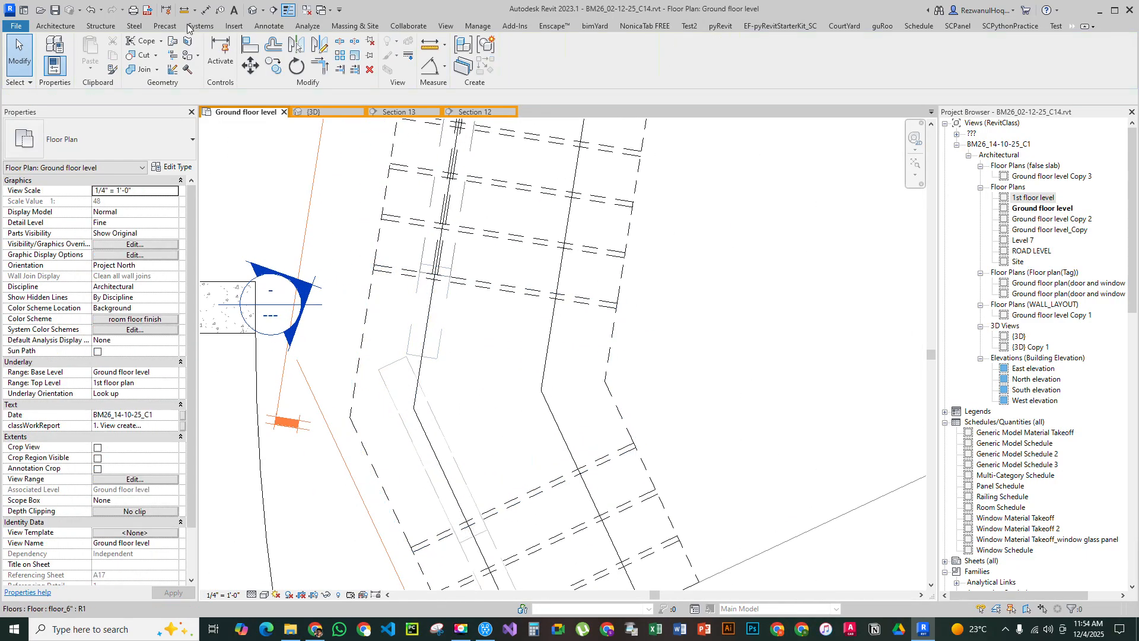
left_click(177, 56)
scroll(440, 375, "up", 2)
left_click(444, 372)
left_click(515, 332)
scroll(408, 407, "down", 4)
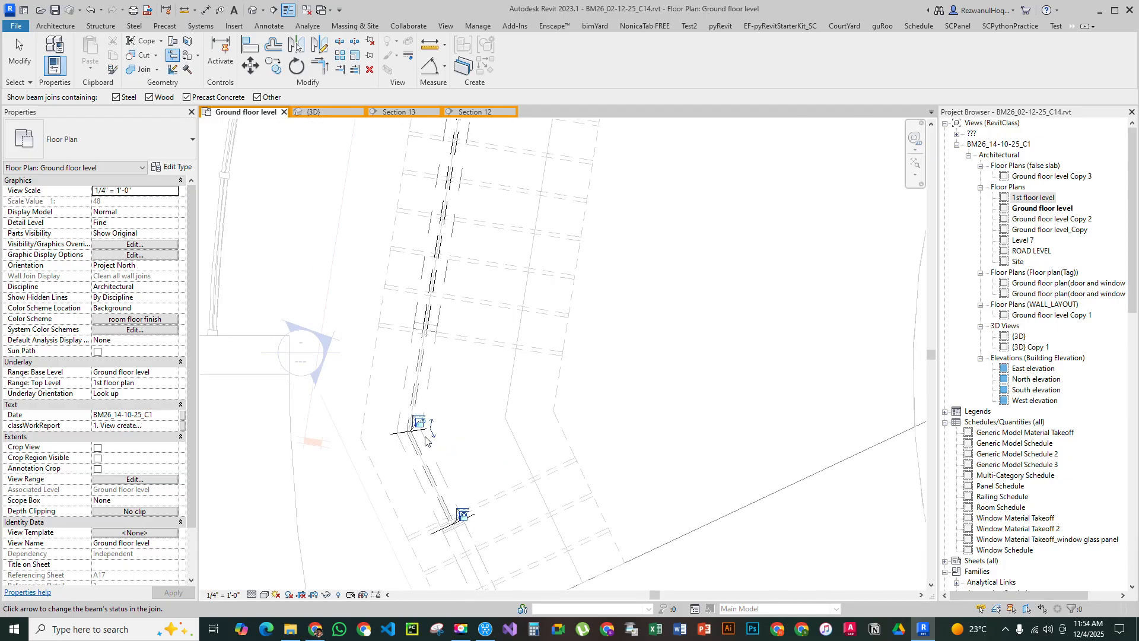
key("Escape")
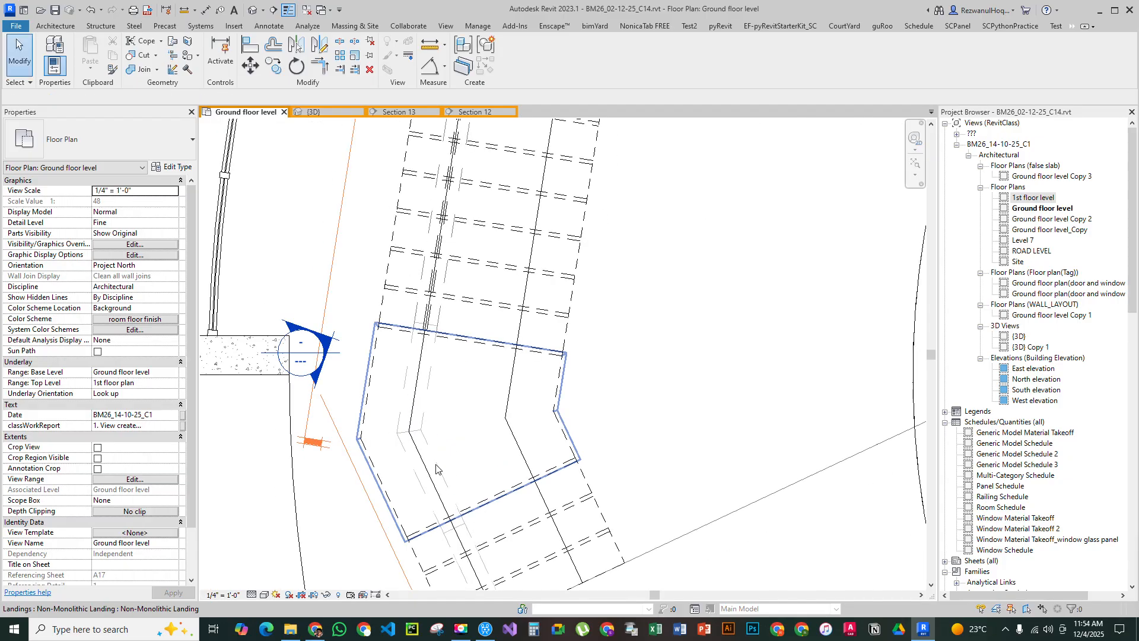
Examine the beam joint under the upper landing from several angles in the 3D view
left_click(322, 111)
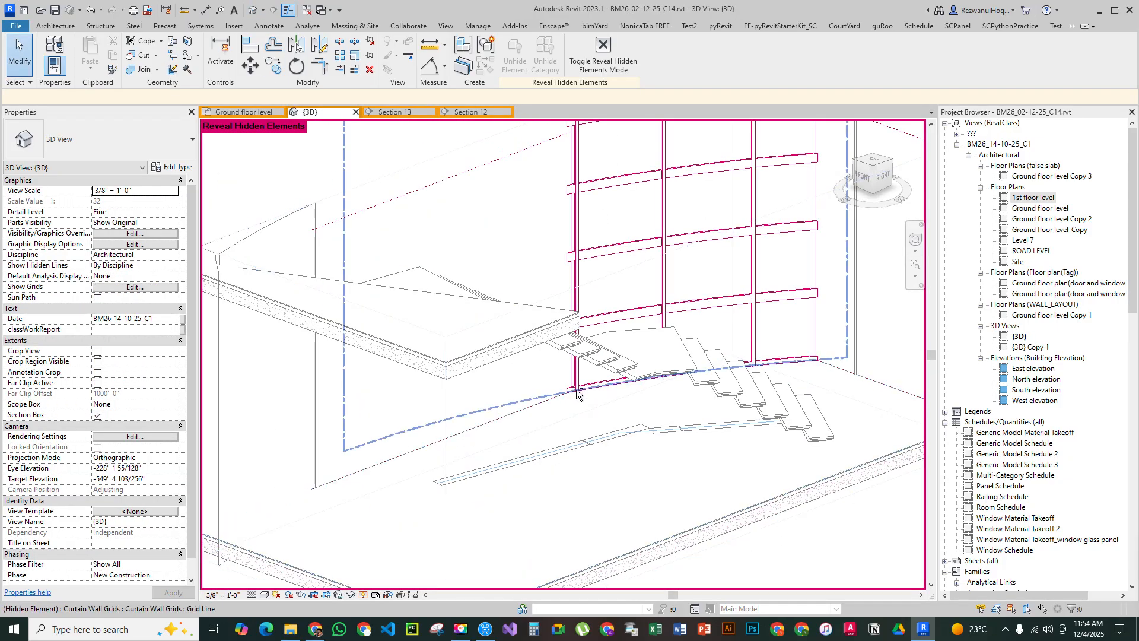
scroll(575, 394, "up", 5)
middle_click_drag(510, 272, 464, 308, "shift")
scroll(472, 297, "up", 3)
scroll(638, 342, "down", 3)
scroll(638, 343, "down", 1)
scroll(509, 321, "up", 3)
scroll(491, 382, "down", 2)
middle_click_drag(492, 381, 446, 367, "shift")
scroll(727, 479, "up", 3)
middle_click_drag(675, 405, 488, 293)
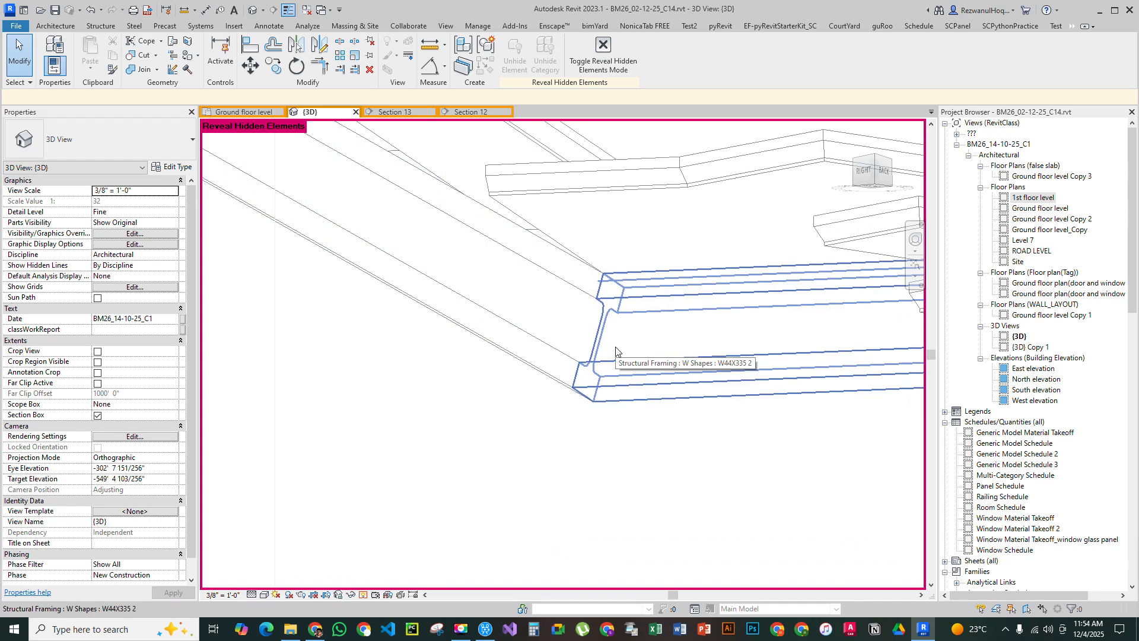
middle_click_drag(441, 334, 712, 427, "shift")
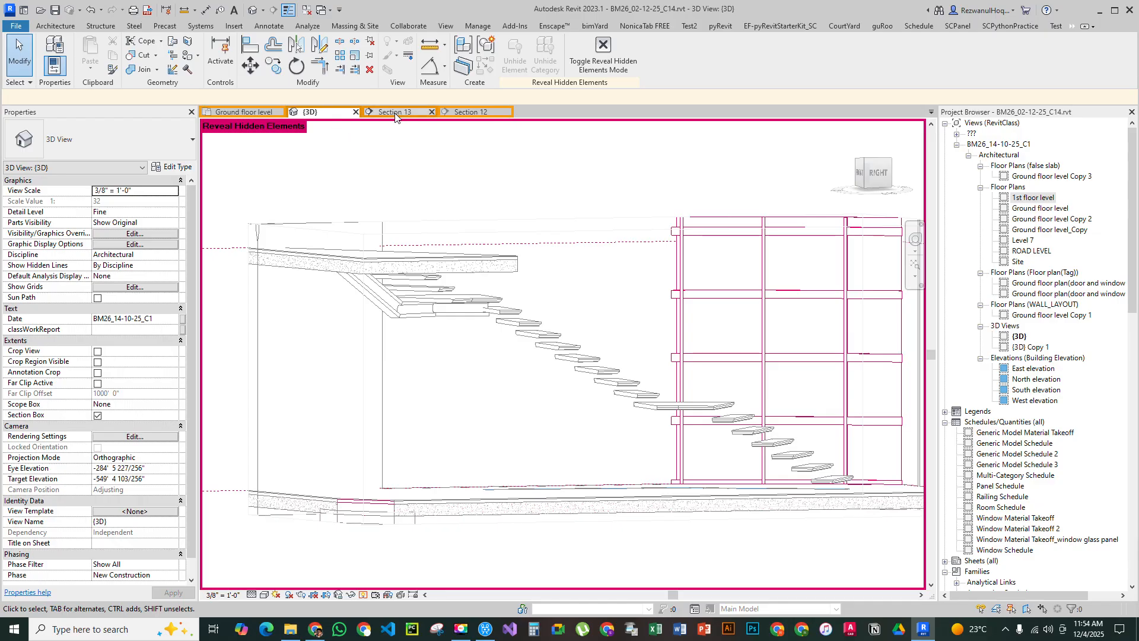
Return to the Ground floor level plan and reopen Section 12, bringing the whole middle flight into view
left_click(245, 112)
scroll(453, 424, "down", 4)
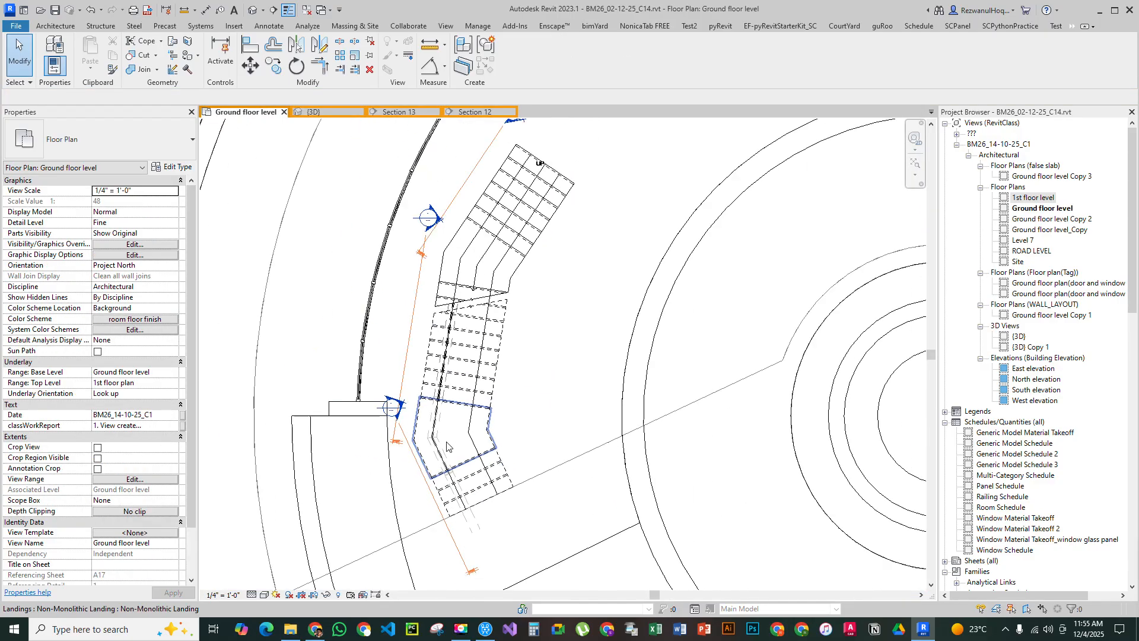
scroll(452, 305, "up", 3)
left_click(453, 309)
middle_click_drag(470, 305, 459, 430)
key("Escape")
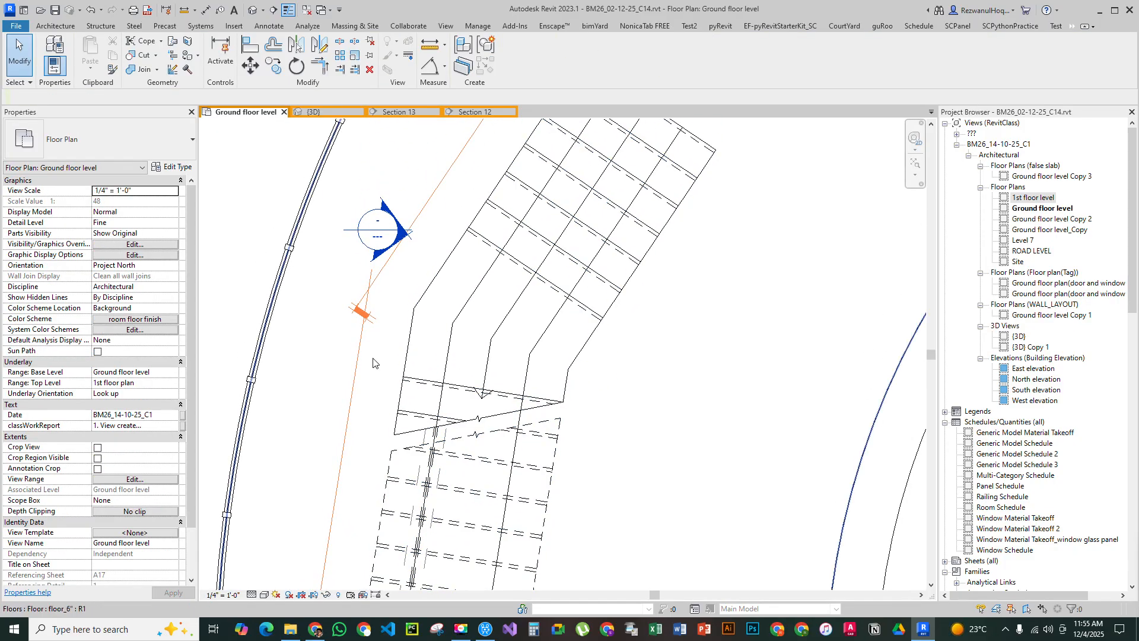
scroll(415, 420, "down", 3)
scroll(408, 361, "up", 2)
double_click(406, 361)
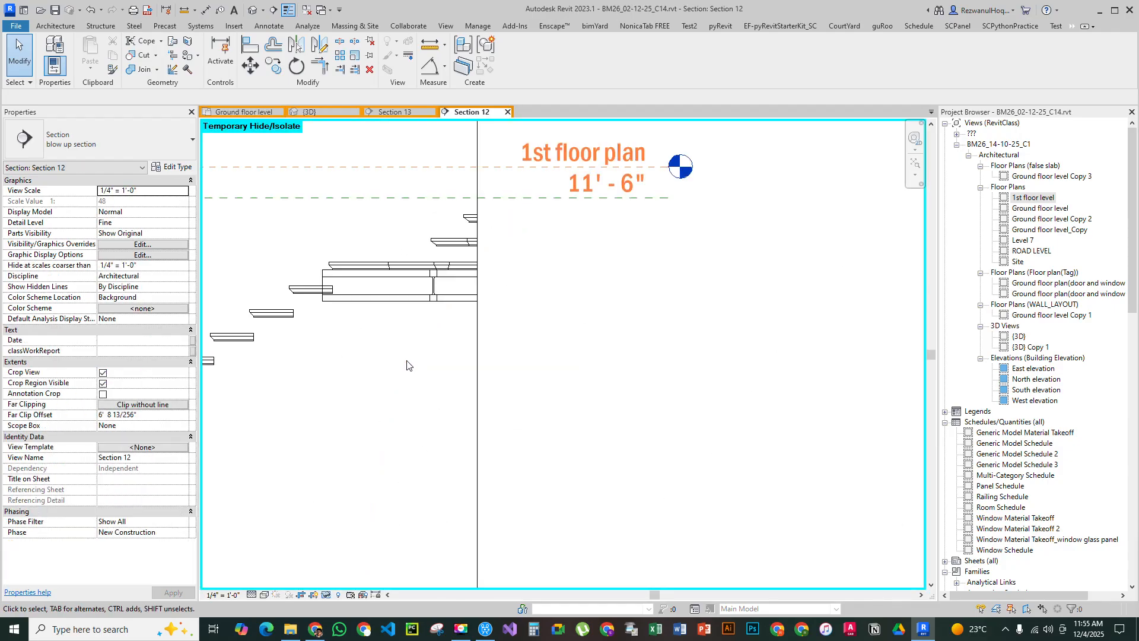
middle_click_drag(363, 305, 539, 169)
scroll(498, 327, "down", 3)
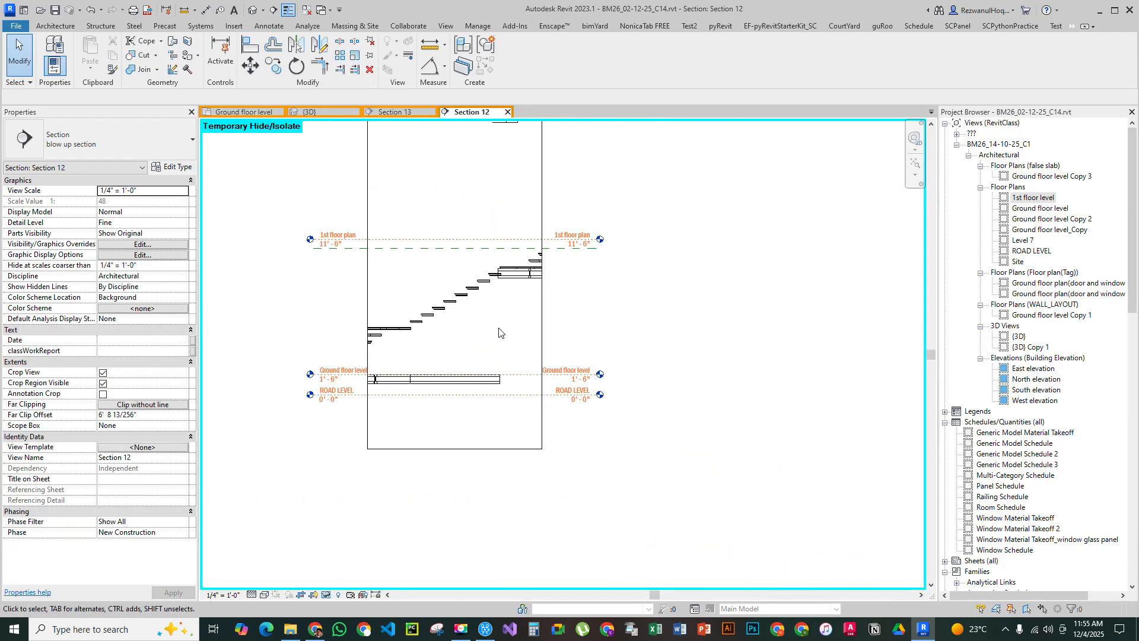
scroll(498, 332, "up", 2)
left_click(474, 379)
scroll(503, 370, "up", 1)
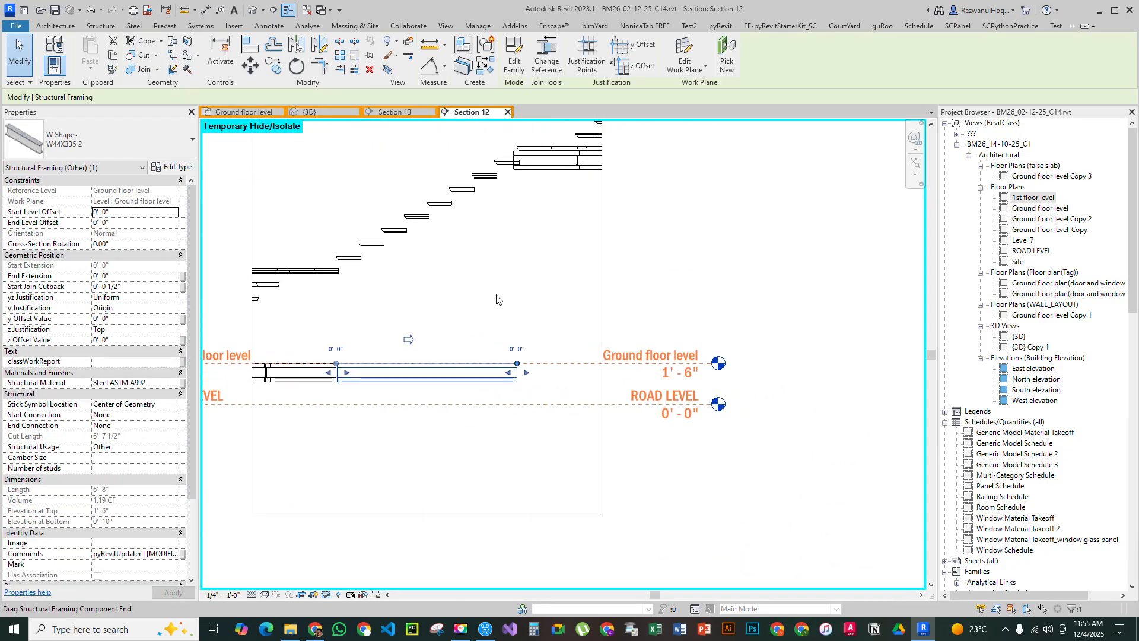
left_click(506, 330)
Draw a main_section_line detail line from the lower landing's bottom corner to the bottom rear corner of the second-highest tread below the upper landing
key("d")
key("l")
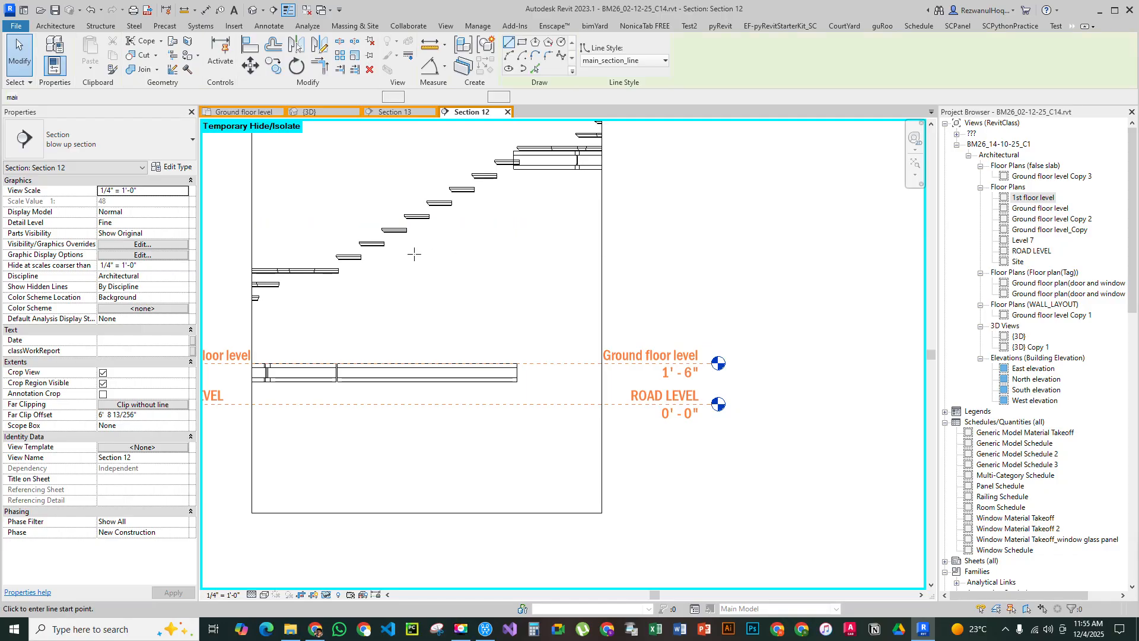
scroll(400, 252, "up", 2)
scroll(287, 293, "up", 3)
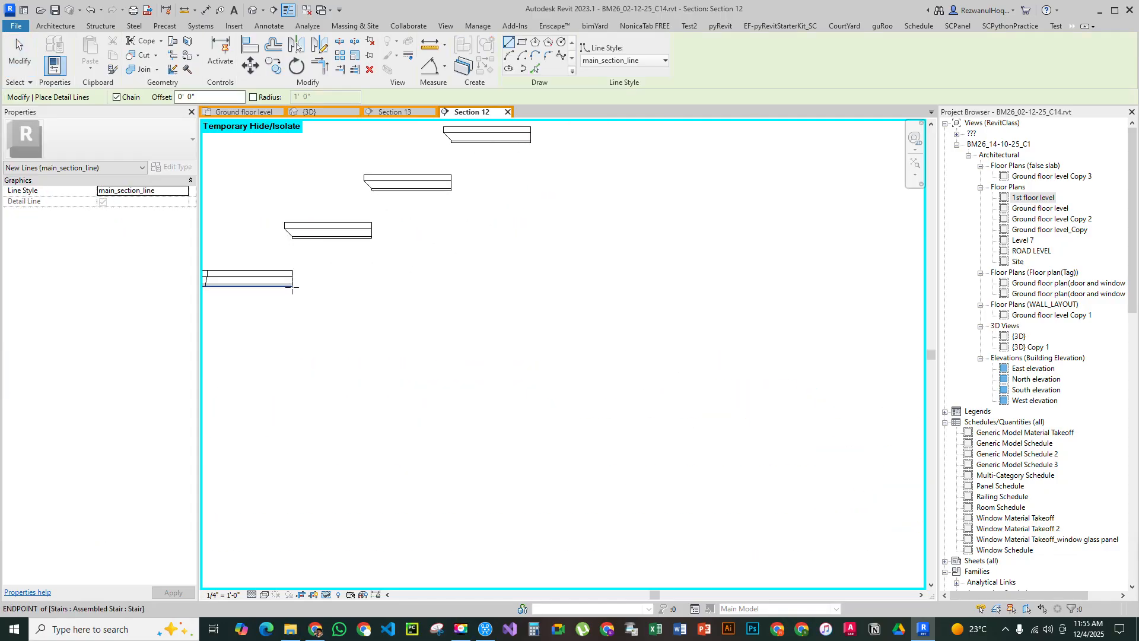
left_click(291, 286)
scroll(518, 240, "down", 3)
scroll(554, 253, "up", 5)
left_click(554, 253)
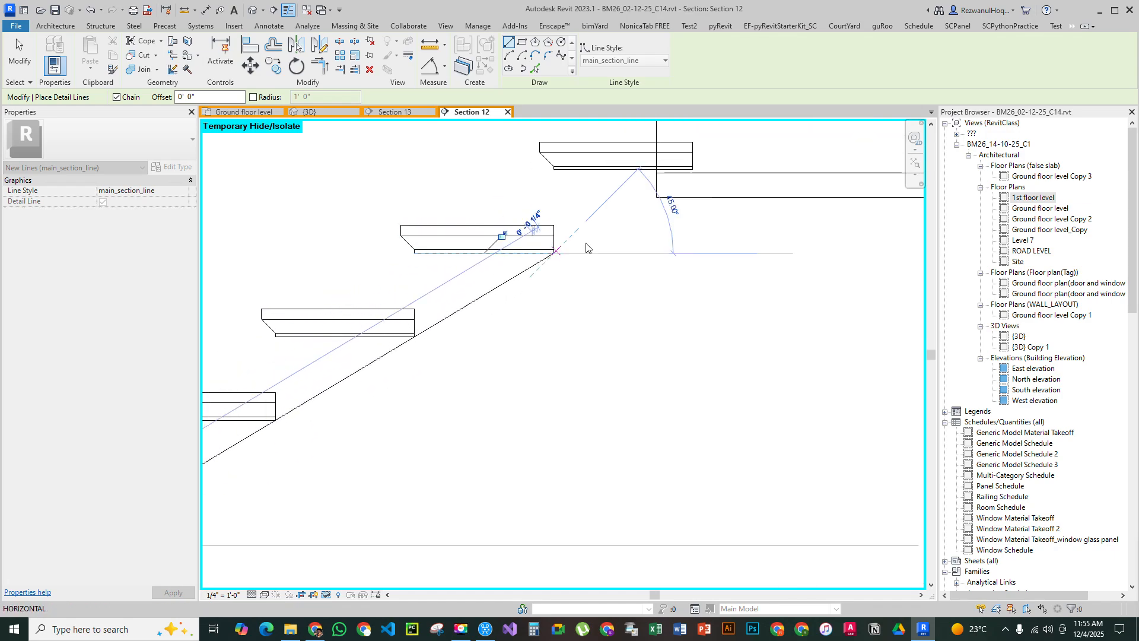
Set the end level offset of the ground-level beam for the middle flight to 1' in Section 12
key("Escape")
scroll(602, 239, "down", 6)
key("Escape")
left_click(576, 354)
scroll(635, 356, "up", 3)
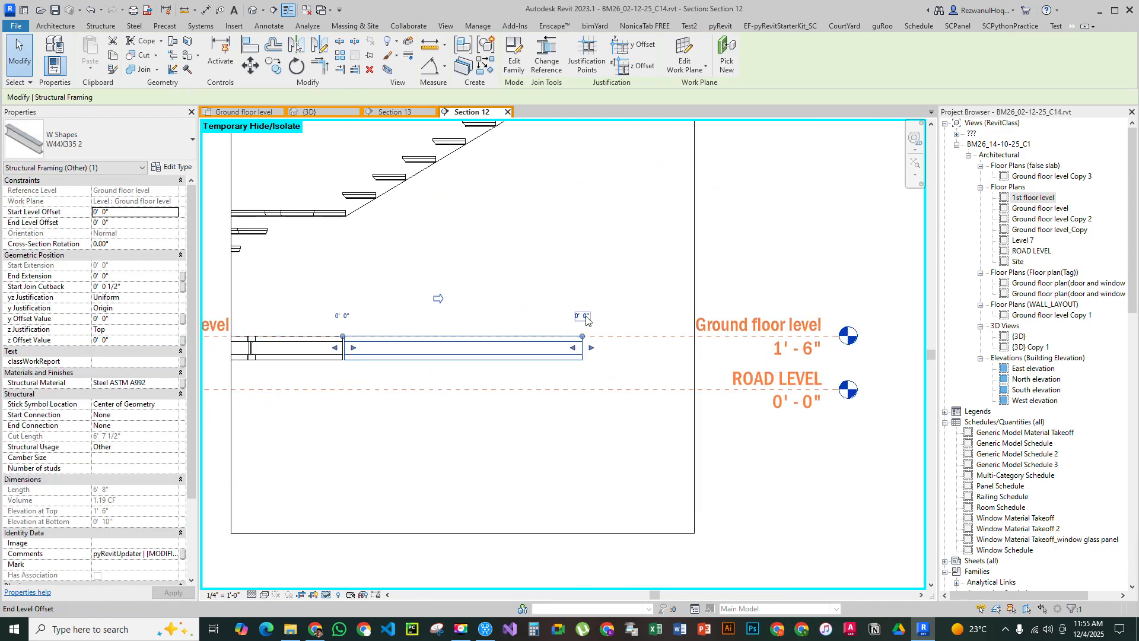
left_click(585, 317)
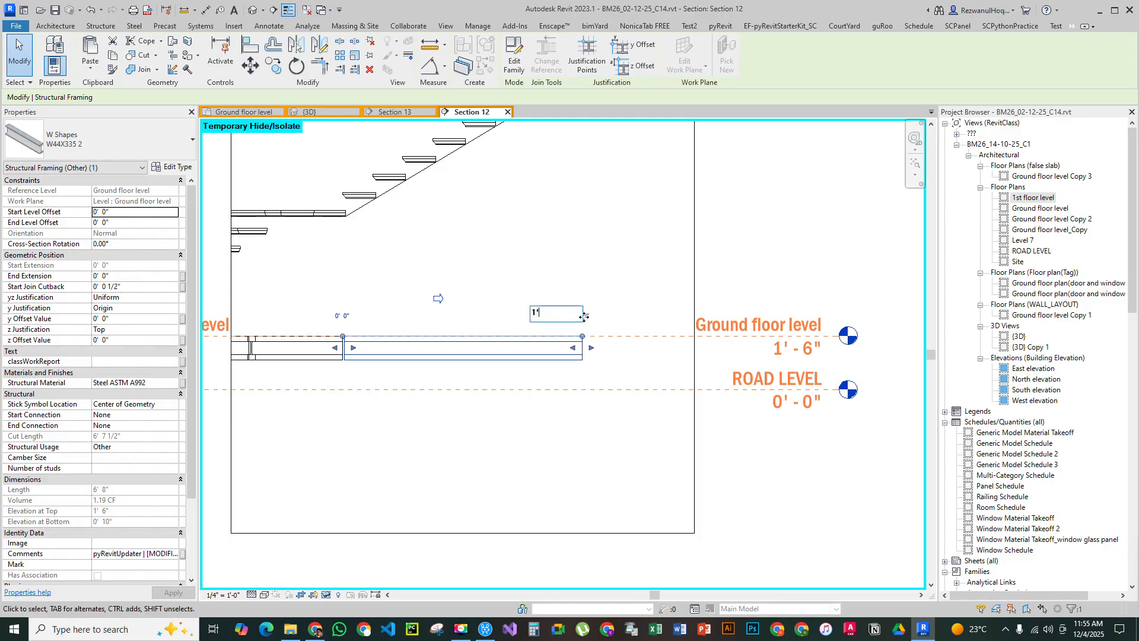
type("1'")
key("Return")
Move both ends of that beam upward so it slopes freely beneath the middle flight
left_click_drag(579, 309, 588, 171)
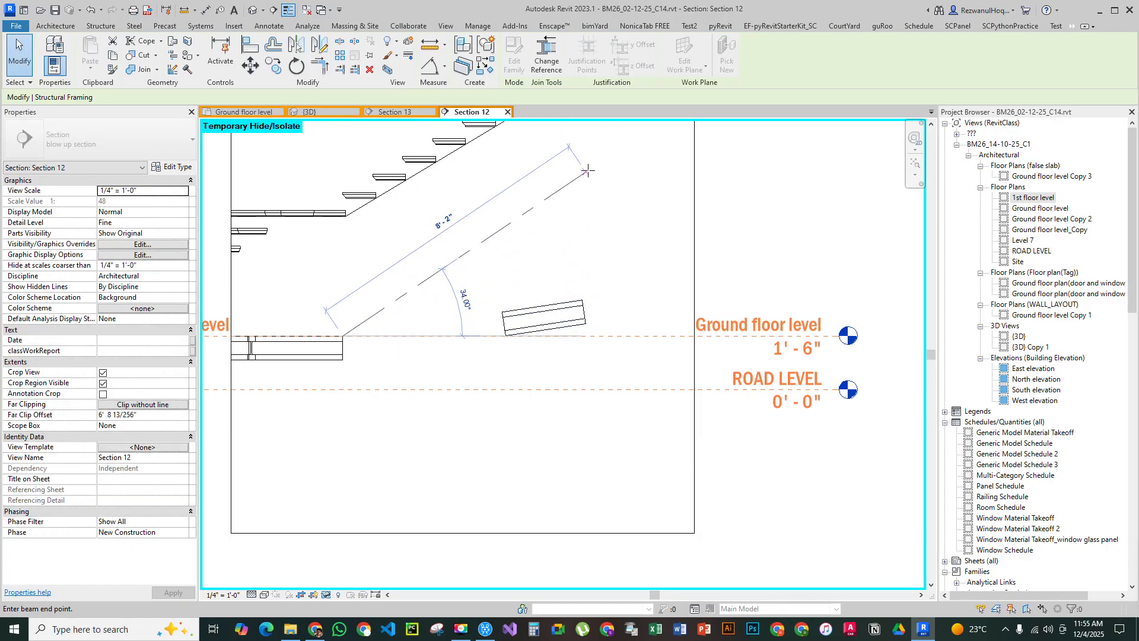
left_click_drag(343, 335, 352, 271)
middle_click_drag(422, 328, 415, 436)
left_click(433, 389)
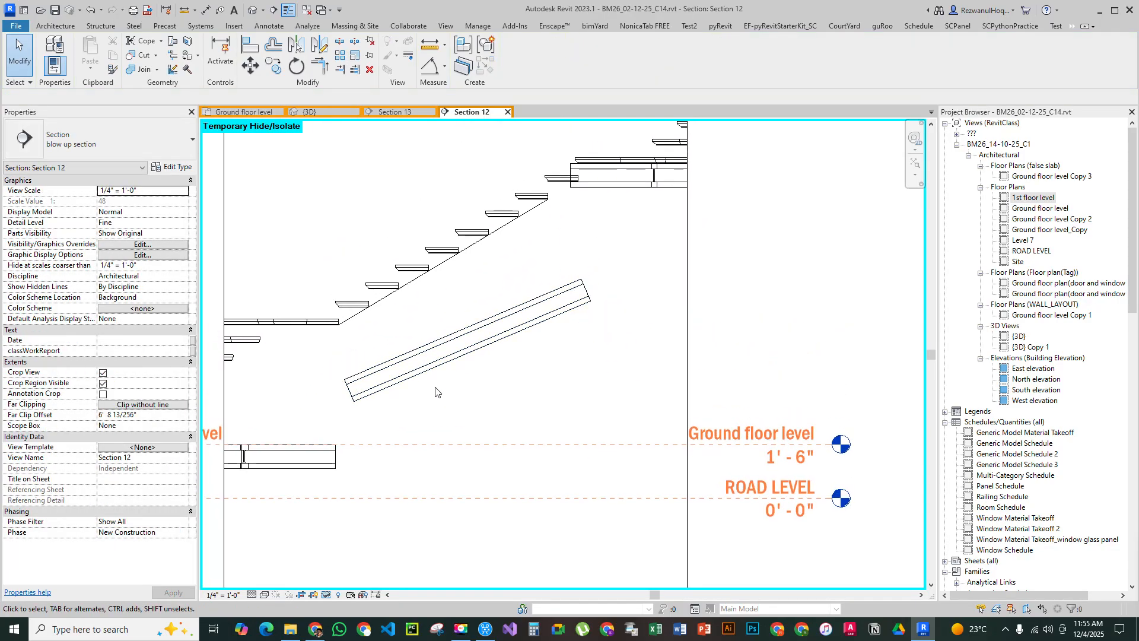
Align the sloped beam's top edge with the diagonal detail line under the middle flight's treads
key("l")
left_click(505, 231)
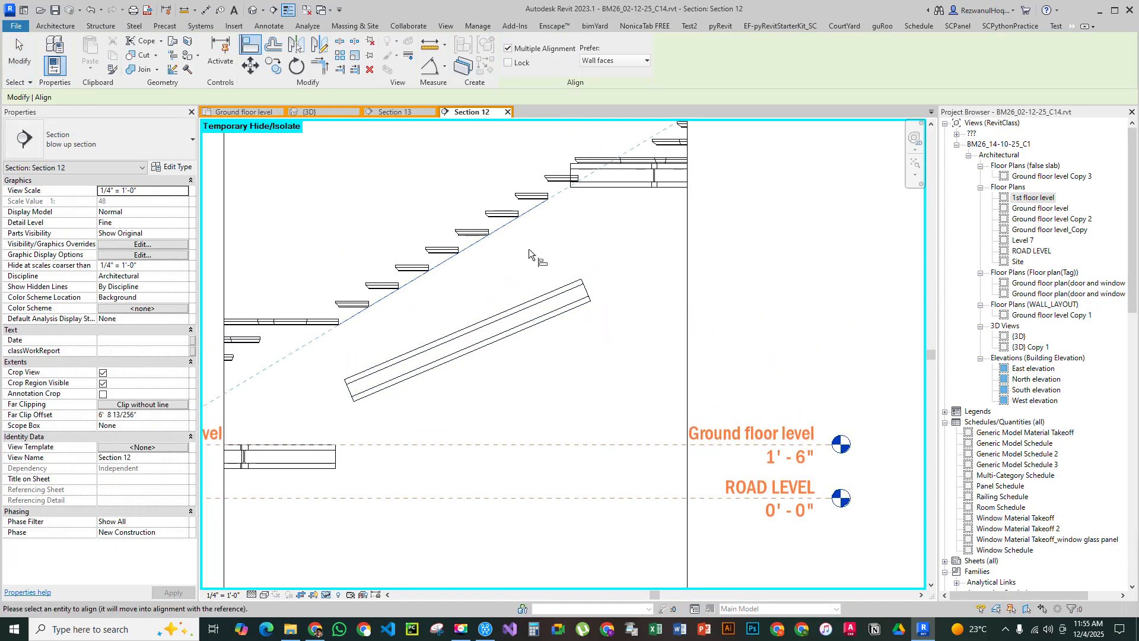
left_click(549, 288)
key("Escape")
key("Escape")
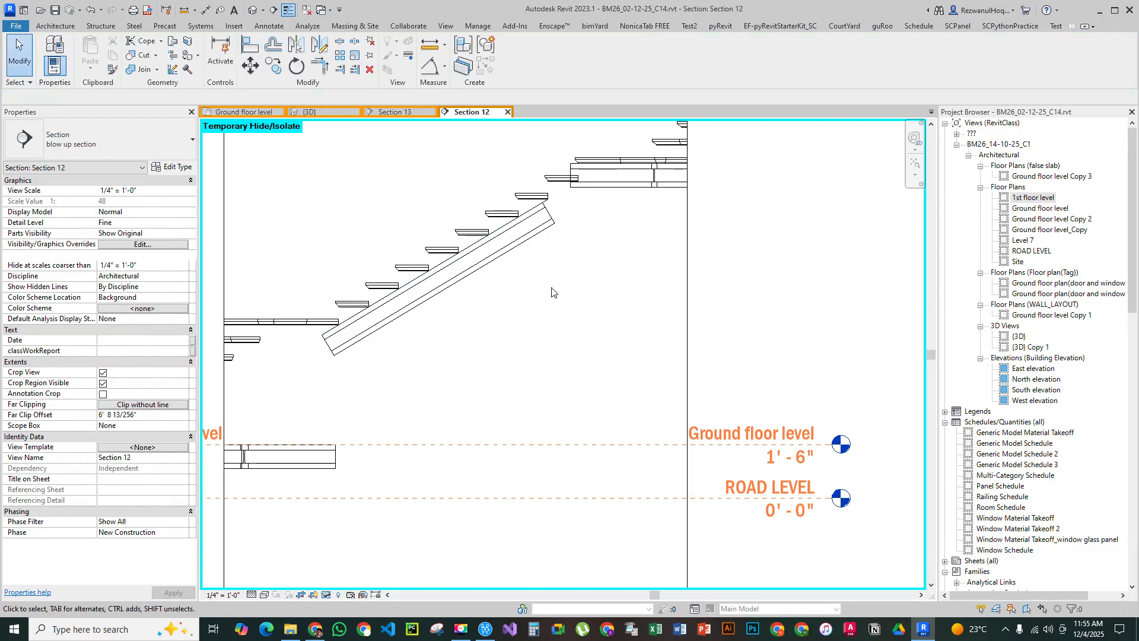
Trim/extend the sloped flight beam and the upper landing beam to meet at a corner
key("t")
key("r")
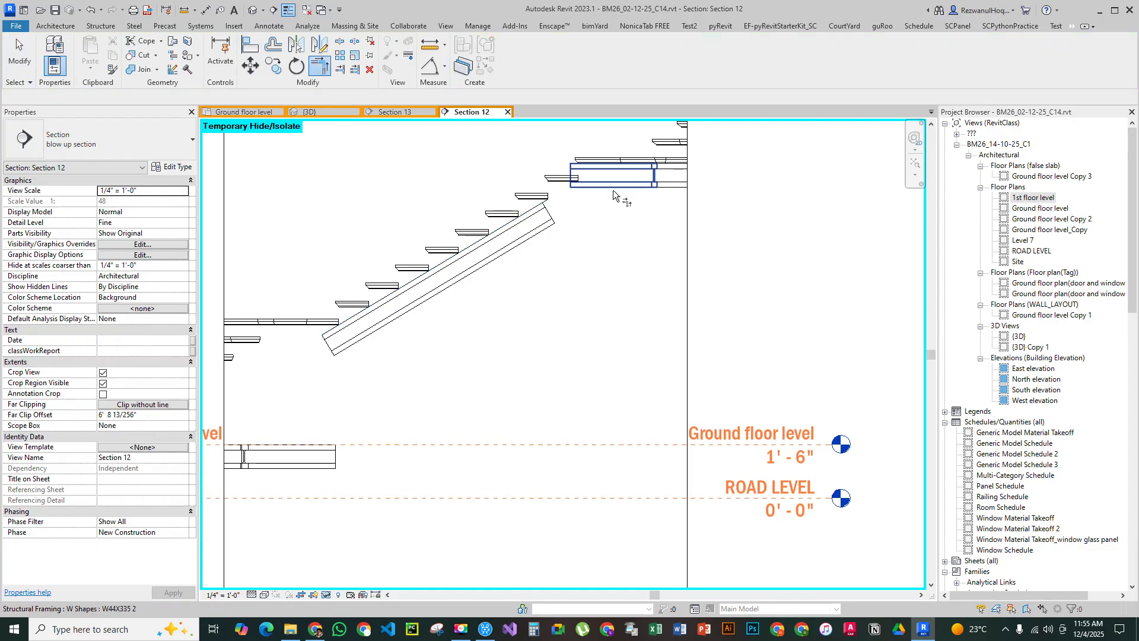
left_click(639, 188)
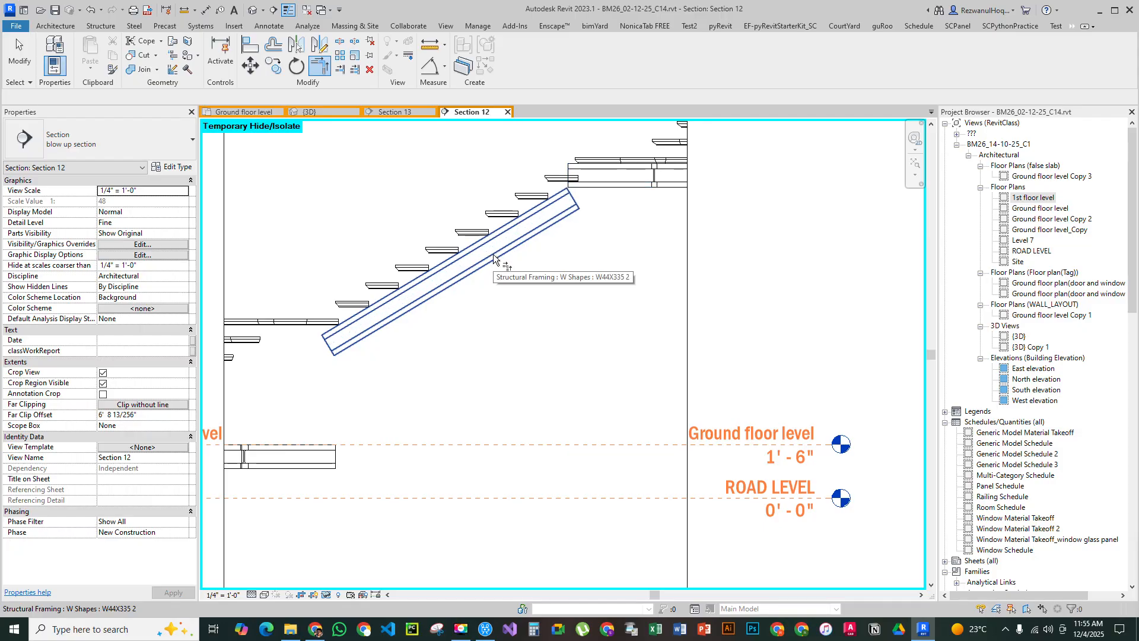
left_click(493, 253)
key("Escape")
key("Escape")
Change the beam join between the sloped flight beam and the upper landing beam to a mitred connection
middle_click_drag(538, 307, 414, 410)
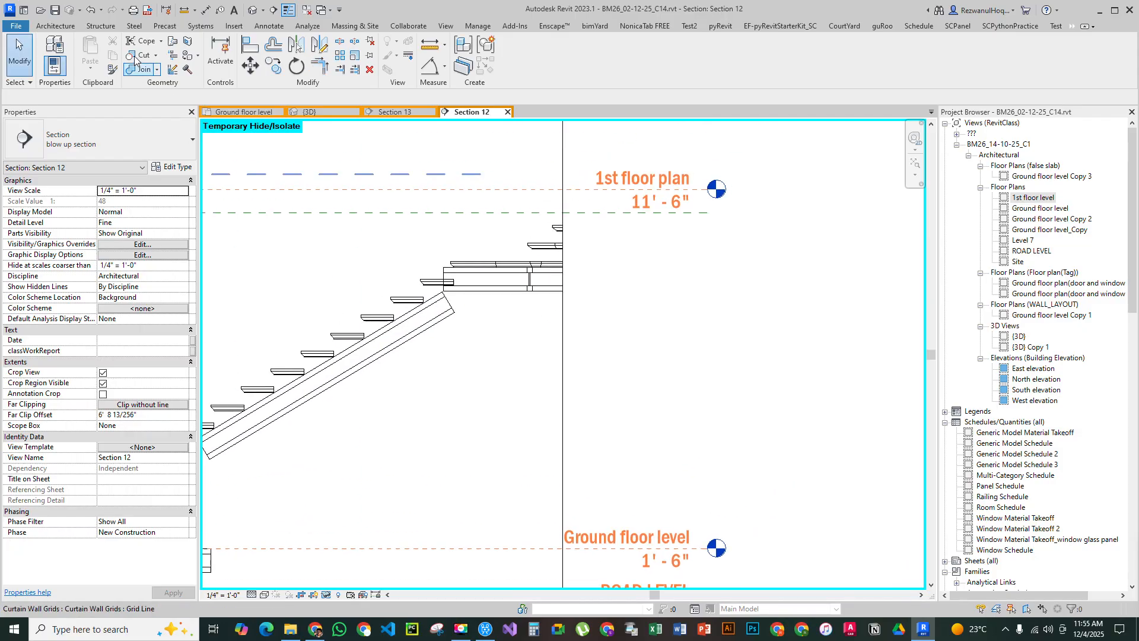
left_click(172, 57)
scroll(482, 301, "up", 3)
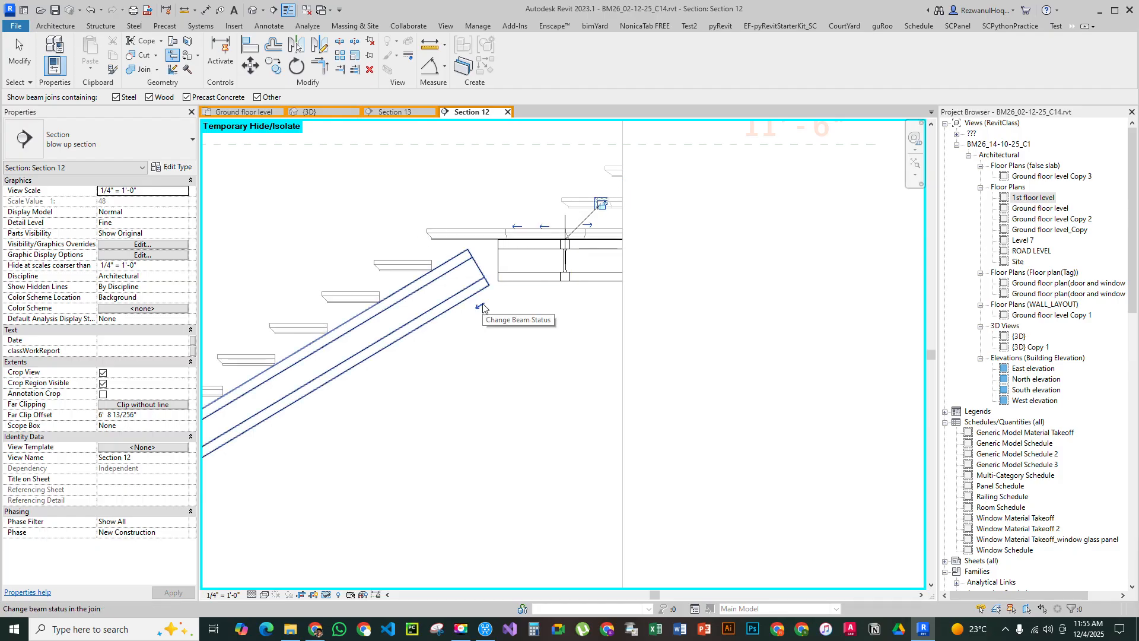
left_click(517, 227)
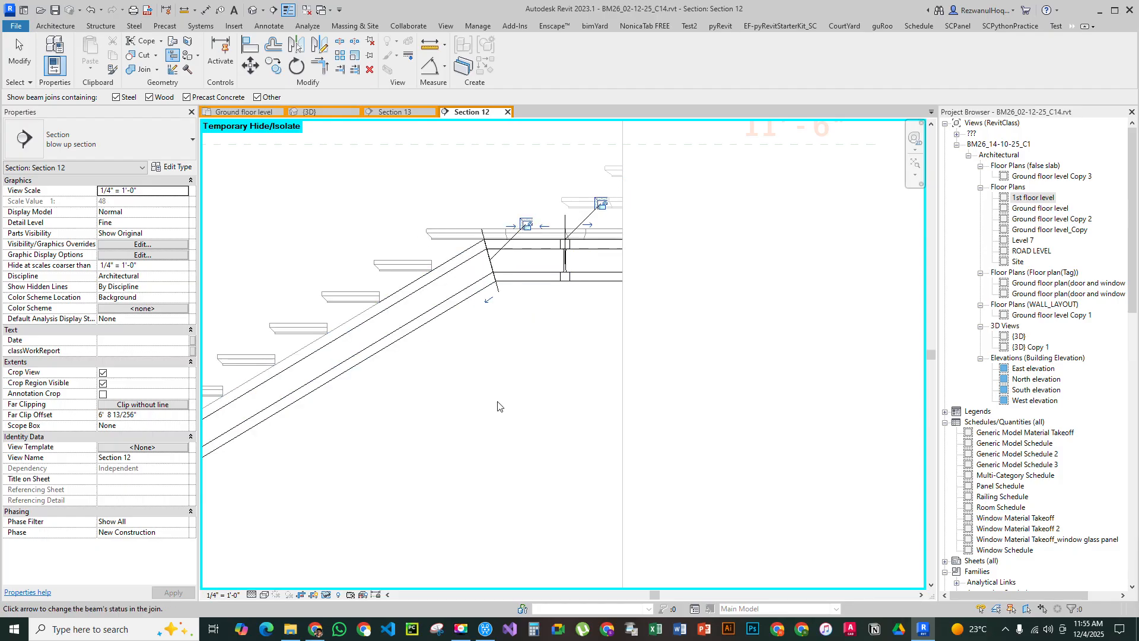
key("Escape")
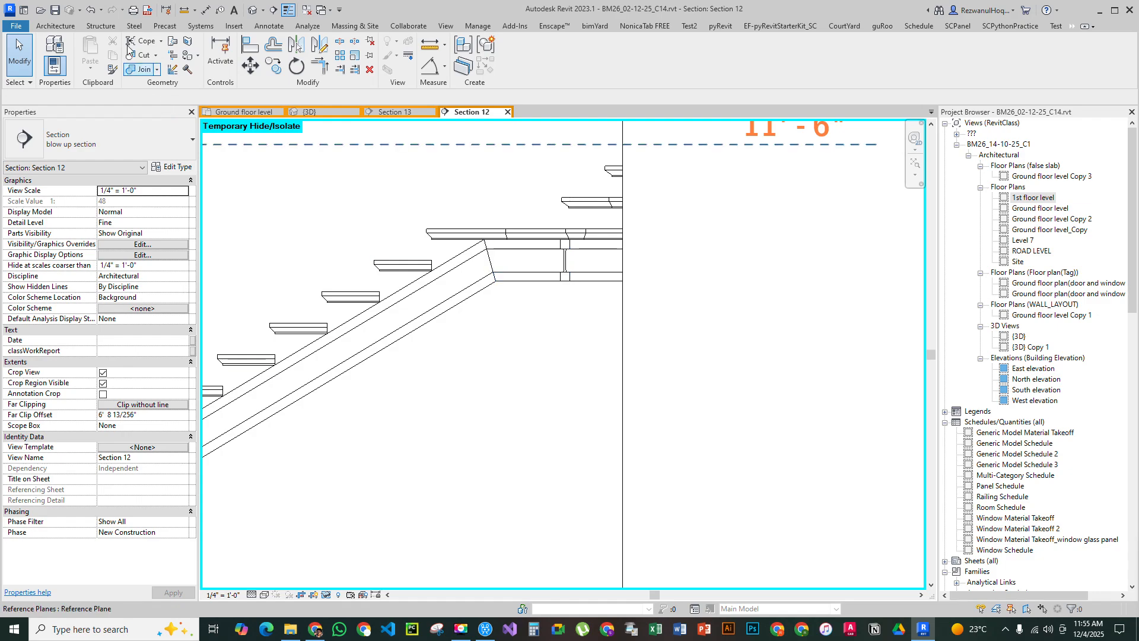
left_click(173, 56)
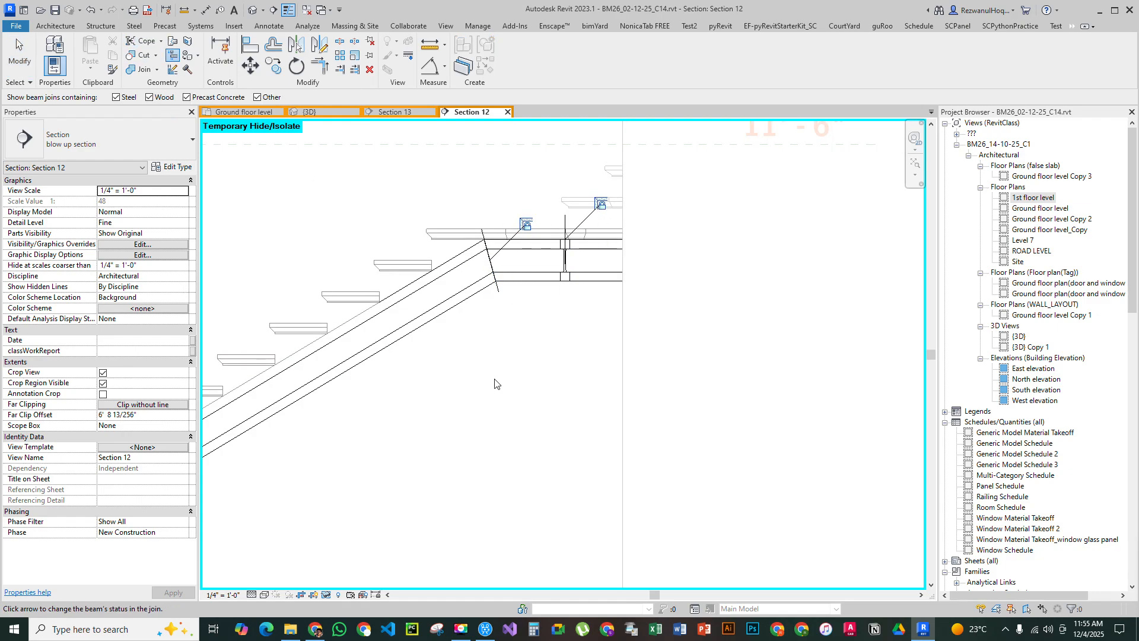
scroll(421, 401, "down", 5)
key("Escape")
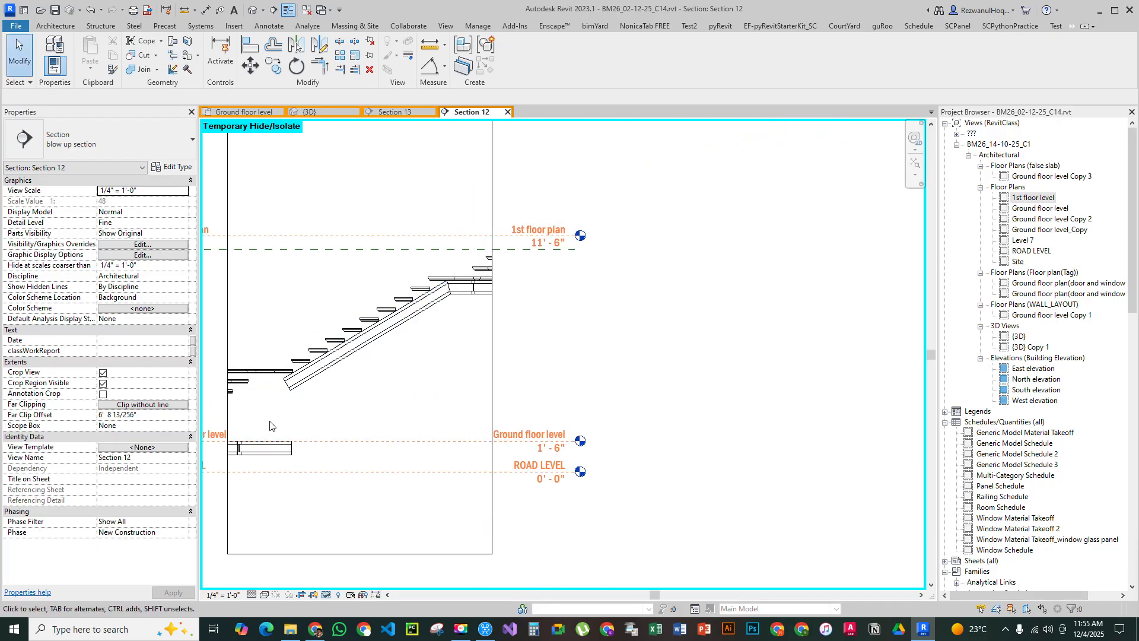
Set the end level offset of the short ground-level beam below the lower landing to 1'
scroll(262, 428, "up", 5)
left_click(471, 295)
middle_click_drag(471, 295, 519, 283)
key("Escape")
left_click(483, 468)
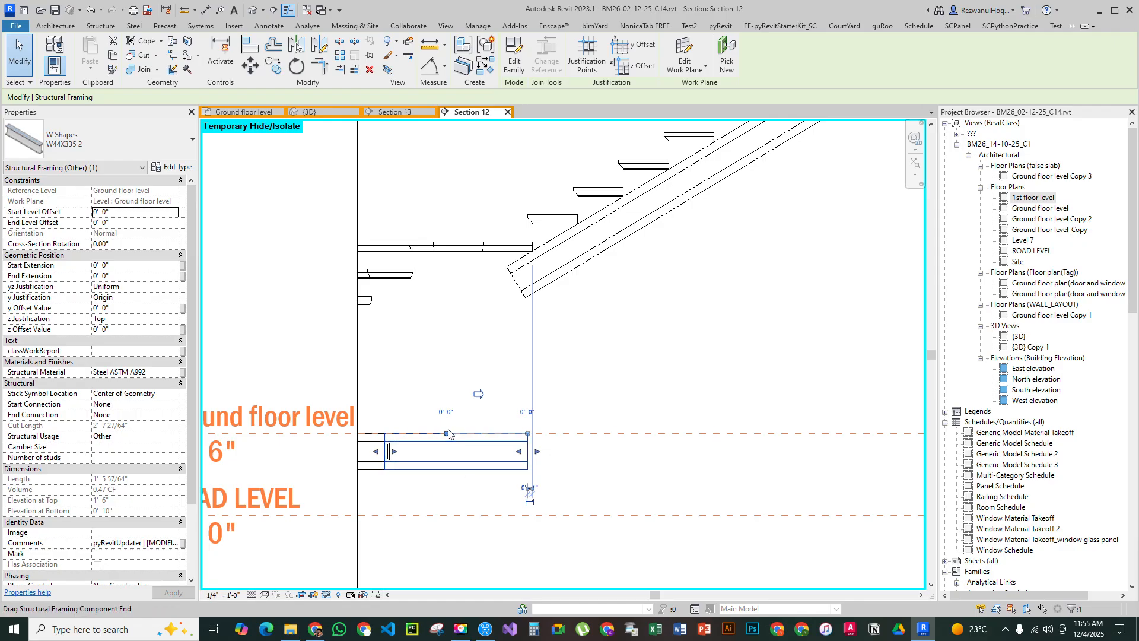
left_click(424, 338)
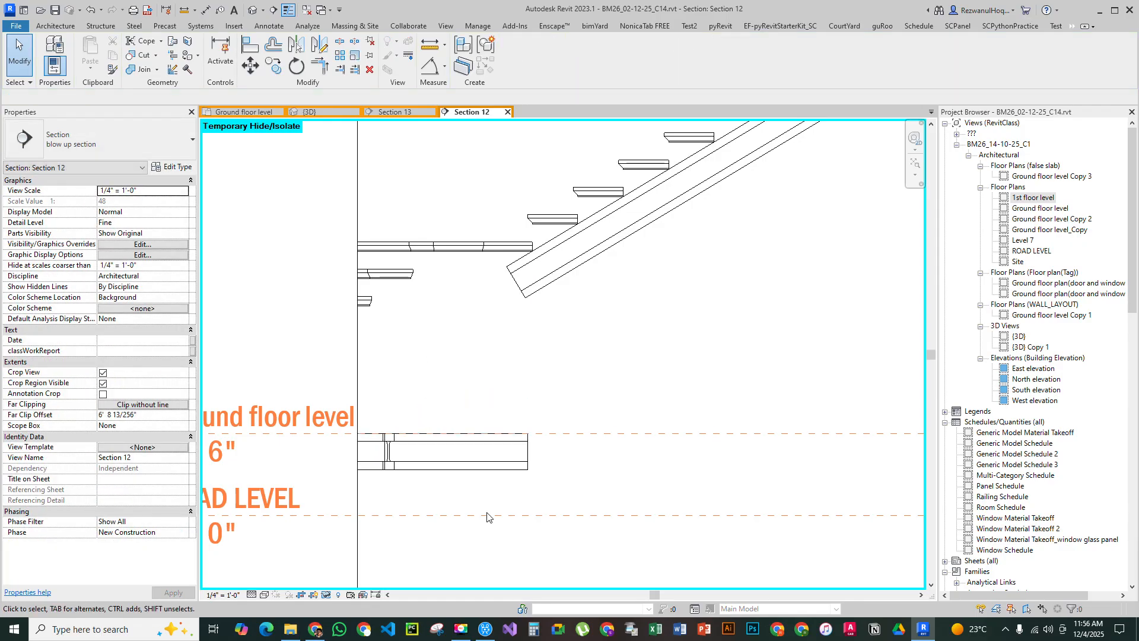
left_click(515, 452)
left_click(530, 417)
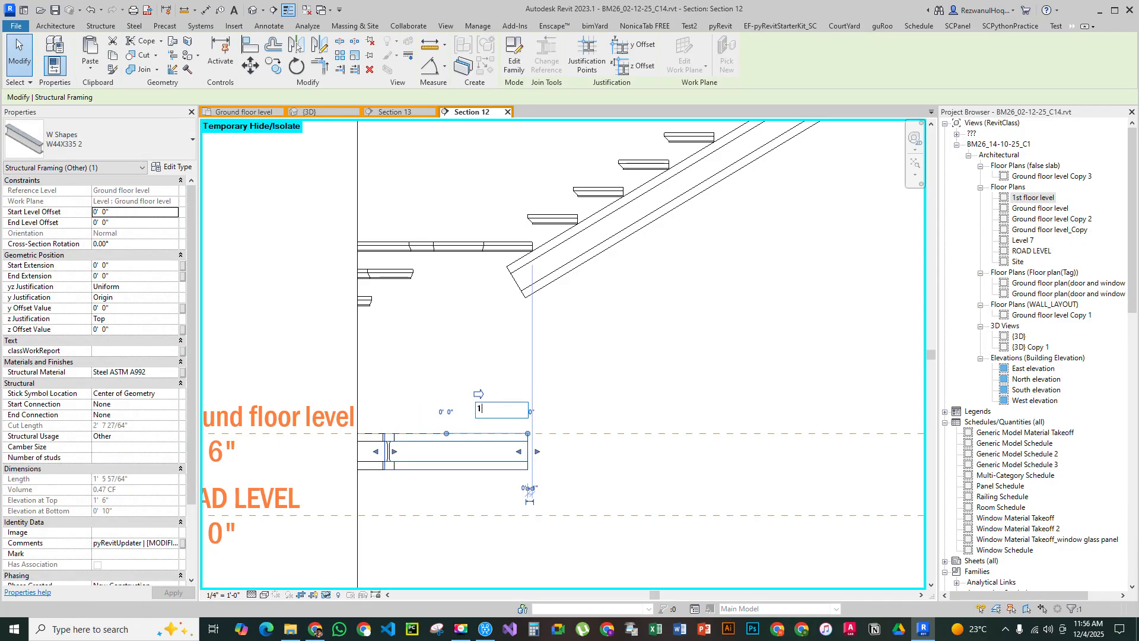
key("Return")
Raise both ends of the short beam to place it horizontally just below the lower landing
left_click_drag(448, 434, 397, 343)
left_click_drag(527, 380, 469, 344)
left_click(489, 386)
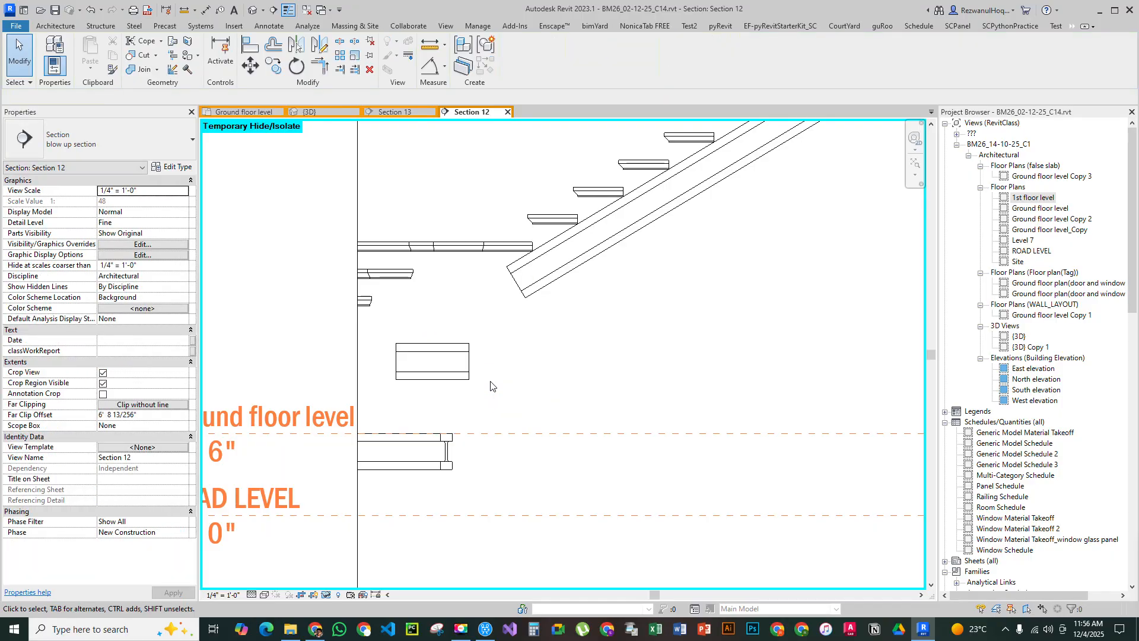
Align the short beam's top edge with the underside of the lower landing
key("a")
key("l")
left_click(457, 252)
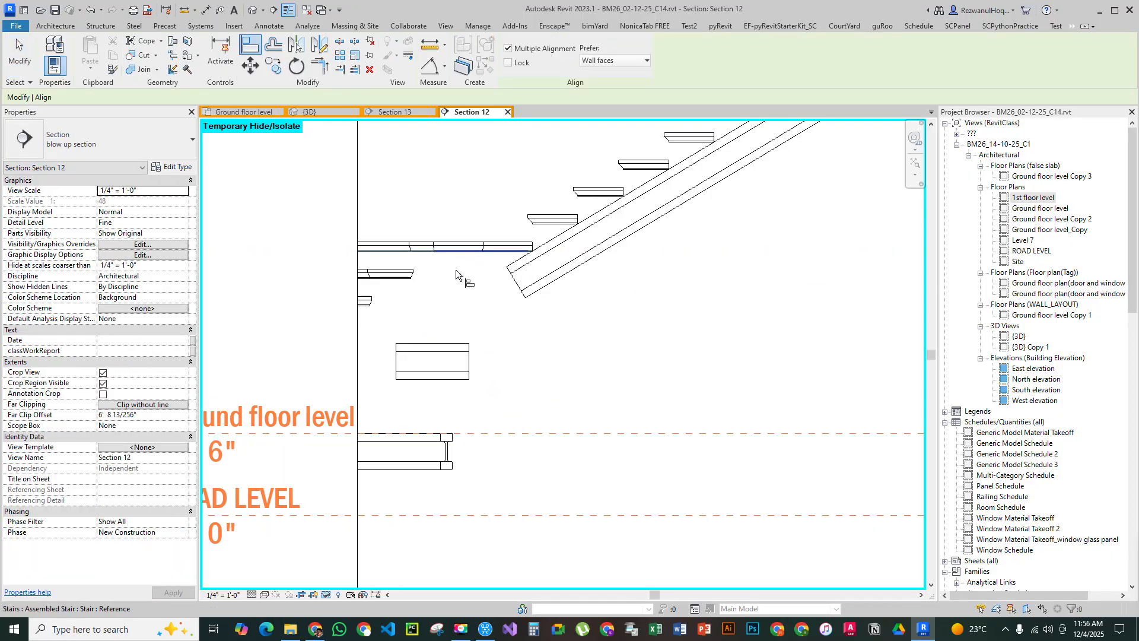
left_click(457, 343)
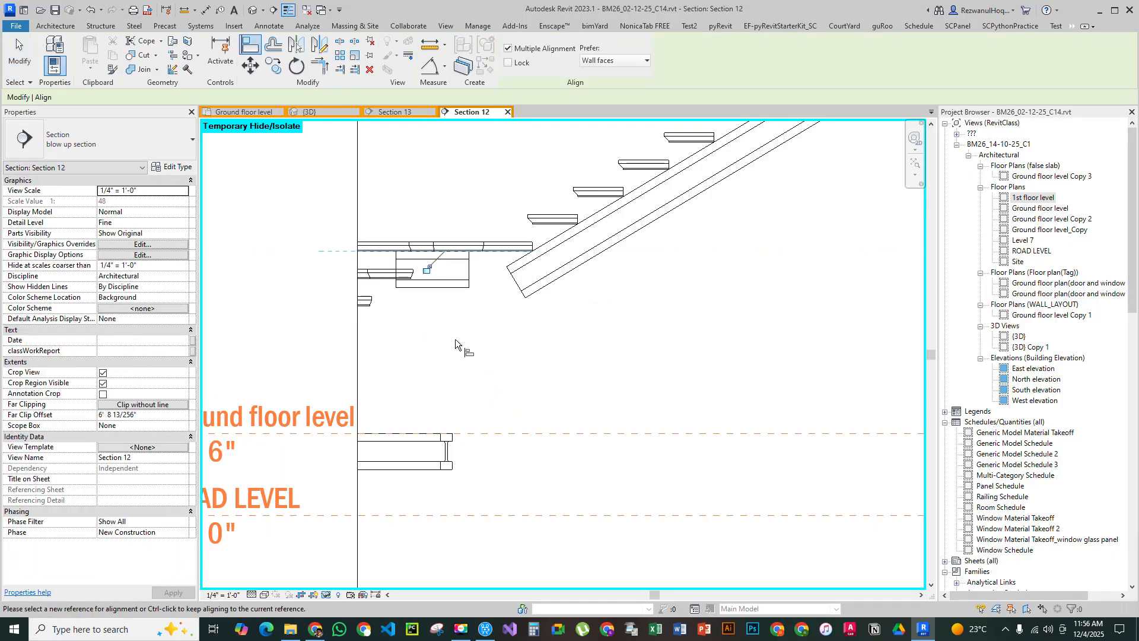
key("Escape")
key("Escape")
Trim/extend the sloped flight beam and the lower landing beam to a corner
key("t")
key("r")
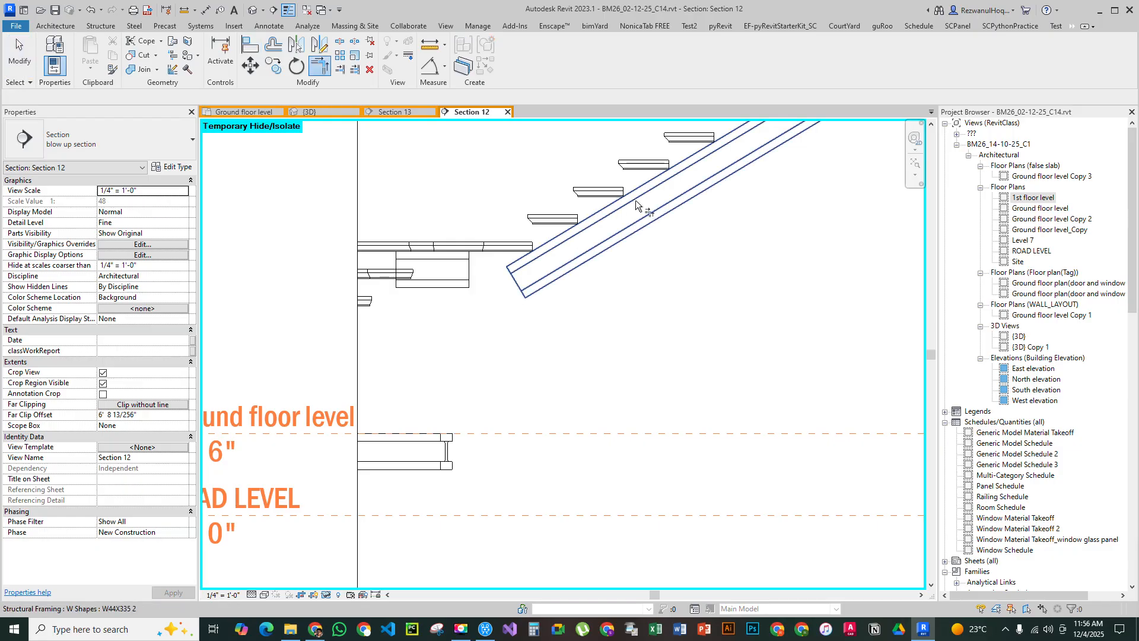
left_click(645, 209)
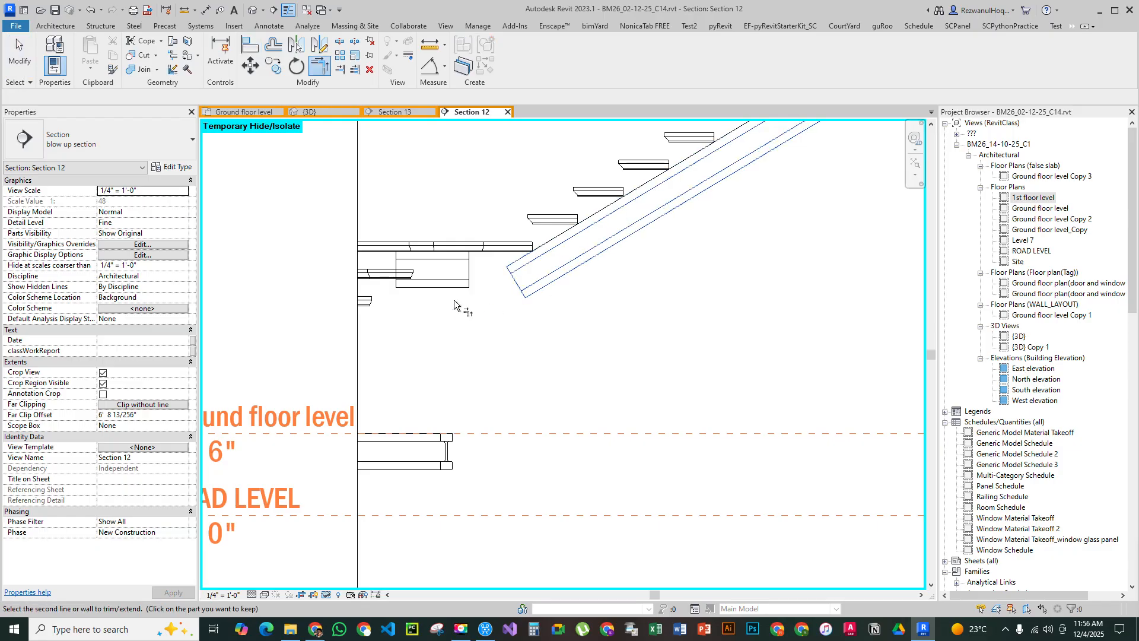
left_click(418, 279)
key("Escape")
key("Escape")
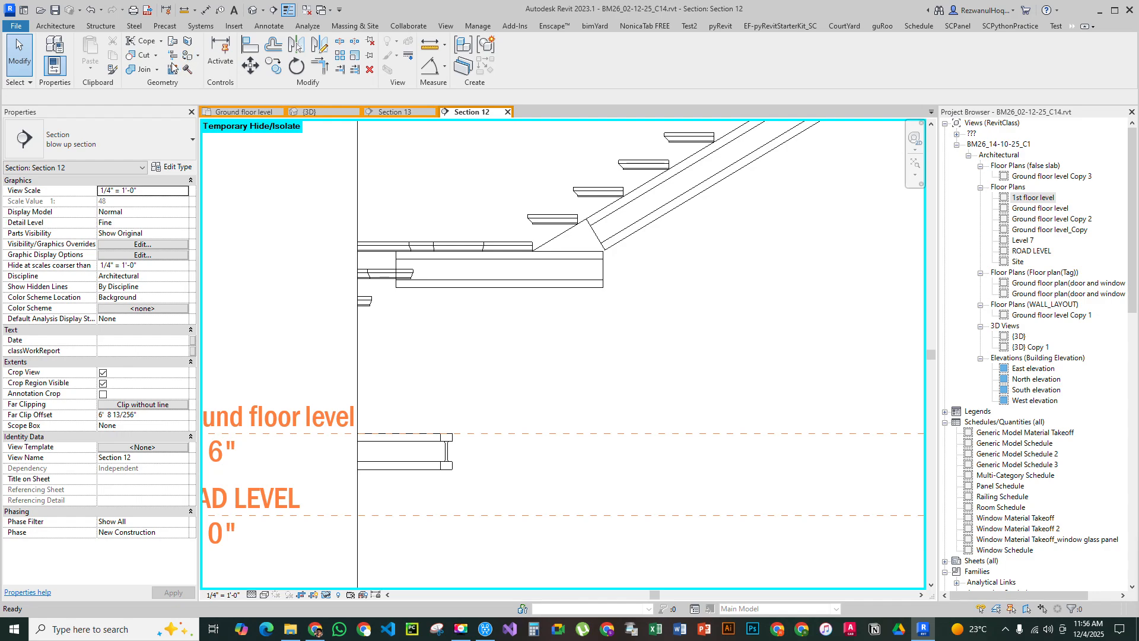
Mitre the beam join between the lower landing beam and the sloped flight beam
left_click(172, 56)
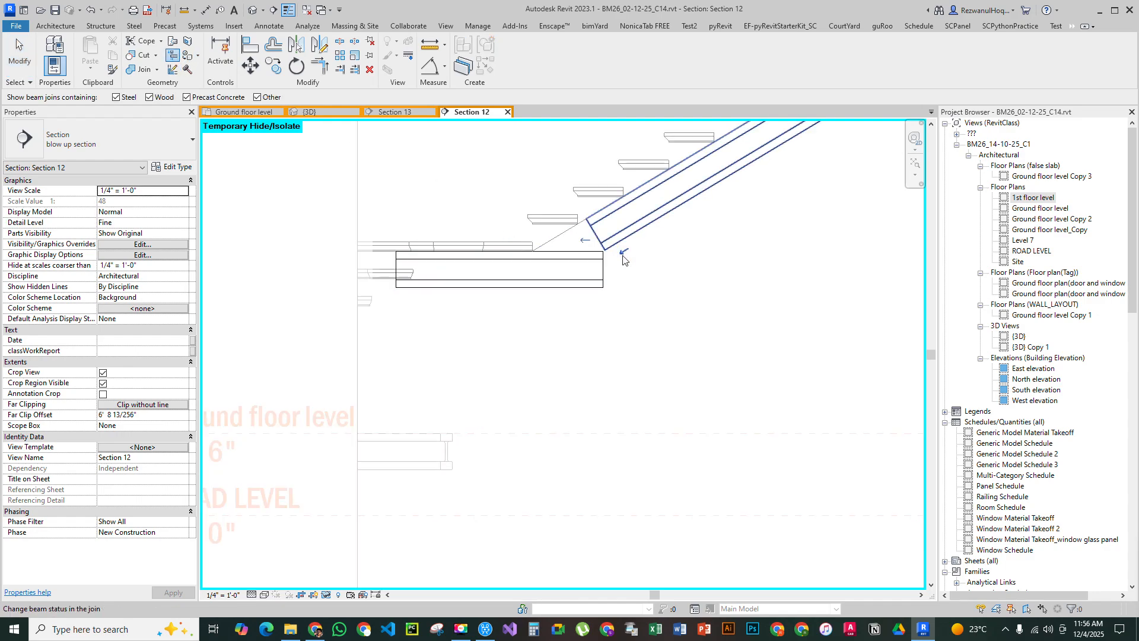
left_click(624, 251)
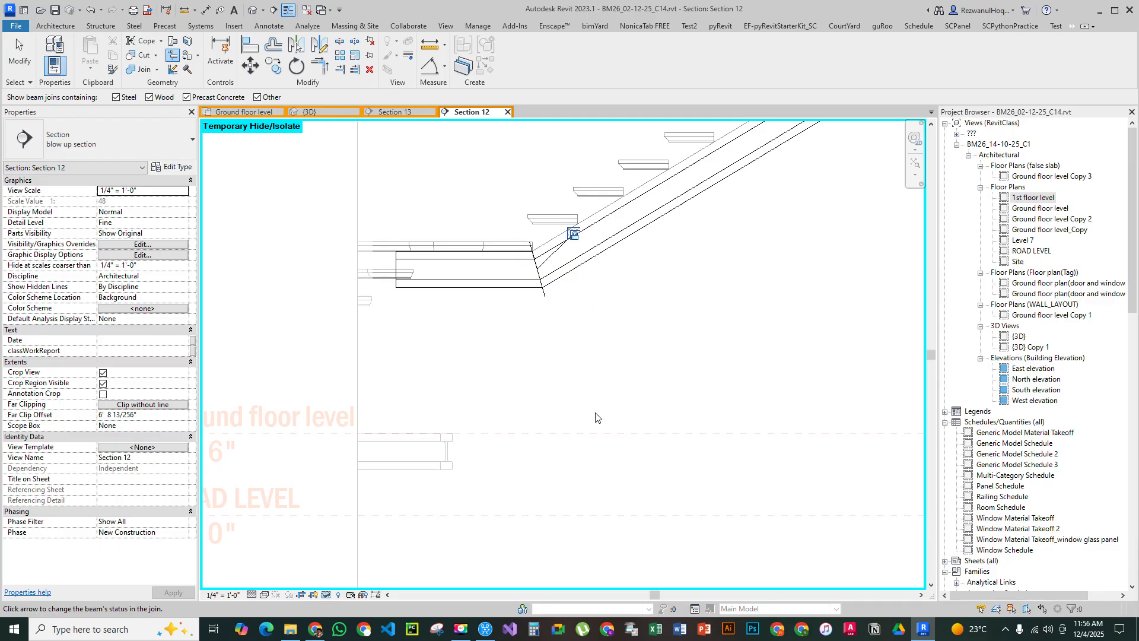
scroll(603, 412, "down", 4)
key("Escape")
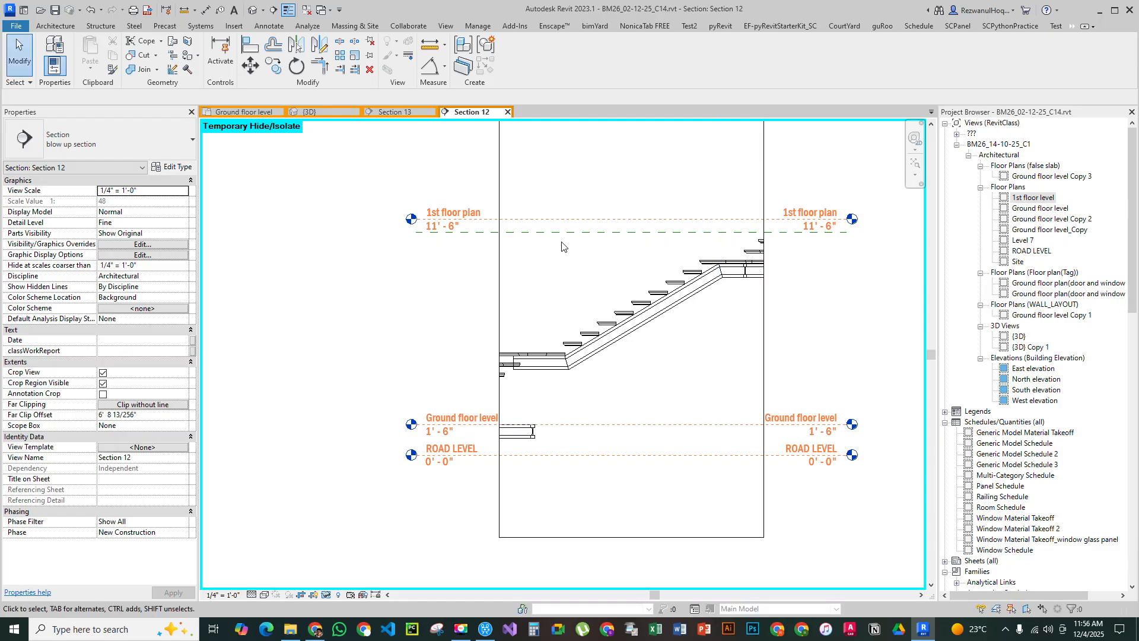
Open Section 11 from its section marker beside the lowest flight in the Ground floor level plan
left_click(252, 114)
mouse_move(430, 380)
middle_mouse_down()
mouse_move(427, 280)
mouse_move(433, 355)
middle_mouse_up()
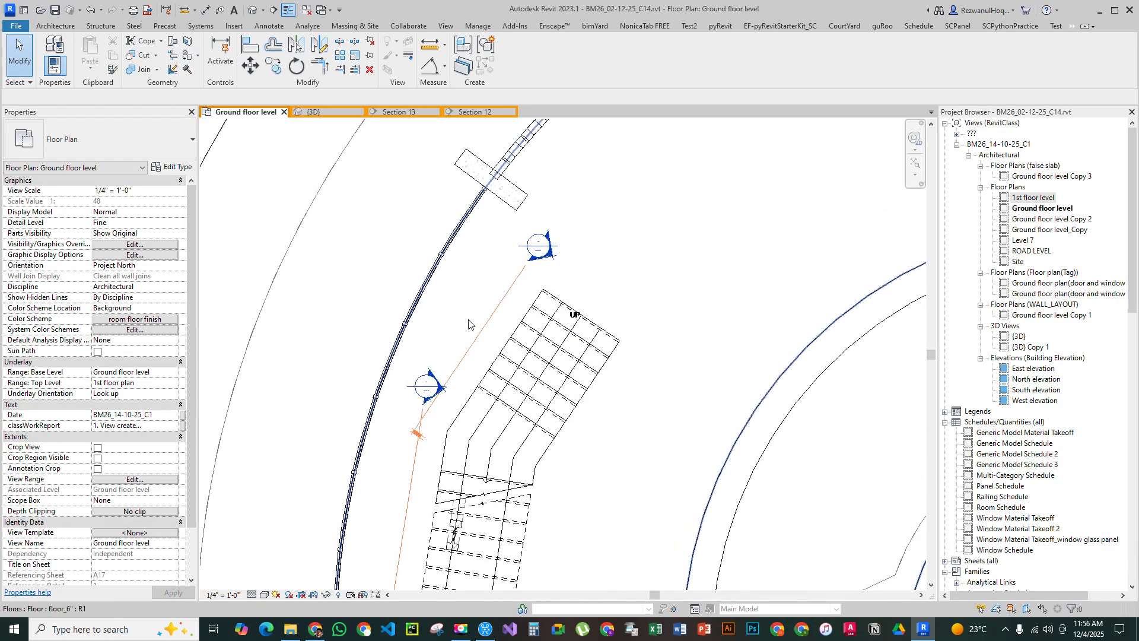
double_click(548, 263)
scroll(540, 474, "up", 4)
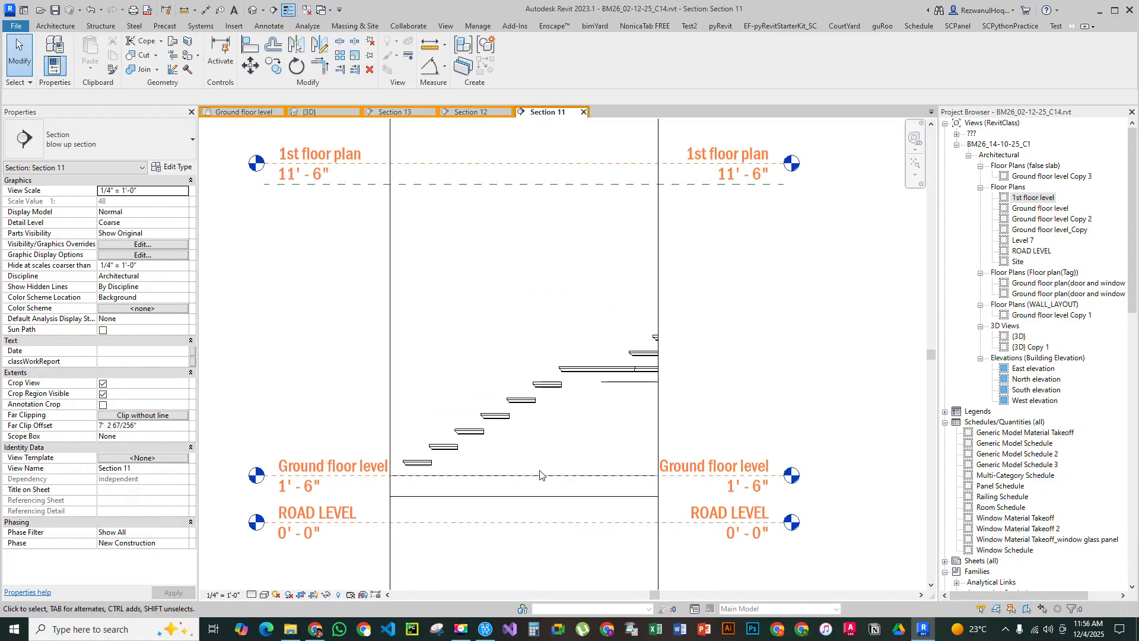
Set Section 11 to Fine detail and Wireframe display, and temporarily hide the floor slab
left_click(252, 594)
left_click(273, 584)
left_click(264, 595)
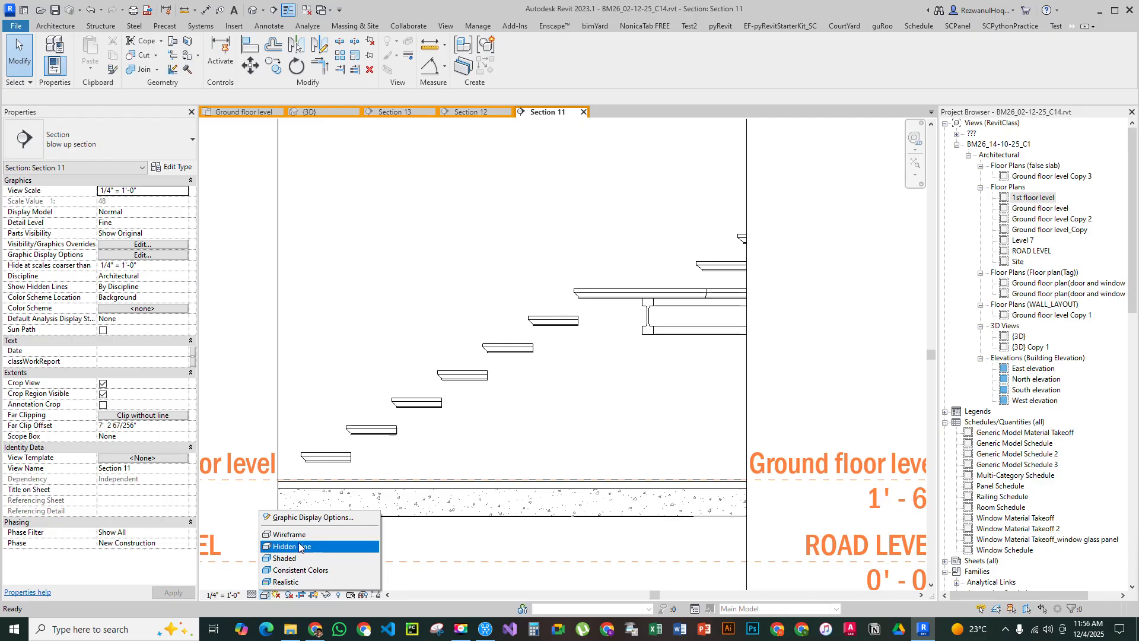
left_click(294, 535)
left_click(716, 507)
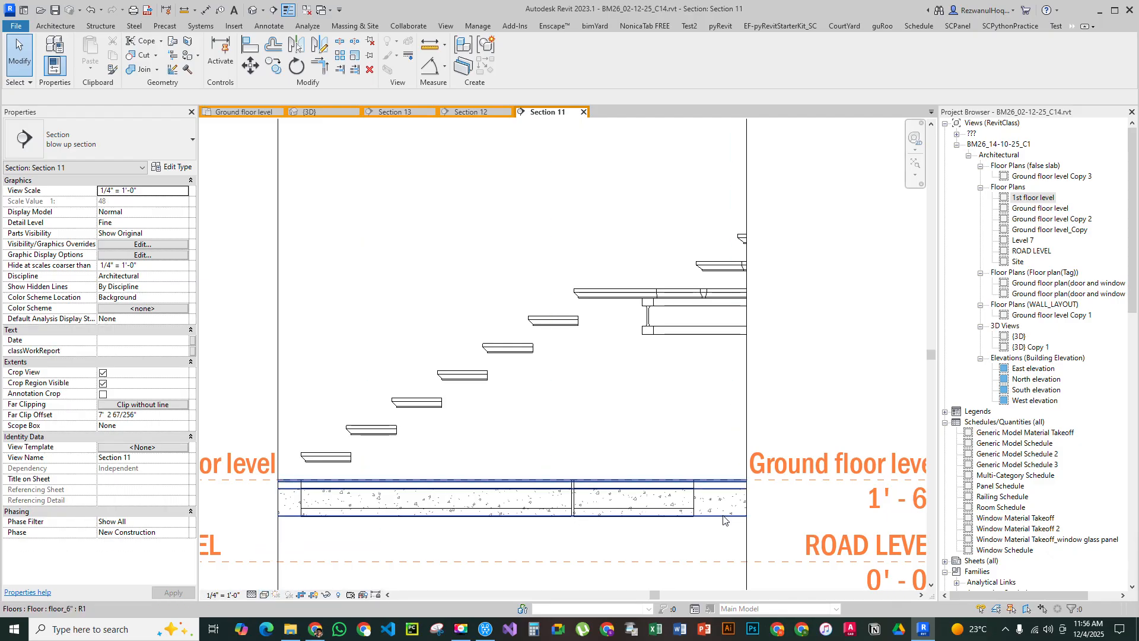
key("h")
key("h")
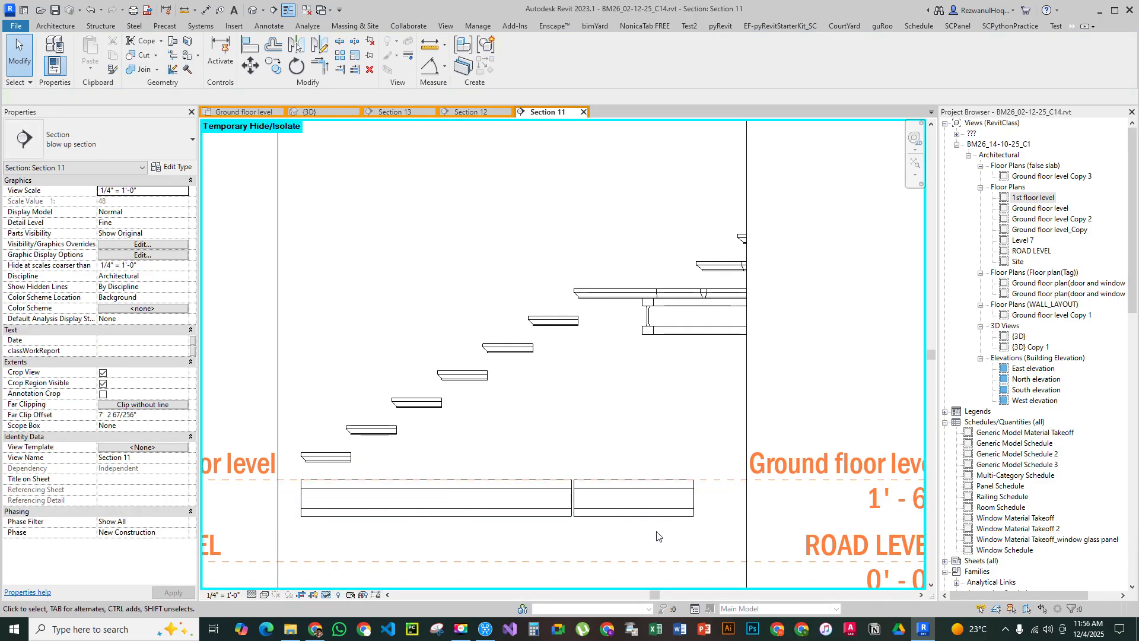
Set the end level offset of the short ground-level beam below the landing in Section 11 to 1'
left_click(651, 511)
scroll(680, 498, "up", 2)
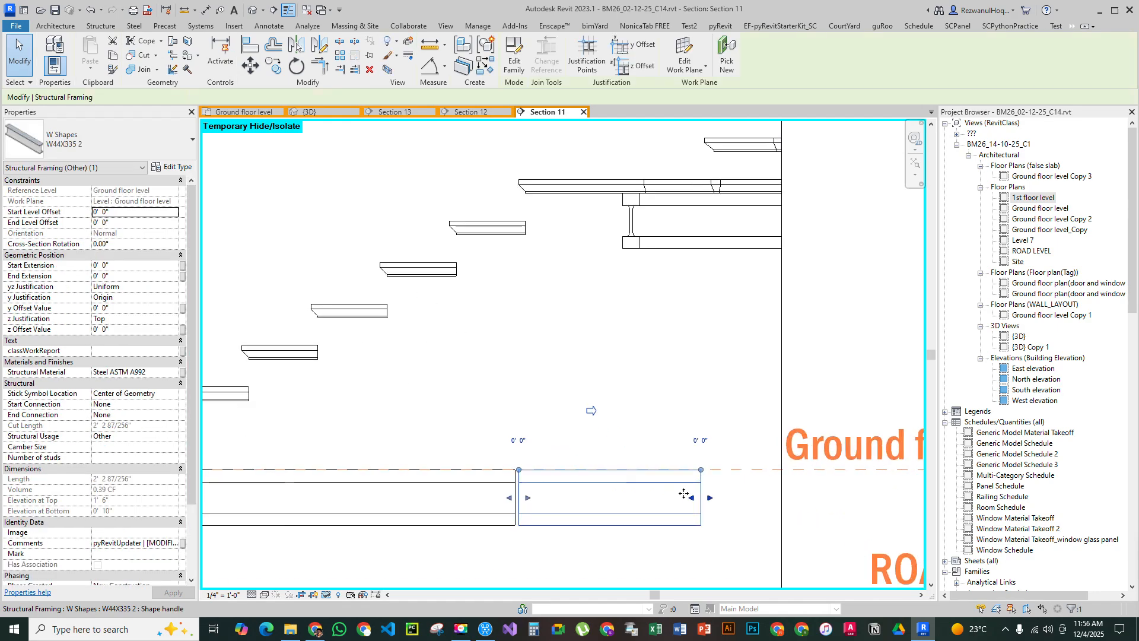
left_click(705, 442)
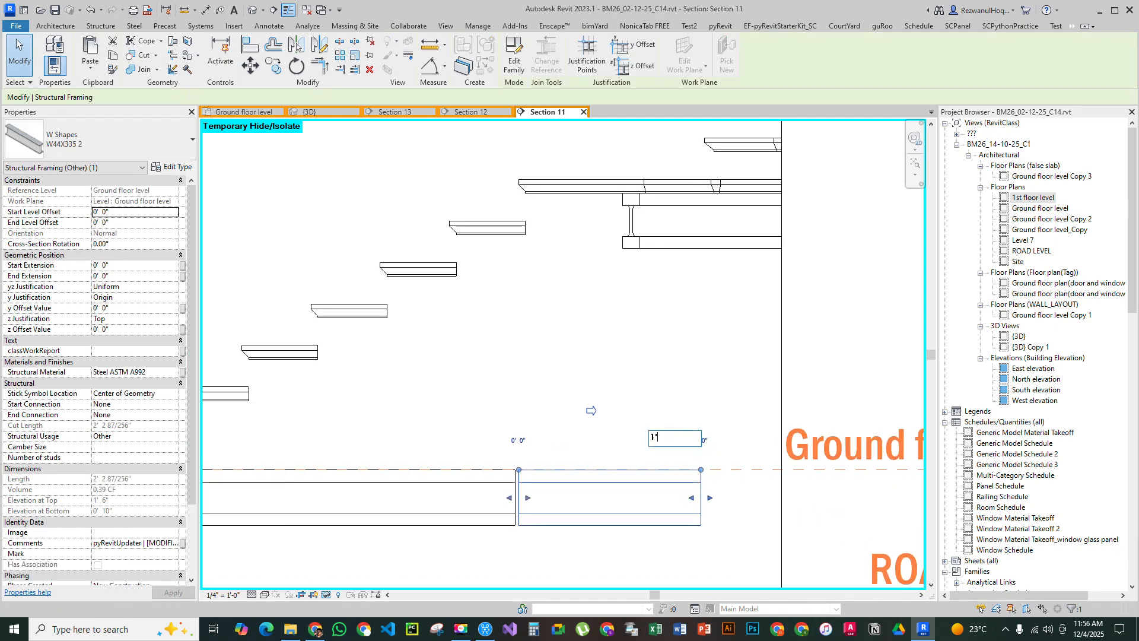
type("1'")
key("Return")
Raise both ends of the short ground-level beam freehand to just below the landing, leaving it short and tilted
key("c")
key("s")
left_click(545, 354)
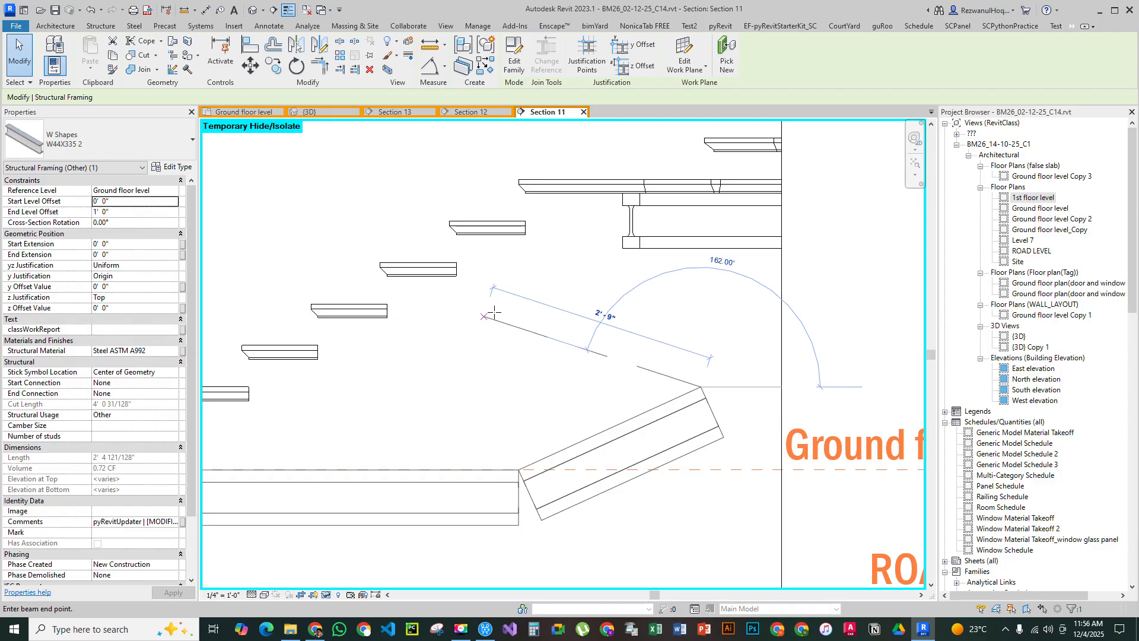
left_click(576, 364)
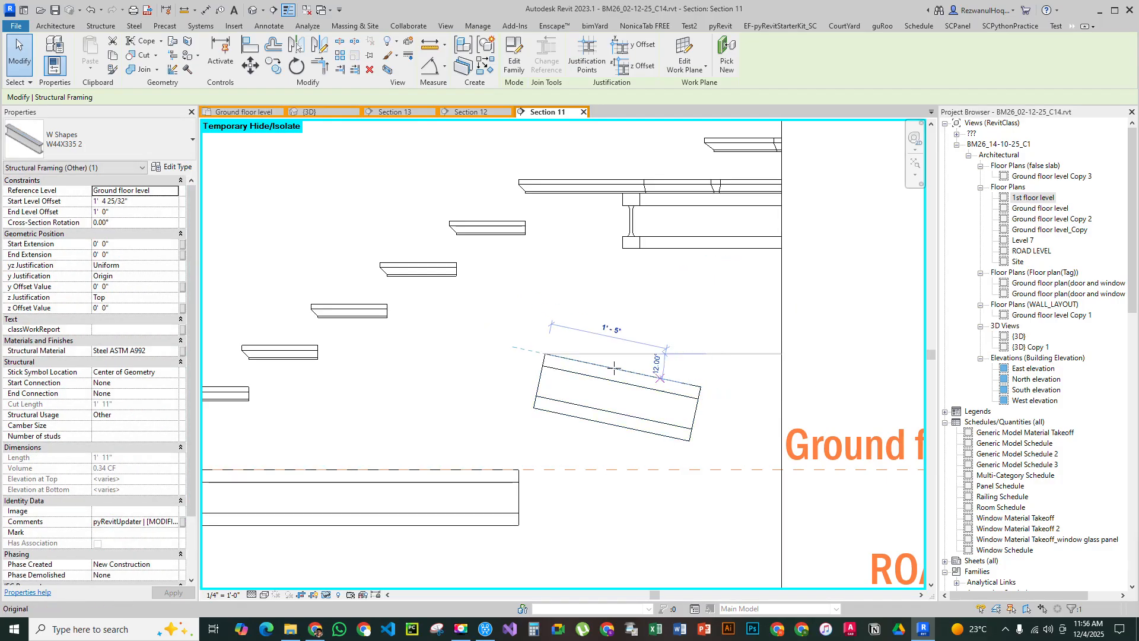
key("Escape")
left_click_drag(576, 338, 577, 300)
Align the short tilted beam's top with the underside of the landing in Section 11
key("a")
key("l")
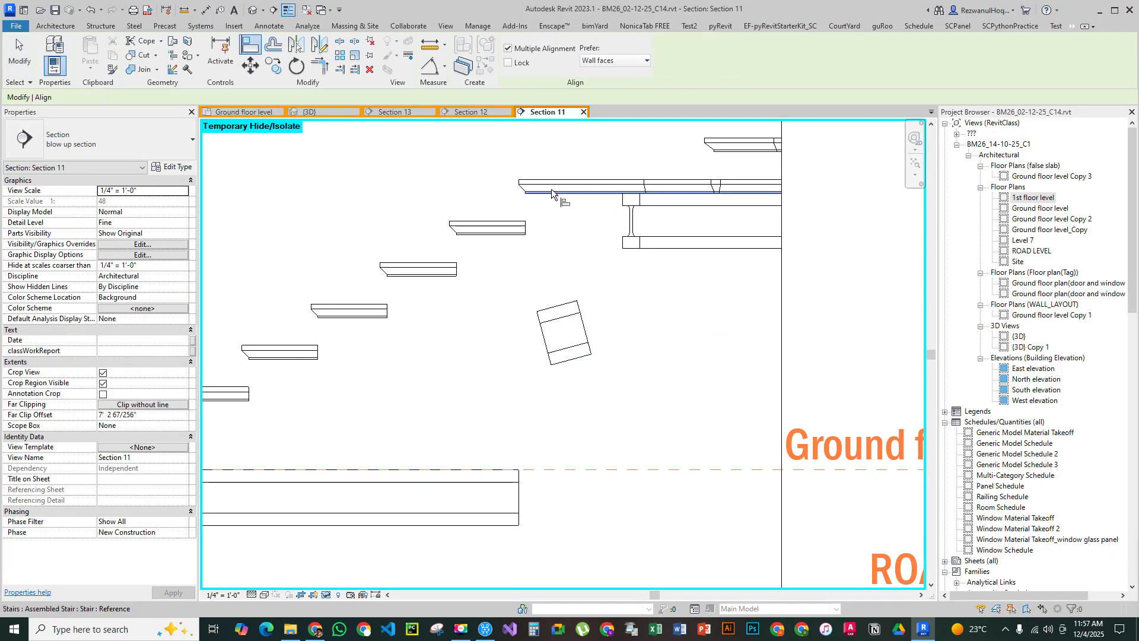
left_click(555, 194)
left_click(556, 309)
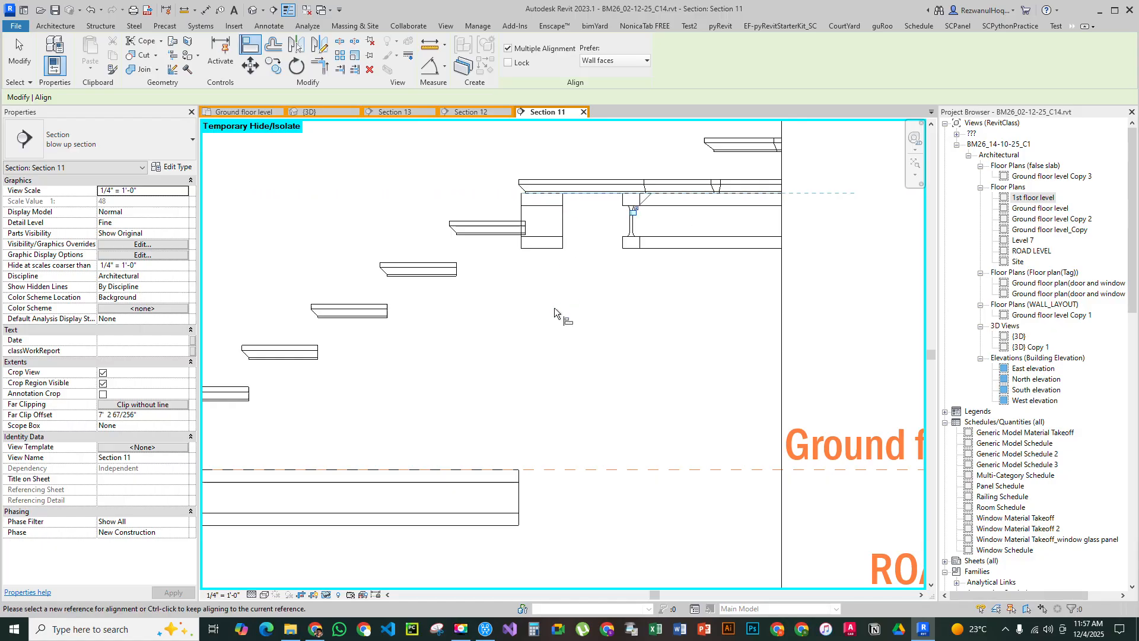
key("Escape")
Trim/extend the short beam to a corner with the neighbouring landing beam
left_click(560, 223)
left_click(593, 249)
key("a")
key("l")
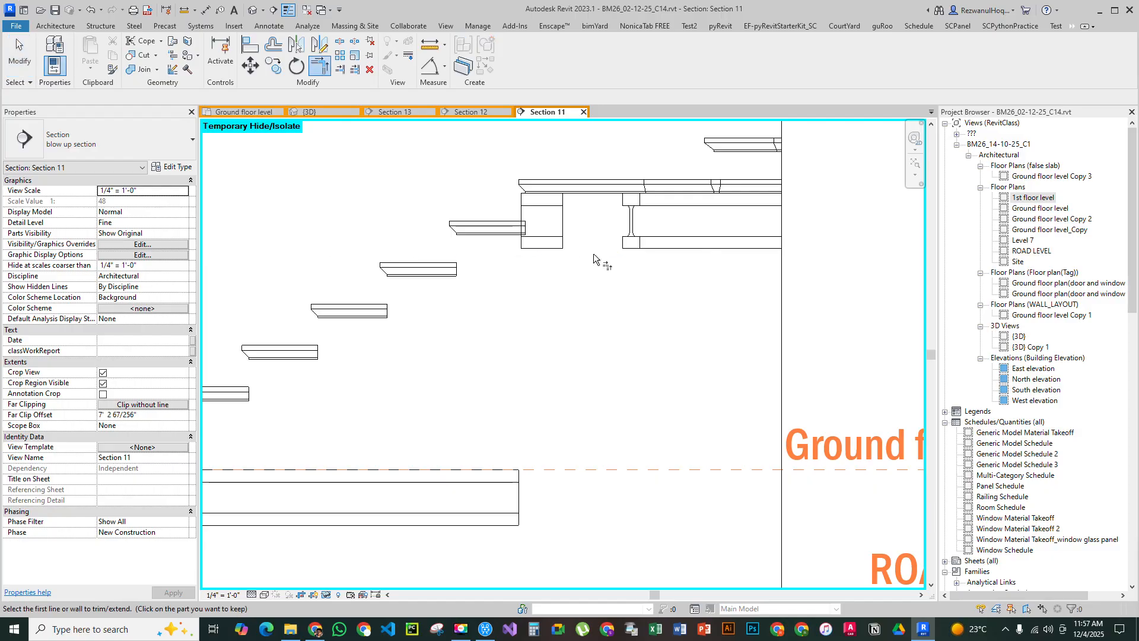
left_click(544, 250)
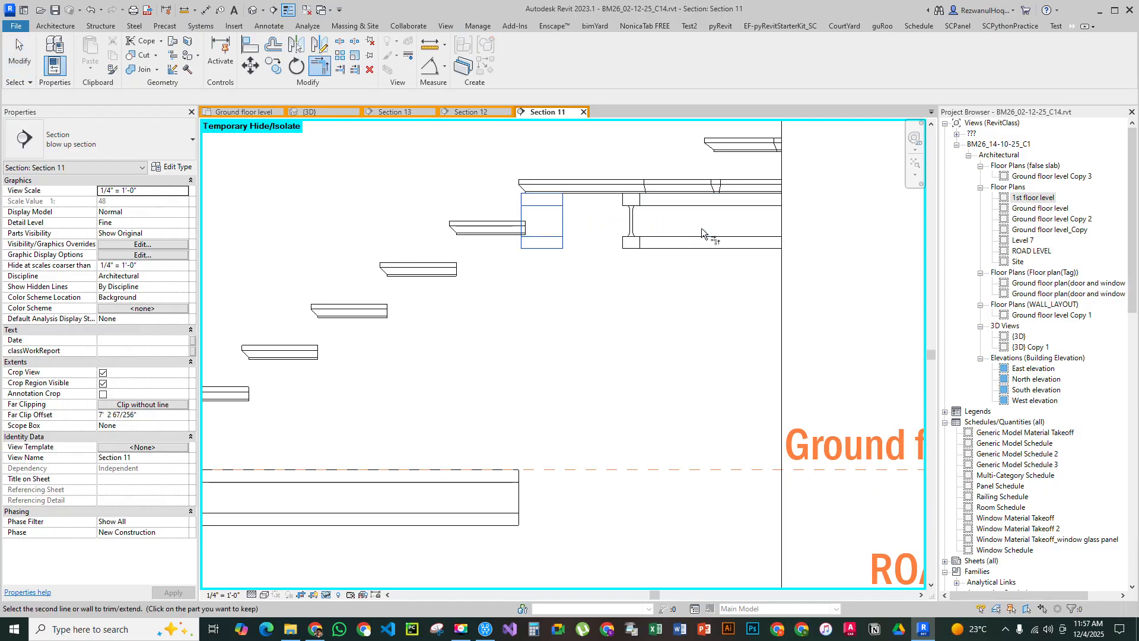
left_click(779, 253)
key("Escape")
key("Escape")
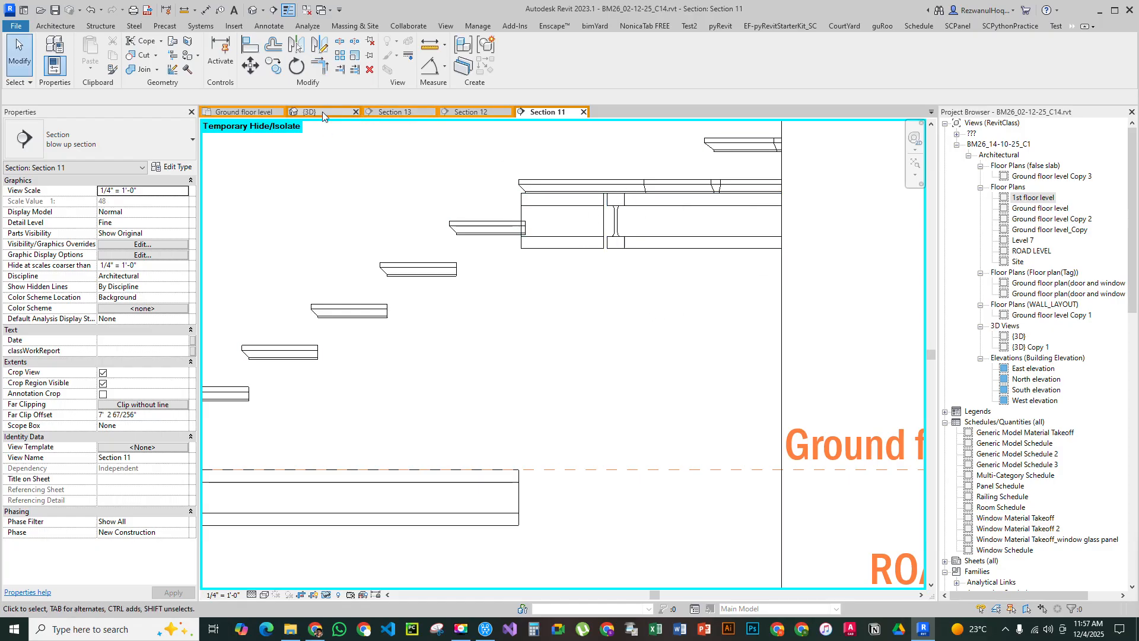
Temporarily hide the assembled stair in the Ground floor level plan to expose the beams at the landing corner
left_click(257, 113)
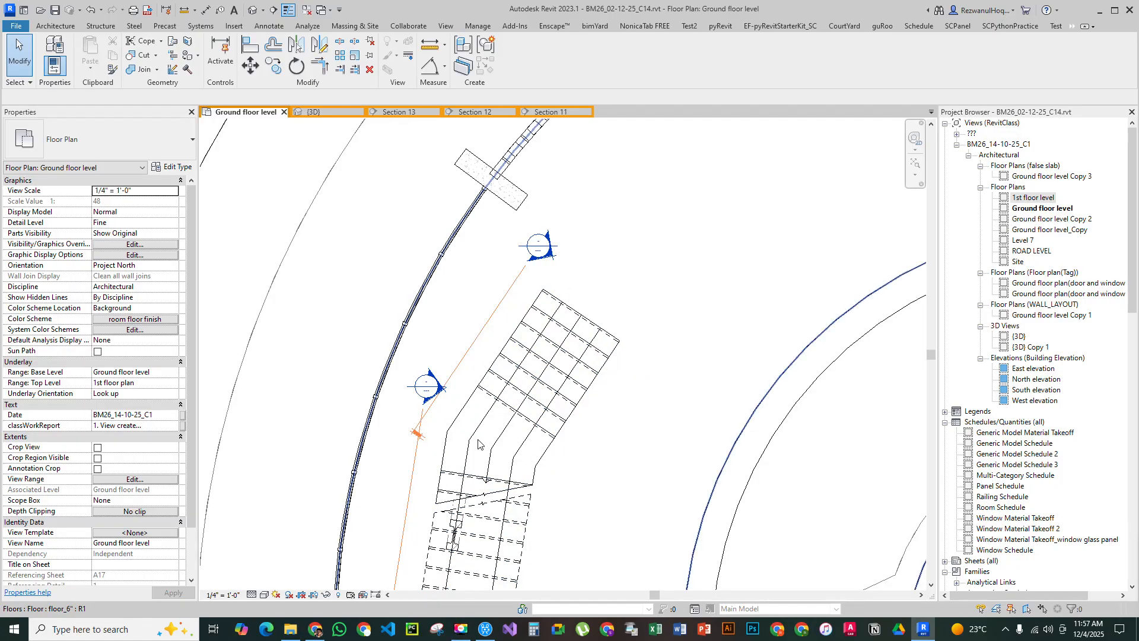
scroll(504, 442, "up", 4)
left_click(619, 450)
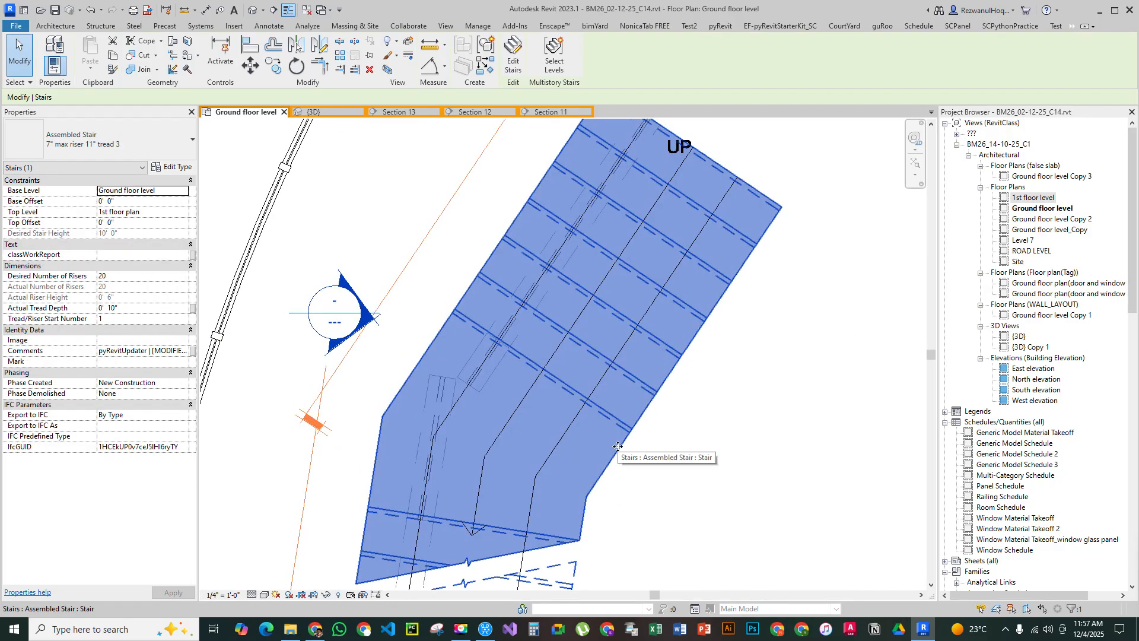
scroll(680, 338, "down", 2)
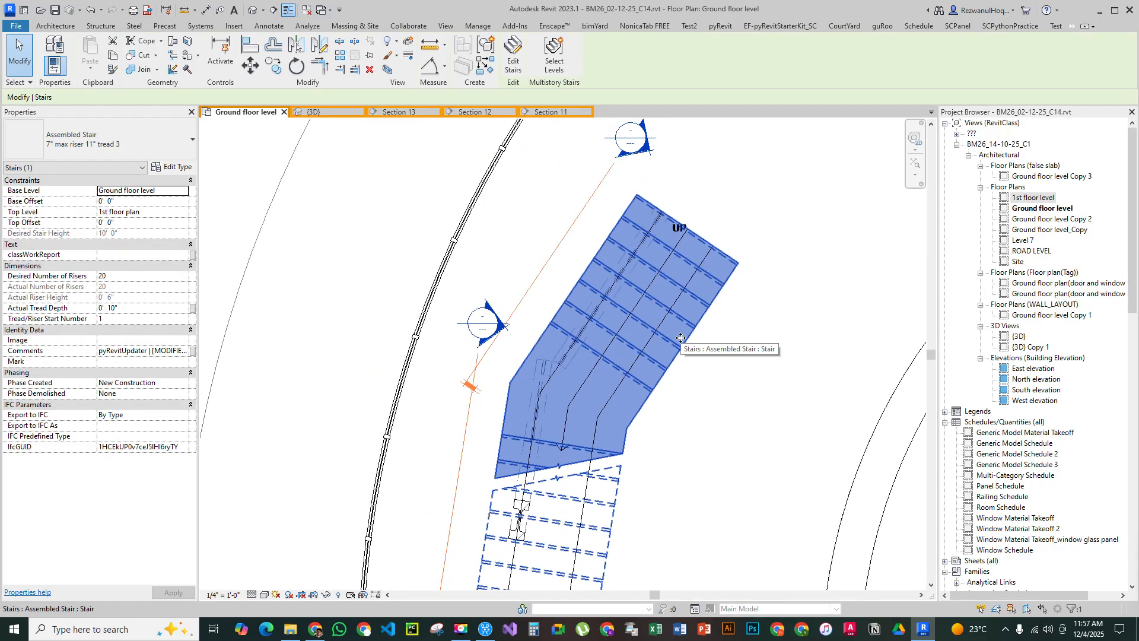
key("h")
key("h")
scroll(563, 389, "up", 2)
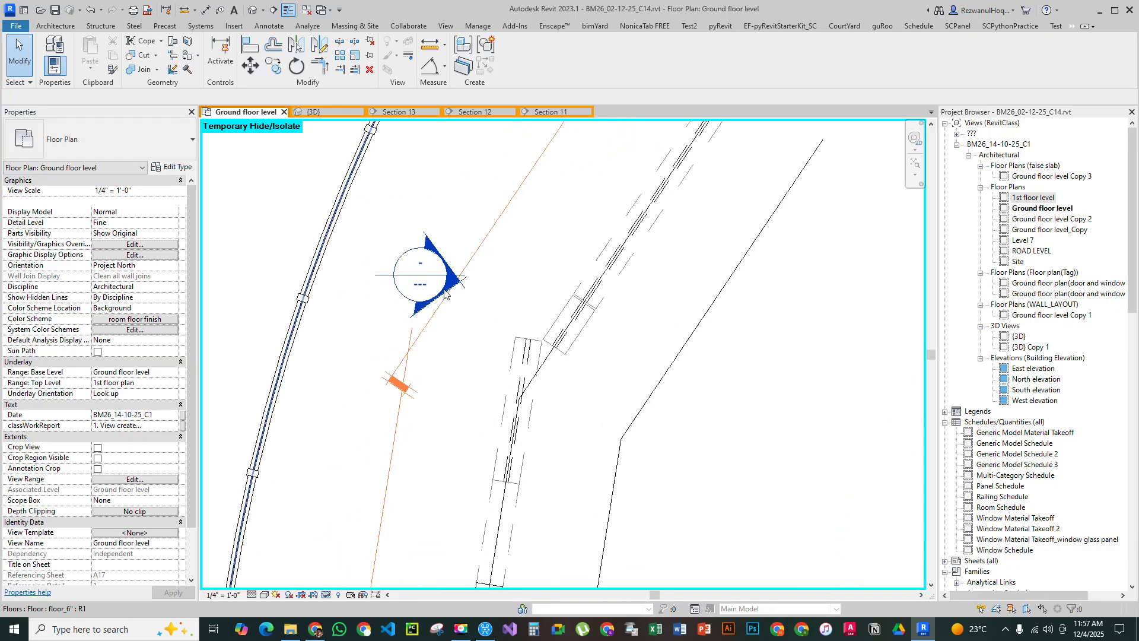
middle_click_drag(597, 321, 544, 357)
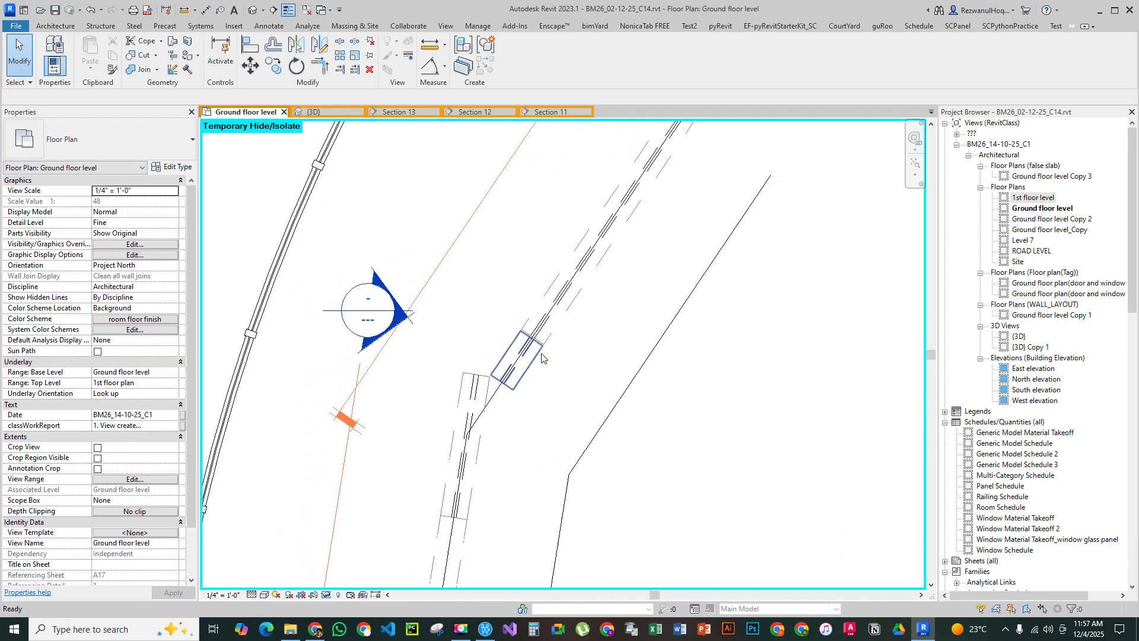
Mitre the beam join between the two landing beams at the bend in the plan
left_click(173, 56)
scroll(536, 386, "up", 2)
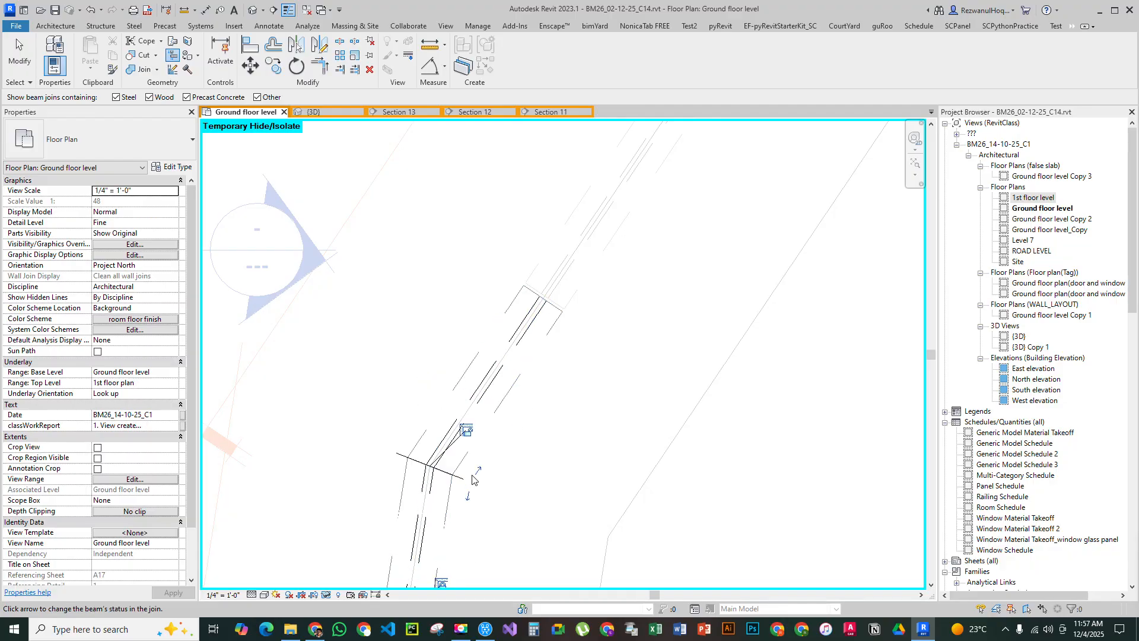
middle_click_drag(474, 479, 513, 355)
scroll(451, 329, "down", 3)
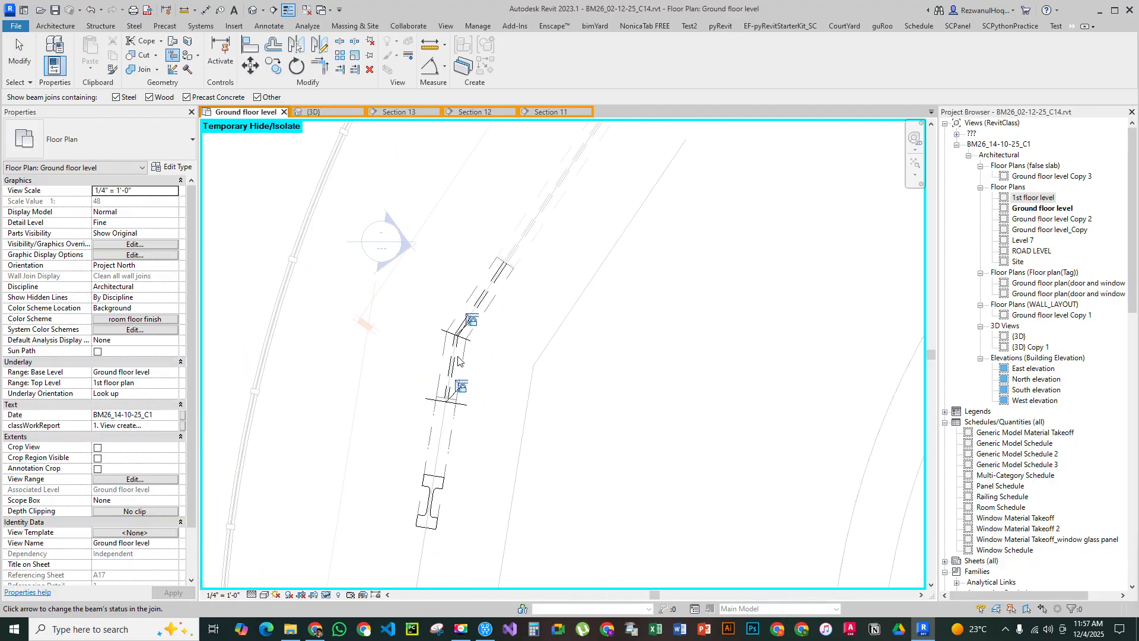
key("Escape")
Examine the beams and their joins under the stair's flights and landings in the 3D view
left_click(253, 10)
middle_click_drag(652, 332, 711, 399, "shift")
scroll(454, 233, "up", 2)
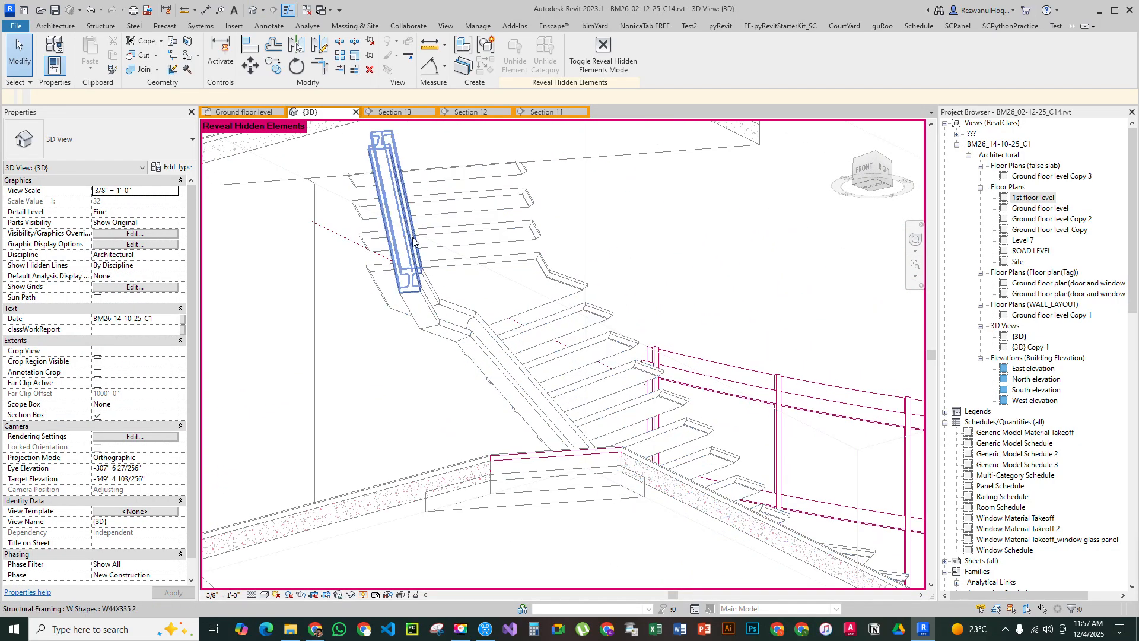
scroll(439, 256, "down", 2)
middle_click_drag(439, 256, 375, 294, "shift")
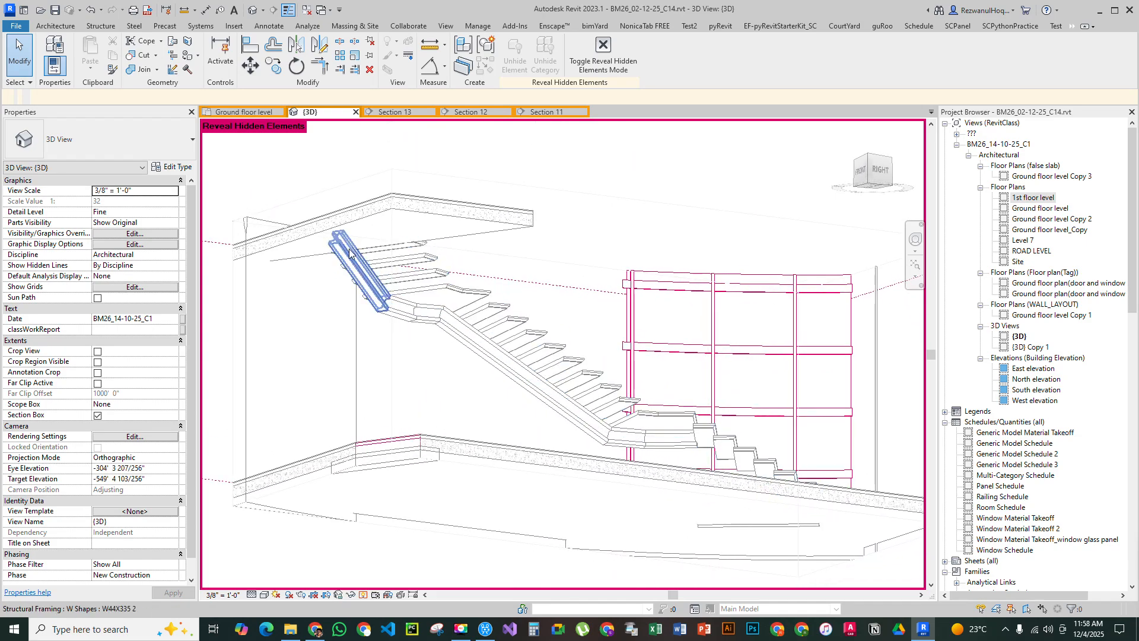
scroll(410, 303, "up", 3)
left_click_drag(386, 329, 449, 326)
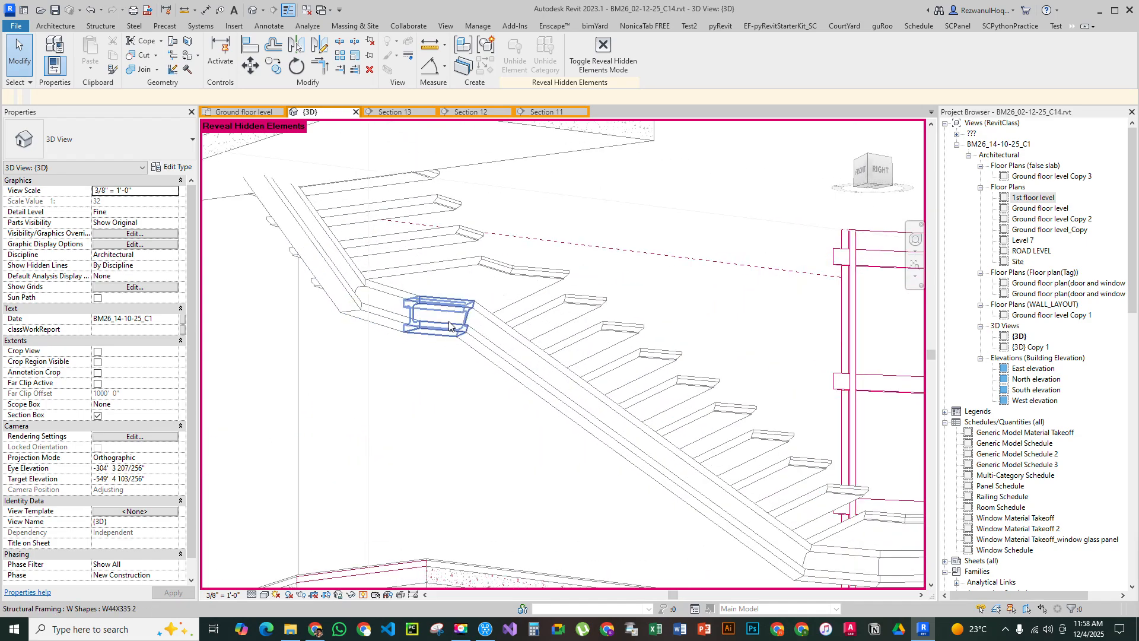
middle_click_drag(455, 328, 335, 302, "shift")
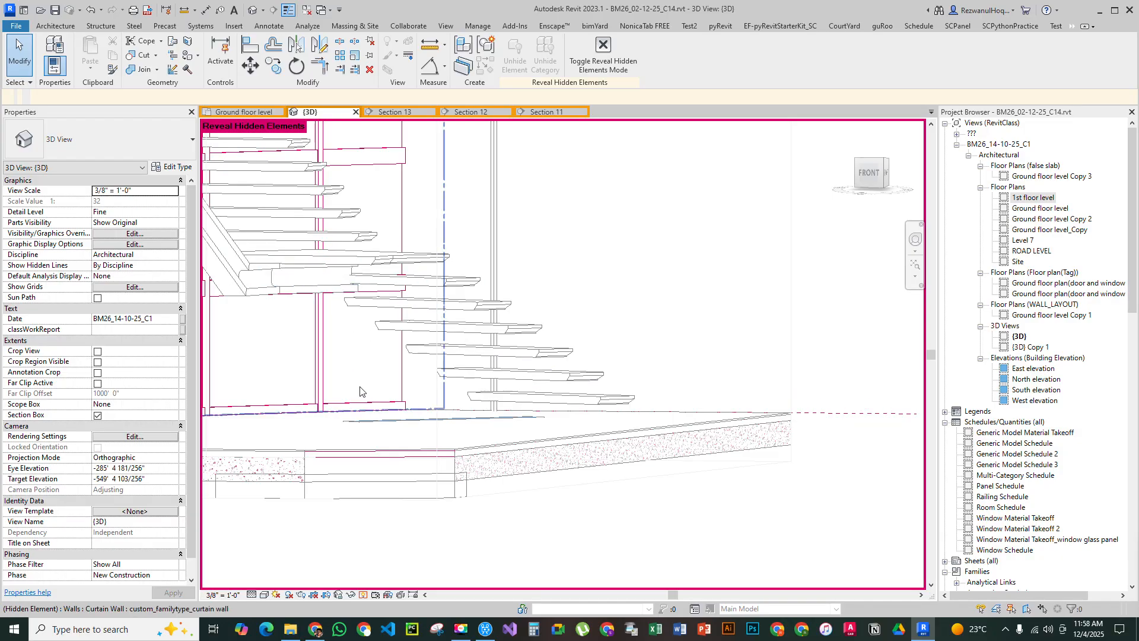
Select the ground-level beam below the lowest flight and set its end level offset to 1' in Section 11
left_click(399, 426)
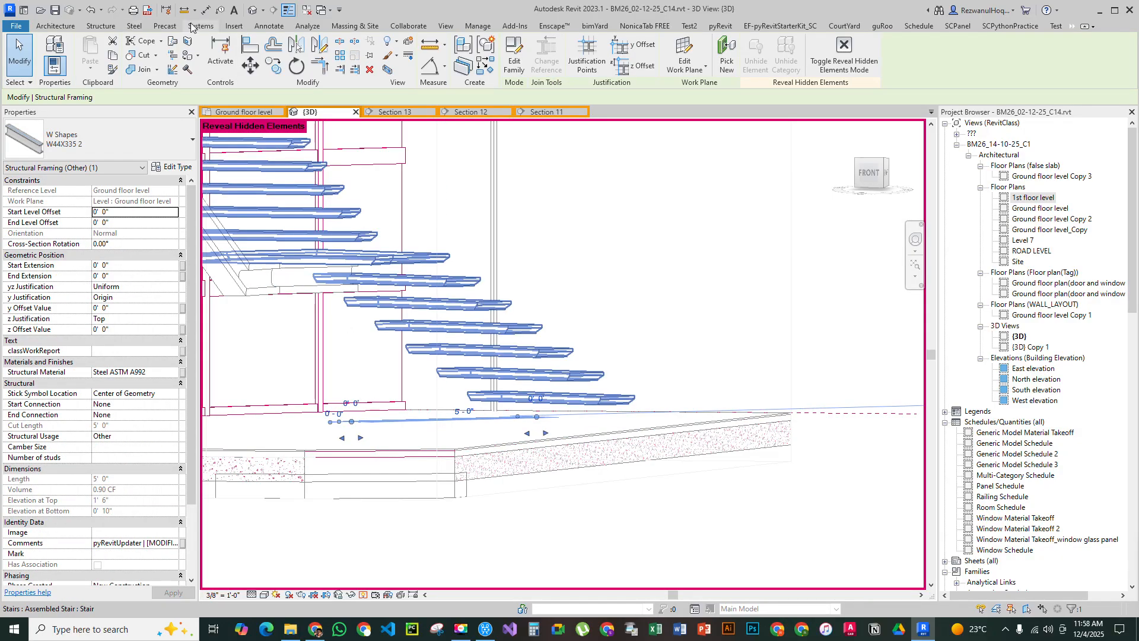
left_click(404, 113)
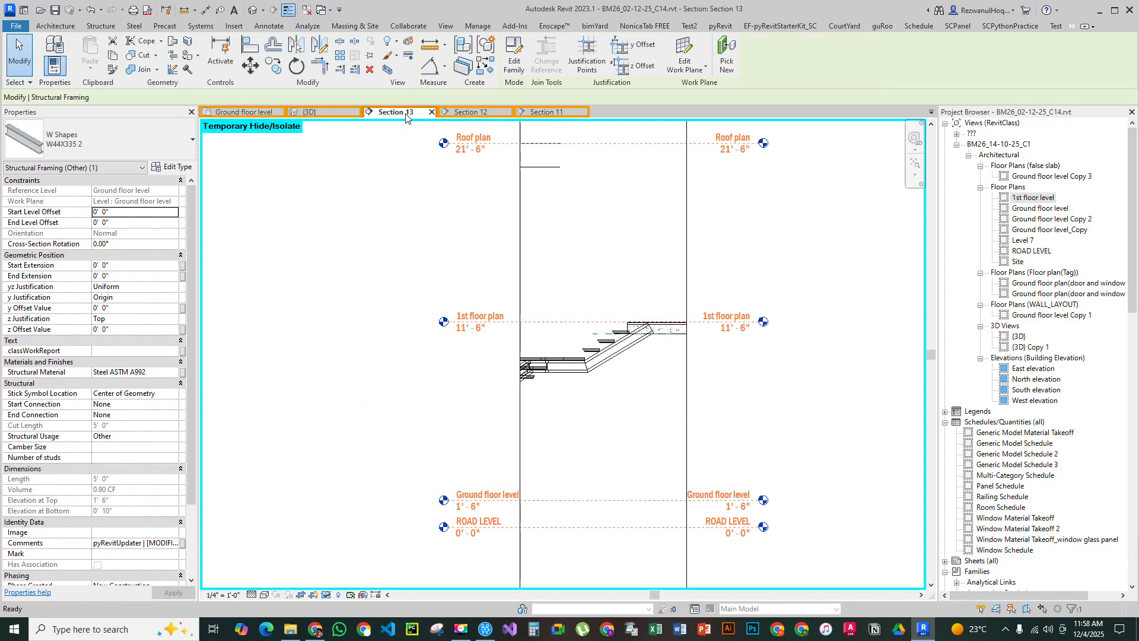
left_click(568, 111)
scroll(566, 373, "down", 3)
scroll(582, 374, "up", 2)
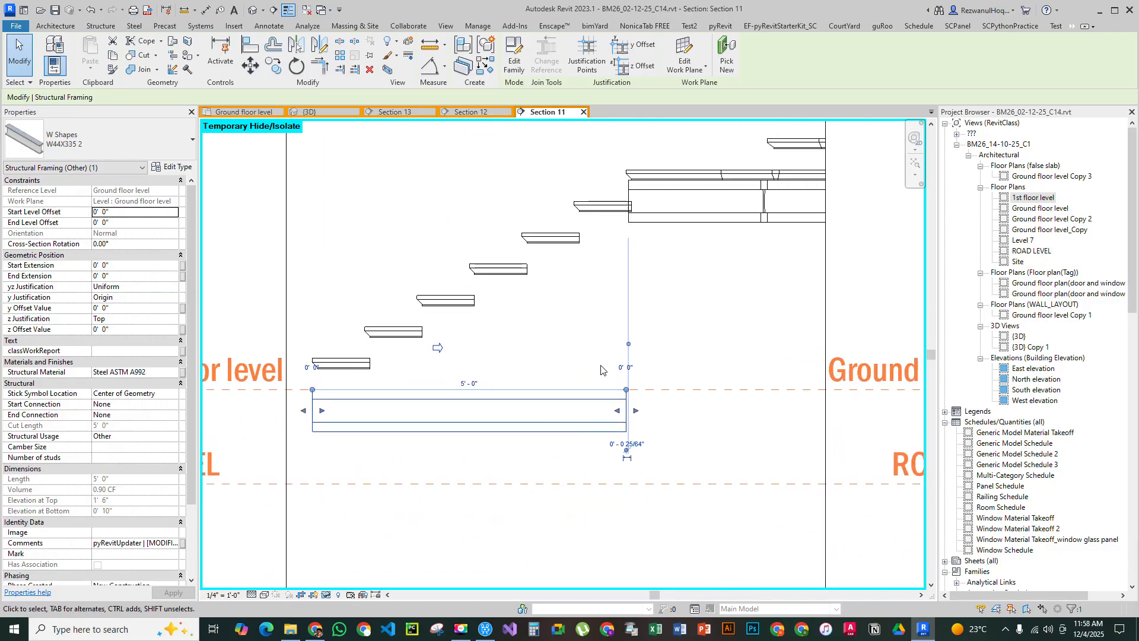
left_click(619, 368)
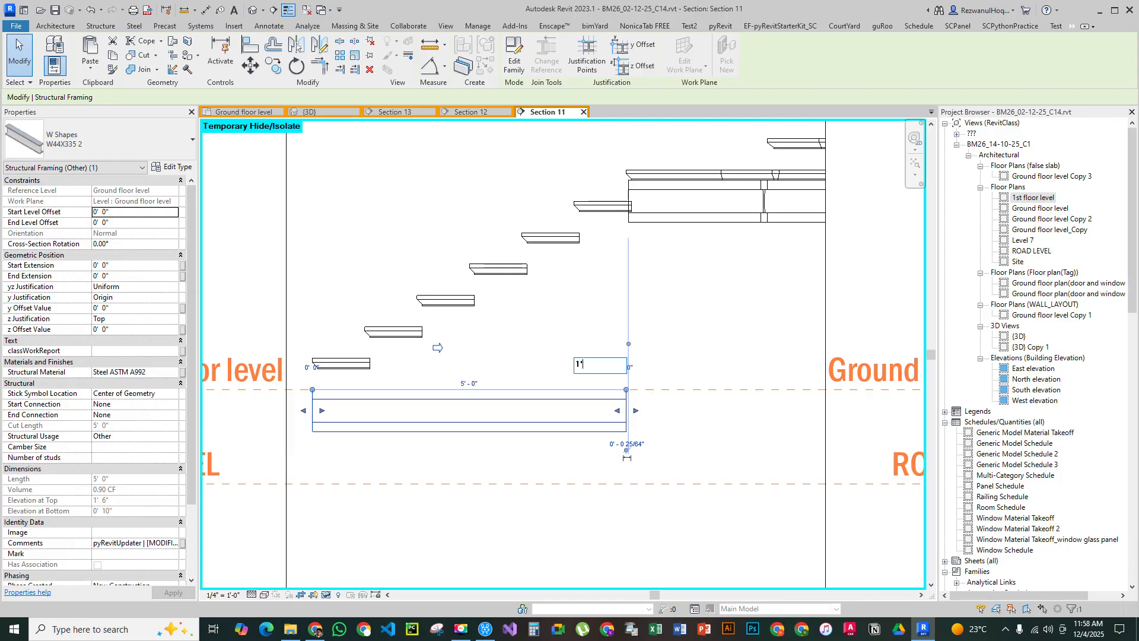
type("1'")
key("Return")
left_click(503, 321)
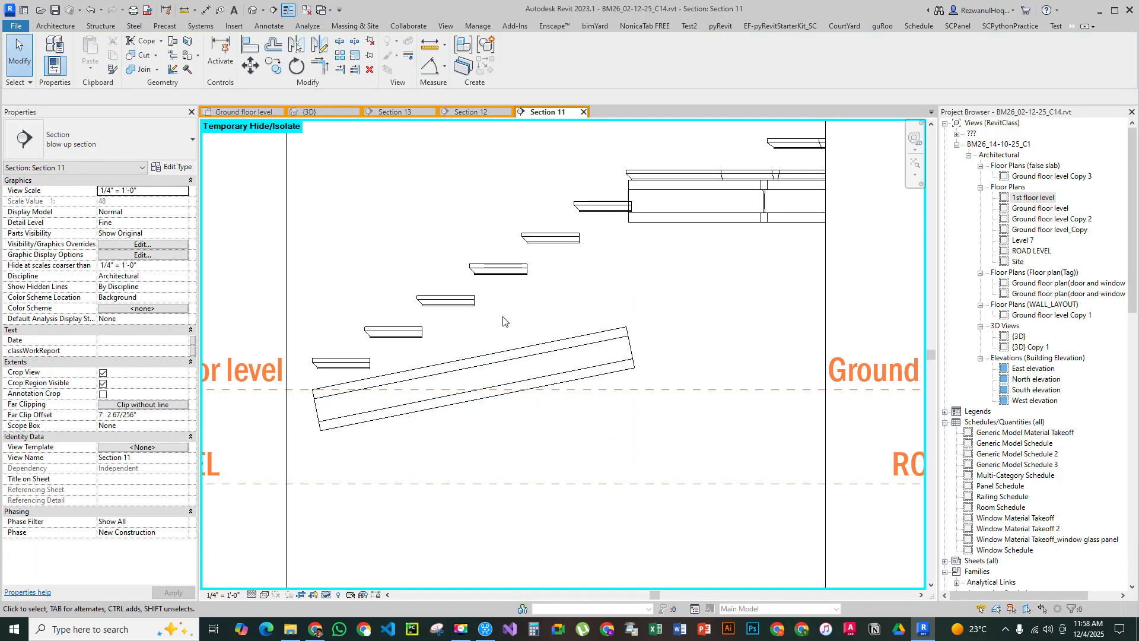
Draw a detail line along the lower back corners of the lowest flight's treads as a slope reference
key("d")
key("l")
scroll(392, 342, "up", 4)
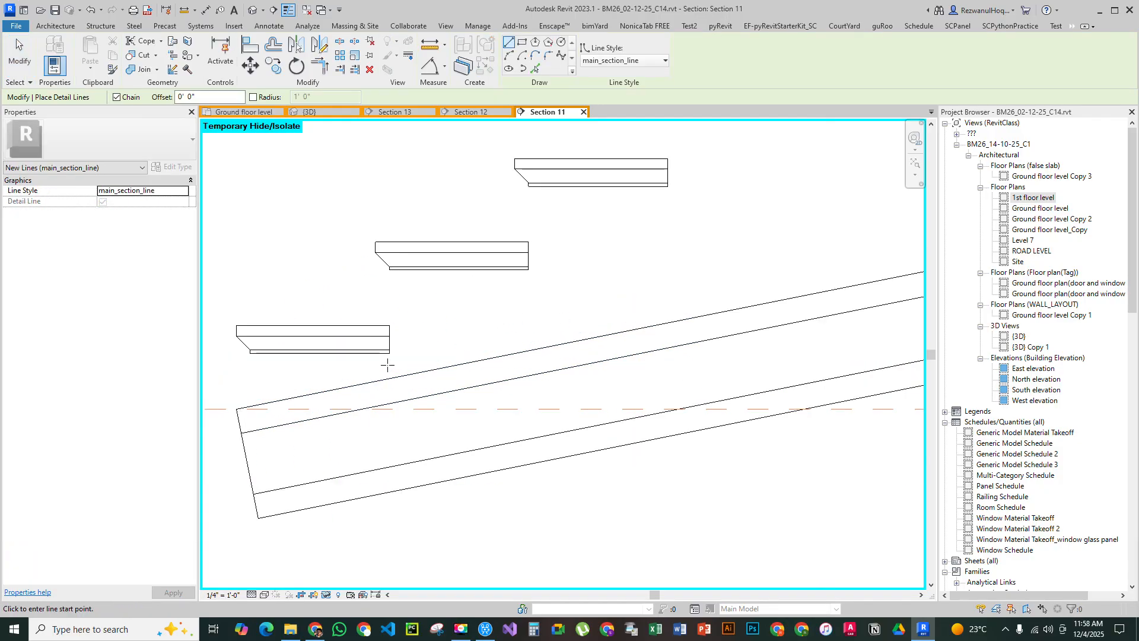
left_click(391, 343)
scroll(415, 356, "down", 3)
scroll(584, 274, "up", 3)
left_click(573, 245)
scroll(597, 267, "down", 3)
key("Escape")
key("Escape")
Align the top of the sloped flight beam with the detail line under the treads
key("l")
left_click(581, 331)
left_click(580, 394)
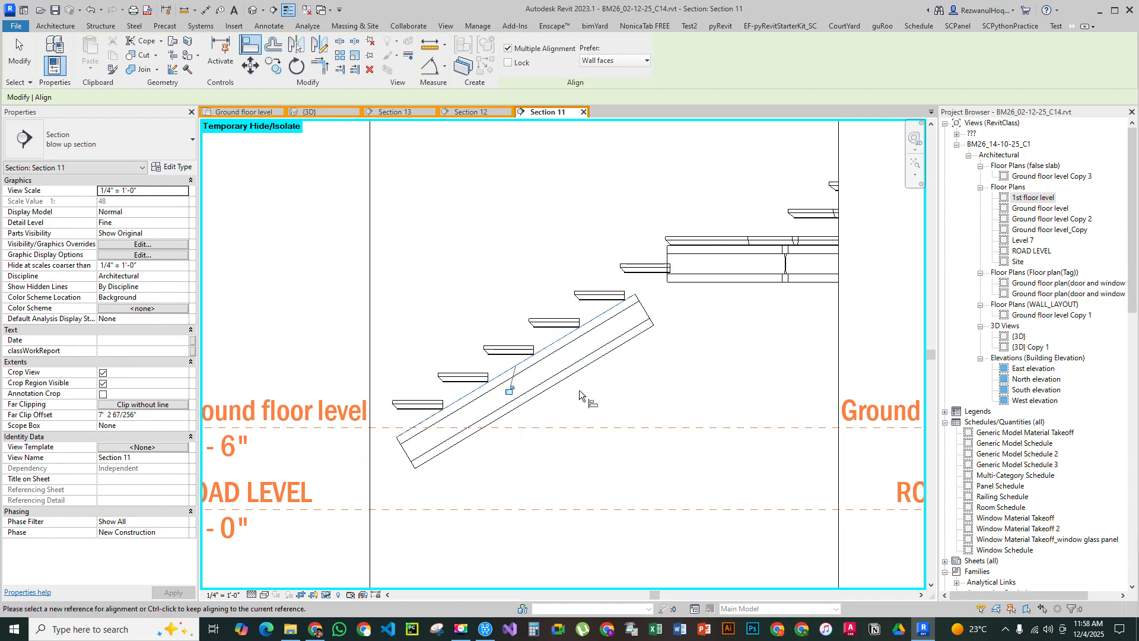
key("Escape")
key("Escape")
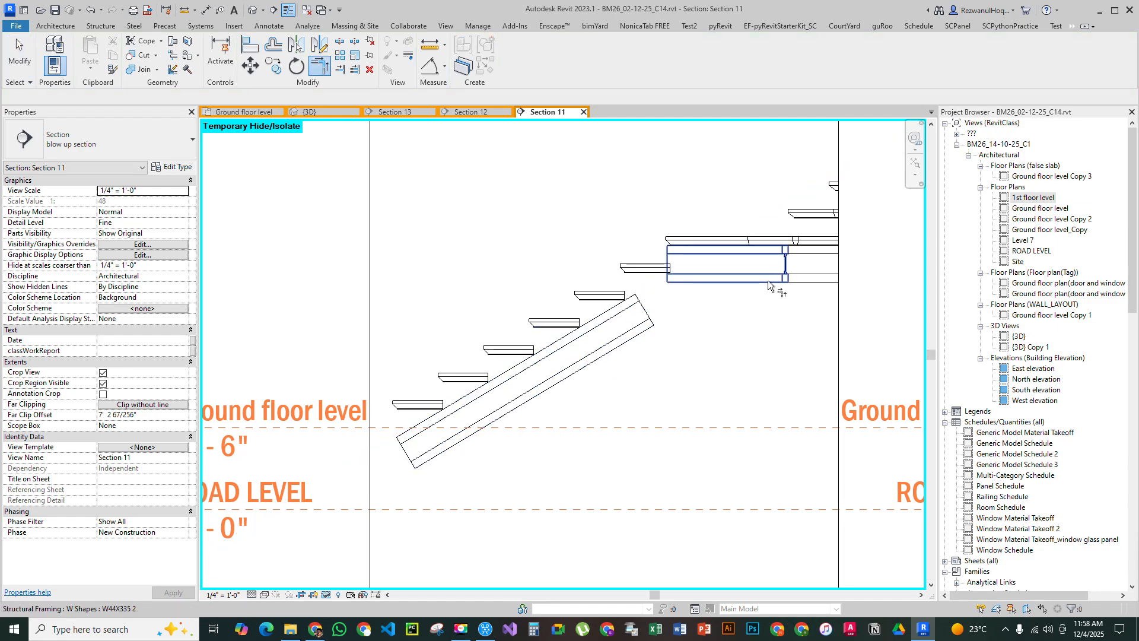
Trim the sloped flight beam and the landing beam to a corner and mitre their beam join
left_click(590, 359)
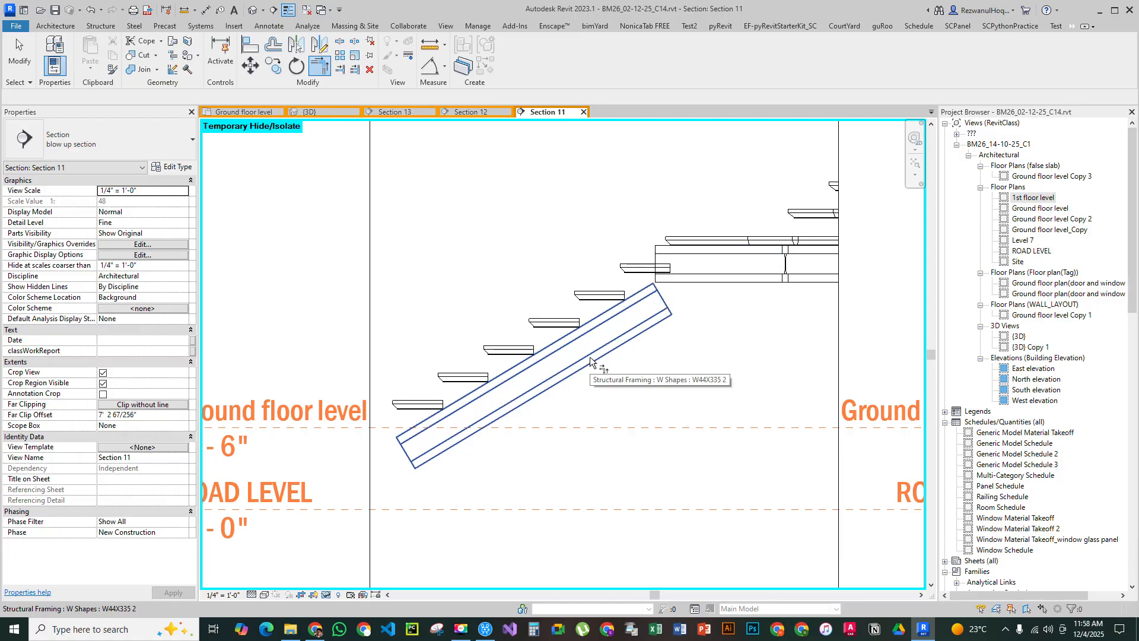
key("Escape")
left_click(486, 426)
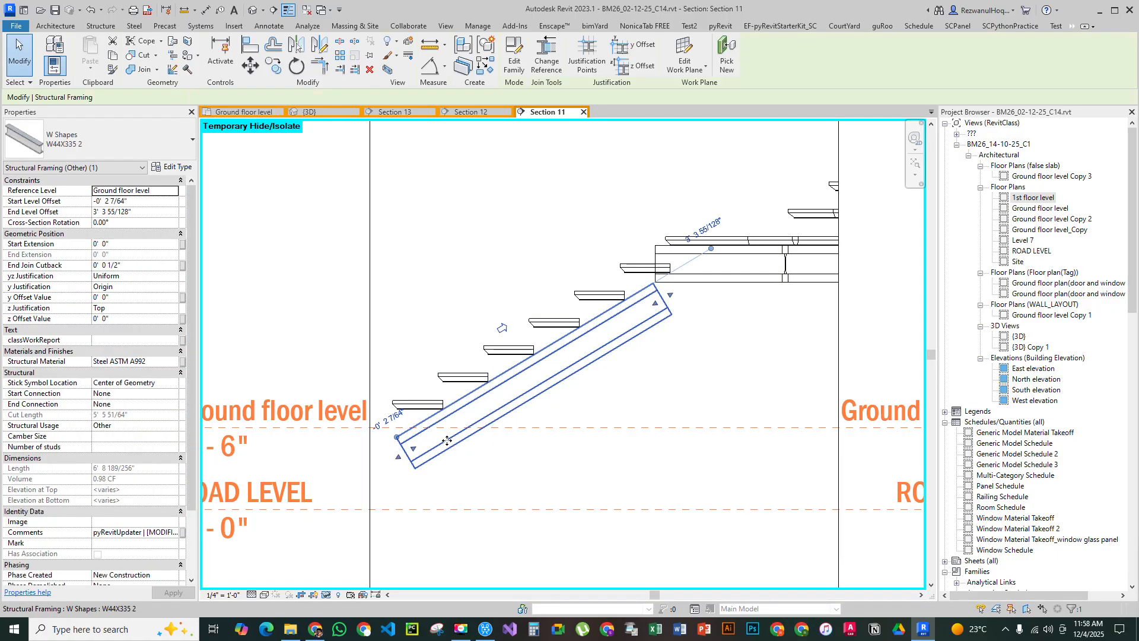
scroll(447, 441, "up", 3)
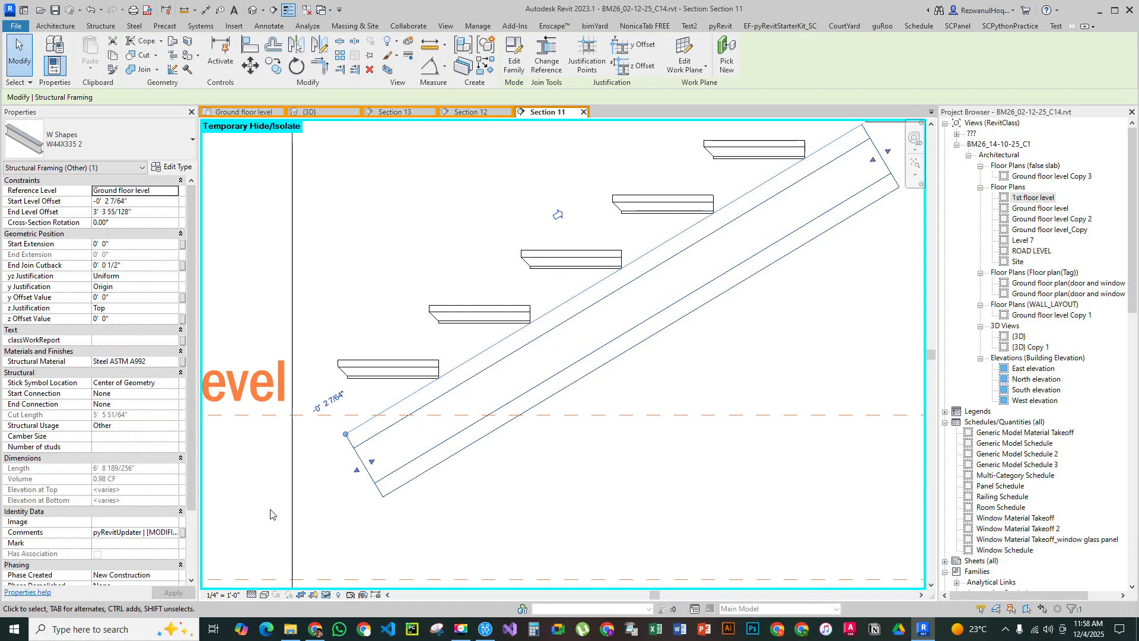
scroll(410, 447, "down", 2)
middle_click_drag(739, 302, 648, 346)
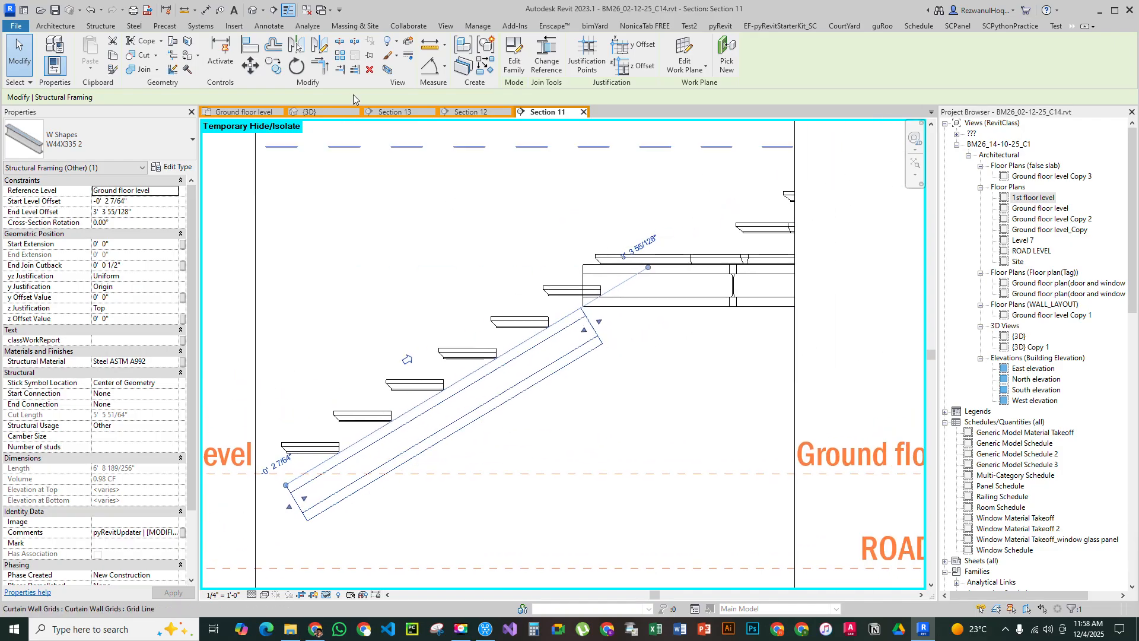
left_click(173, 55)
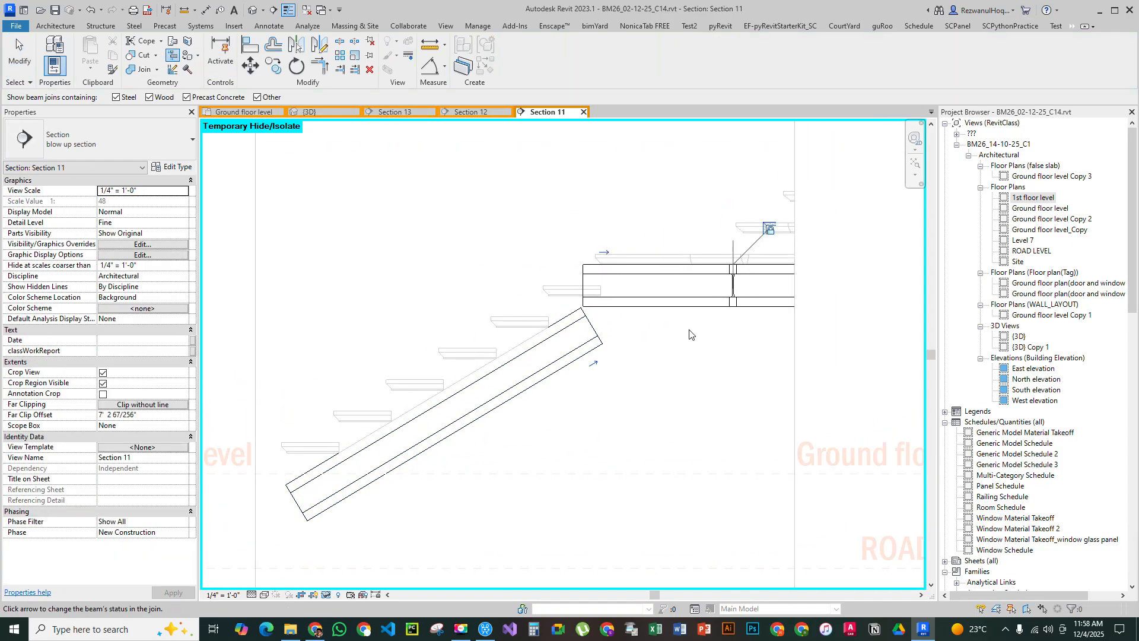
left_click(595, 364)
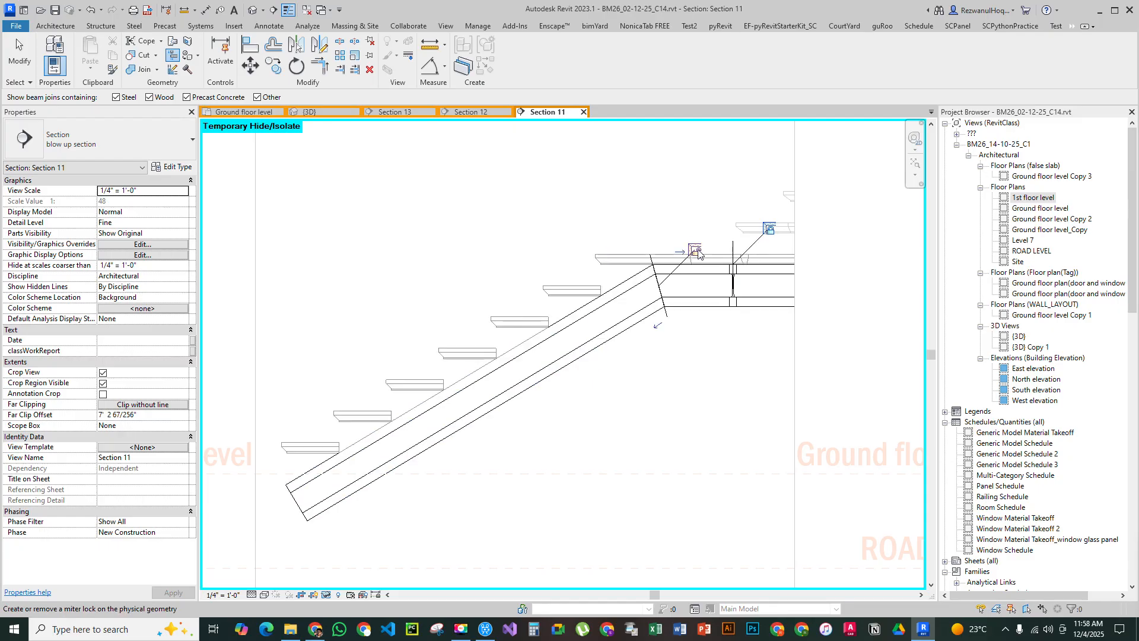
key("Escape")
Cut the lowest sloped flight beam's bottom end with the reference plane at ground floor level in Section 11
scroll(662, 427, "down", 5)
scroll(491, 427, "up", 6)
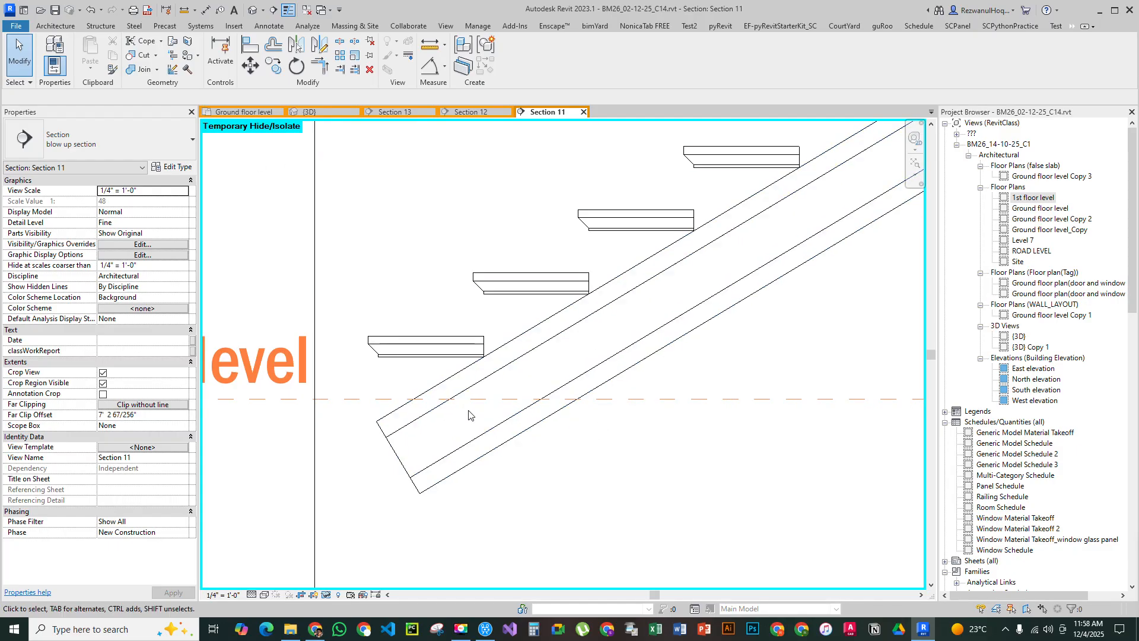
left_click(143, 56)
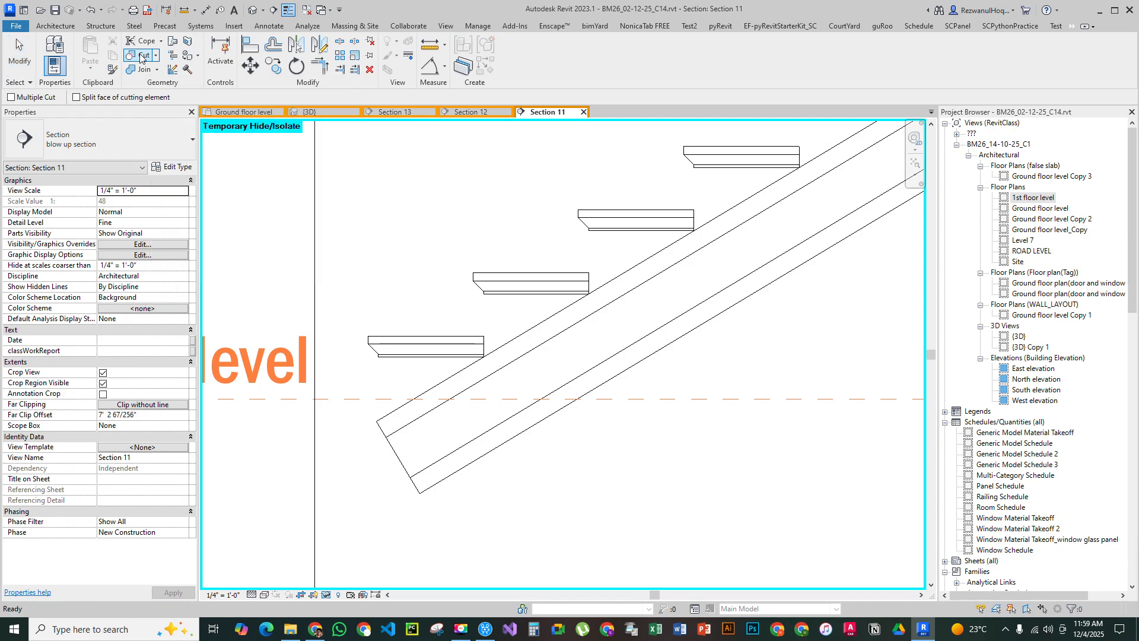
left_click(623, 353)
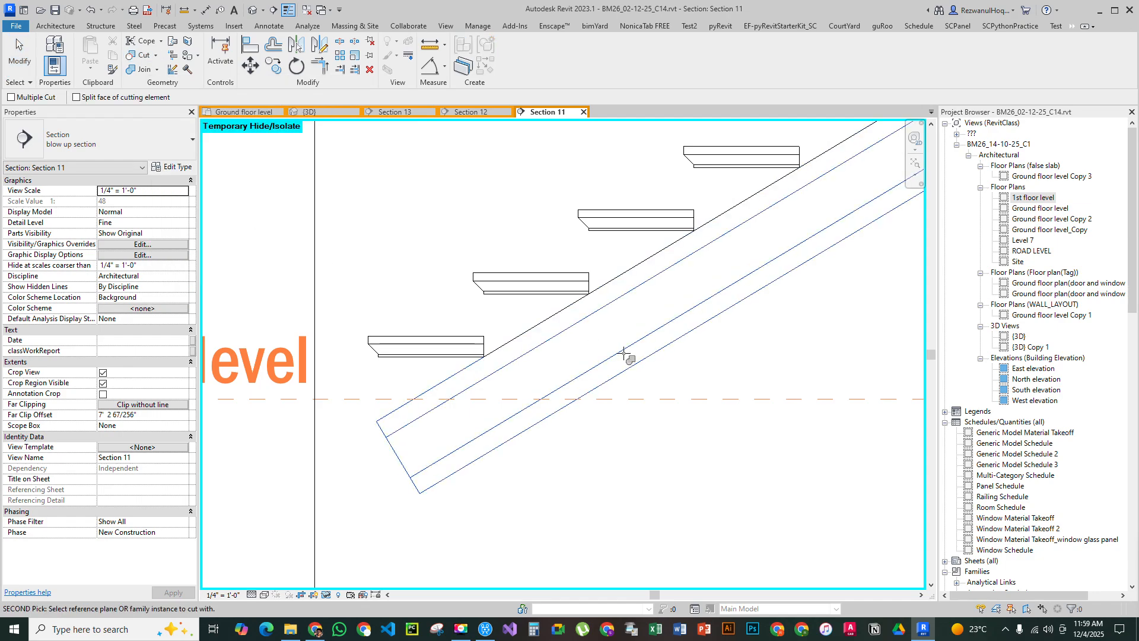
left_click(636, 402)
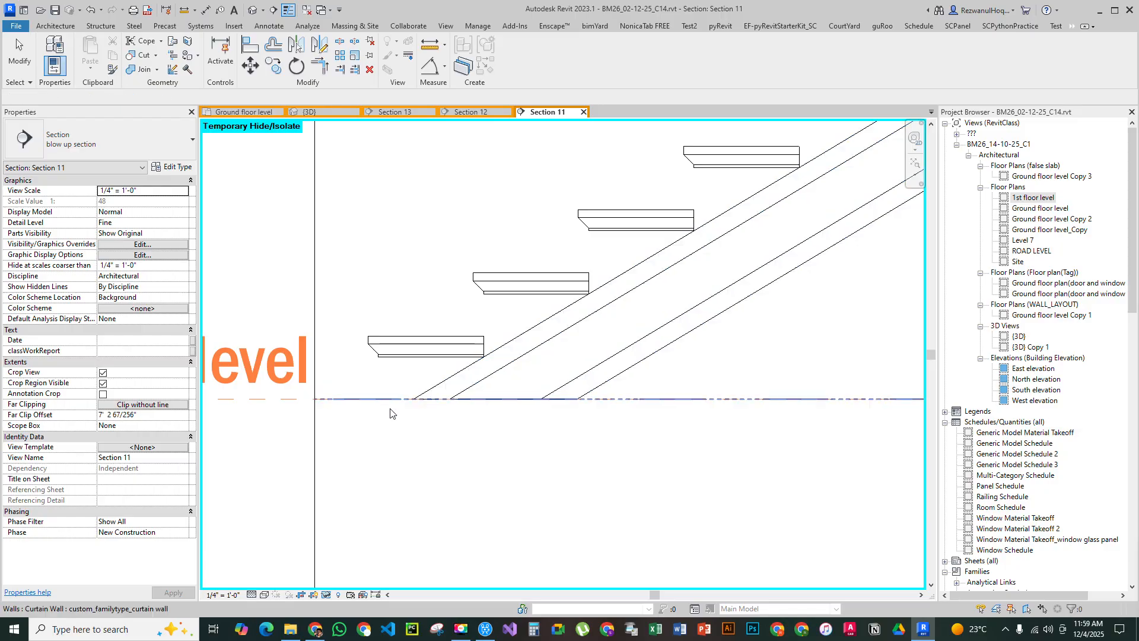
key("Escape")
scroll(388, 383, "down", 4)
scroll(389, 391, "down", 4)
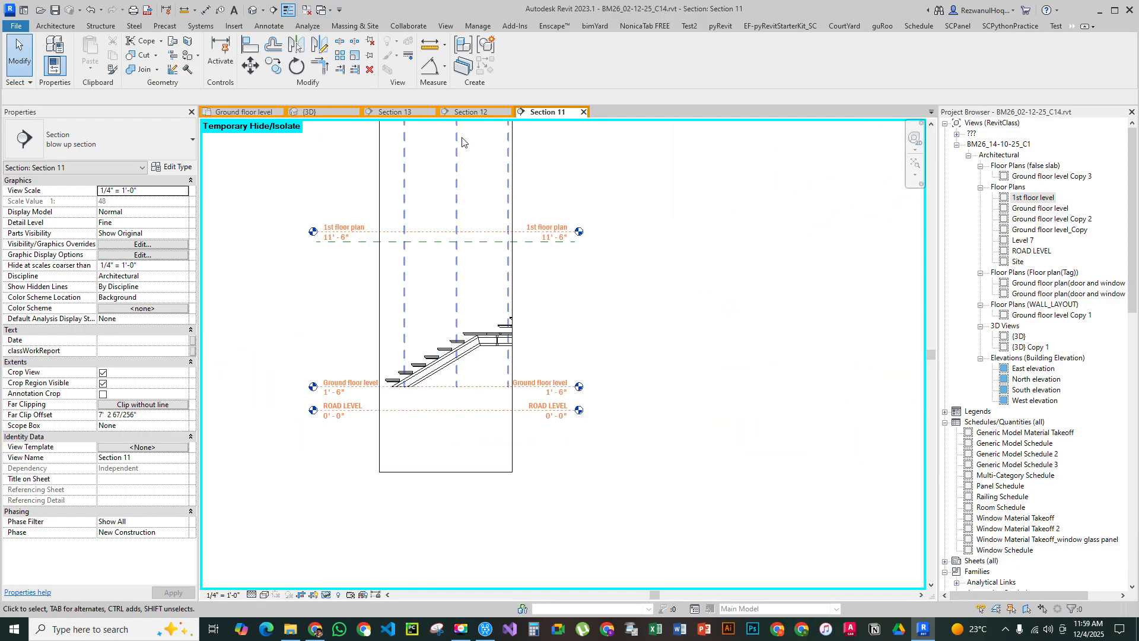
In Section 13, cut the sloped beam's upper end with the reference plane along the floor slab's underside and save the project
left_click(395, 112)
scroll(490, 344, "up", 4)
scroll(490, 344, "up", 3)
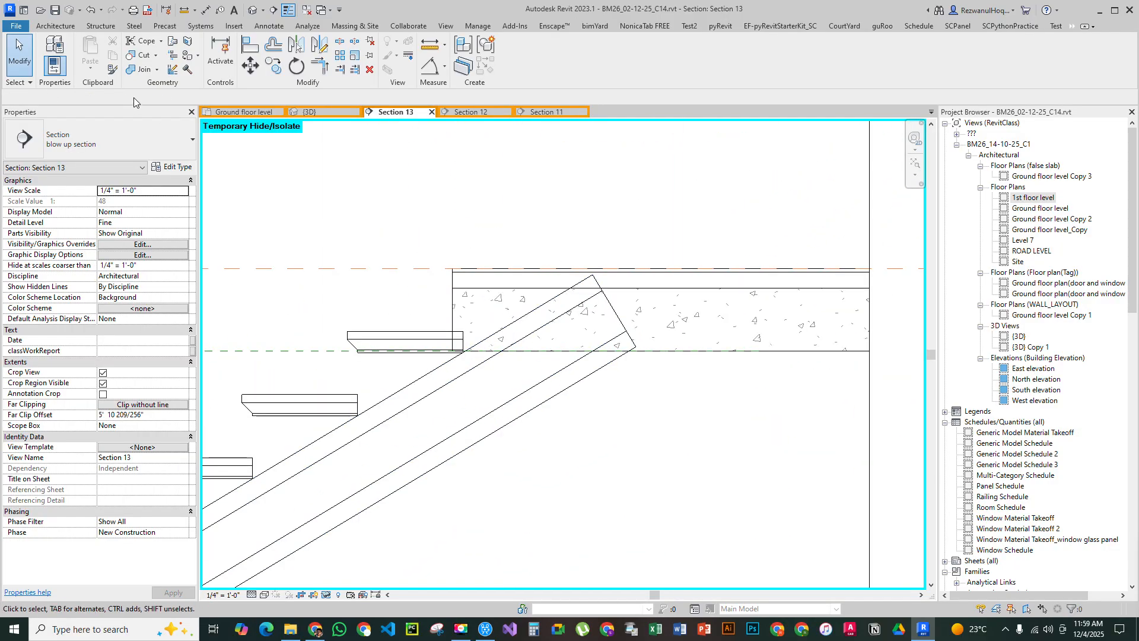
left_click(280, 354)
key("Escape")
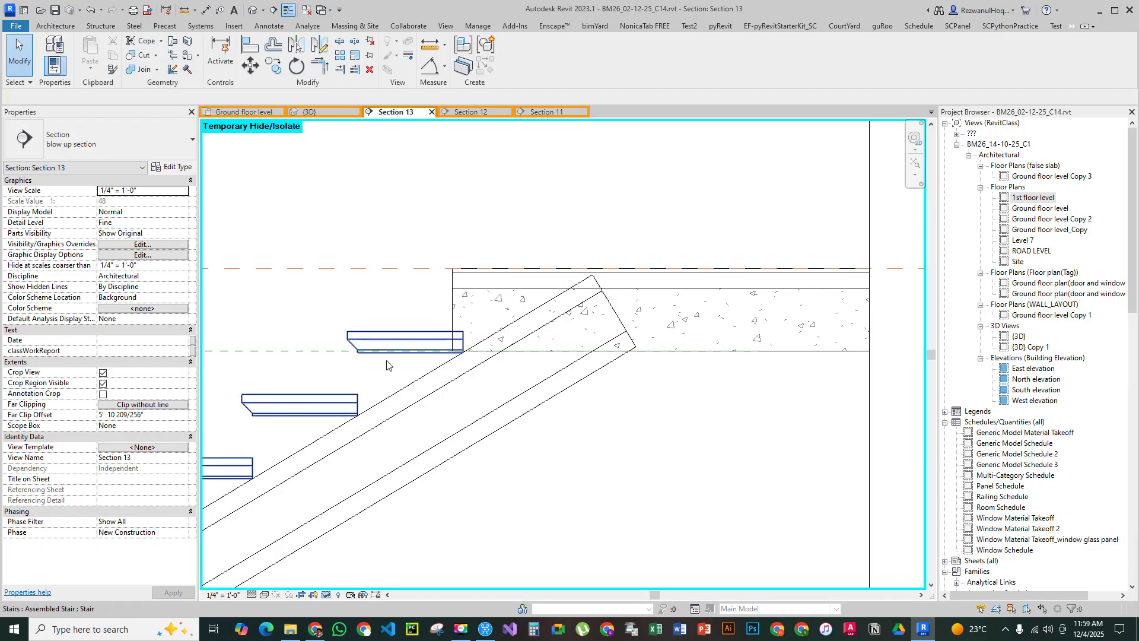
left_click(143, 55)
left_click(393, 402)
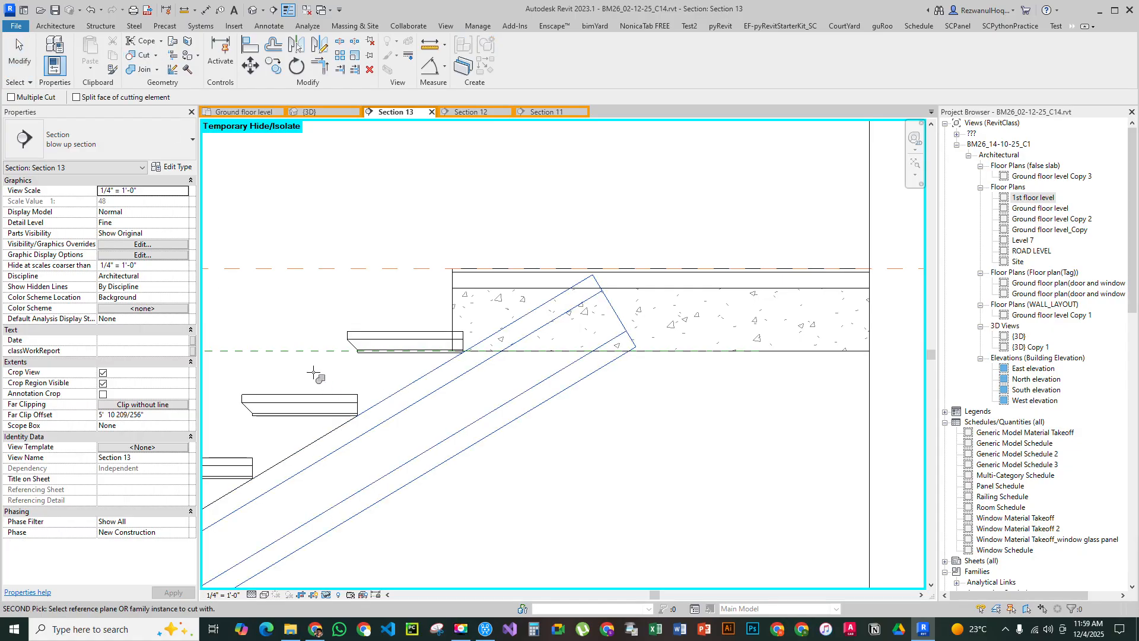
left_click(296, 350)
key("Escape")
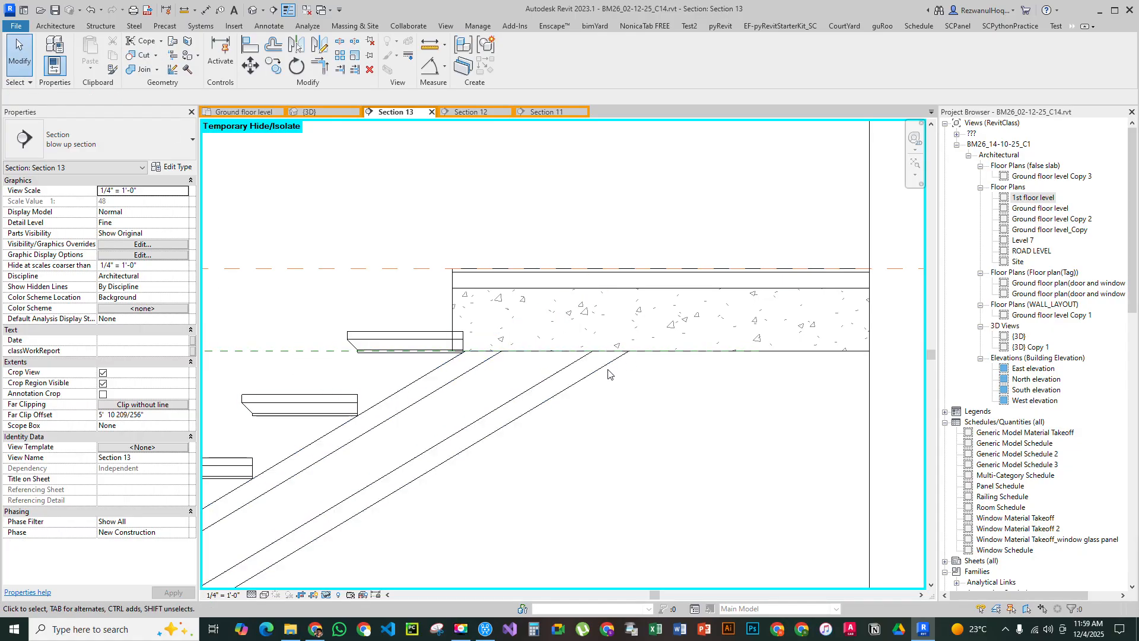
scroll(617, 371, "down", 2)
scroll(541, 359, "up", 3)
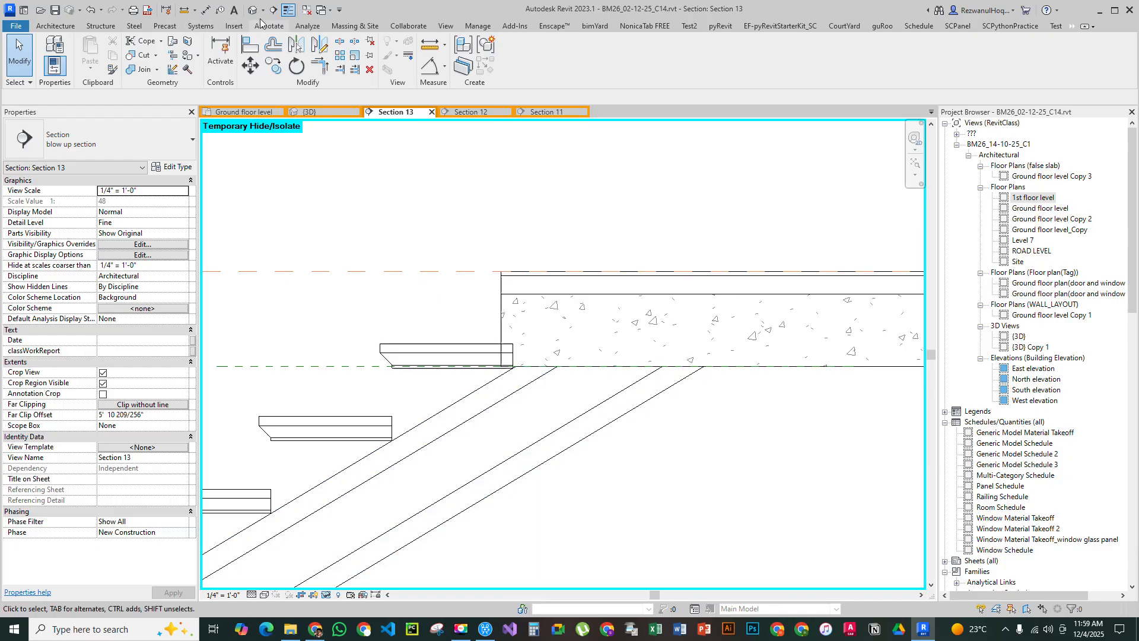
key("ctrl+s")
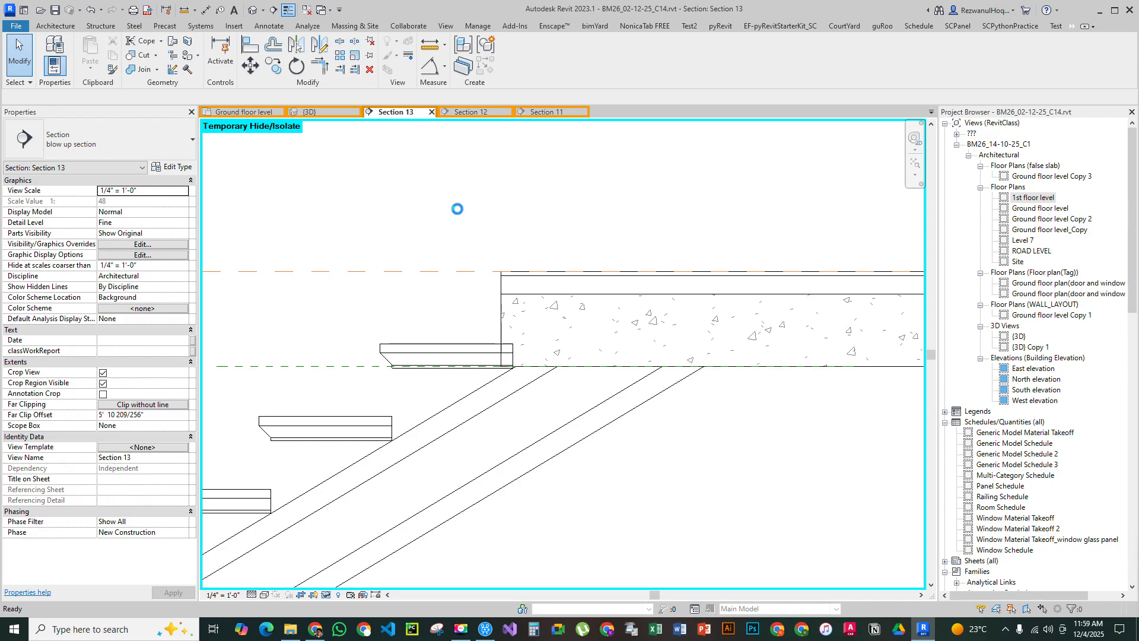
Examine the stair beams, their joins and cut ends from several sides in the 3D view
left_click(255, 13)
scroll(563, 388, "down", 2)
middle_click_drag(564, 388, 396, 256, "shift")
scroll(369, 166, "up", 3)
middle_click_drag(382, 178, 500, 246, "shift")
scroll(430, 249, "down", 2)
middle_click_drag(429, 249, 449, 283, "shift")
scroll(449, 283, "up", 3)
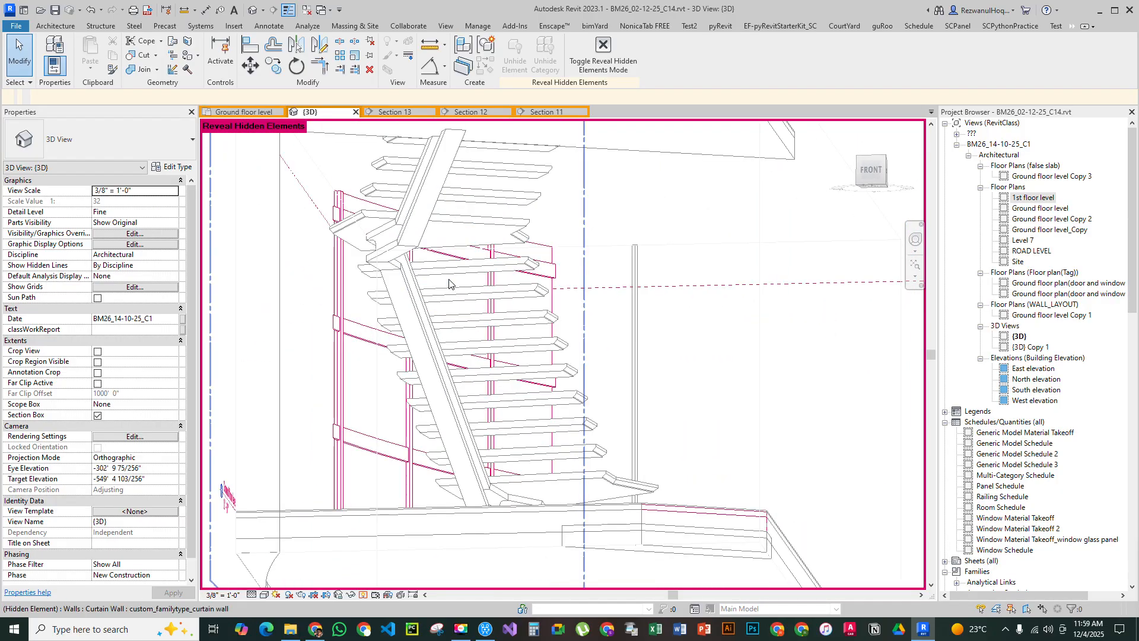
scroll(406, 274, "down", 2)
middle_click_drag(418, 332, 673, 292, "shift")
scroll(592, 312, "up", 2)
middle_click_drag(658, 248, 731, 137)
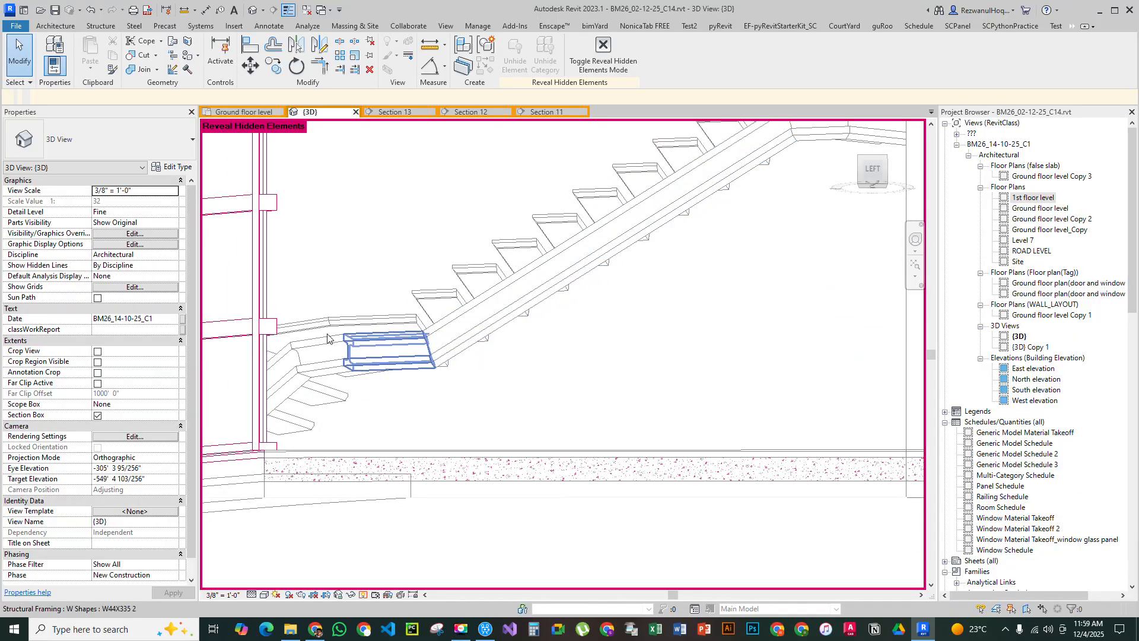
middle_click_drag(364, 373, 383, 638, "shift")
middle_click_drag(572, 417, 443, 264, "shift")
scroll(437, 397, "up", 2)
middle_click_drag(436, 388, 392, 194, "shift")
Return to the Home screen and reopen the recent model BM26_02-12-25_C14
key("ctrl+d")
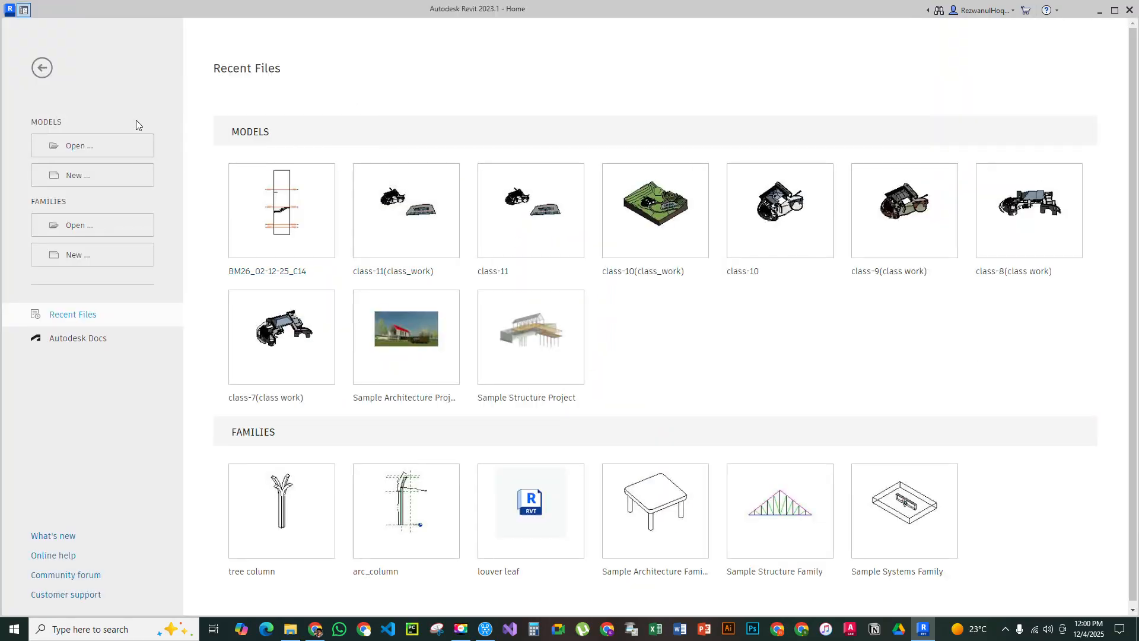
left_click(24, 10)
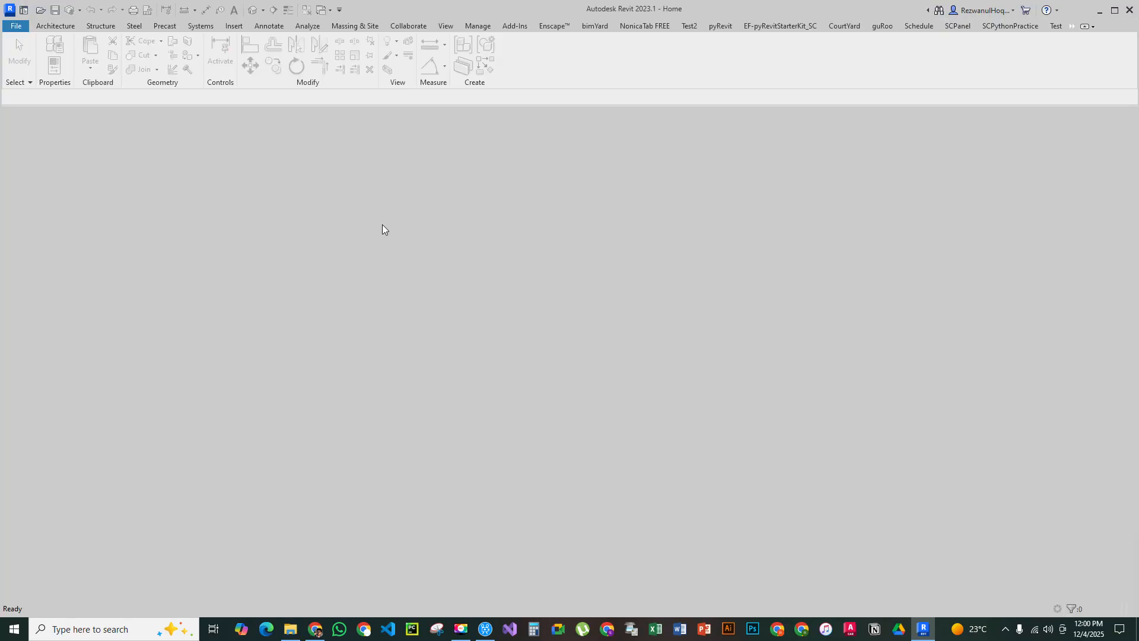
left_click(23, 9)
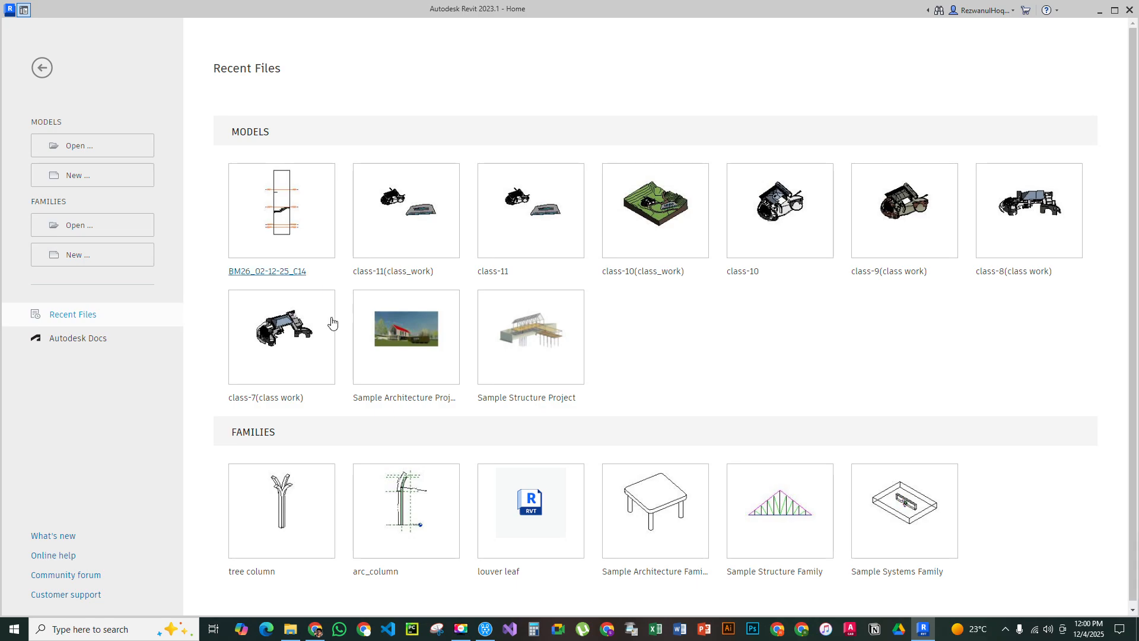
left_click(291, 229)
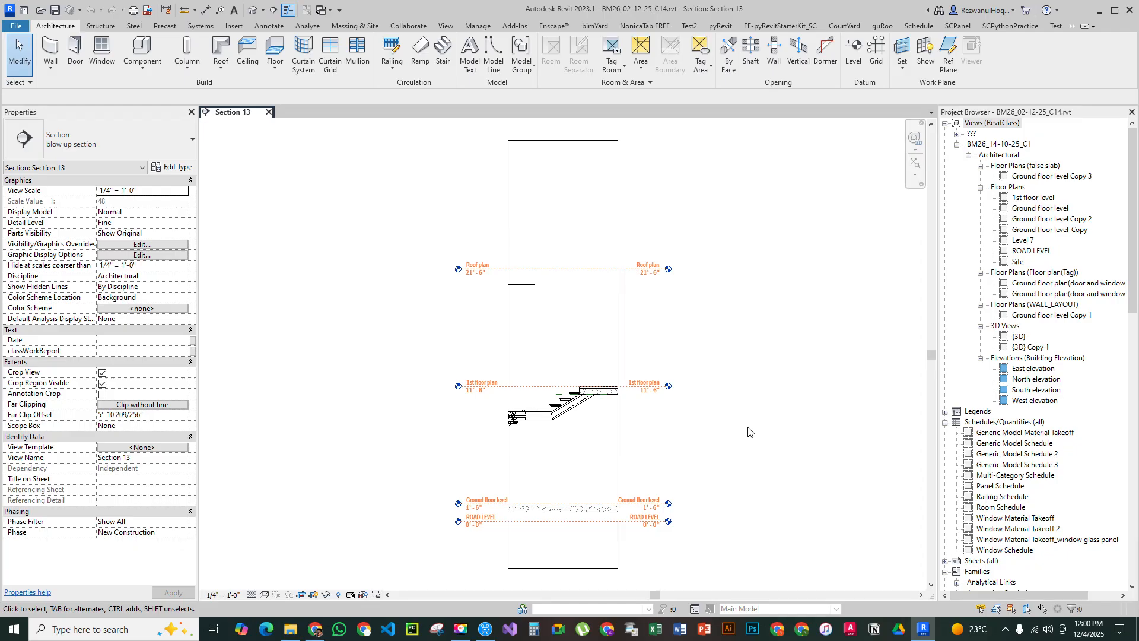
Open the 3D view and examine the shaded stair with its supporting beams from below, the front and above
left_click(252, 10)
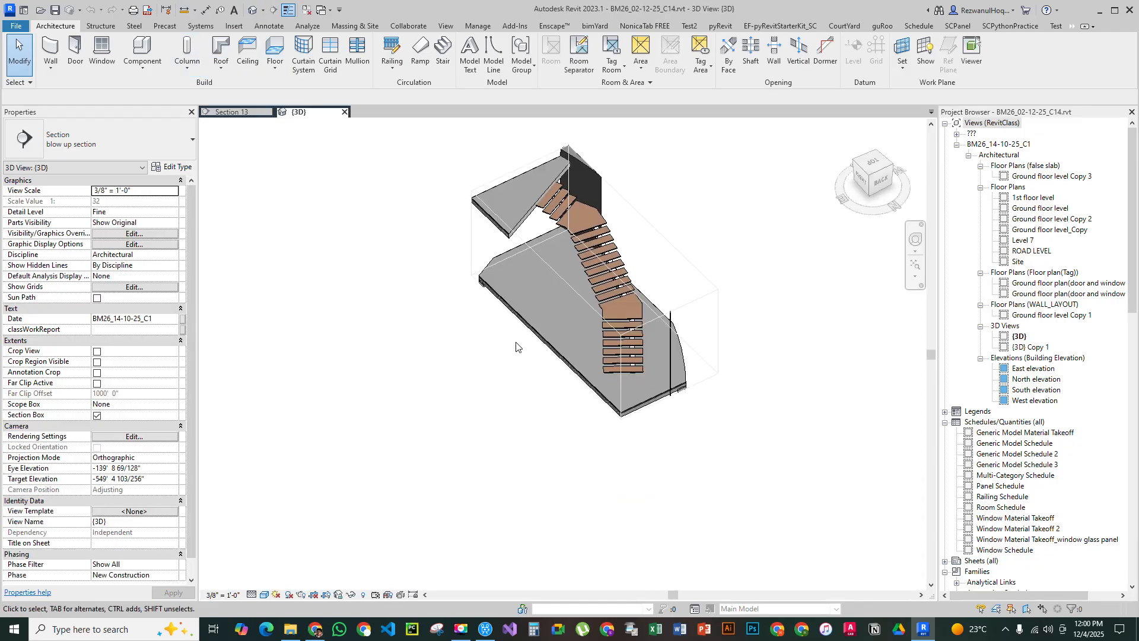
scroll(553, 239, "up", 3)
middle_click_drag(579, 291, 834, 178, "shift")
middle_click_drag(515, 349, 668, 197)
middle_click_drag(605, 388, 755, 438, "shift")
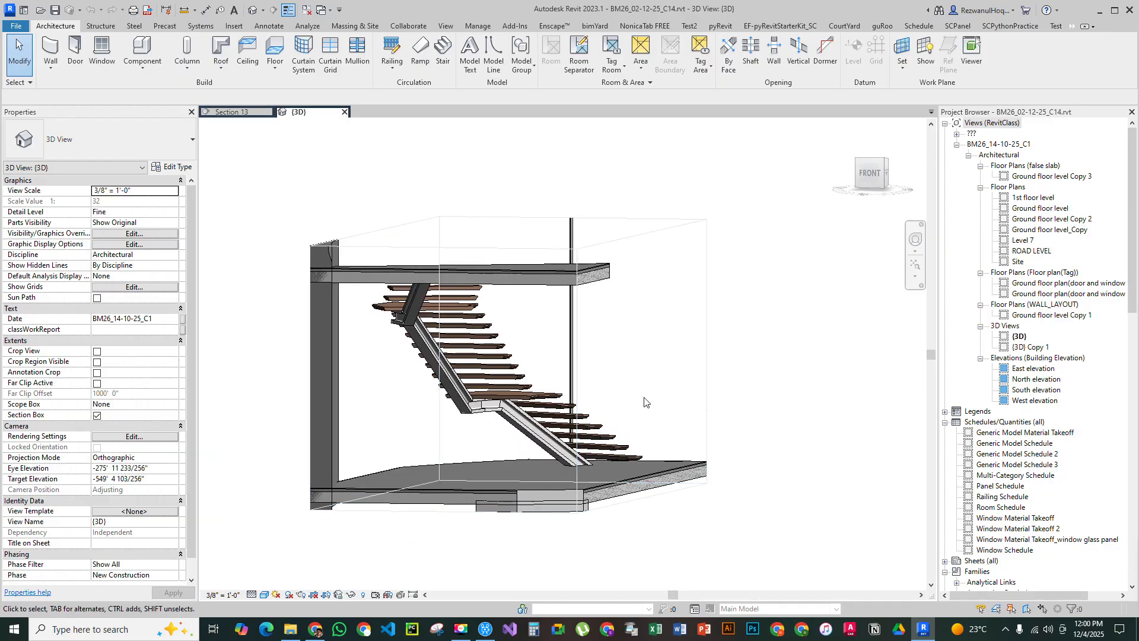
scroll(430, 317, "up", 5)
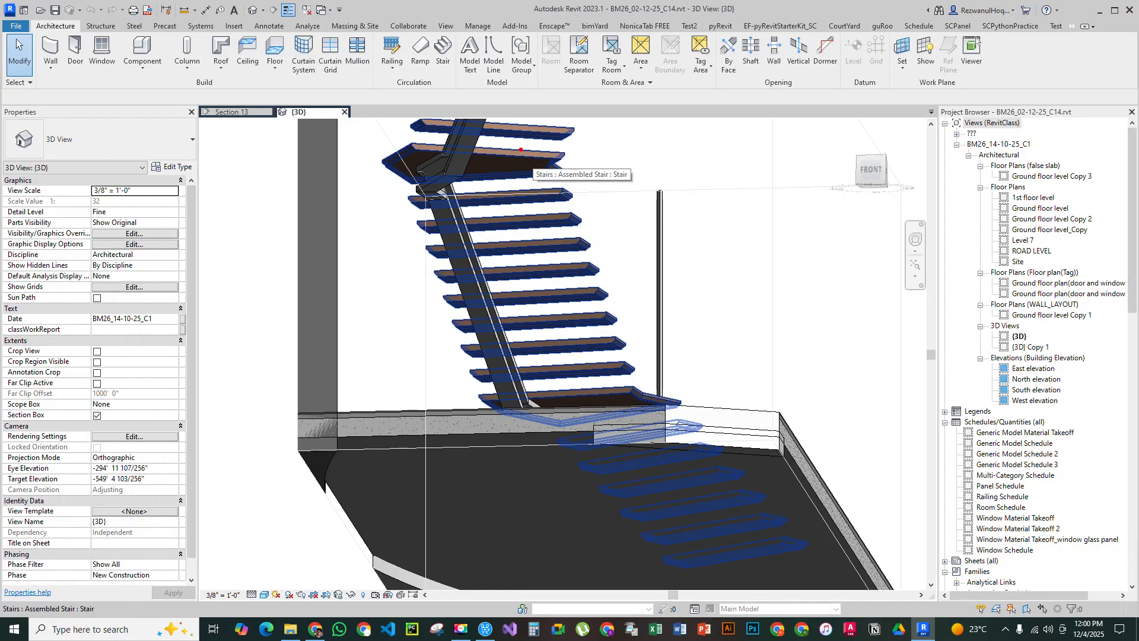
mouse_move(524, 176)
left_mouse_down()
mouse_move(575, 365)
mouse_move(634, 414)
left_mouse_up()
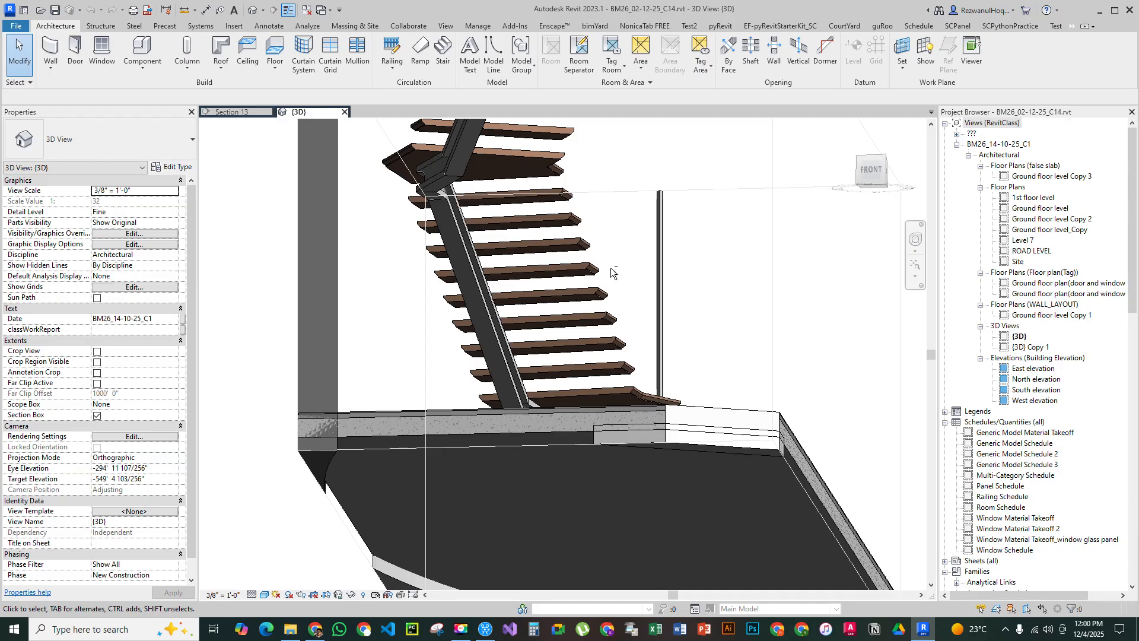
middle_click_drag(620, 285, 916, 423, "shift")
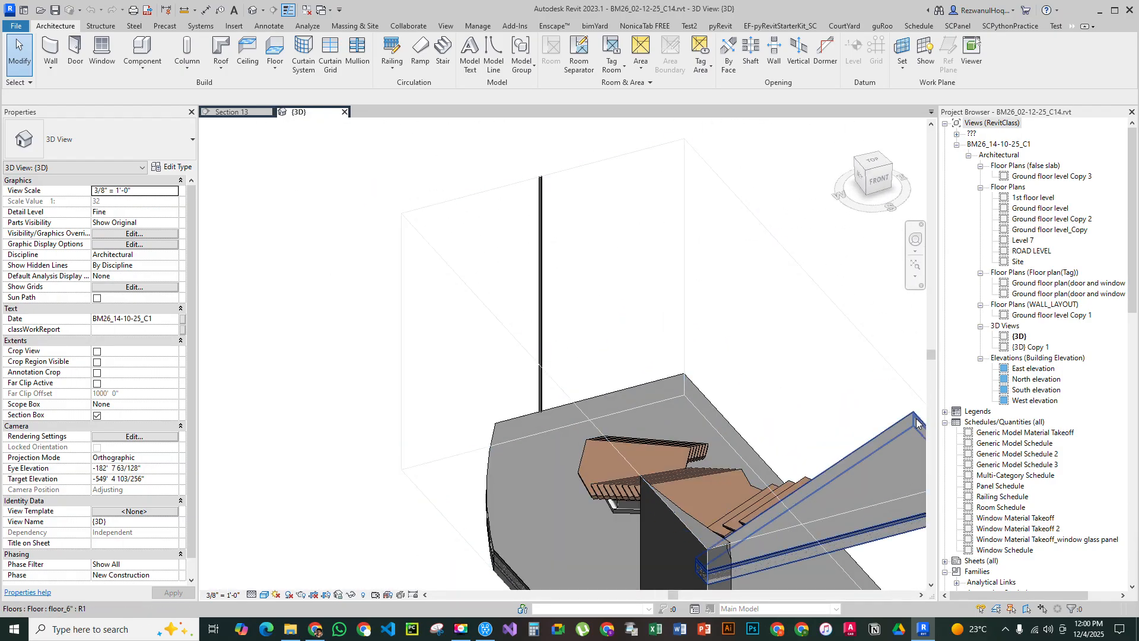
Open the Ground floor level plan and start a structural column using the Double C-Channel-Column type 2C15X50
double_click(1041, 209)
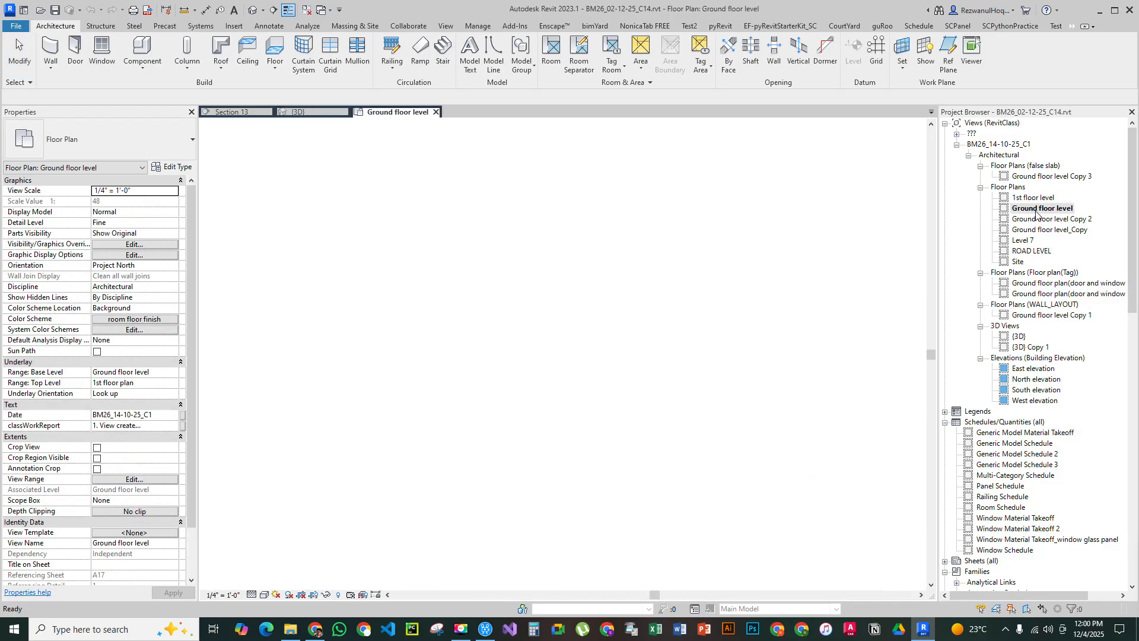
scroll(508, 433, "up", 8)
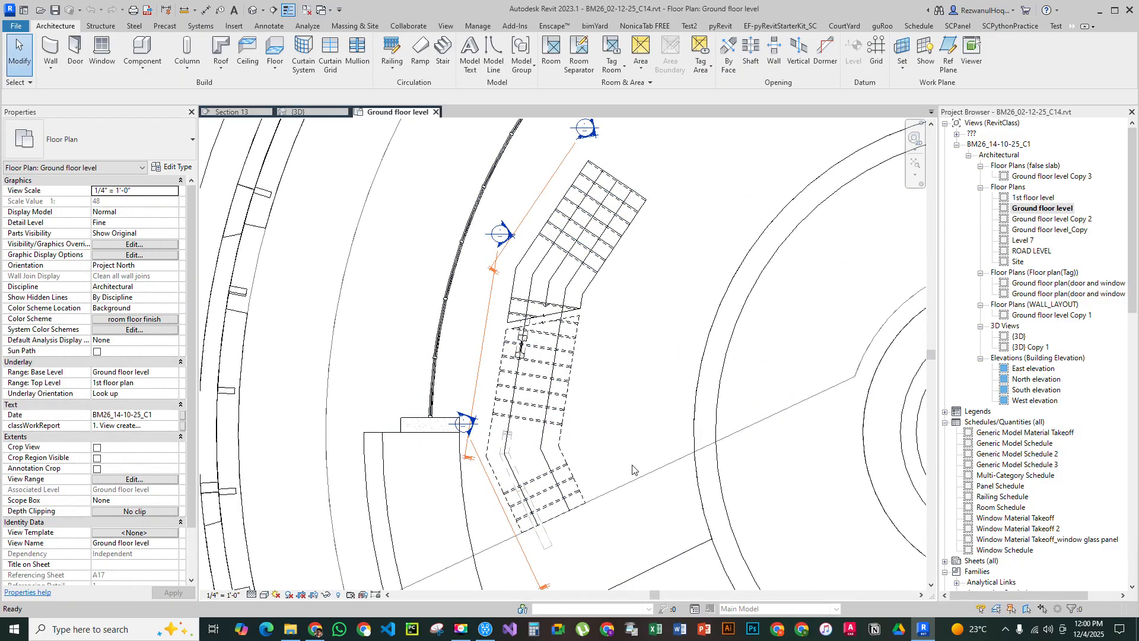
scroll(353, 312, "down", 4)
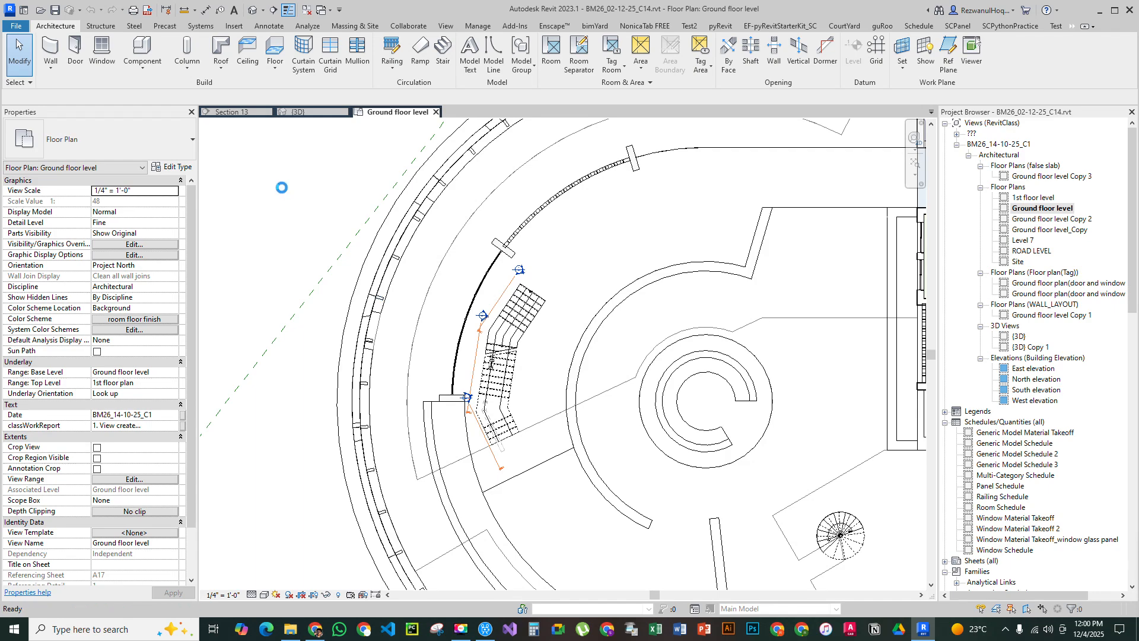
left_click(100, 25)
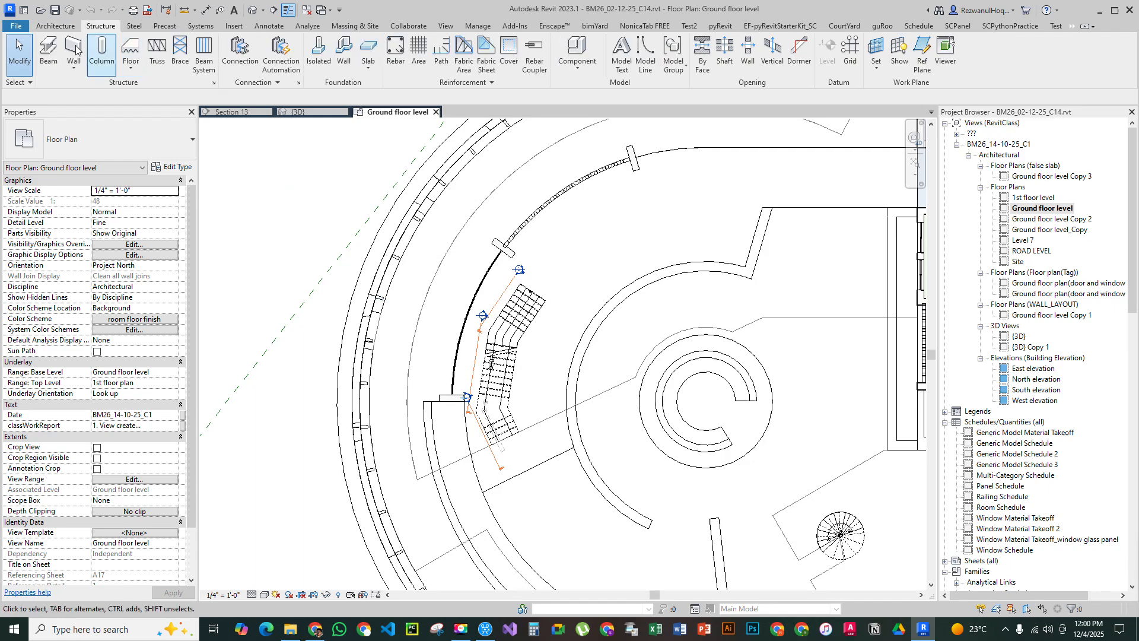
left_click(101, 54)
left_click(123, 146)
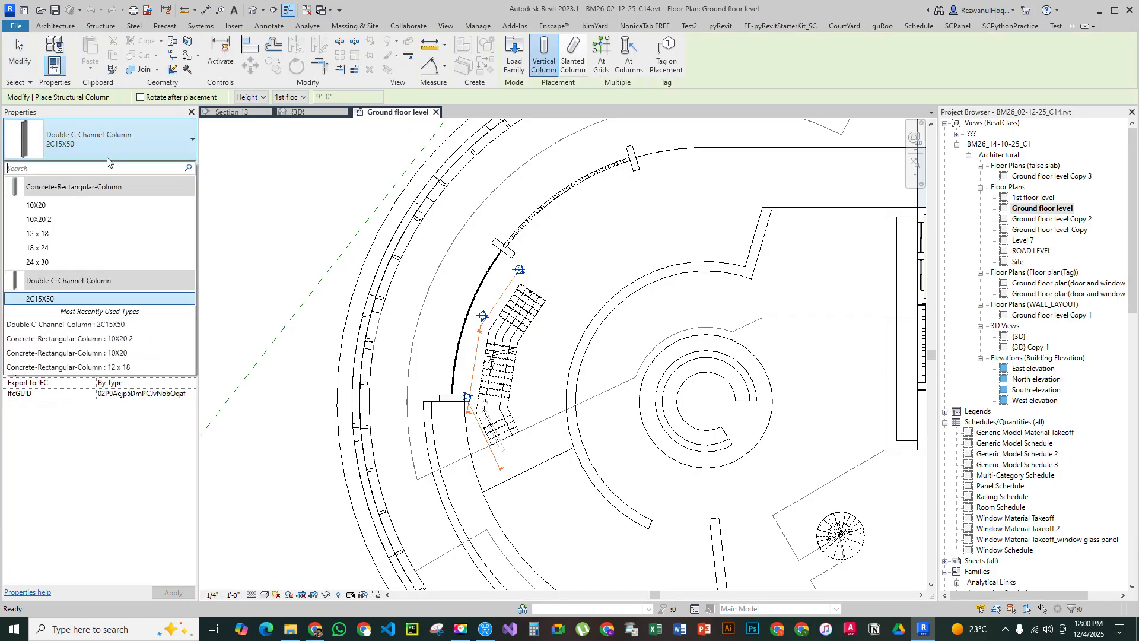
left_click(57, 299)
Place a 2C15X50 column on the lower landing beam's centreline just below the bend, rotated parallel to the beam
scroll(475, 440, "up", 2)
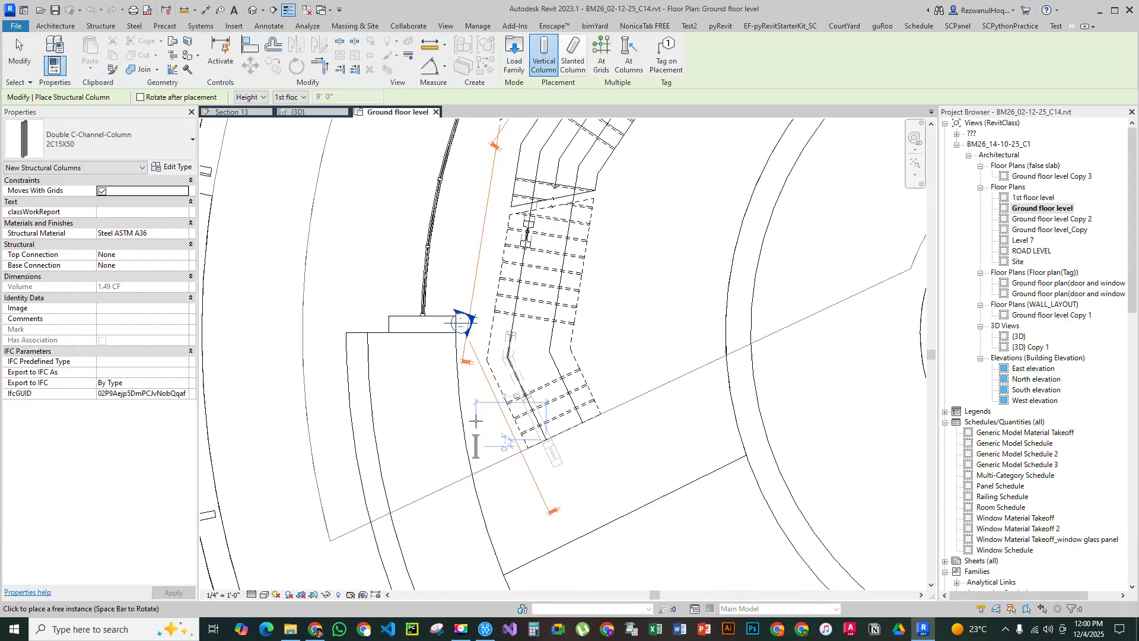
scroll(475, 441, "up", 2)
scroll(416, 356, "up", 2)
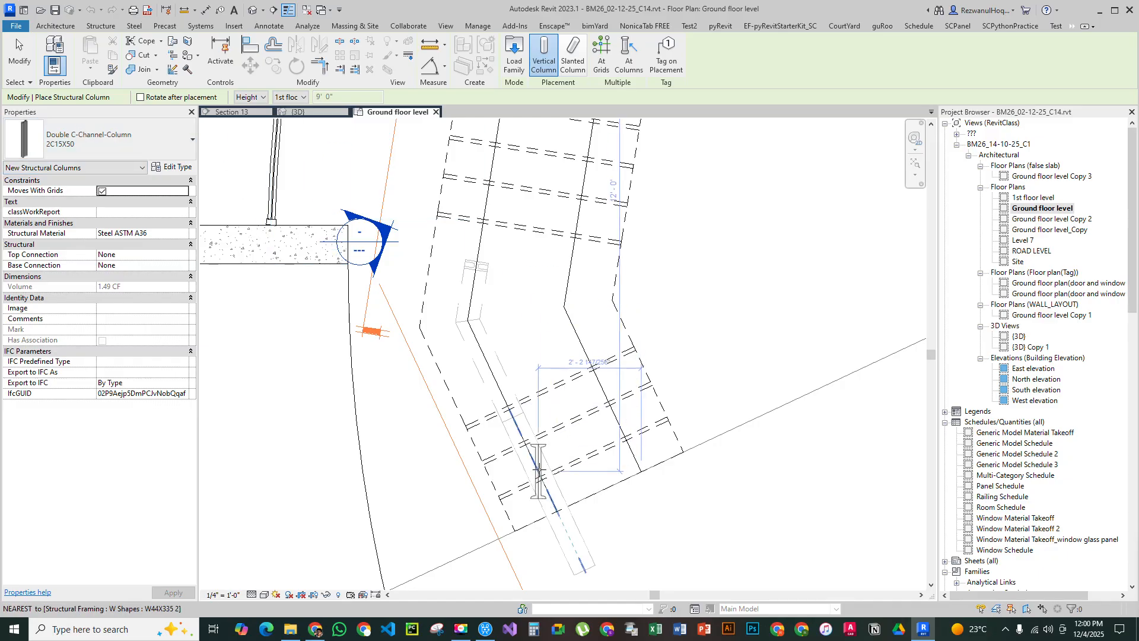
scroll(539, 469, "up", 1)
middle_click_drag(503, 402, 540, 508)
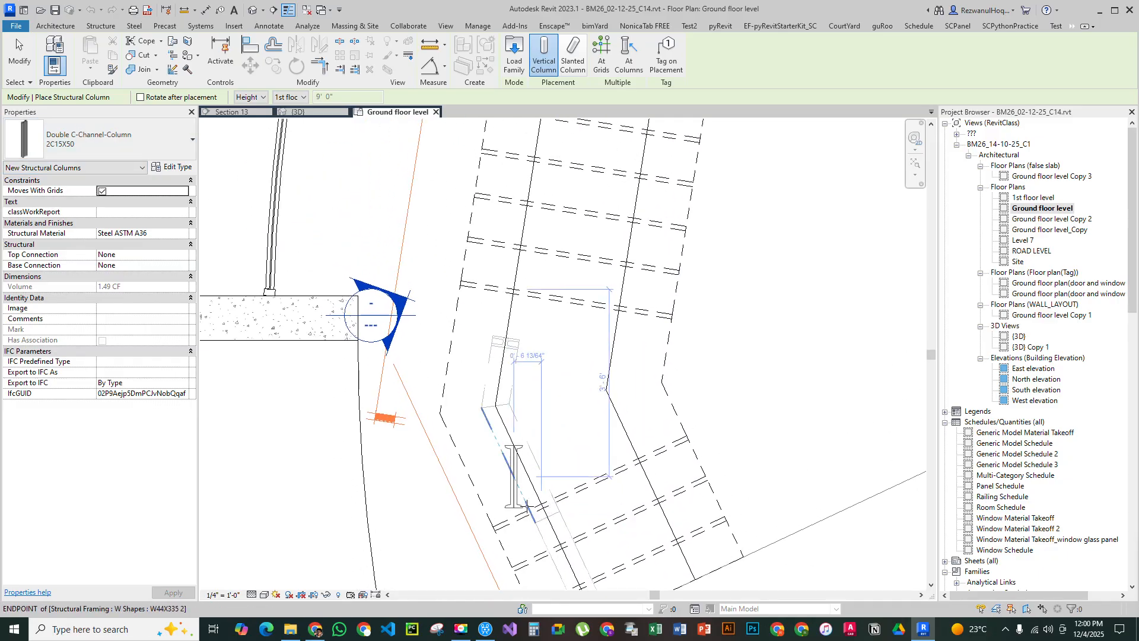
scroll(514, 477, "down", 2)
scroll(524, 487, "up", 1)
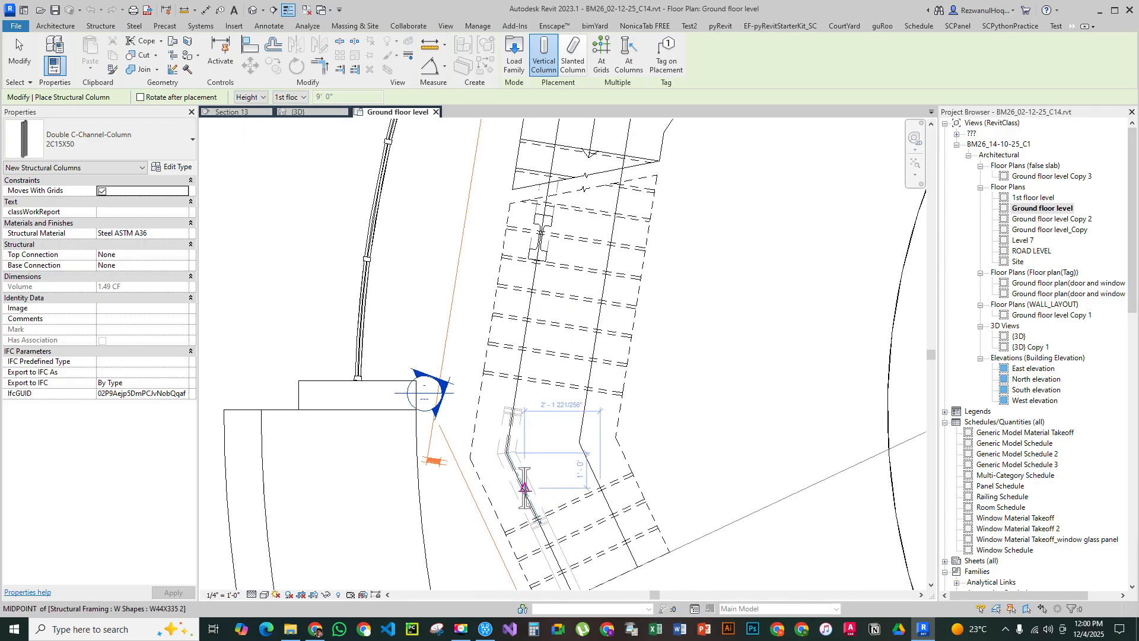
scroll(525, 488, "up", 2)
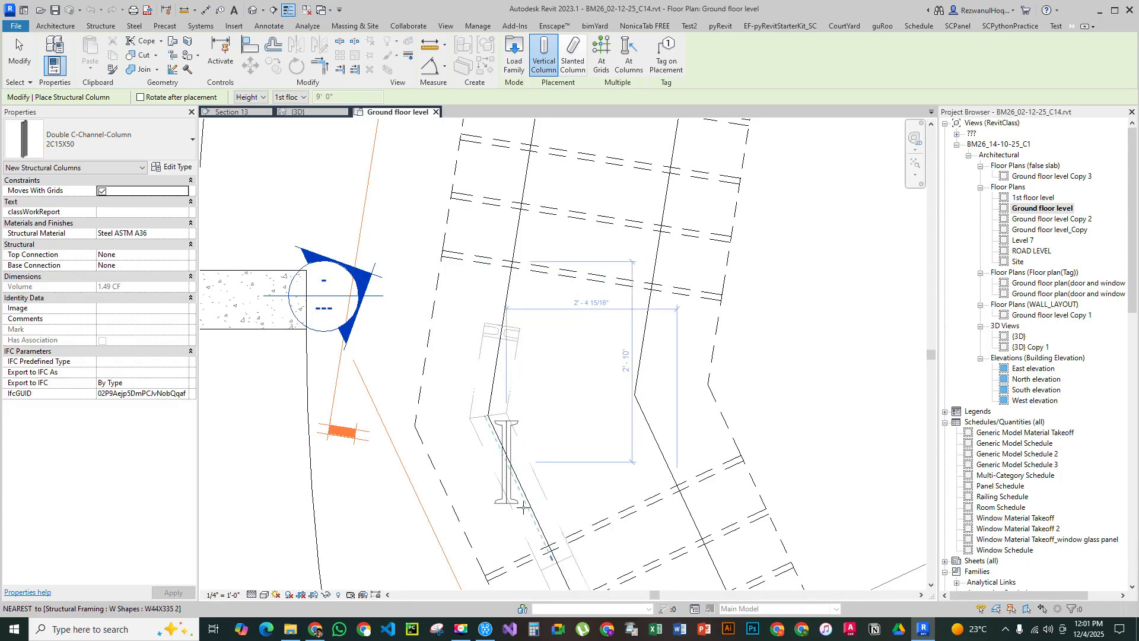
scroll(521, 503, "up", 3)
key("space")
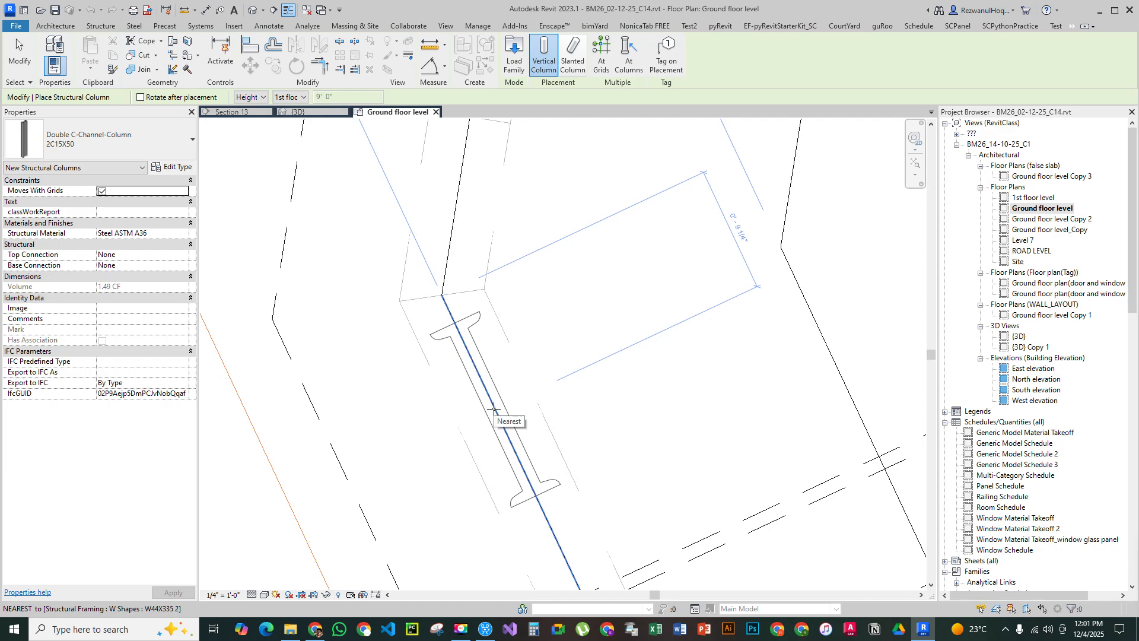
key("space")
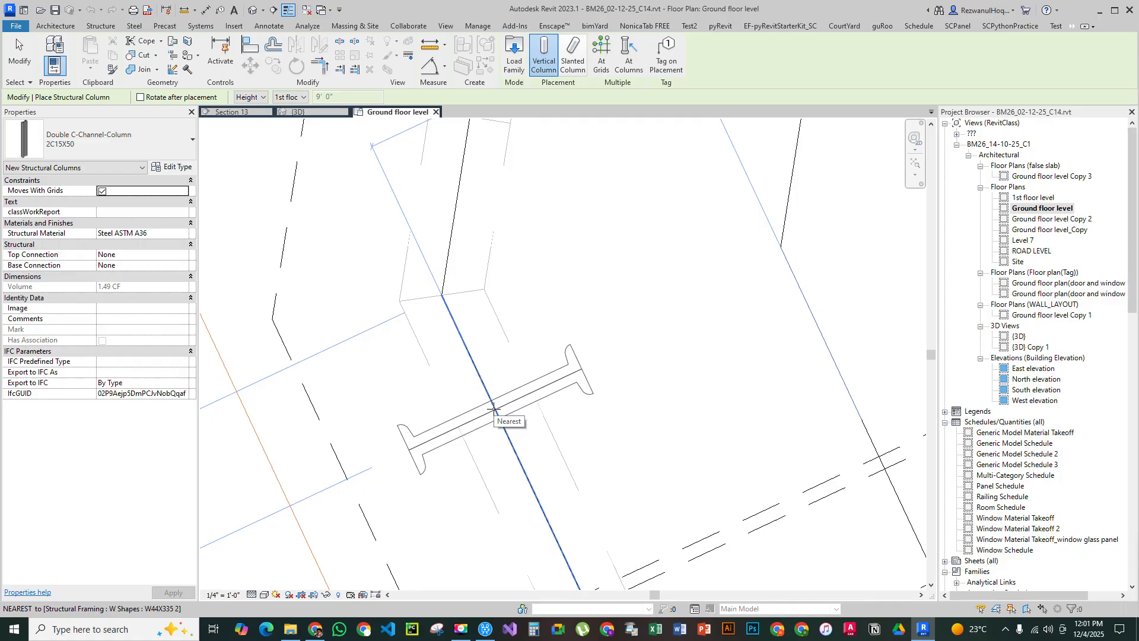
key("space")
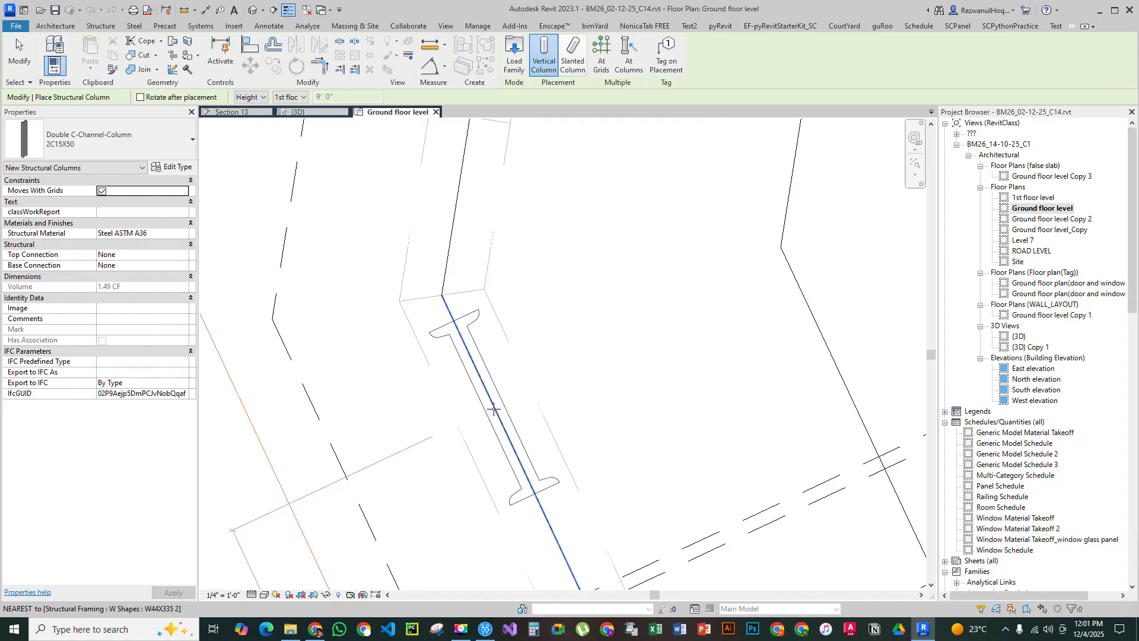
left_click(493, 408)
Place a second 2C15X50 column at the midpoint of the upper landing's beam line, rotated parallel to that line
scroll(593, 478, "down", 3)
middle_click_drag(610, 399, 588, 428)
left_click(250, 97)
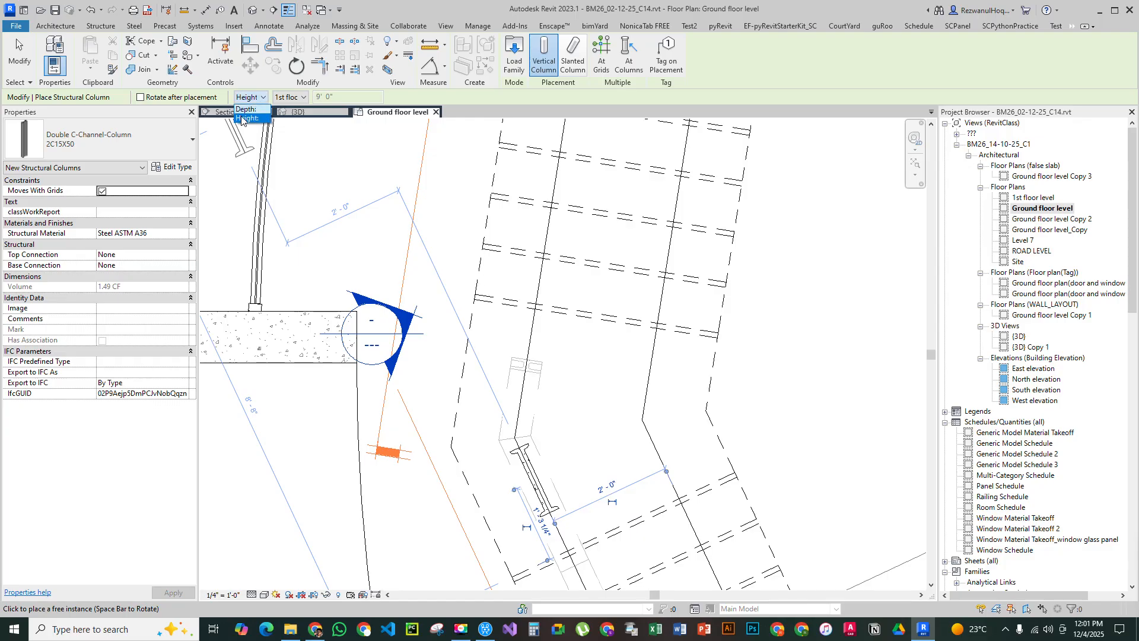
left_click(249, 94)
middle_click_drag(605, 326, 572, 636)
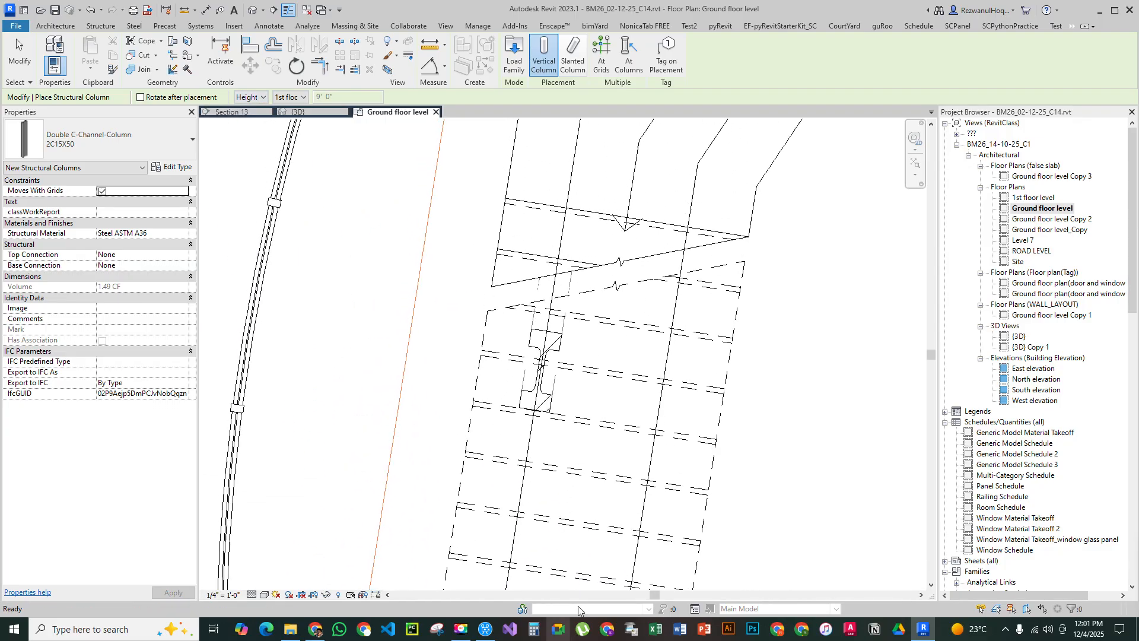
middle_click_drag(548, 255, 548, 463)
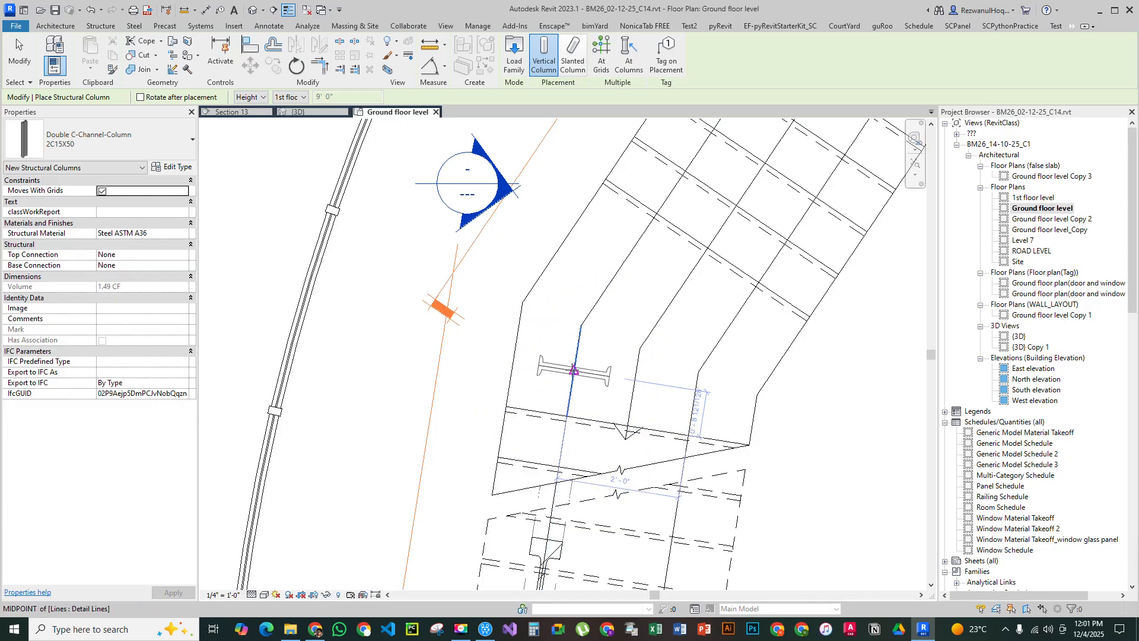
key("space")
left_click(572, 371)
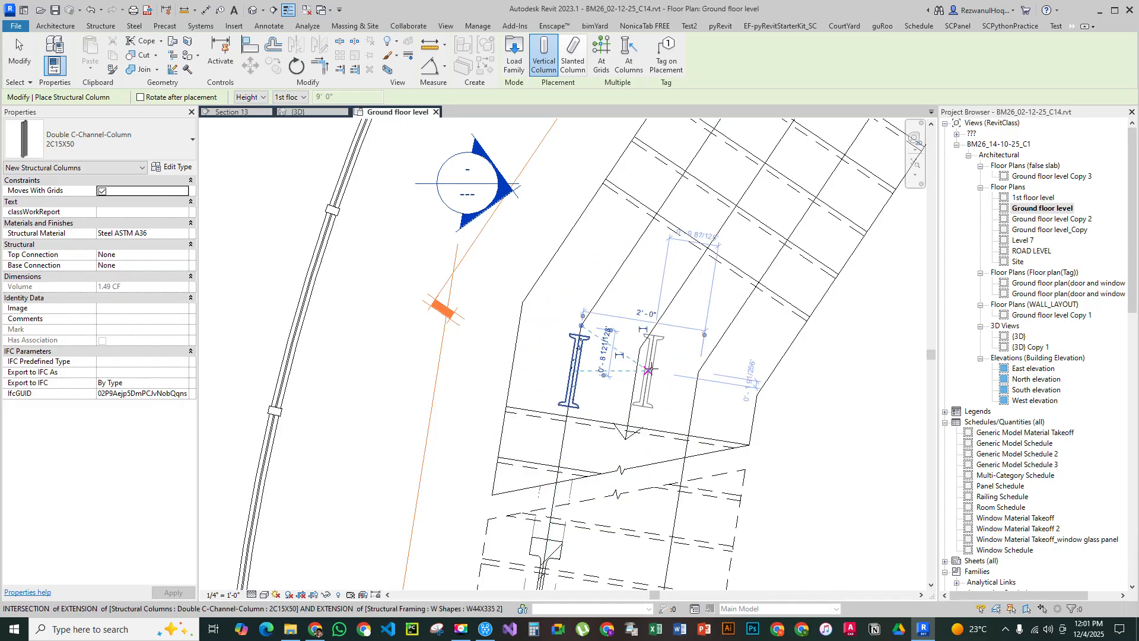
Finish placing columns and examine both of them against the stair and landings in the 3D view
key("Escape")
key("Escape")
left_click(253, 10)
middle_click_drag(451, 391, 763, 420, "shift")
scroll(841, 440, "up", 2)
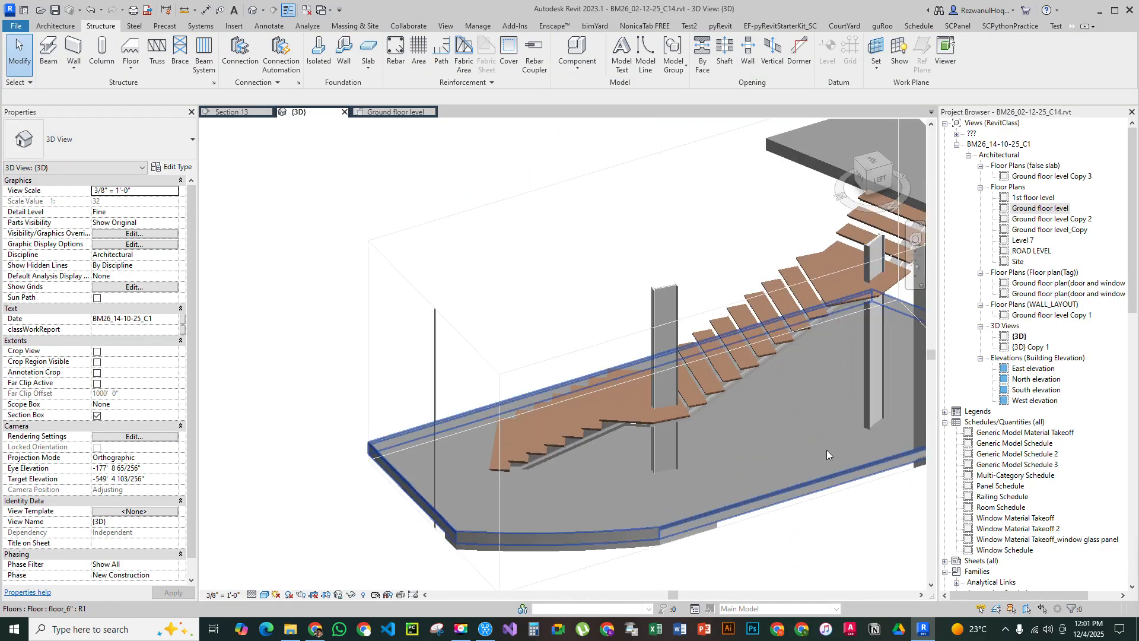
scroll(659, 431, "up", 4)
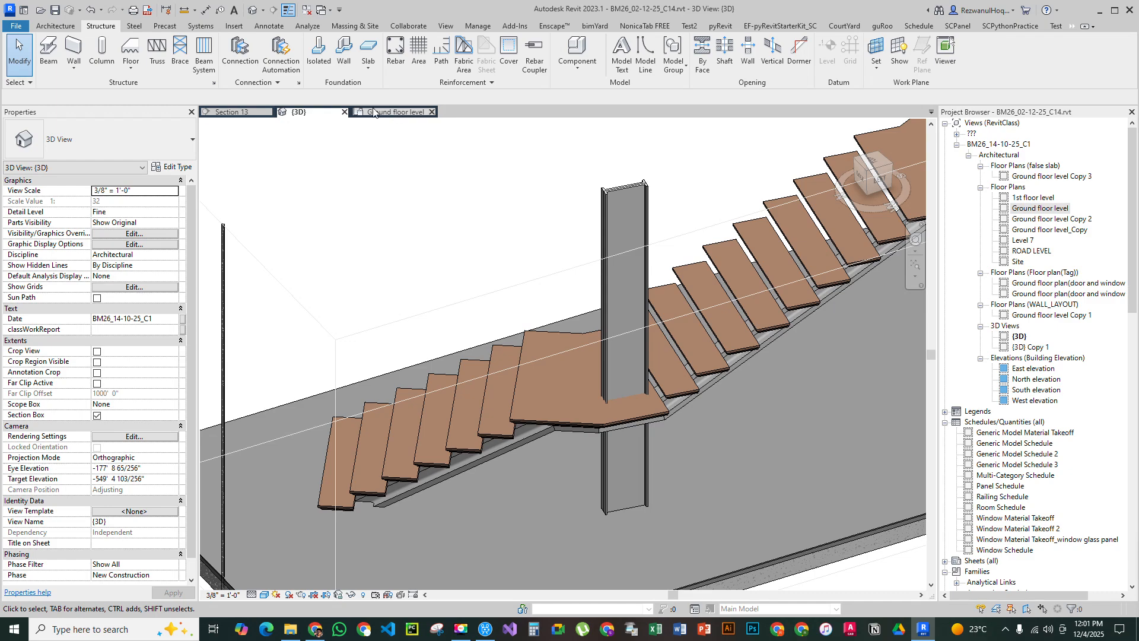
Open Section 13 and measure the height from Ground floor level to the underside of the upper landing beam
left_click(237, 113)
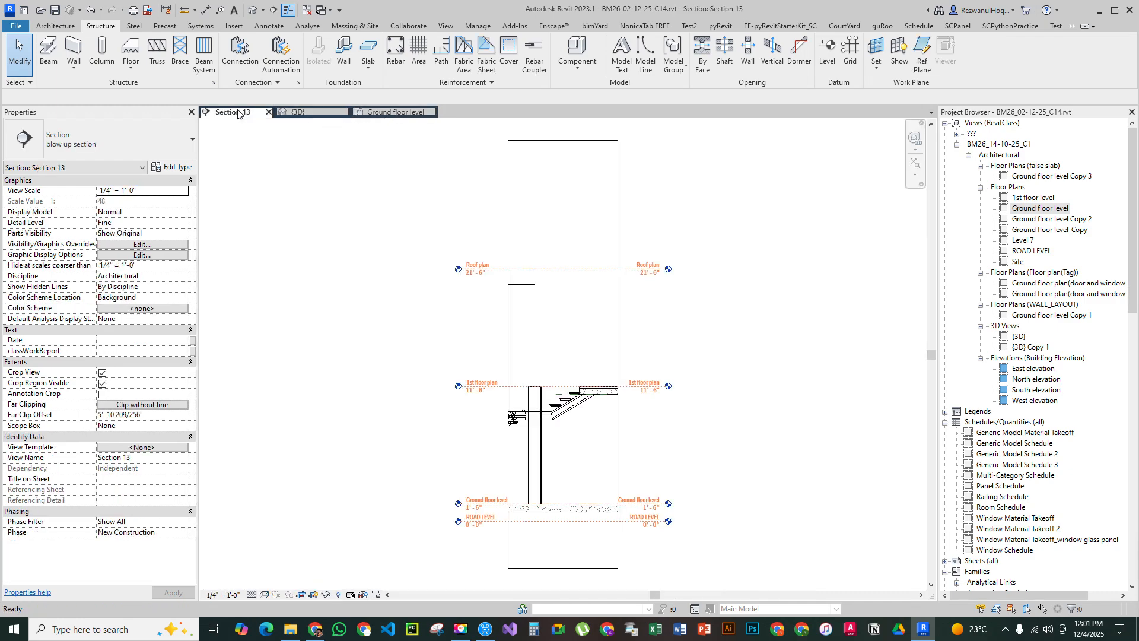
scroll(565, 458, "up", 5)
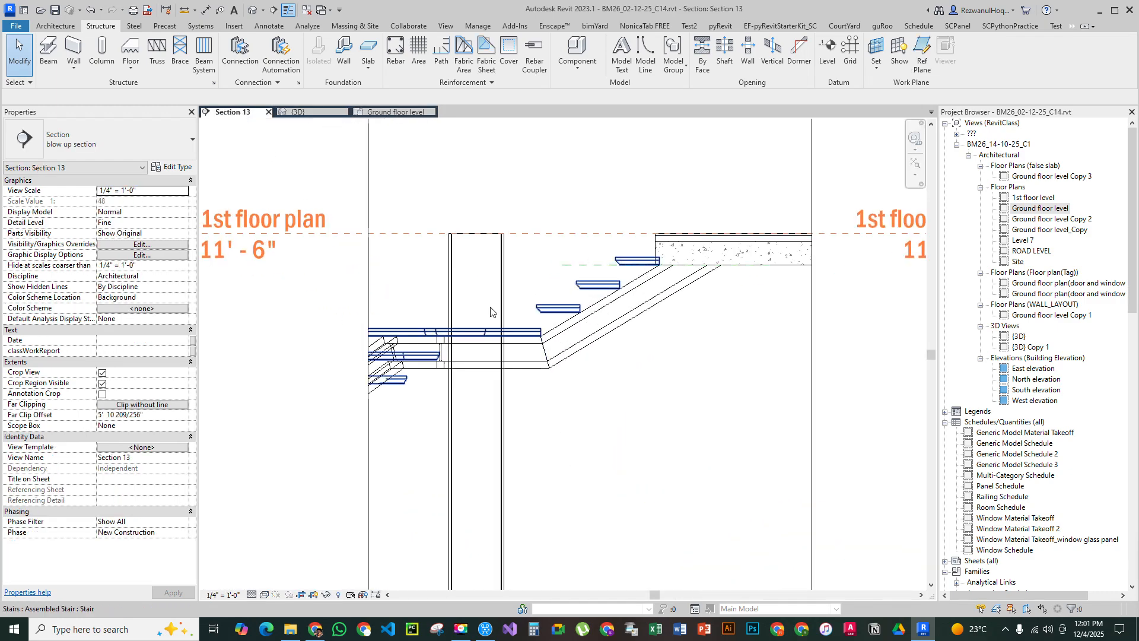
middle_click_drag(541, 360, 548, 248)
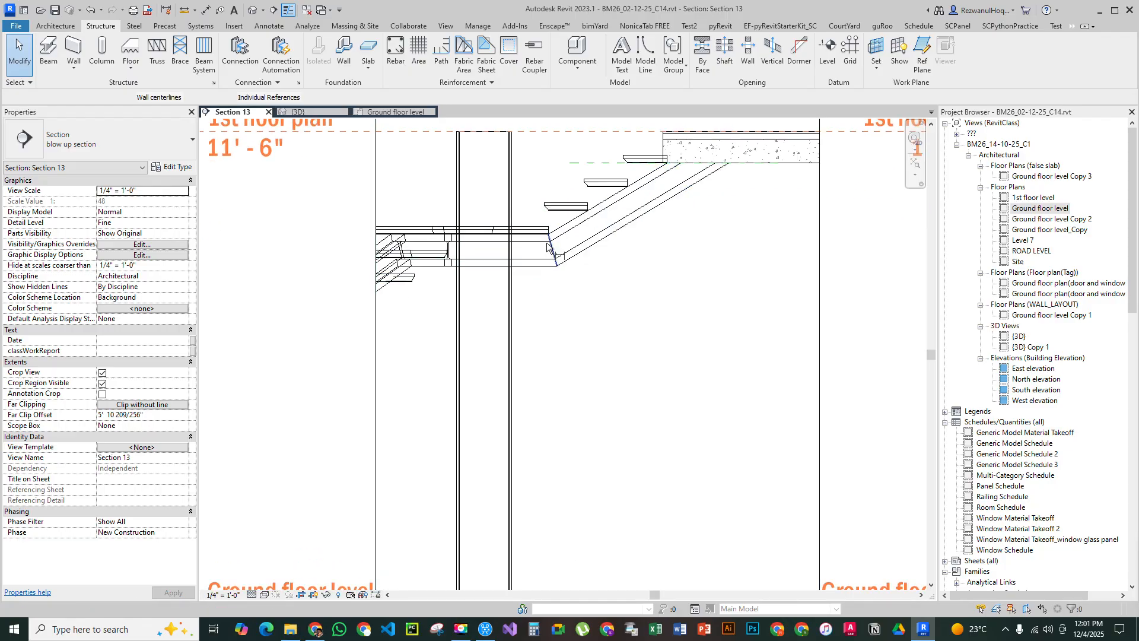
key("d")
key("i")
left_click(535, 267)
middle_click_drag(592, 468, 585, 297)
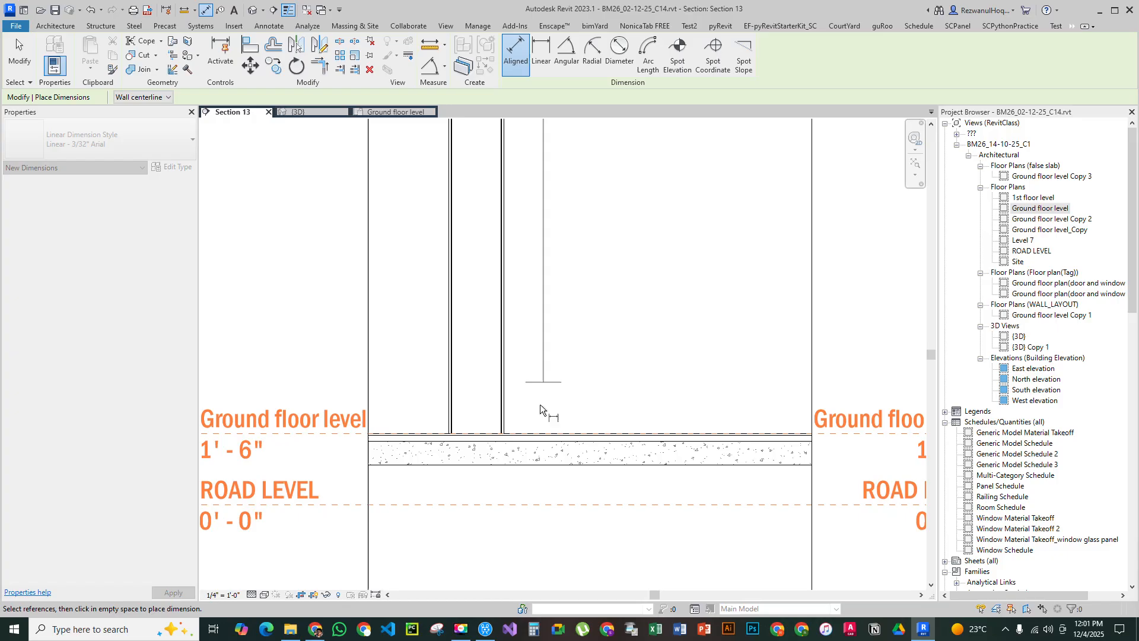
left_click(544, 433)
scroll(529, 350, "down", 2)
scroll(527, 307, "up", 2)
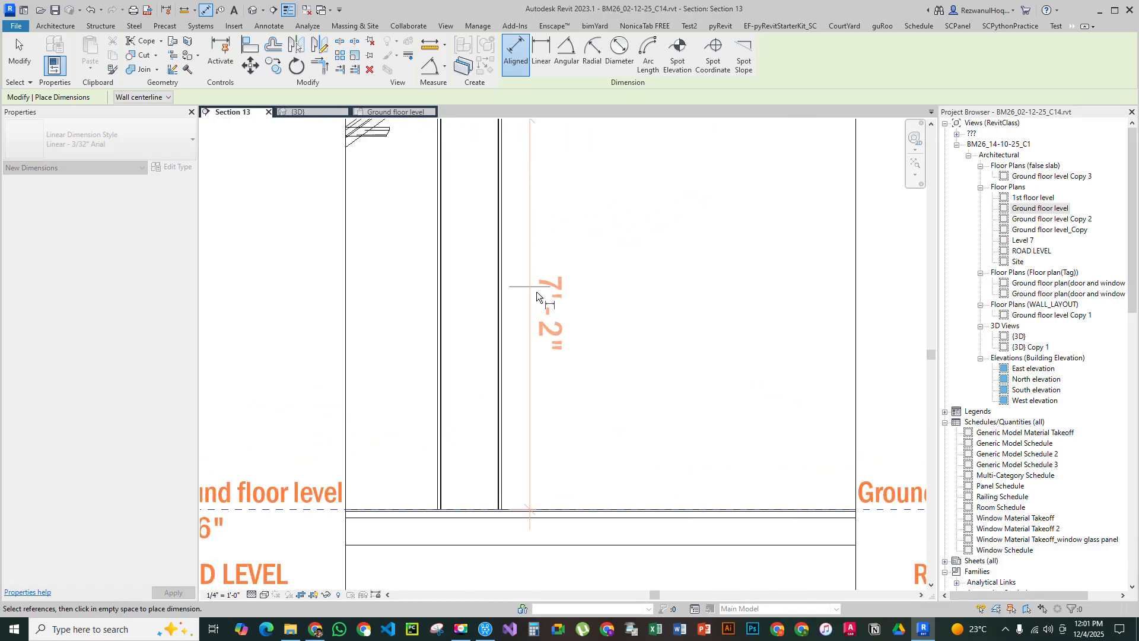
scroll(557, 408, "down", 2)
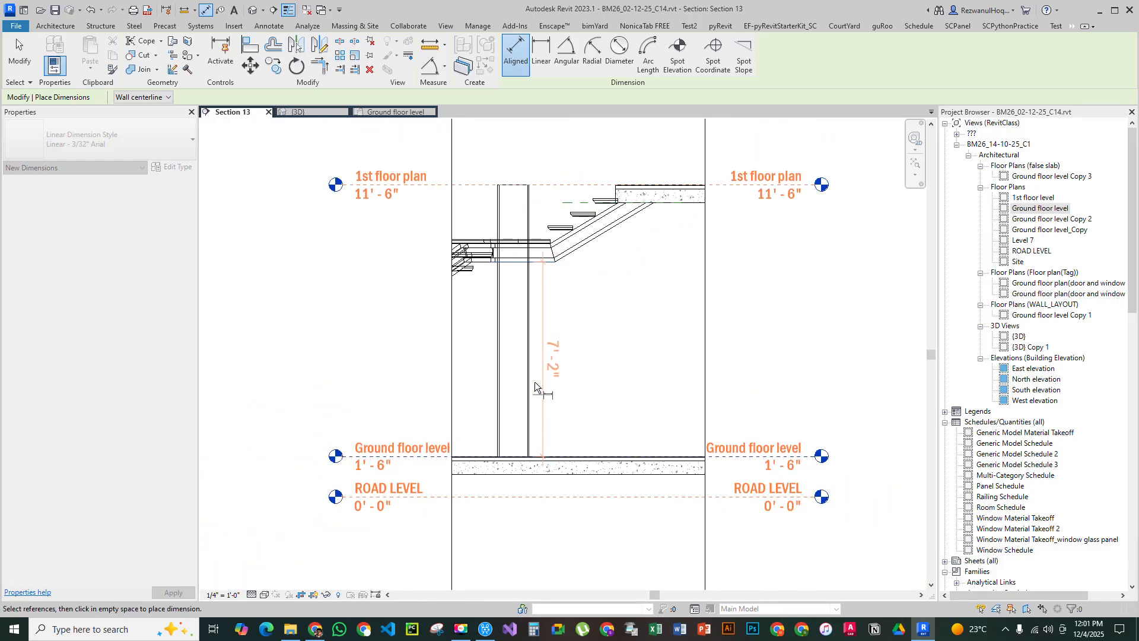
scroll(529, 324, "down", 1)
scroll(542, 282, "up", 3)
key("Escape")
Measure the height from 1st floor plan to Ground floor level in Section 13 without placing a dimension
key("d")
key("i")
scroll(552, 290, "down", 3)
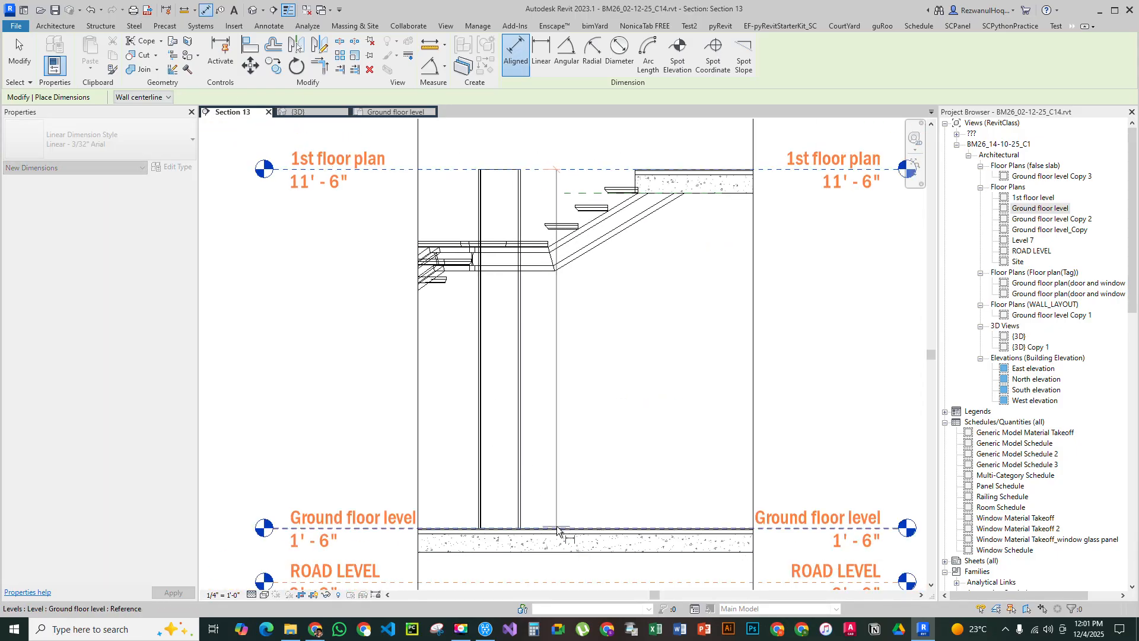
key("Escape")
key("Escape")
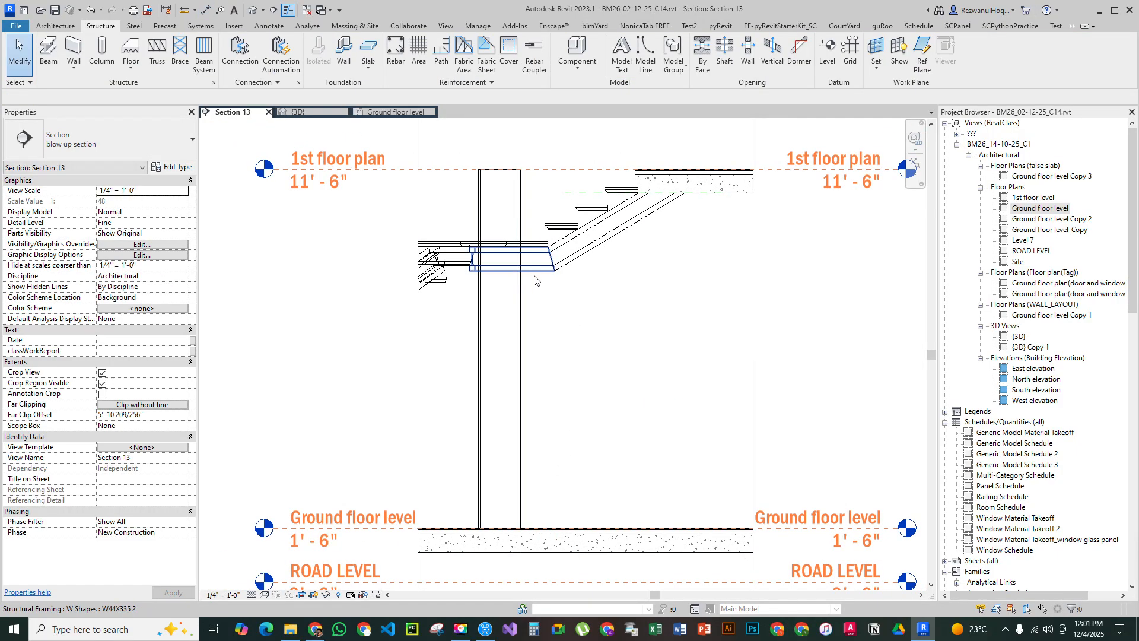
Set the upper landing column's Top Offset to -2' 10" and check its top against the beam's underside
left_click(520, 297)
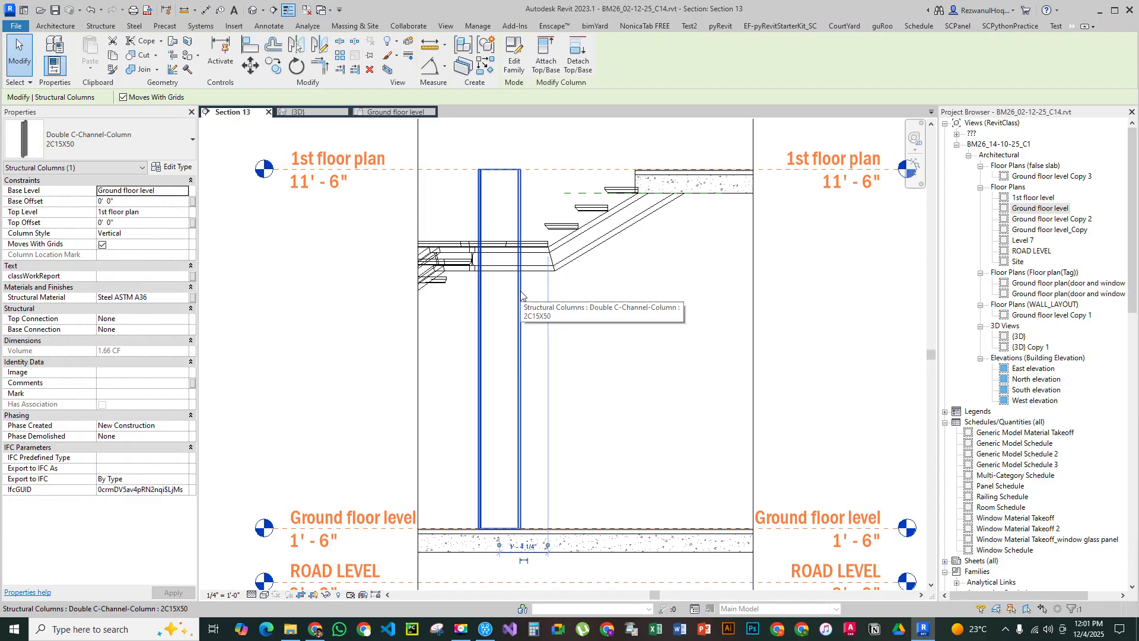
left_click(135, 223)
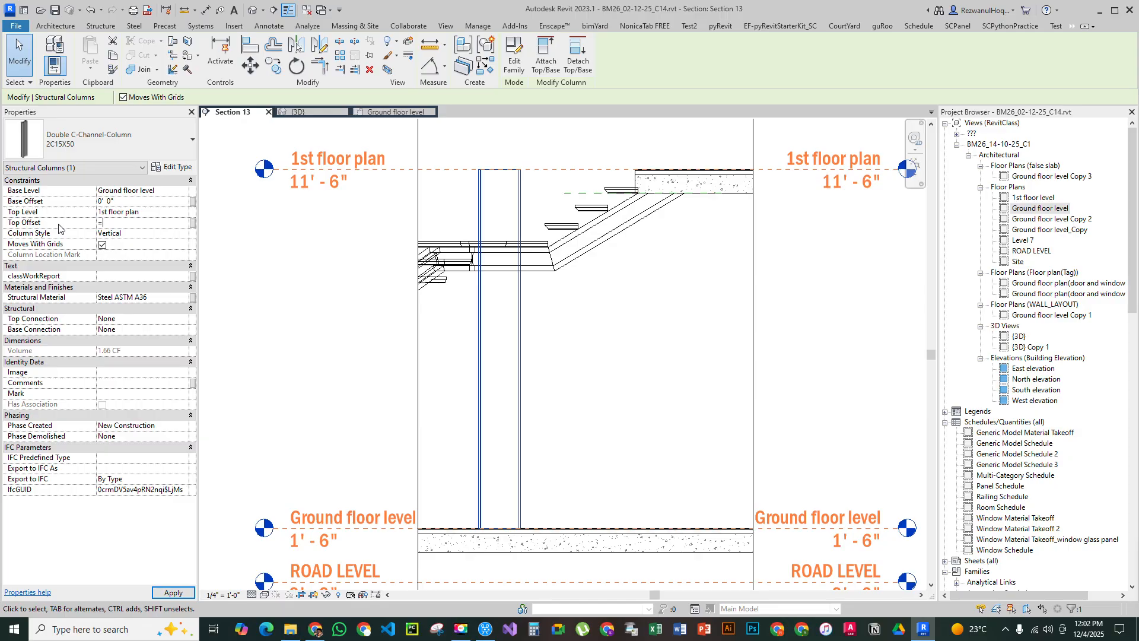
type("(")
type("7'2")
type("\"")
left_click(643, 364)
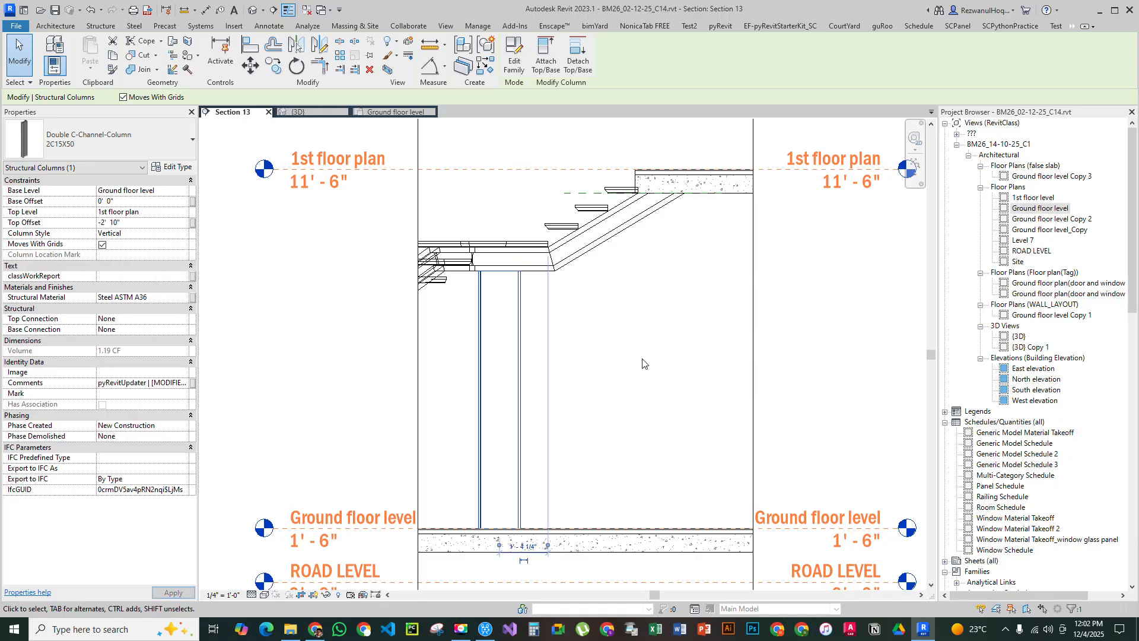
scroll(643, 364, "up", 5)
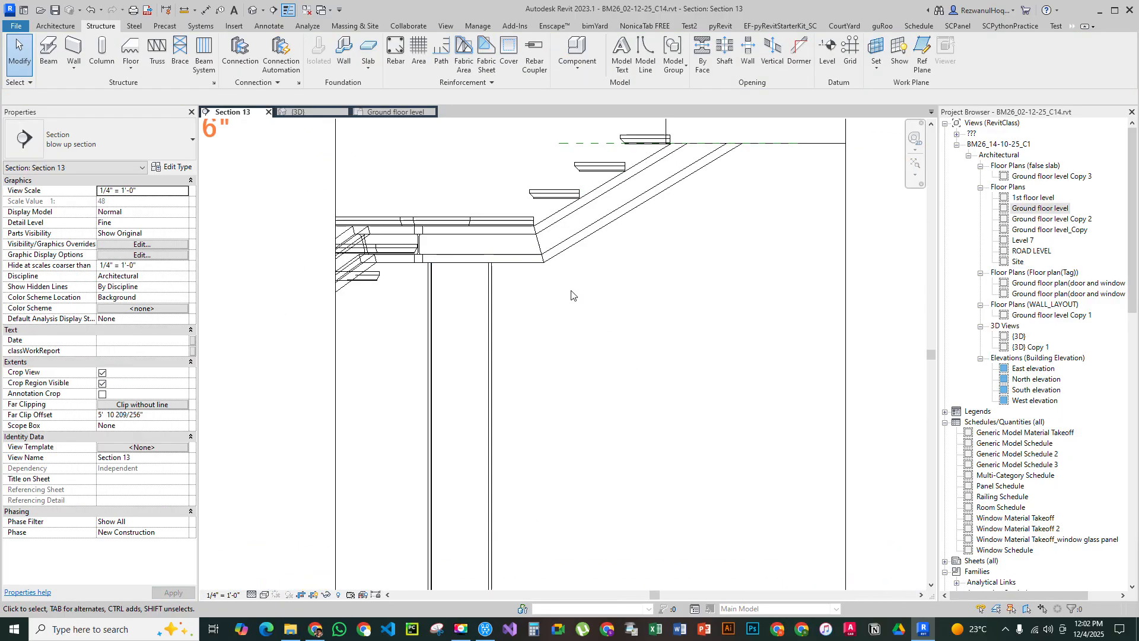
left_click(482, 277)
scroll(688, 352, "down", 5)
left_click(687, 351)
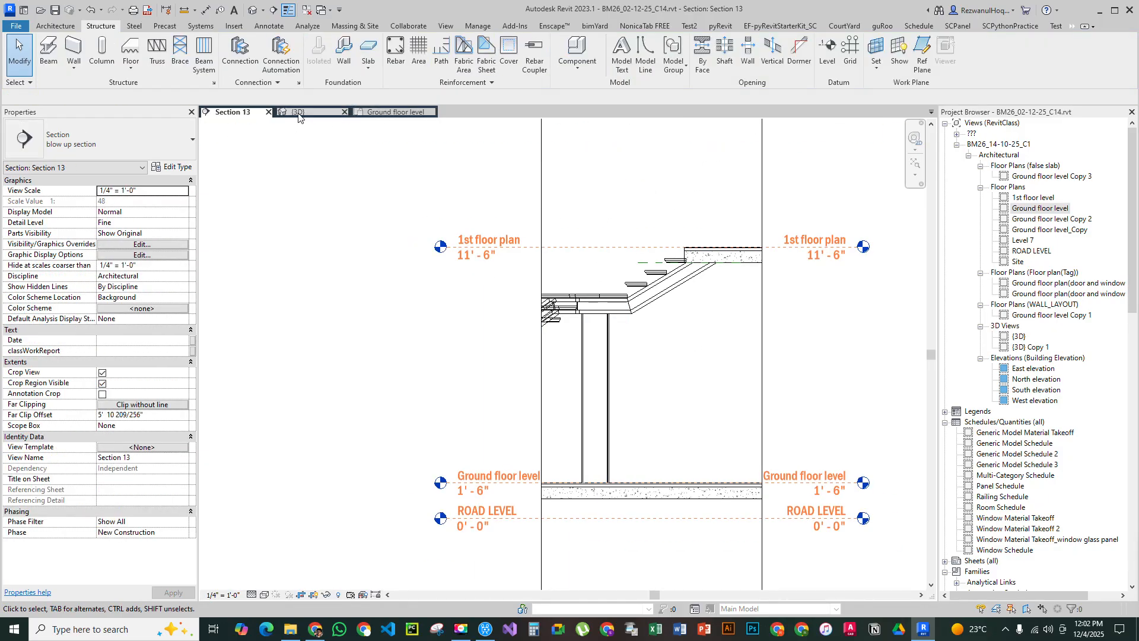
Return to the Ground floor level plan, open Section 11 from its marker and select the lower landing column
left_click(321, 114)
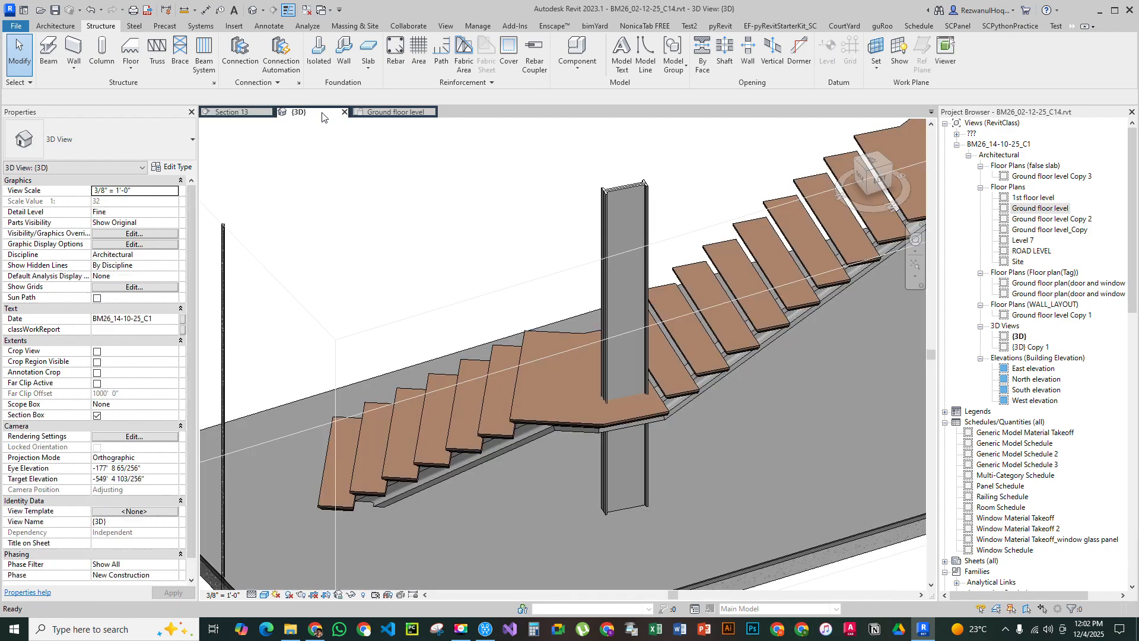
left_click(395, 111)
scroll(555, 330, "up", 3)
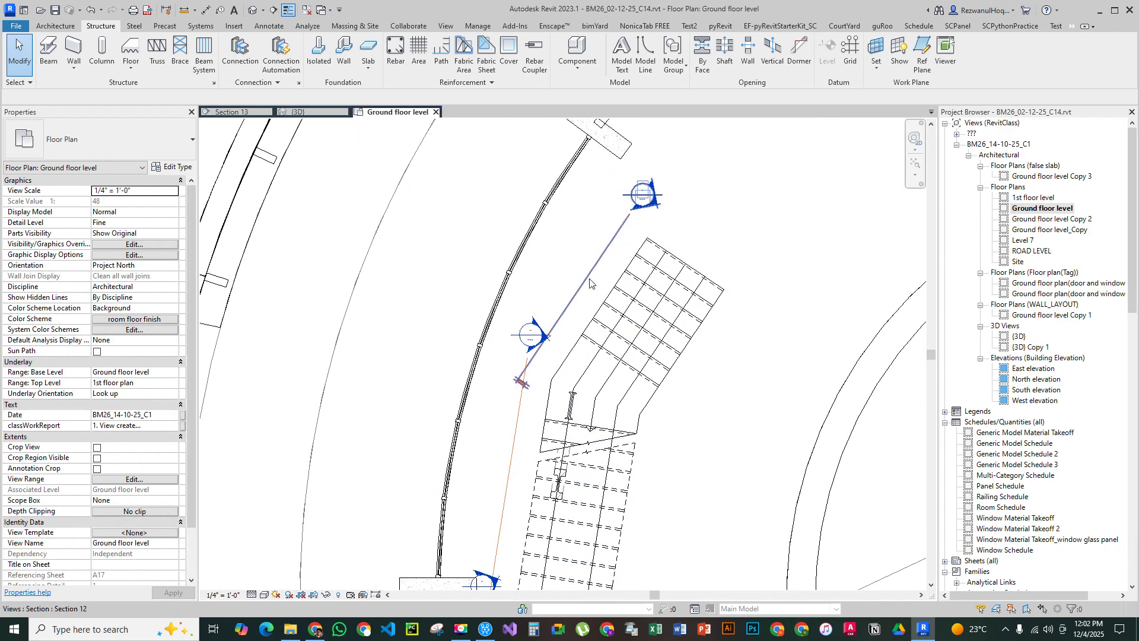
double_click(540, 334)
scroll(619, 496, "up", 5)
left_click(506, 436)
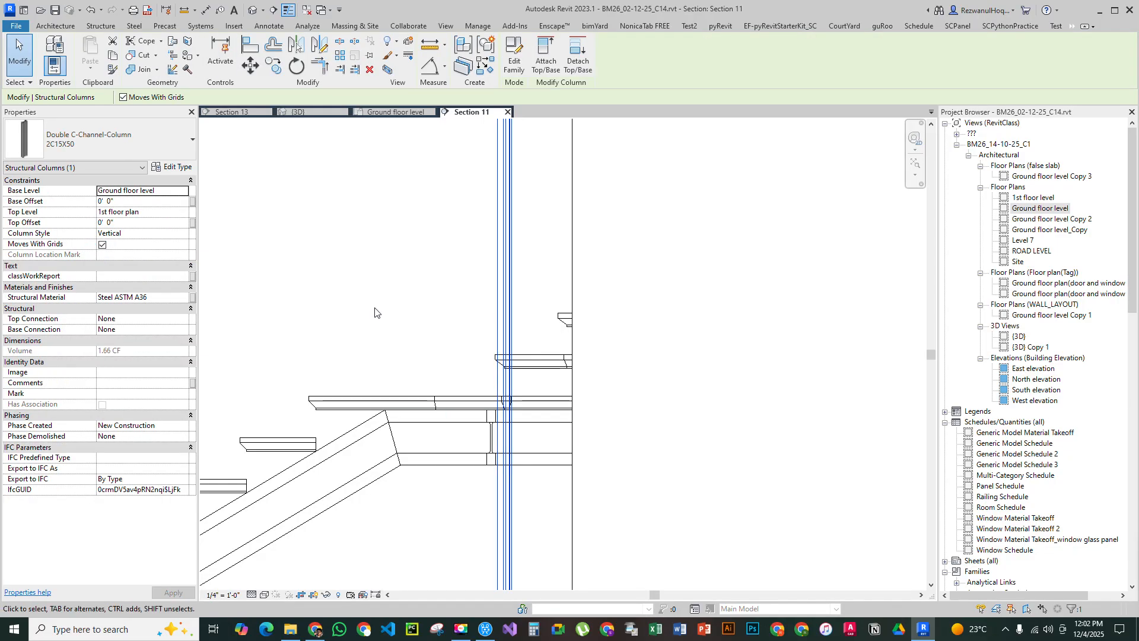
Widen Section 11's crop region to include the full width of the lower landing column
scroll(375, 312, "down", 3)
scroll(439, 290, "up", 1)
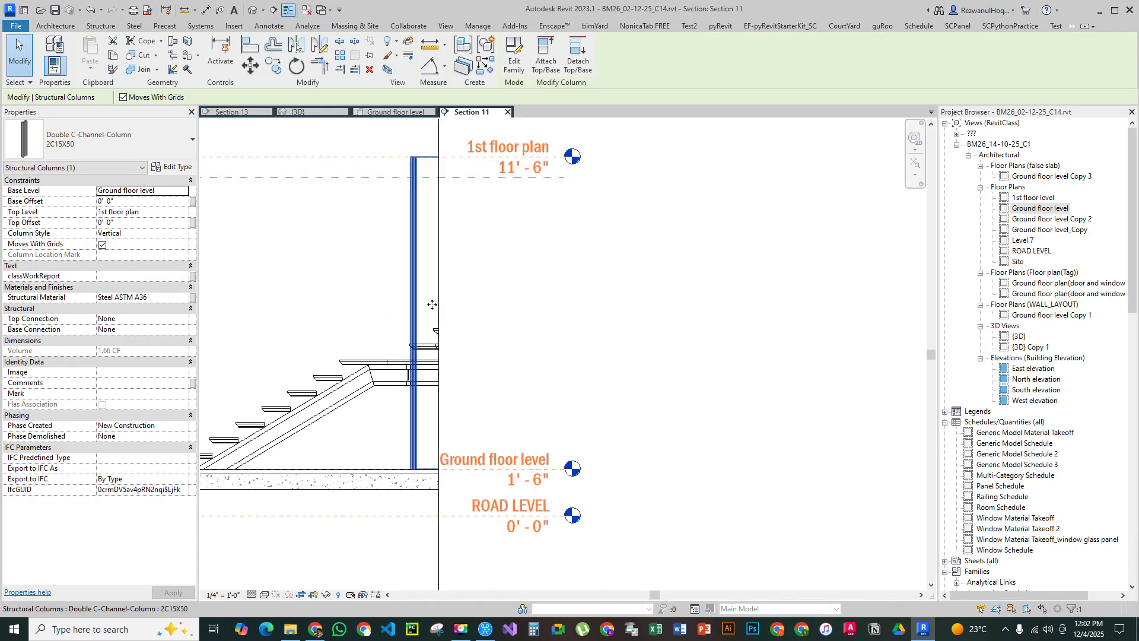
left_click(431, 304)
scroll(409, 332, "down", 3)
left_click_drag(425, 190, 444, 205)
key("Escape")
scroll(431, 285, "up", 3)
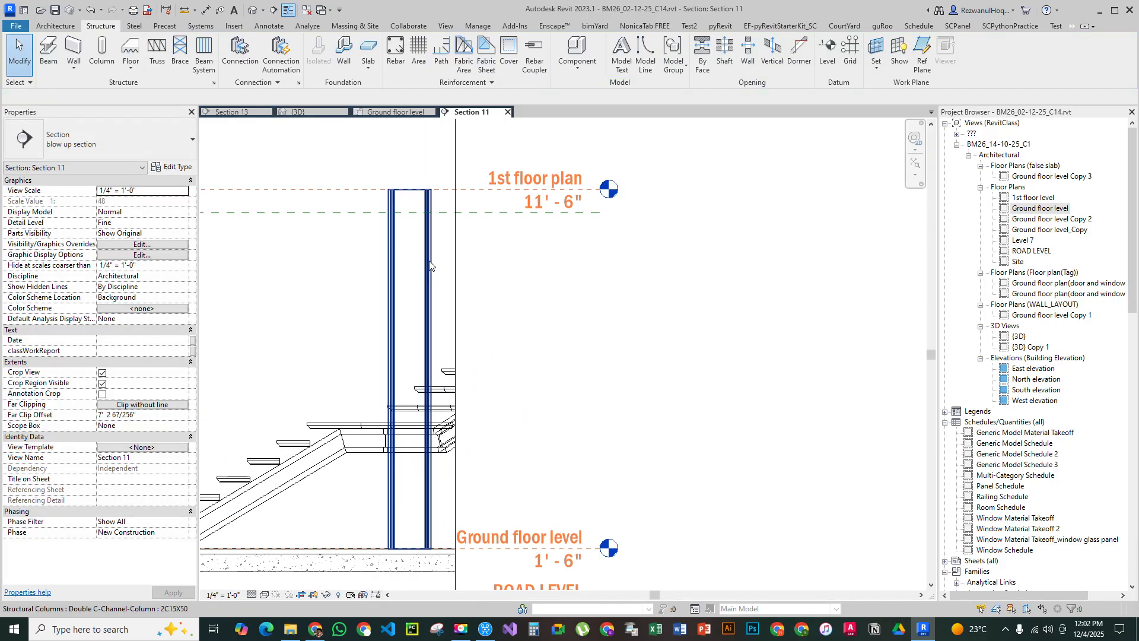
Dimension the height from the underside of the lower landing beam to Ground floor level in Section 11
key("d")
key("i")
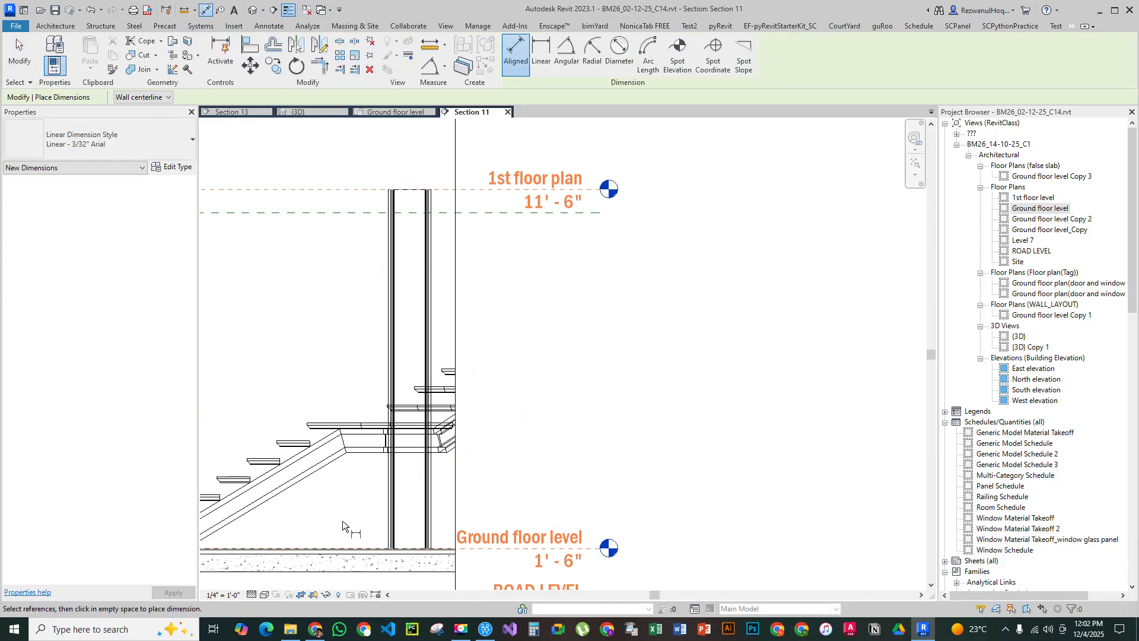
scroll(353, 486, "up", 3)
middle_click_drag(421, 531, 427, 396)
left_click(426, 396)
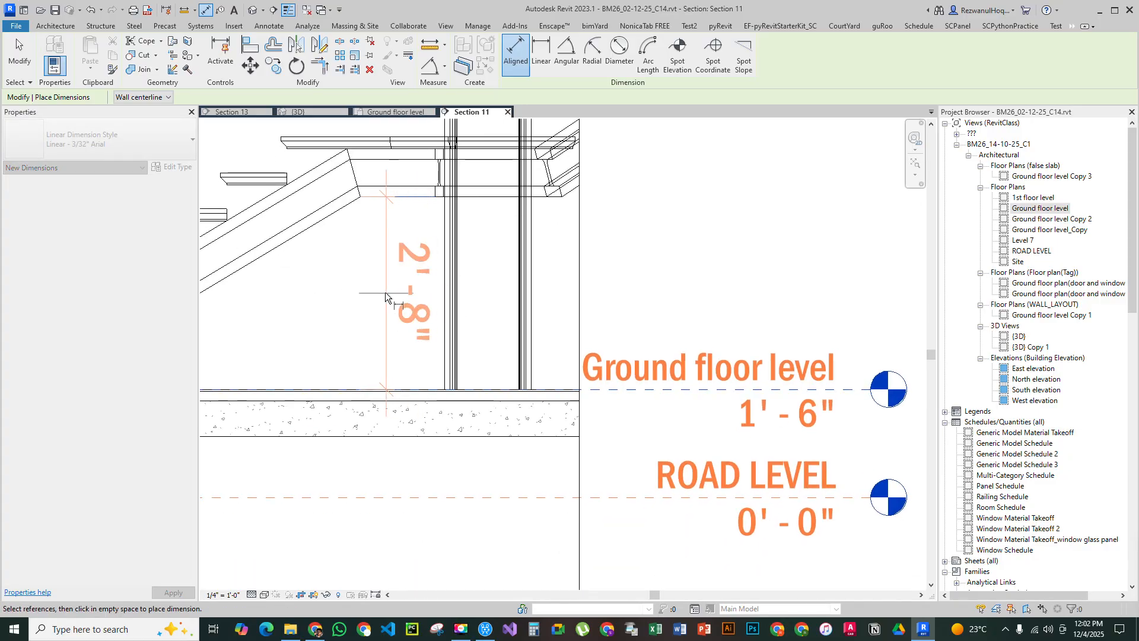
left_click(386, 292)
scroll(411, 331, "down", 4)
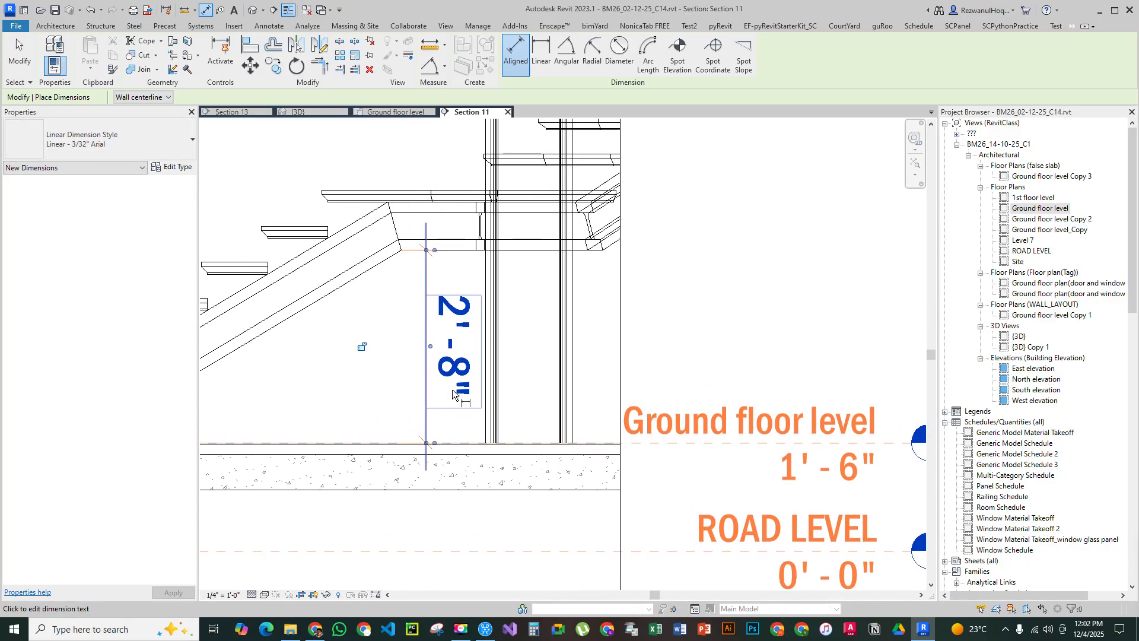
Set the lower landing column's Top Offset with the formula =(2'8"-10') and check its top against the beam's underside
key("Escape")
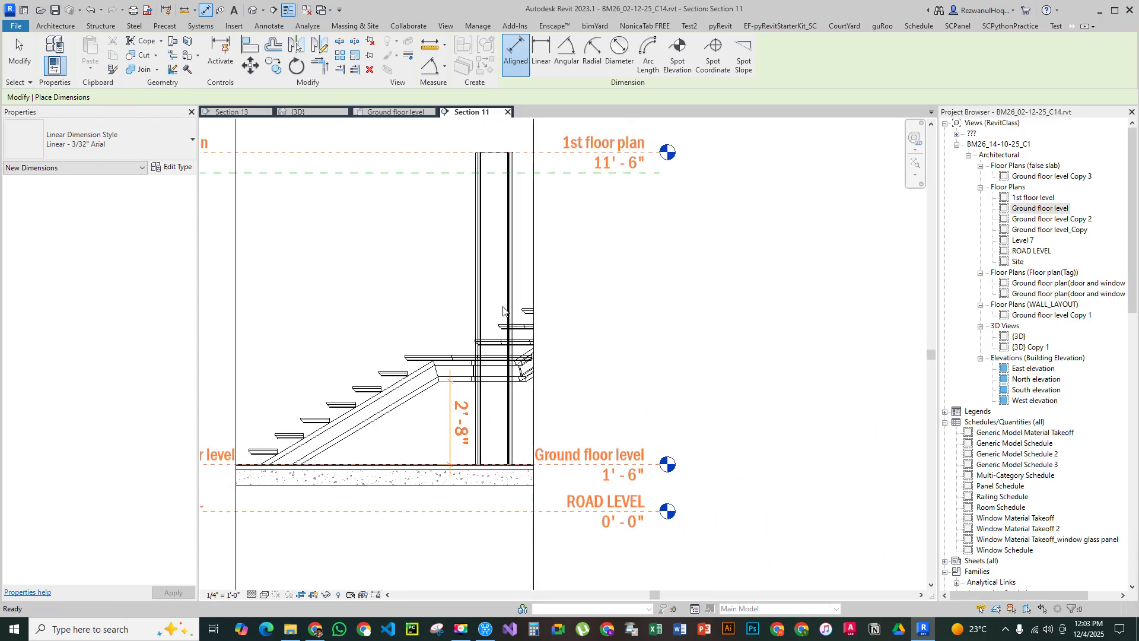
key("Escape")
left_click(482, 253)
left_click(140, 221)
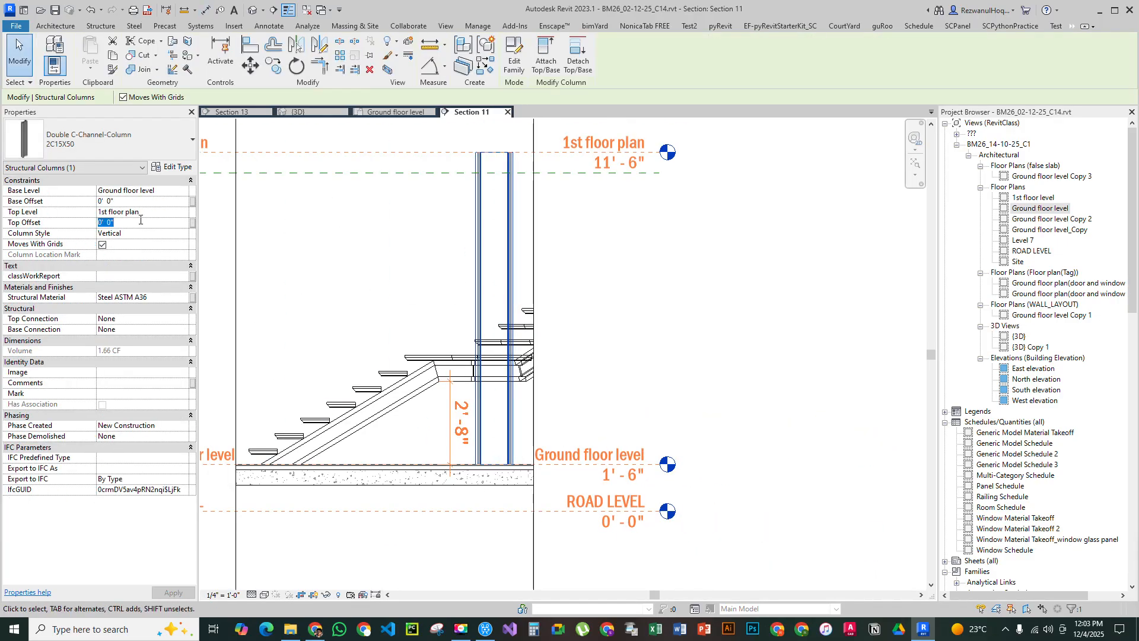
type("+")
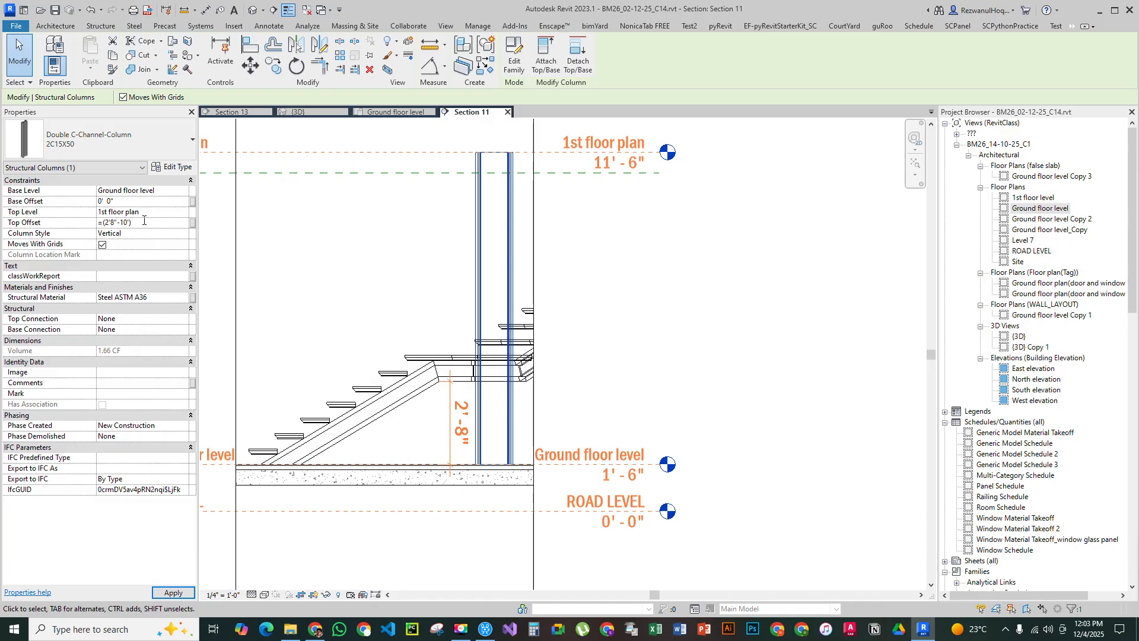
key("Return")
scroll(492, 403, "up", 3)
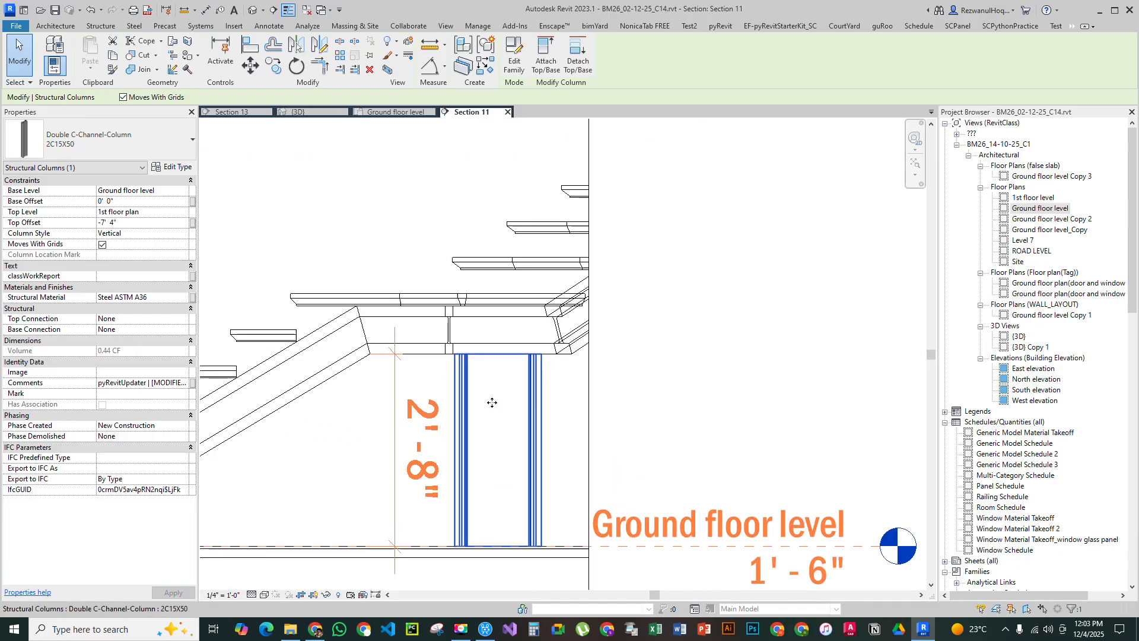
left_click(534, 392)
scroll(536, 385, "up", 3)
middle_click_drag(545, 383, 591, 331)
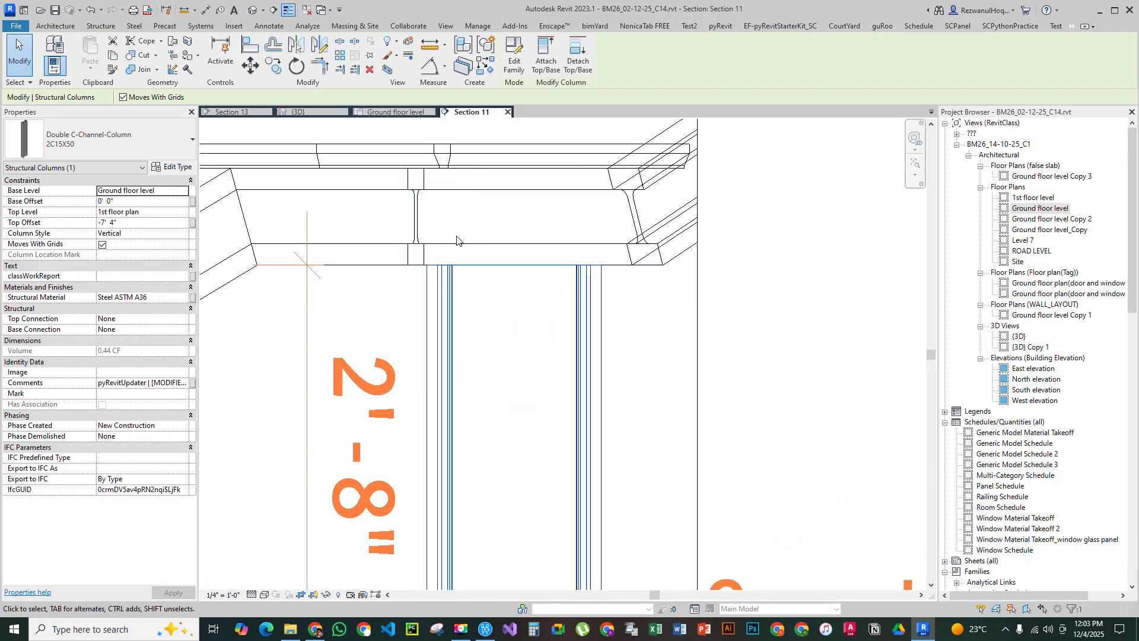
key("Escape")
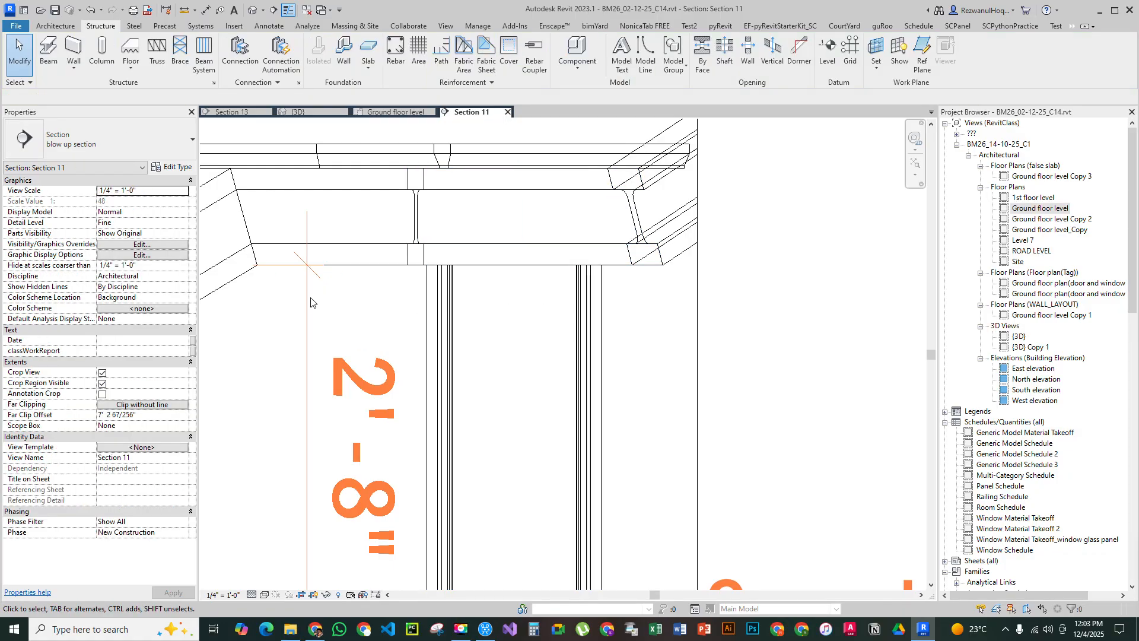
Delete the height dimension beside the lower landing column in Section 11
left_click(309, 300)
key("Delete")
scroll(410, 369, "down", 4)
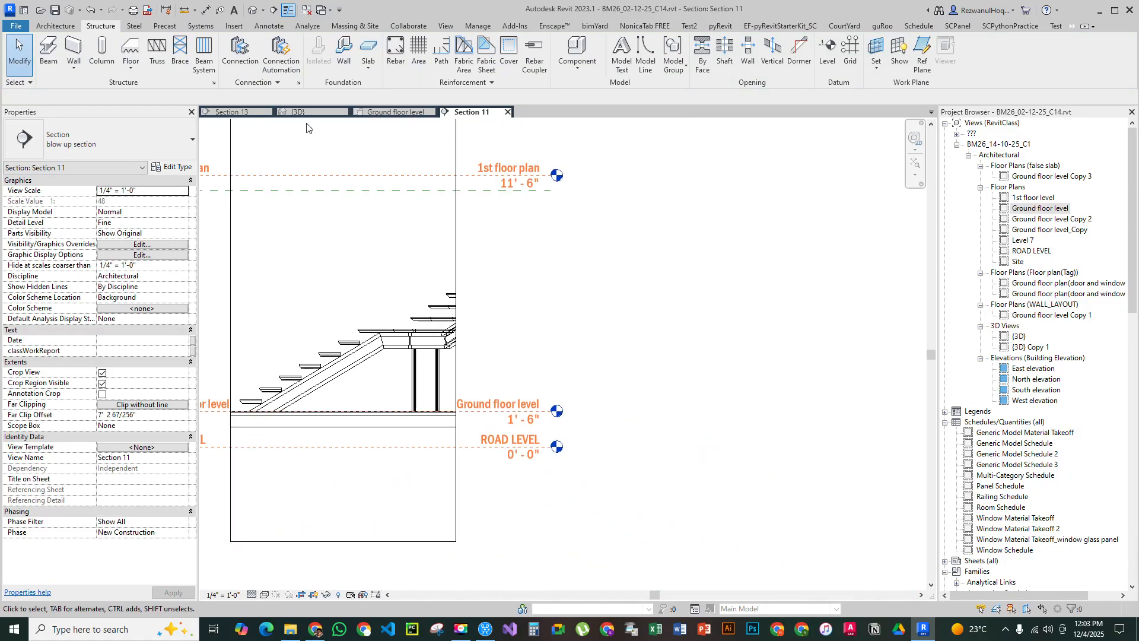
Open the default 3D view and examine the stair, its beams and the columns under both landings from several sides
left_click(254, 9)
scroll(446, 360, "down", 5)
middle_click_drag(507, 425, 560, 379, "shift")
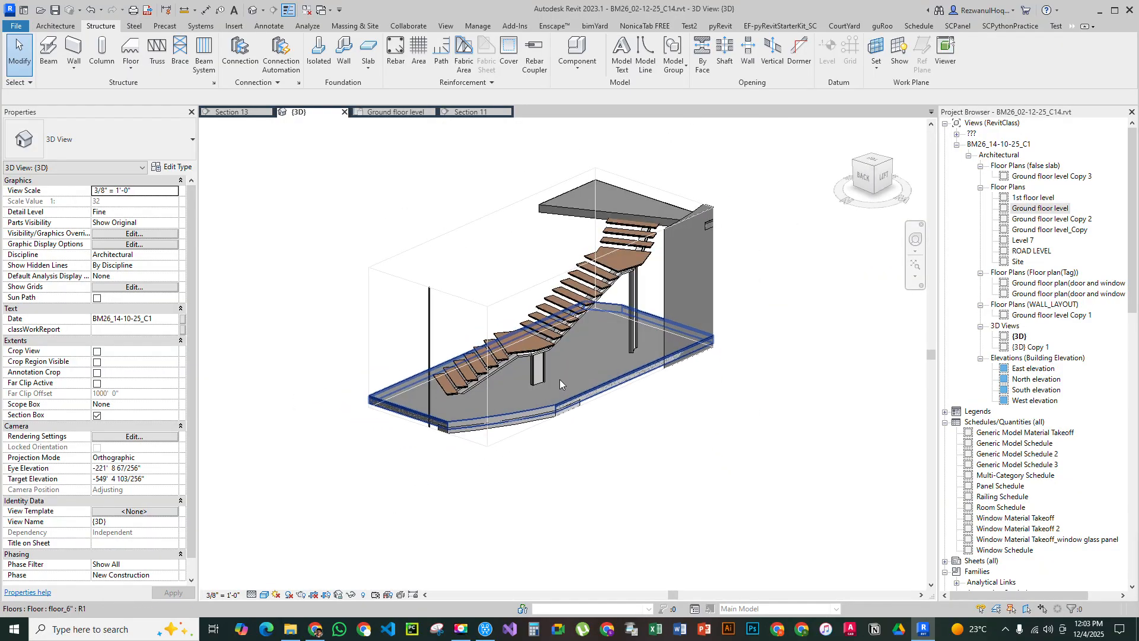
scroll(532, 375, "up", 4)
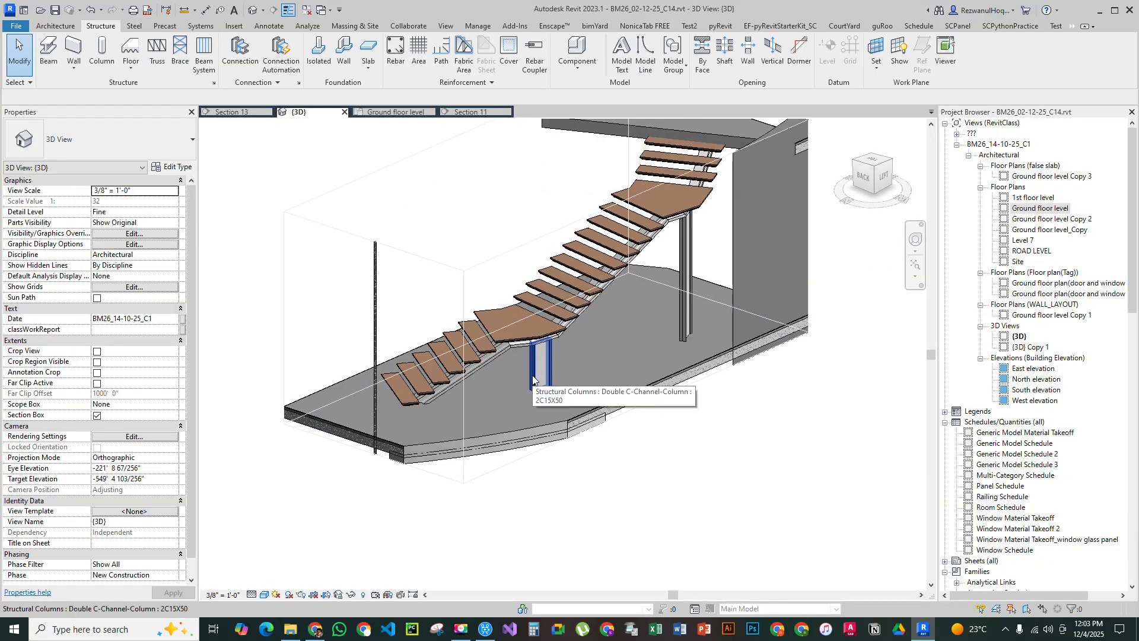
scroll(510, 349, "up", 4)
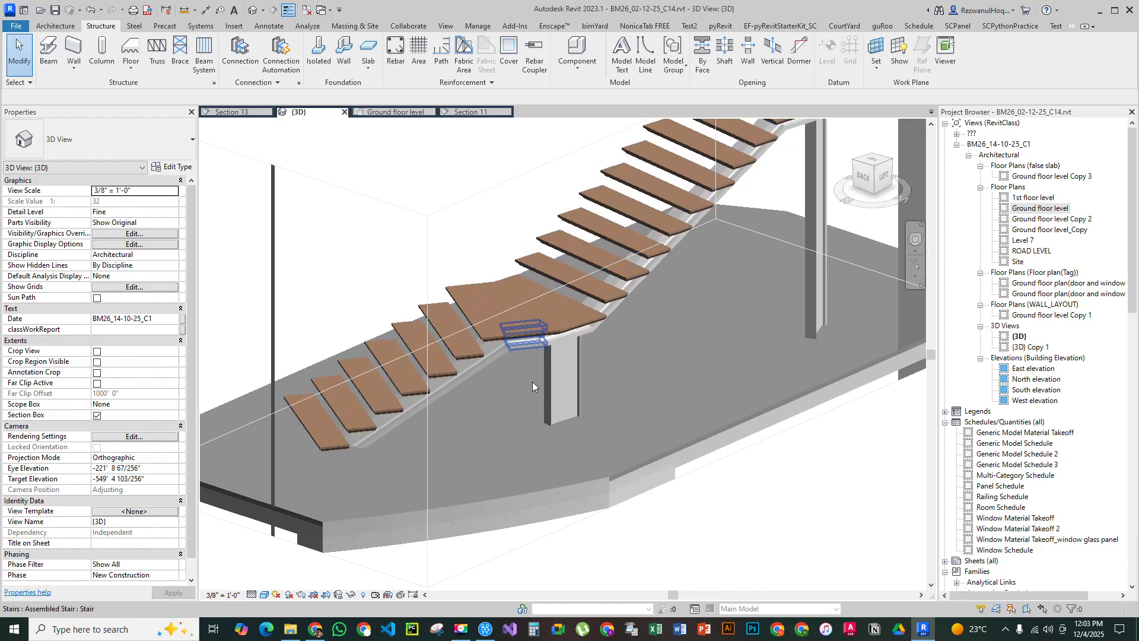
scroll(421, 460, "down", 5)
mouse_move(585, 395)
middle_mouse_down("shift")
mouse_move(599, 389)
mouse_move(570, 385)
mouse_move(625, 383)
mouse_move(593, 391)
middle_mouse_up("shift")
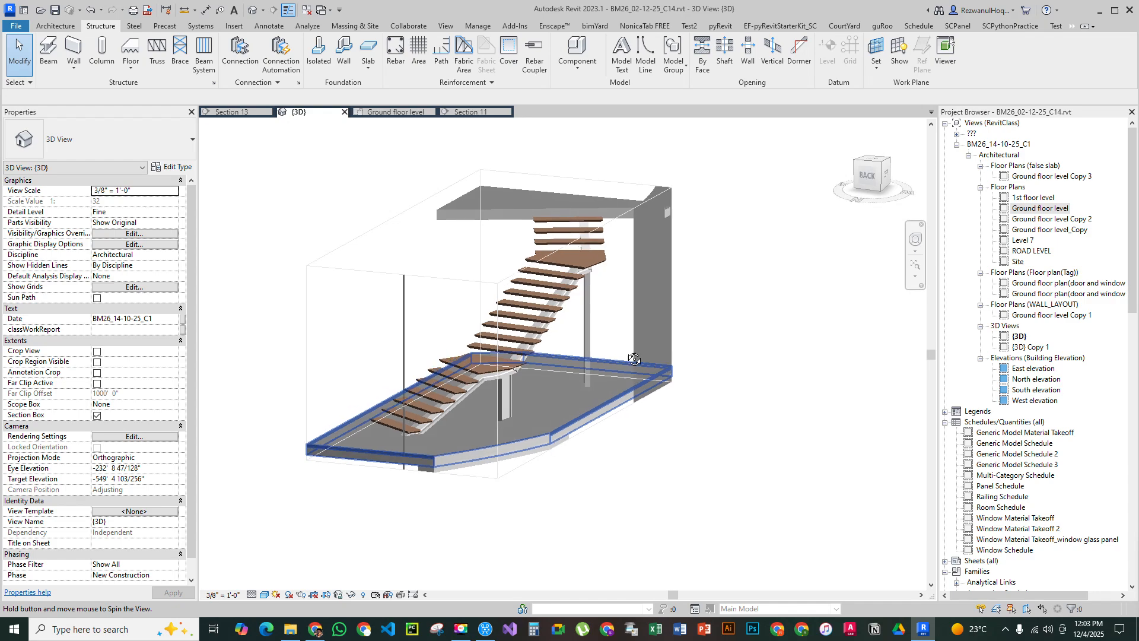
scroll(455, 419, "up", 6)
middle_click_drag(442, 428, 512, 523, "shift")
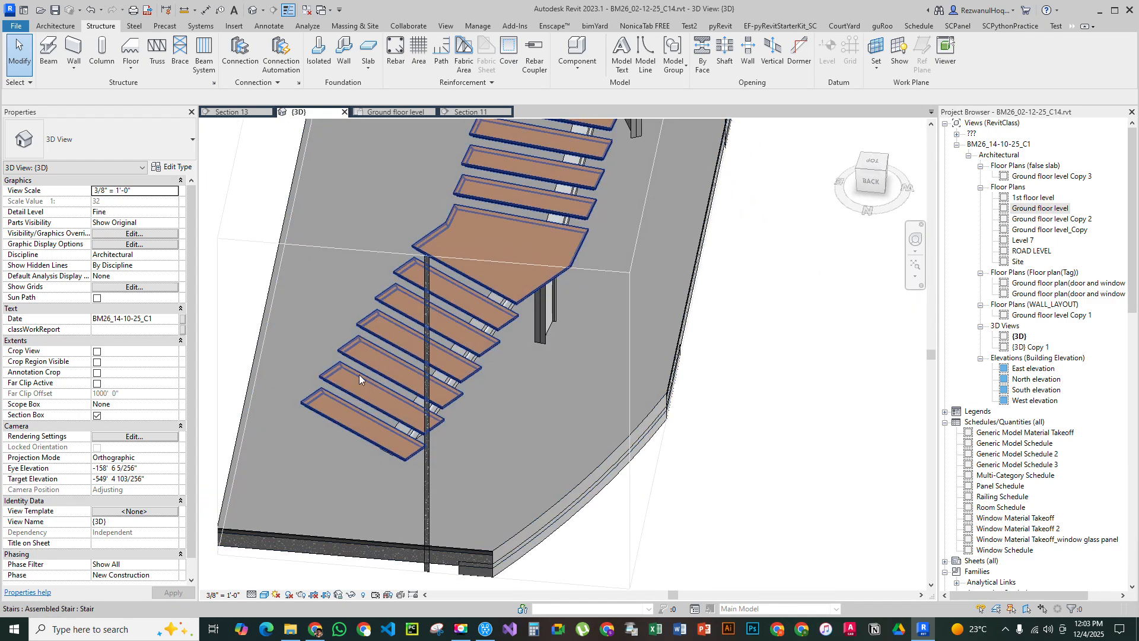
key("alt+F4")
key("Escape")
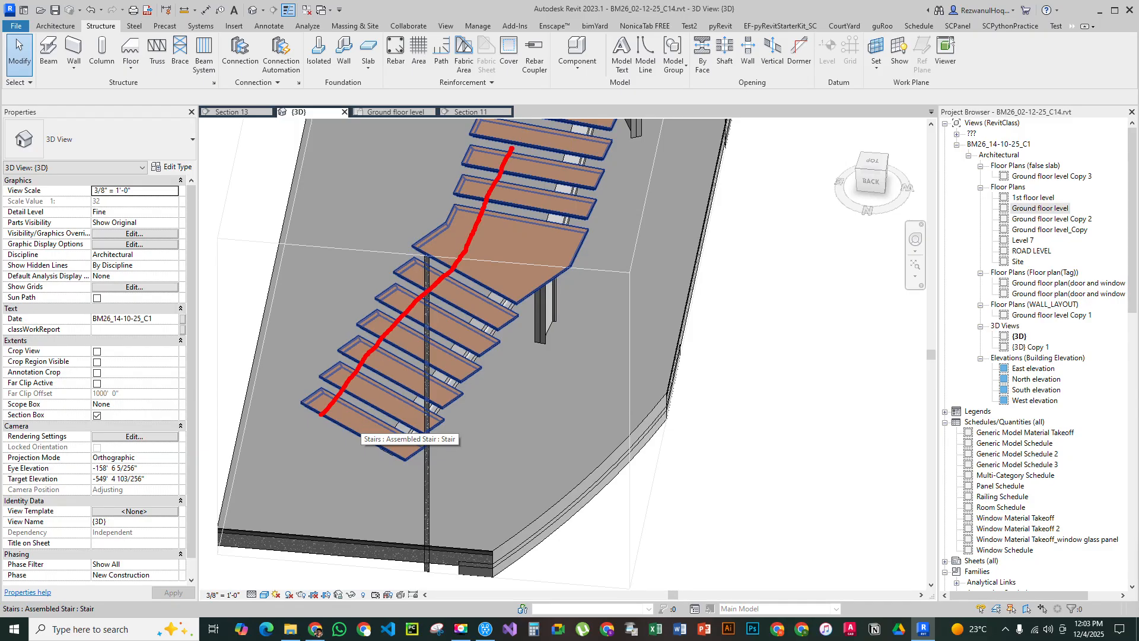
scroll(457, 446, "down", 5)
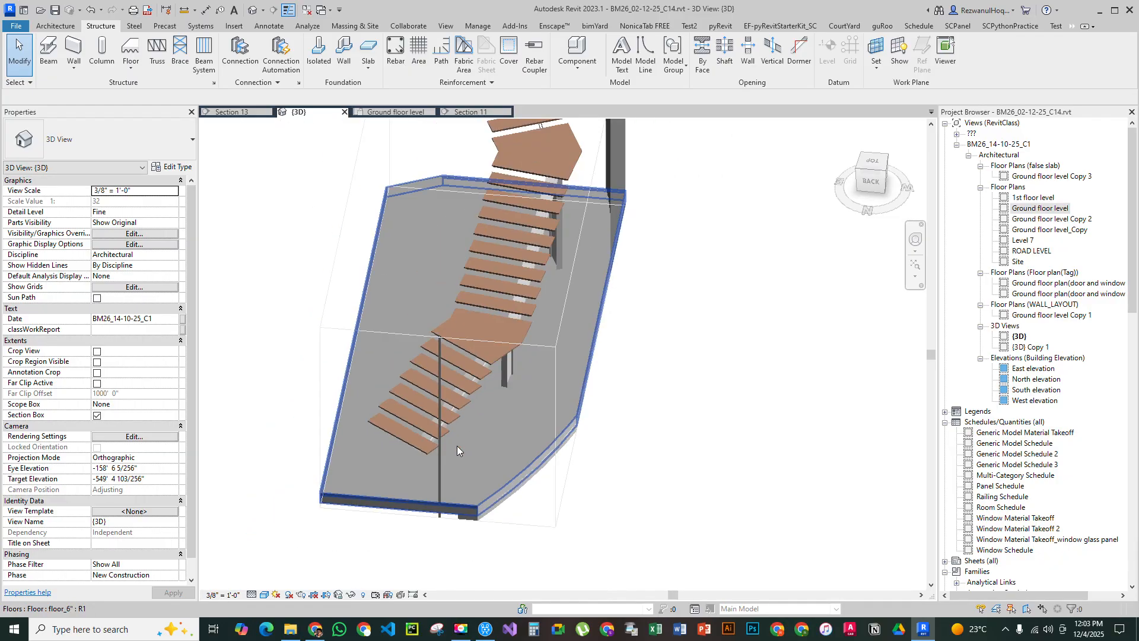
scroll(437, 308, "up", 2)
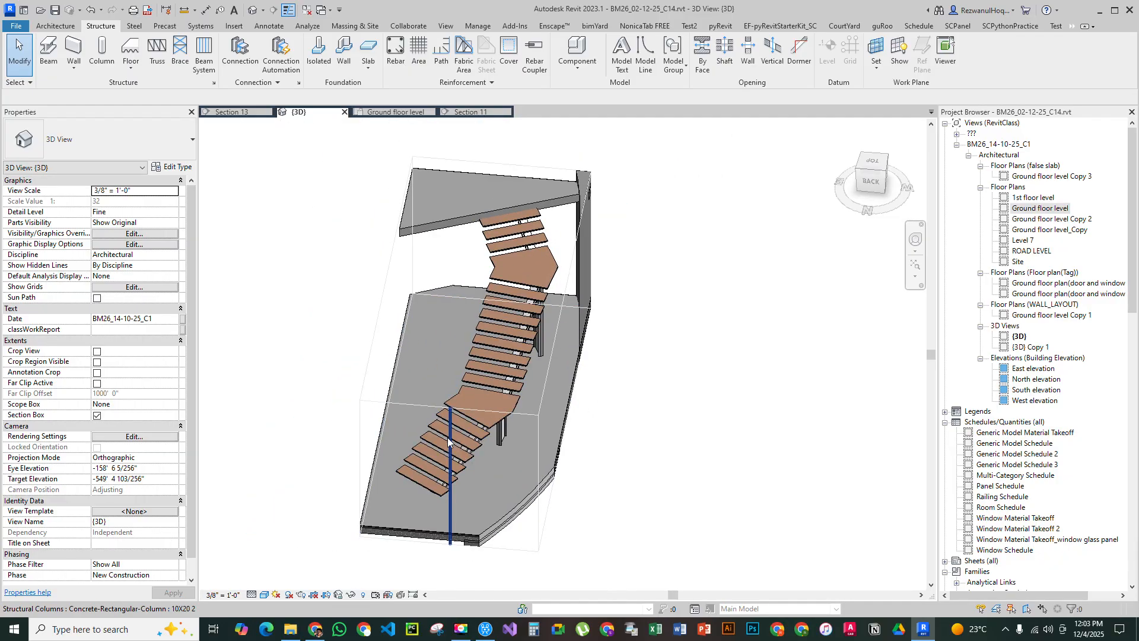
middle_click_drag(452, 446, 578, 300, "shift")
scroll(577, 297, "up", 5)
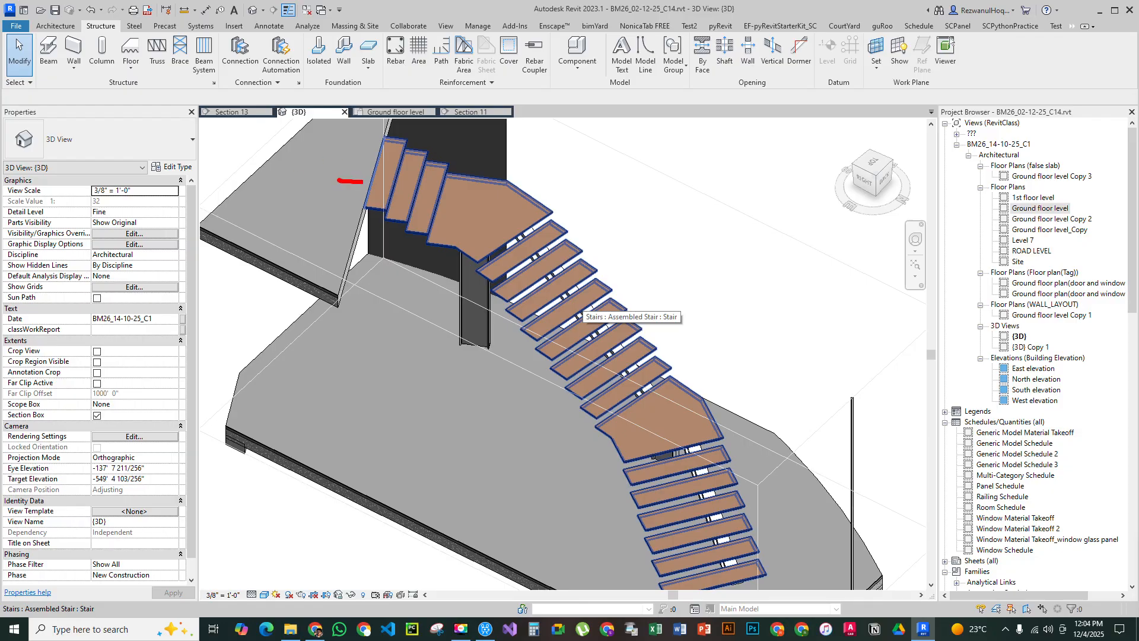
left_click_drag(479, 227, 577, 353)
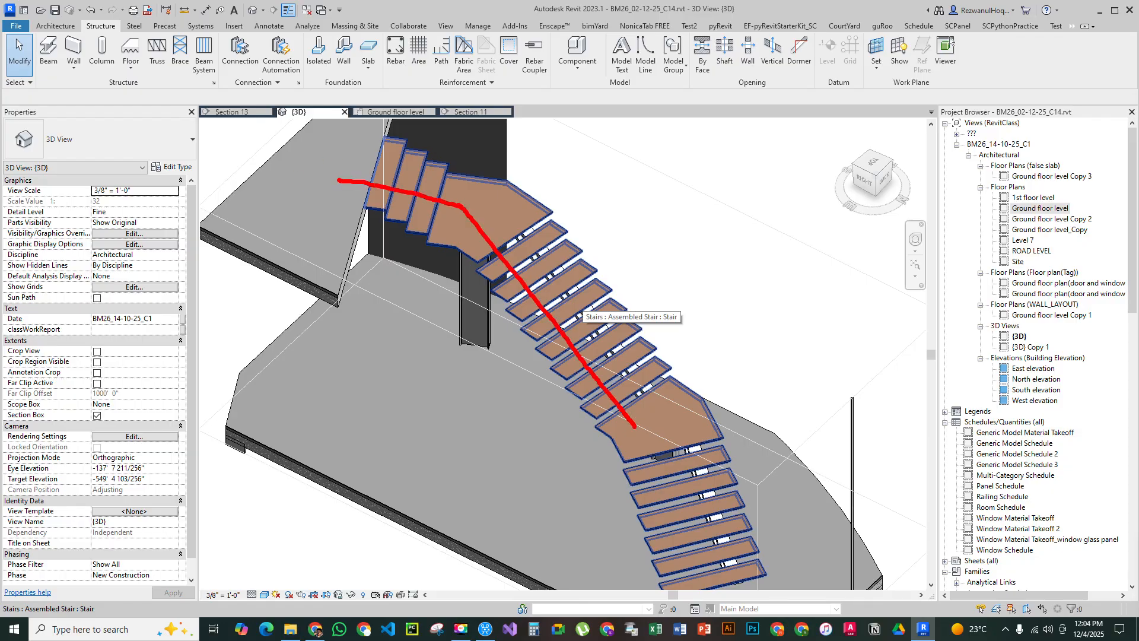
left_click_drag(647, 438, 686, 567)
left_click_drag(764, 575, 711, 422)
left_click_drag(652, 323, 552, 199)
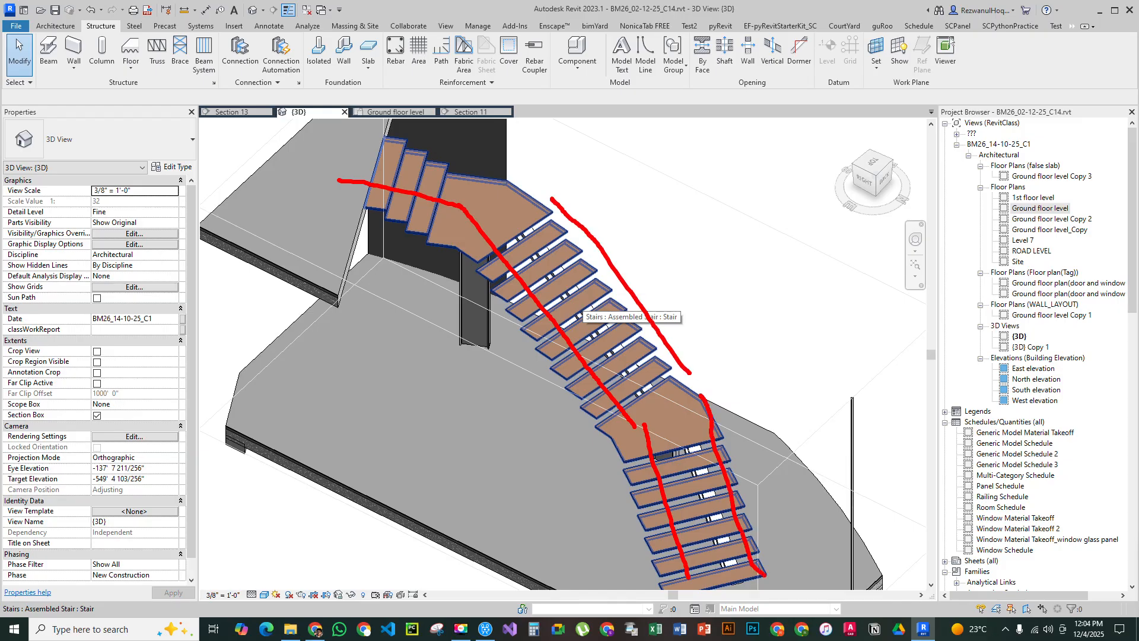
left_click_drag(514, 161, 348, 116)
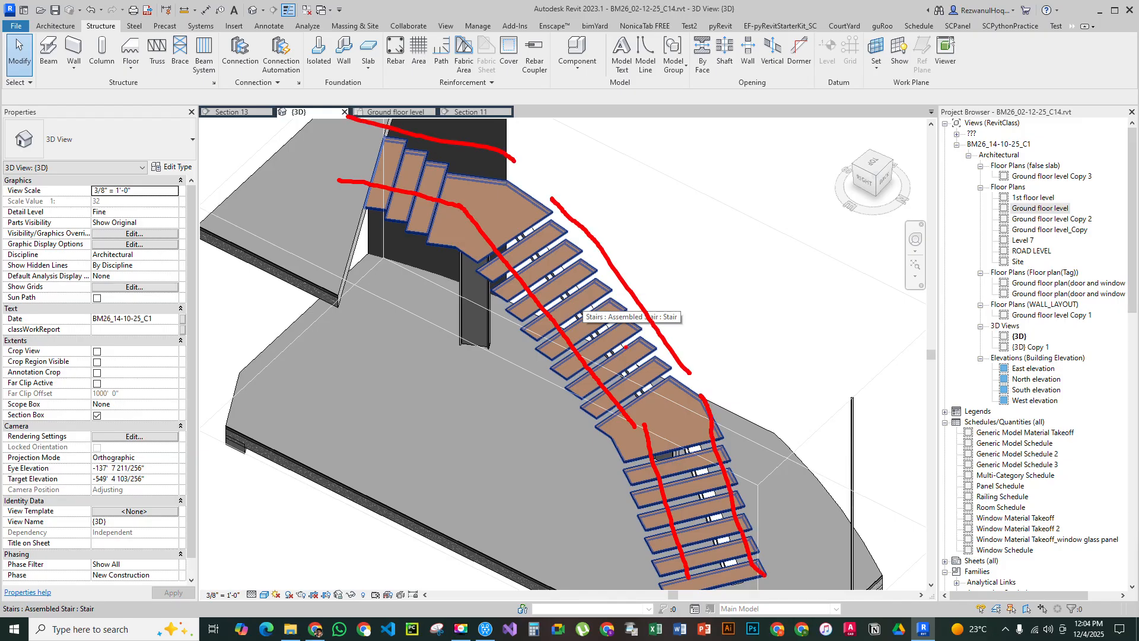
key("Escape")
scroll(539, 351, "down", 6)
scroll(530, 284, "up", 5)
middle_click_drag(631, 437, 546, 361, "shift")
middle_click_drag(439, 356, 365, 104)
scroll(579, 404, "down", 5)
middle_click_drag(565, 425, 641, 418, "shift")
scroll(515, 325, "up", 3)
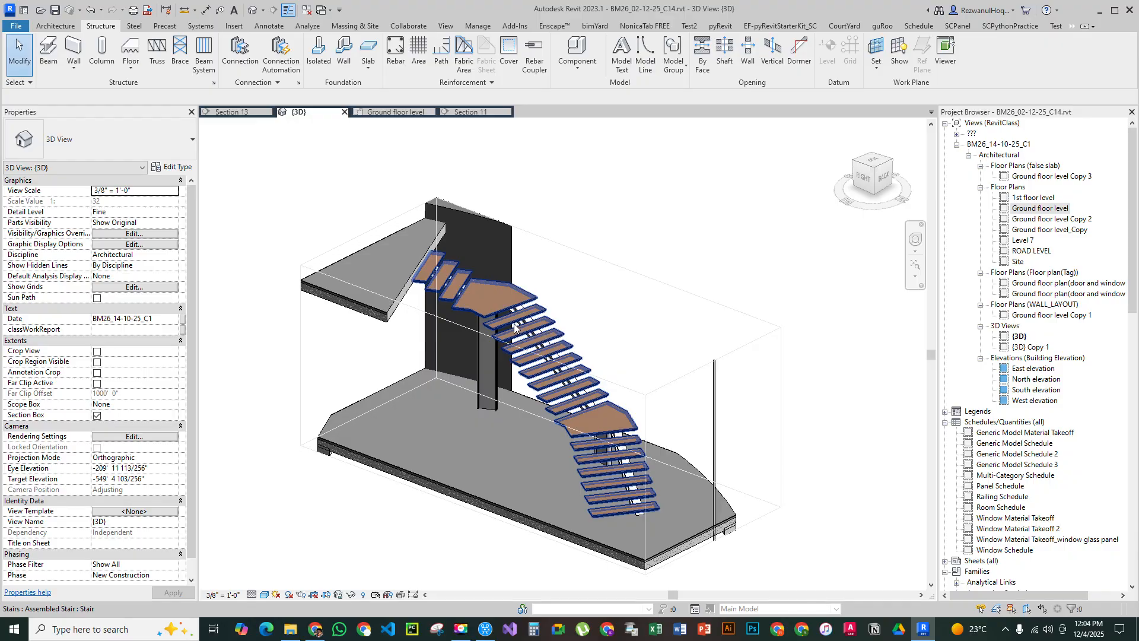